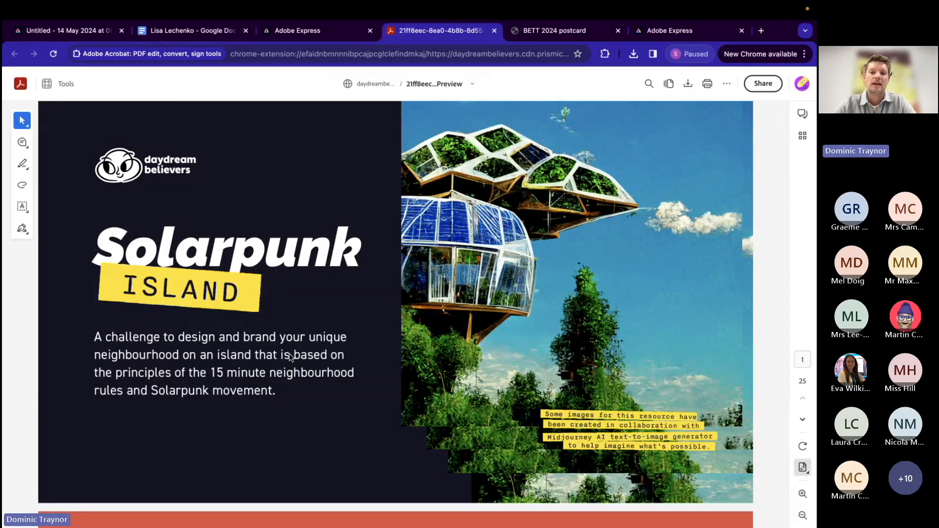
# Step: Read through the Solarpunk Island challenge PDF from its cover to the "Understand your buddy" page
pyautogui.scroll(-8, 361, 462)
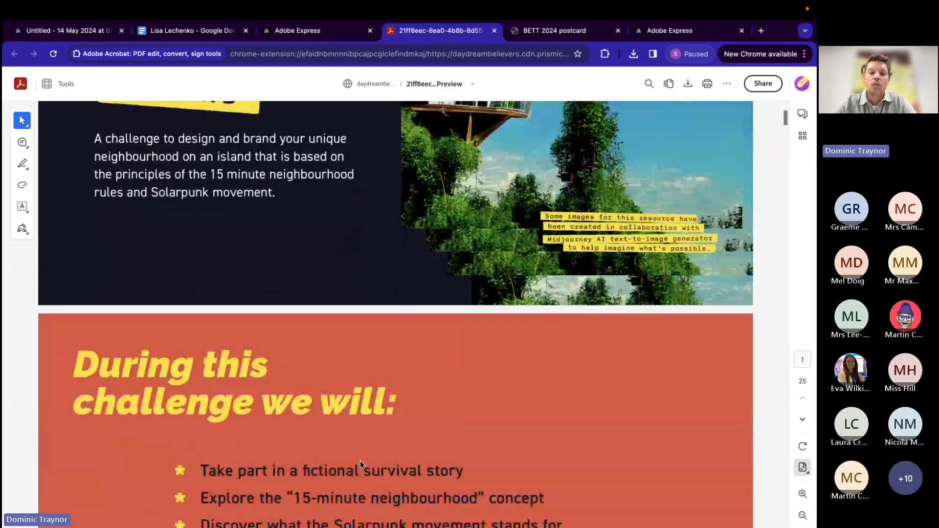
pyautogui.scroll(-10, 361, 464)
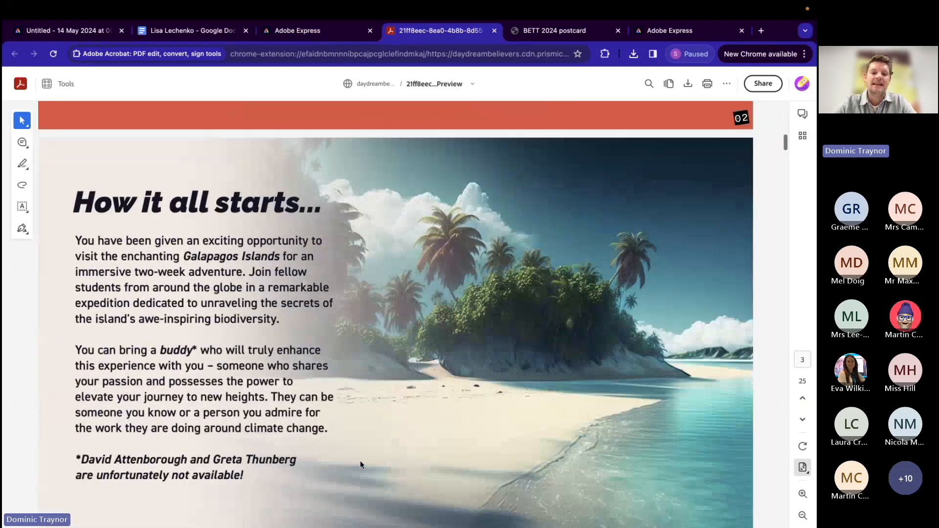
pyautogui.scroll(-12, 362, 465)
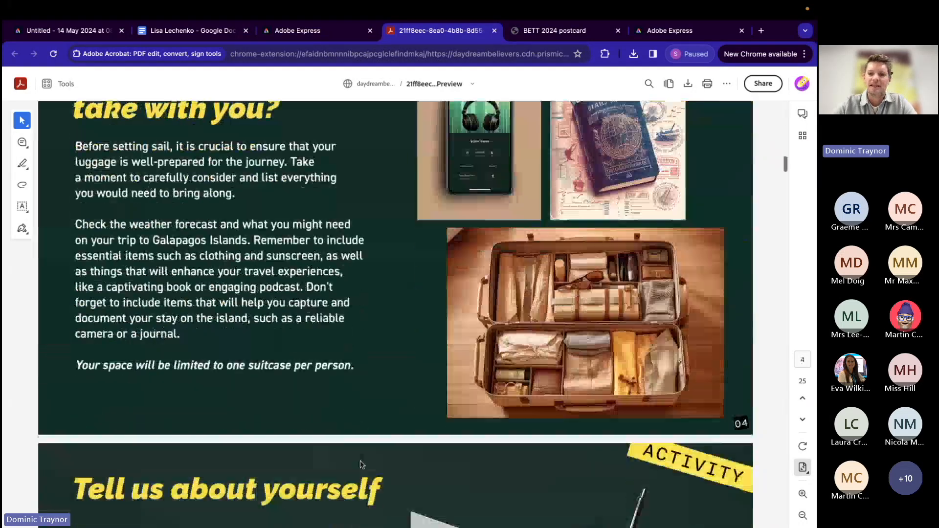
pyautogui.scroll(-1, 362, 464)
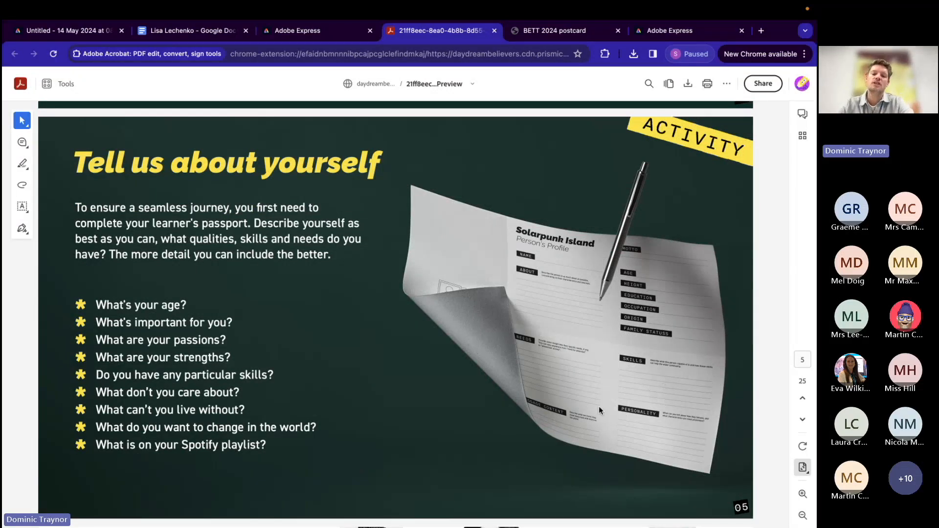
pyautogui.scroll(-10, 599, 409)
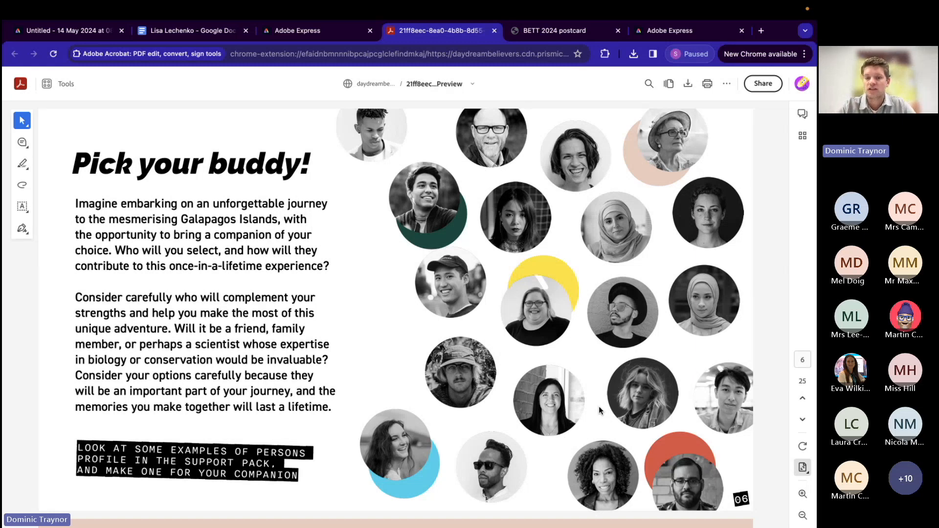
pyautogui.scroll(-8, 599, 406)
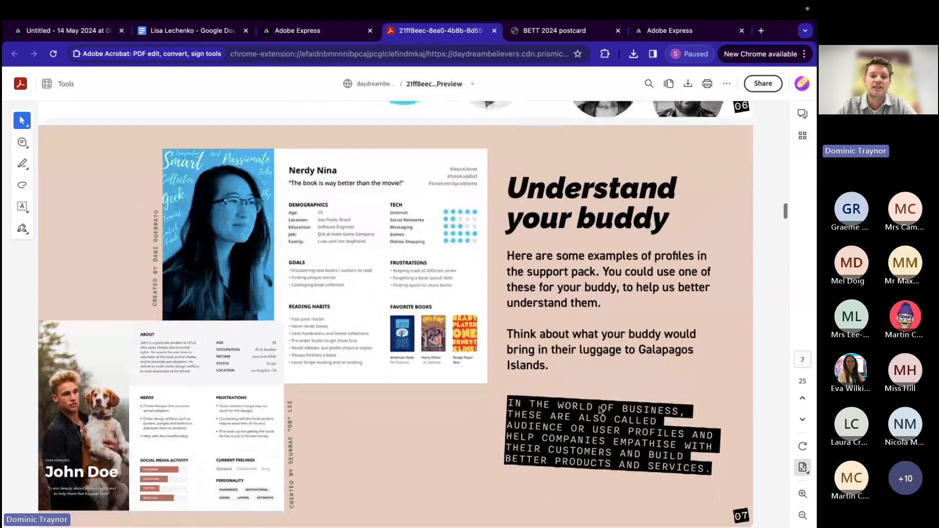
pyautogui.scroll(-1, 600, 410)
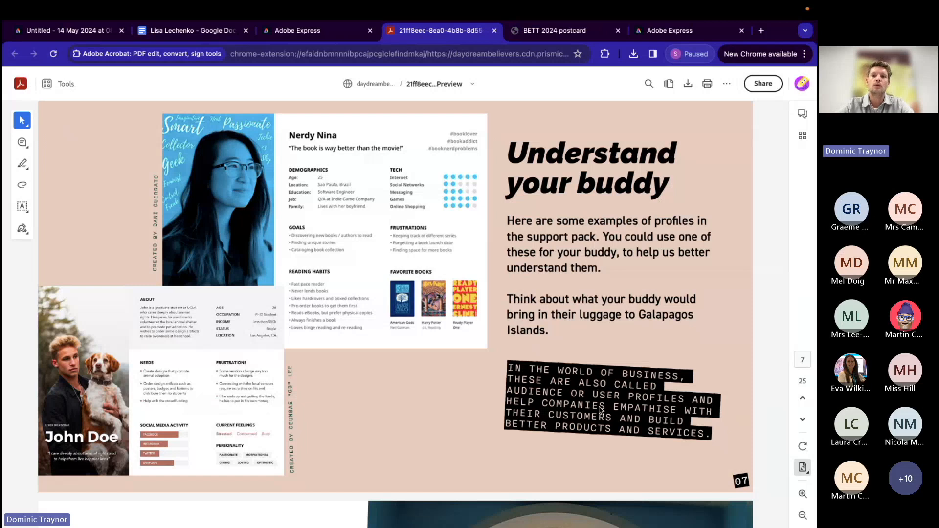
# Step: Switch to the finished character profile design in Adobe Express and scrub its animation to about 0:18
pyautogui.click(82, 33)
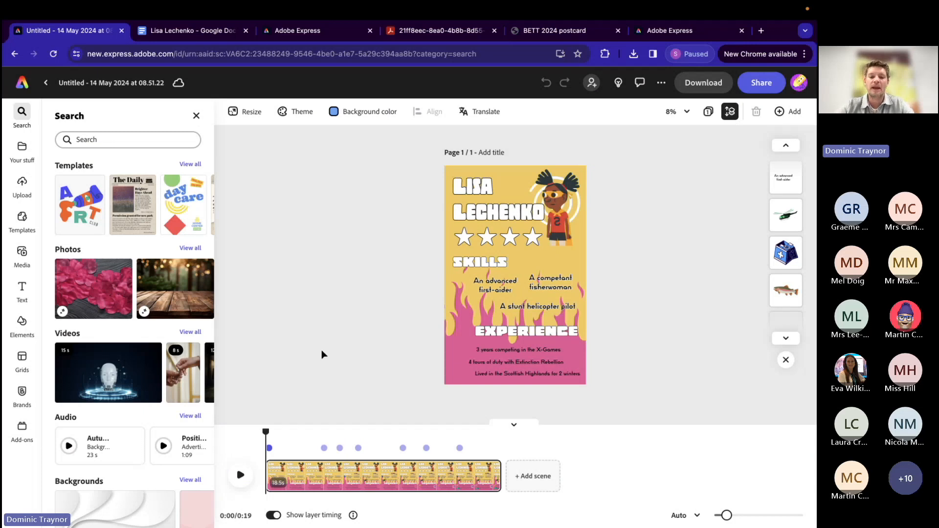
pyautogui.moveTo(267, 432); pyautogui.dragTo(492, 432)
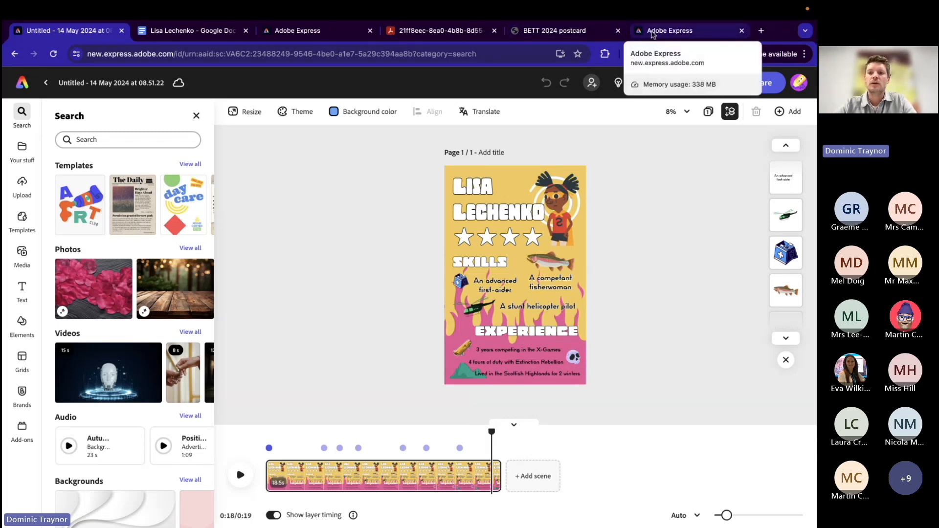
# Step: Create a blank 11 x 17 in graphic from the Adobe Express home page and dismiss the template suggestions
pyautogui.click(653, 33)
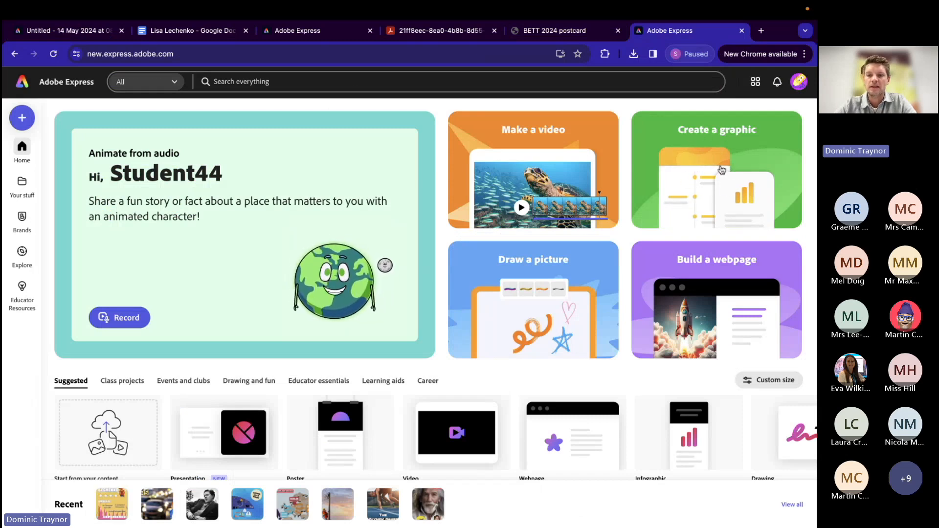
pyautogui.click(22, 123)
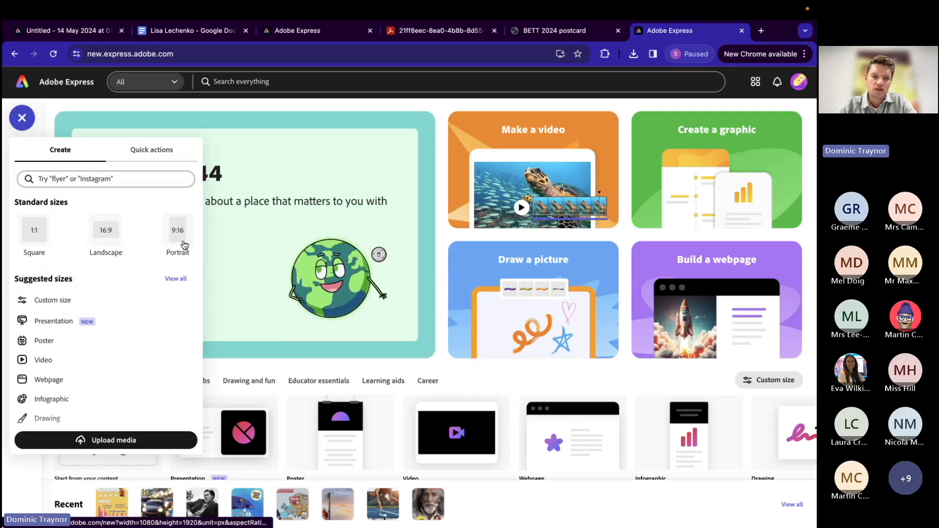
pyautogui.click(699, 138)
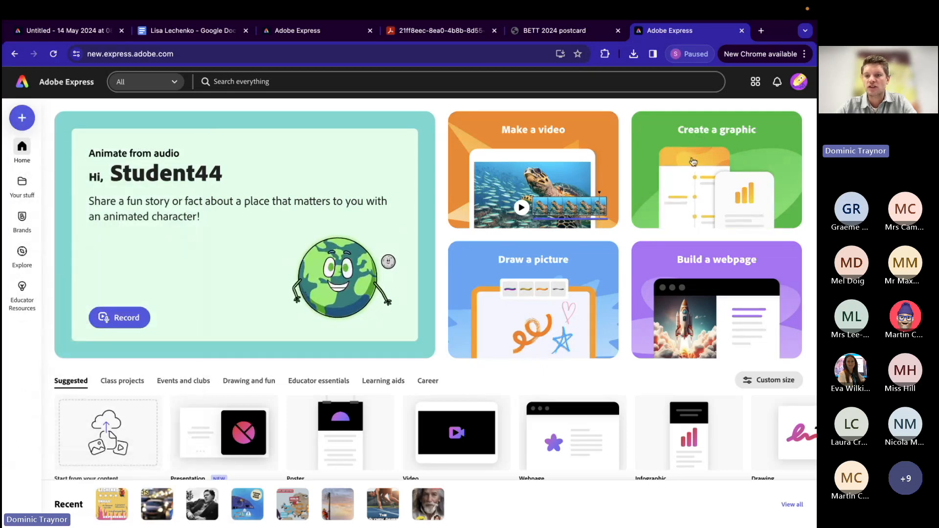
pyautogui.click(691, 159)
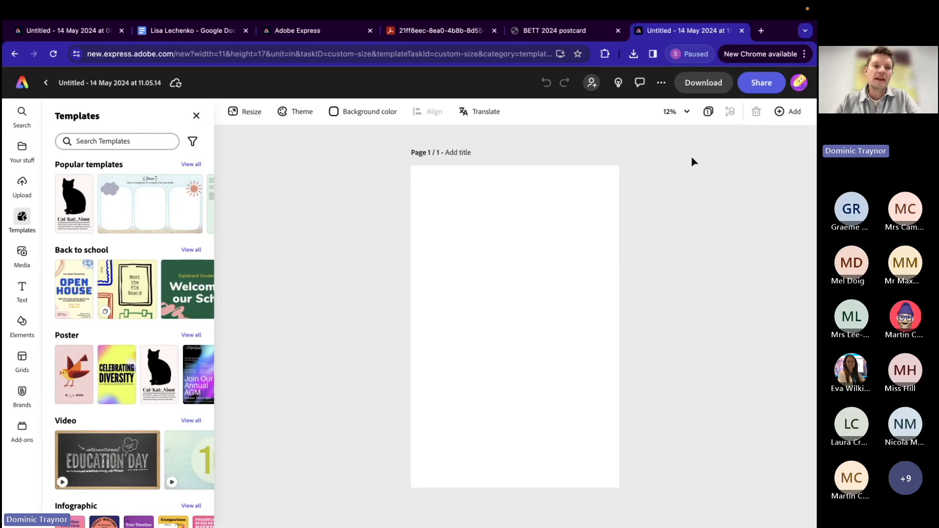
pyautogui.click(196, 118)
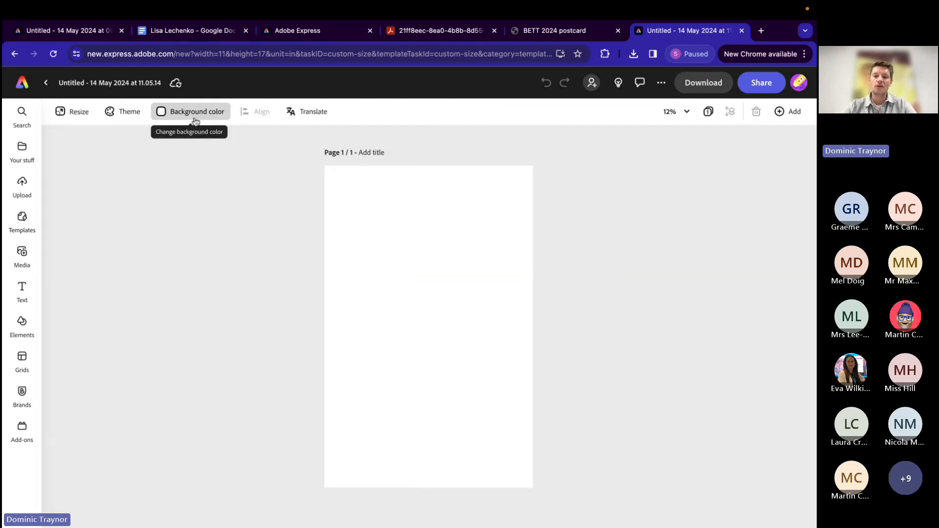
# Step: Rename the new design as "Personal Solarpunk Profile"
pyautogui.click(92, 83)
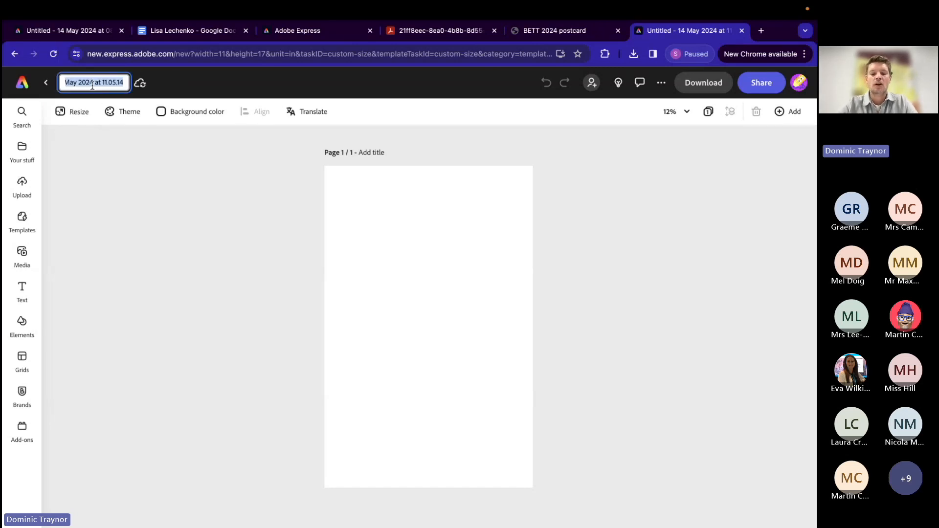
pyautogui.write('Personal')
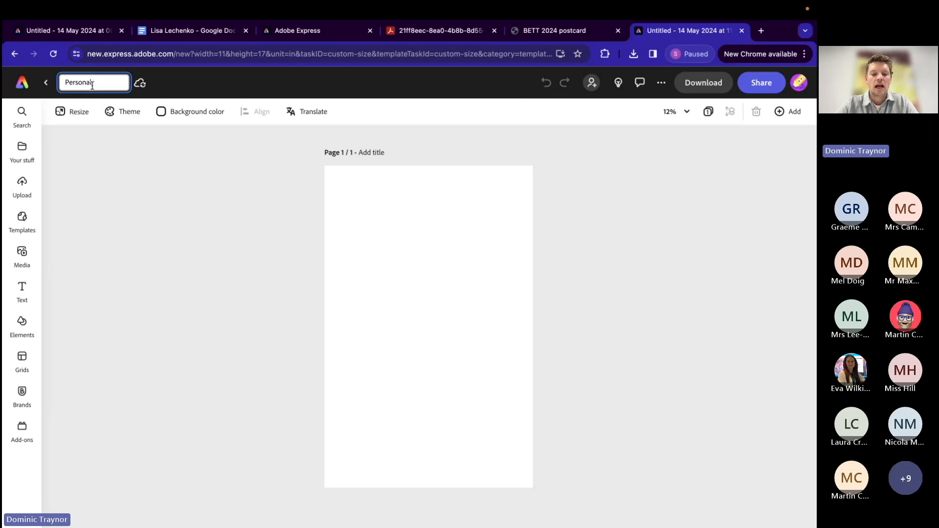
pyautogui.write(' Solar')
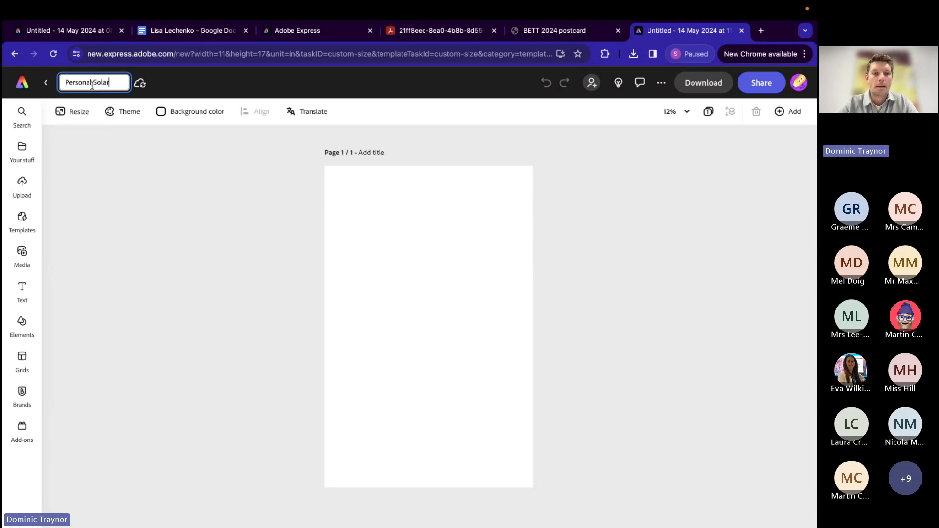
pyautogui.write('punk Profile')
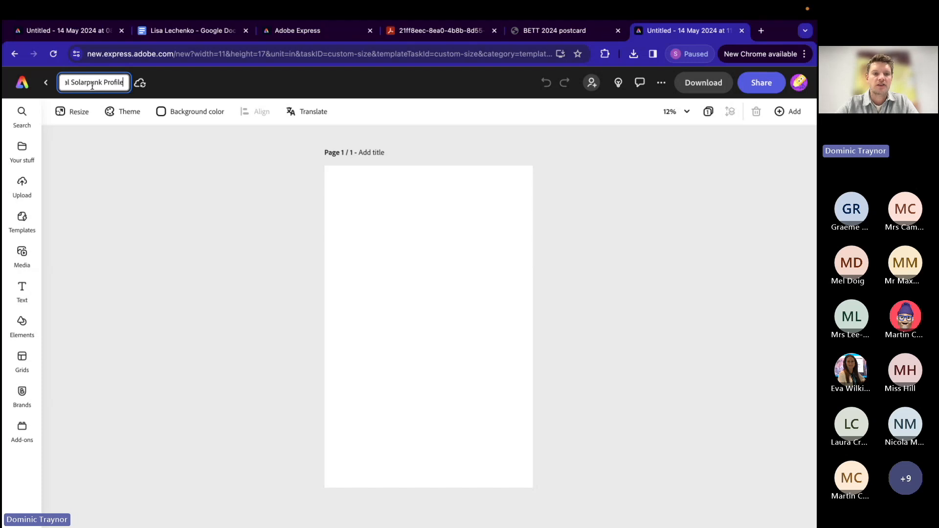
pyautogui.press('Return')
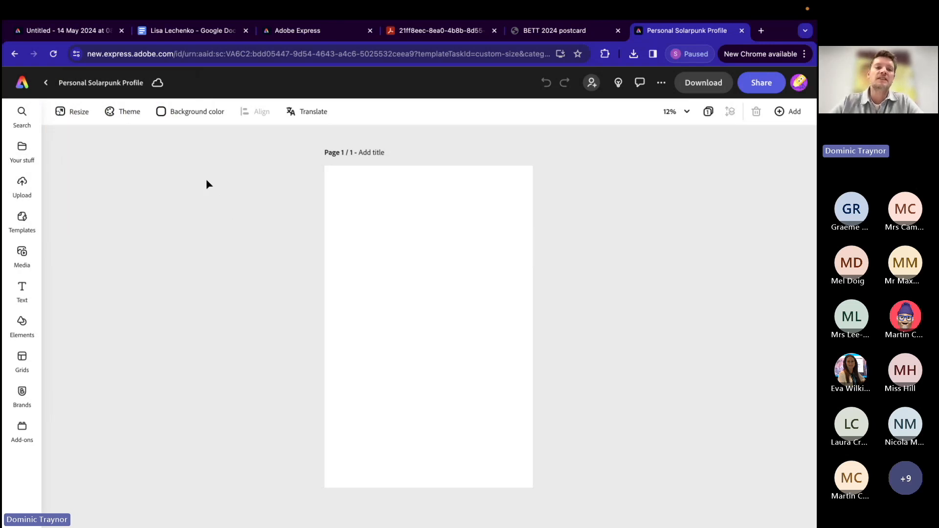
# Step: Set the page background to the recommended pale aqua swatch #D8F0F0
pyautogui.click(186, 114)
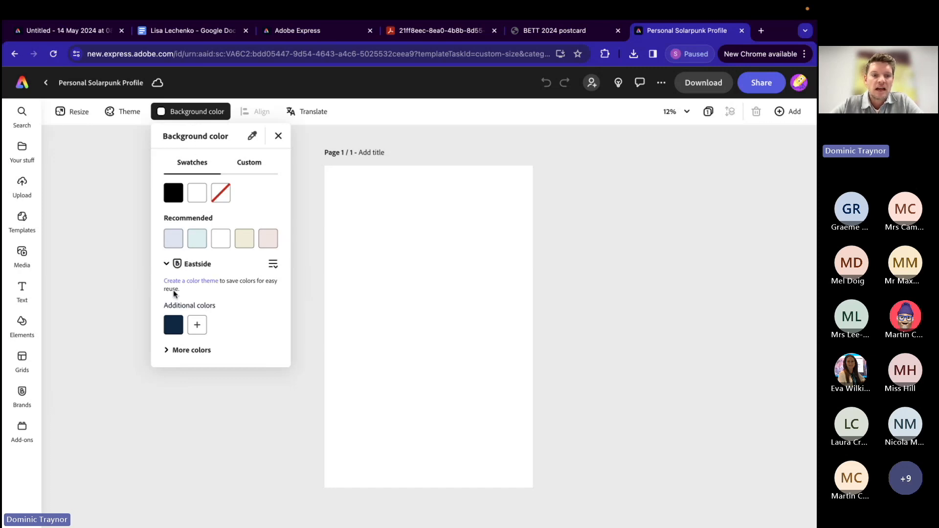
pyautogui.click(248, 163)
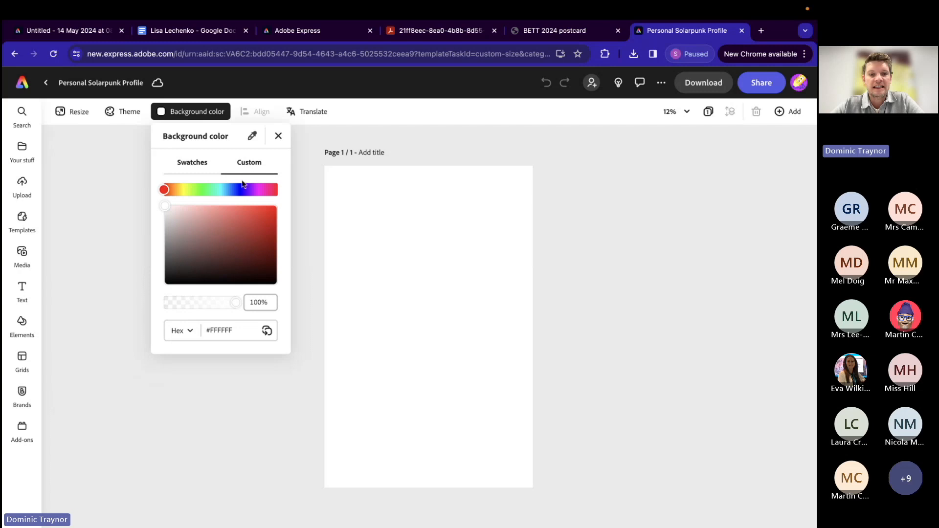
pyautogui.moveTo(166, 190); pyautogui.dragTo(220, 192)
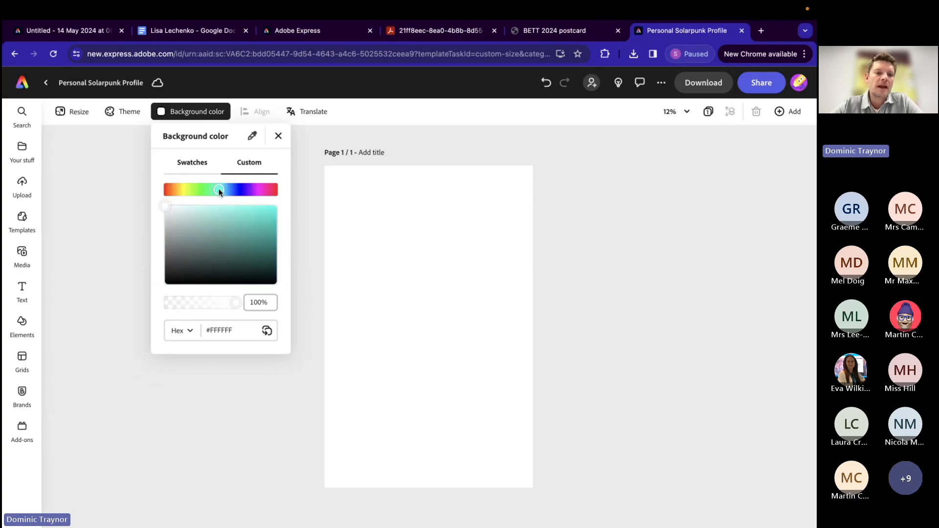
pyautogui.click(199, 171)
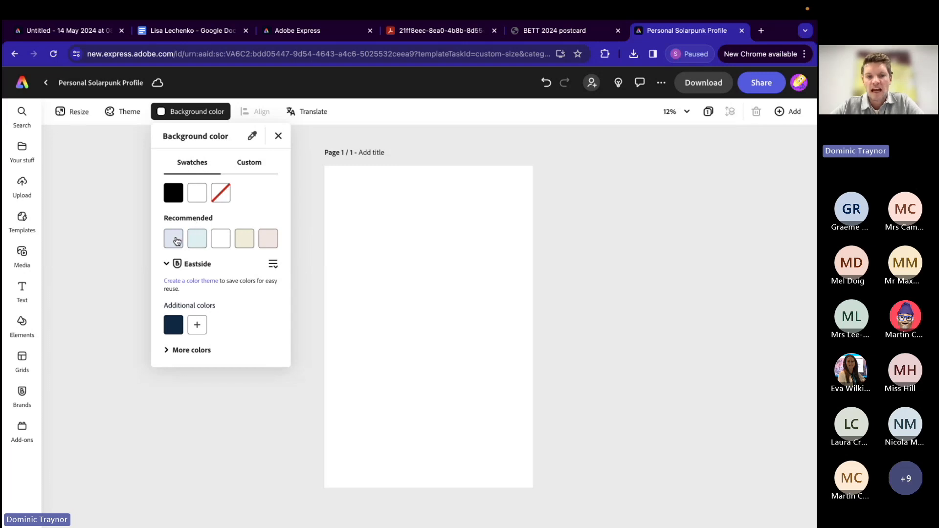
pyautogui.click(198, 240)
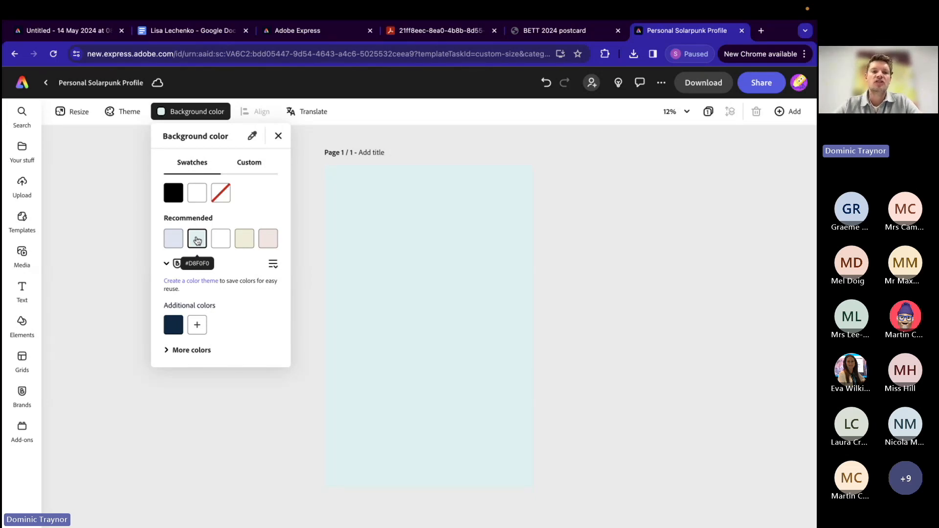
pyautogui.click(133, 242)
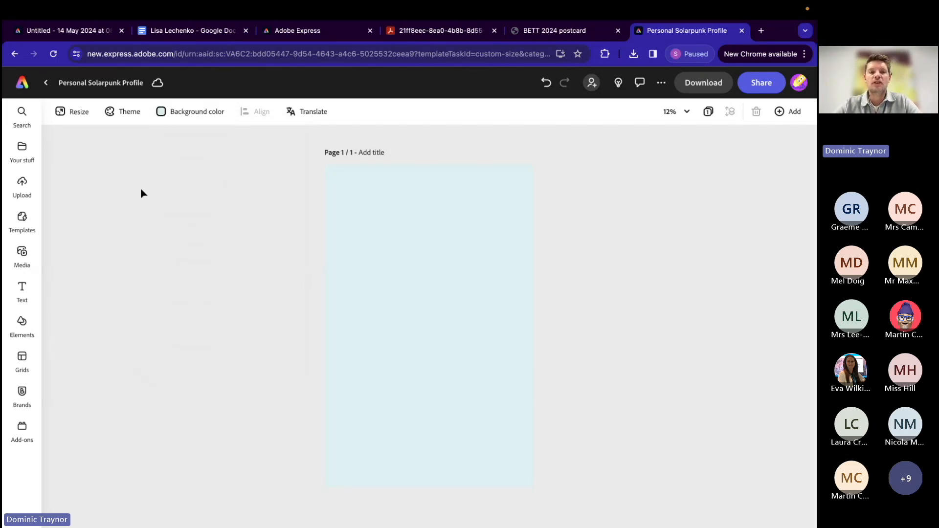
# Step: Switch to the character notes in Google Docs and review the name, skills, experience and skateboarder description
pyautogui.click(170, 35)
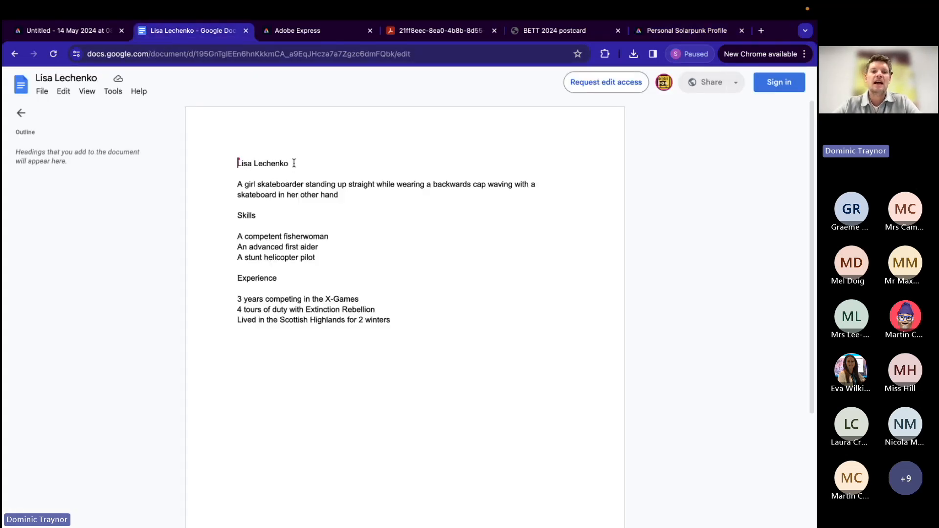
pyautogui.moveTo(295, 164); pyautogui.dragTo(228, 164)
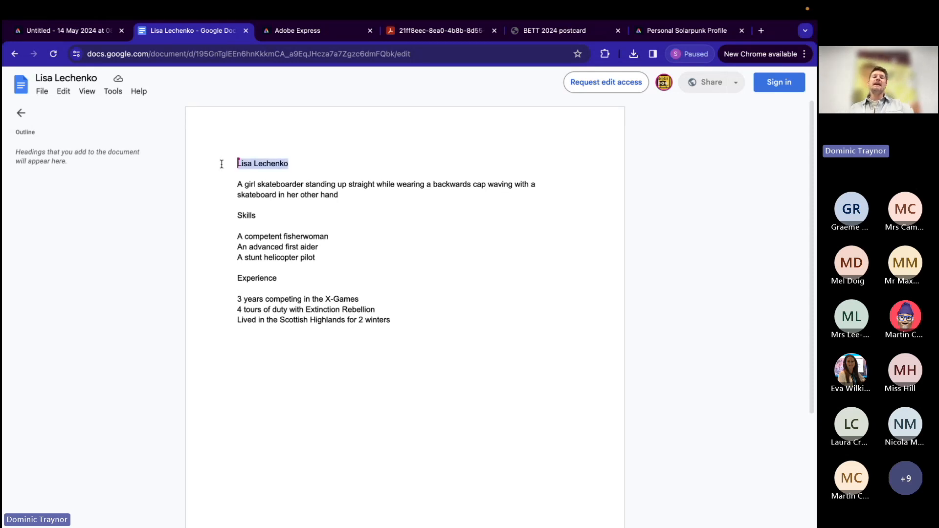
pyautogui.doubleClick(242, 215)
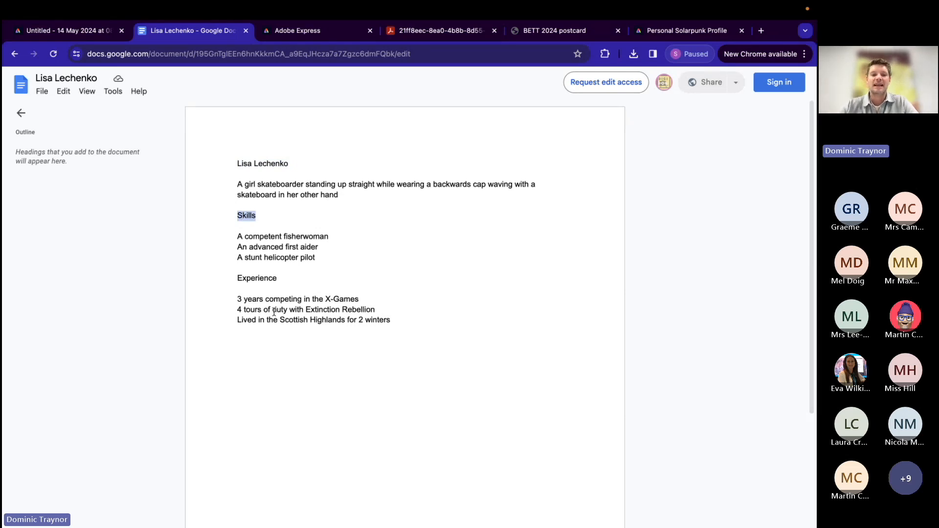
pyautogui.moveTo(237, 279); pyautogui.dragTo(396, 321)
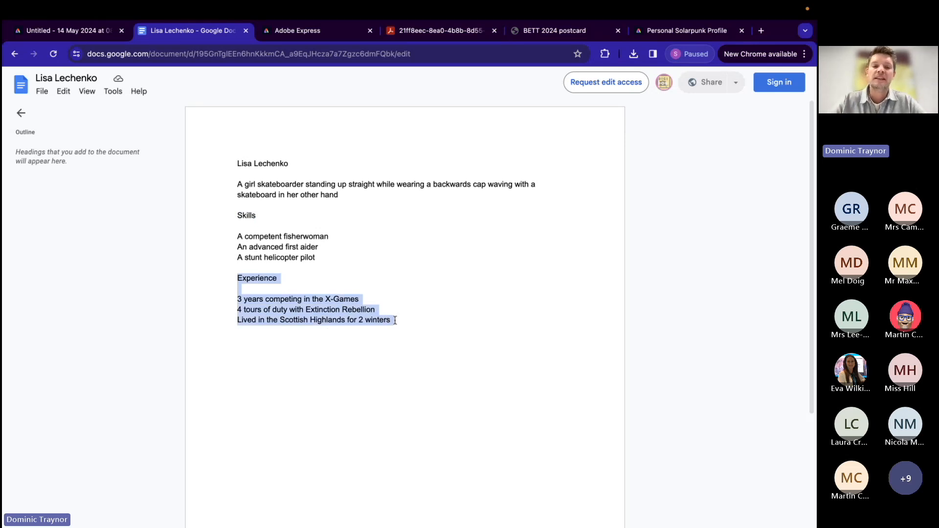
pyautogui.moveTo(237, 184); pyautogui.dragTo(351, 197)
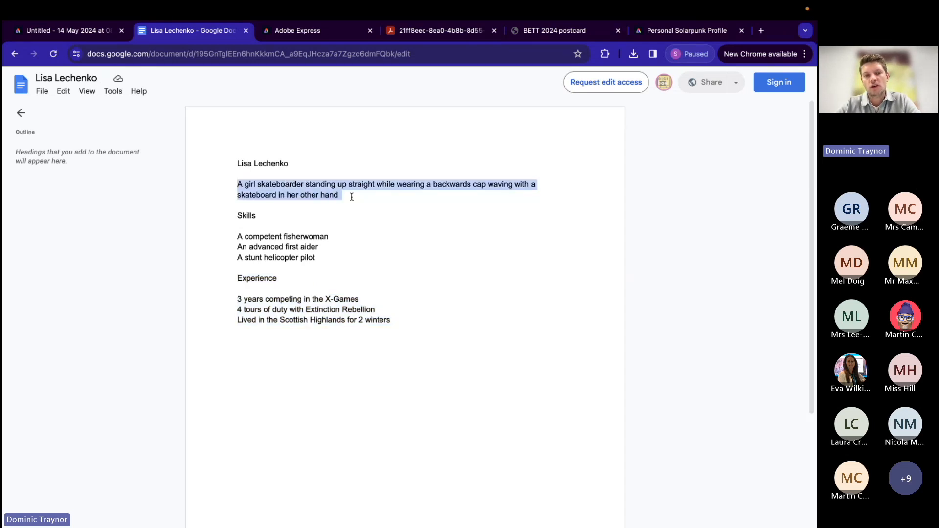
# Step: Copy the character's full name from the notes and paste it into a new text box in the Adobe Express profile design
pyautogui.click(237, 163)
pyautogui.moveTo(238, 163); pyautogui.dragTo(292, 164)
pyautogui.hotkey('ctrl', 'c')
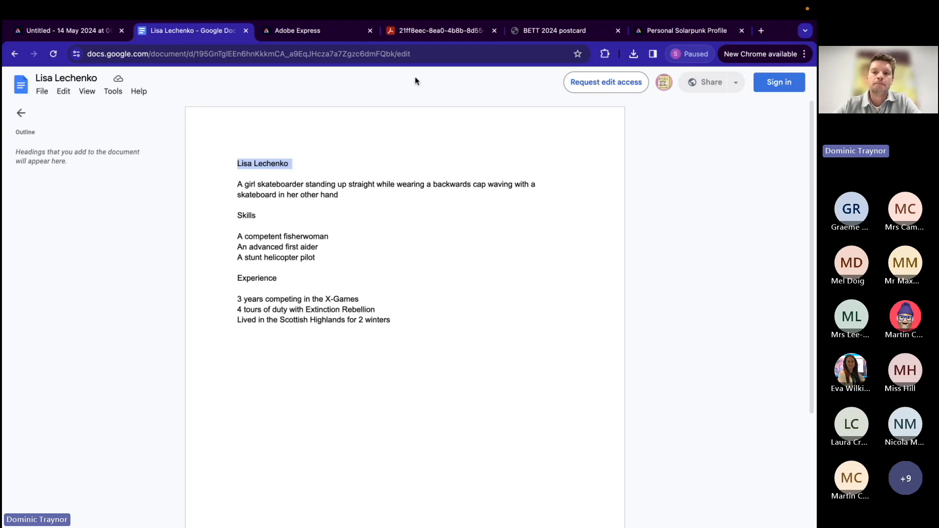
pyautogui.click(661, 31)
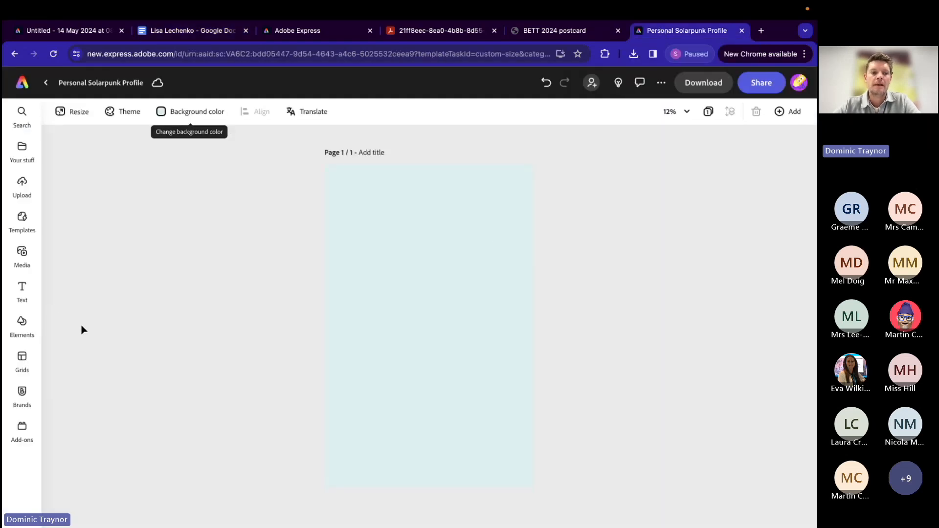
pyautogui.click(23, 291)
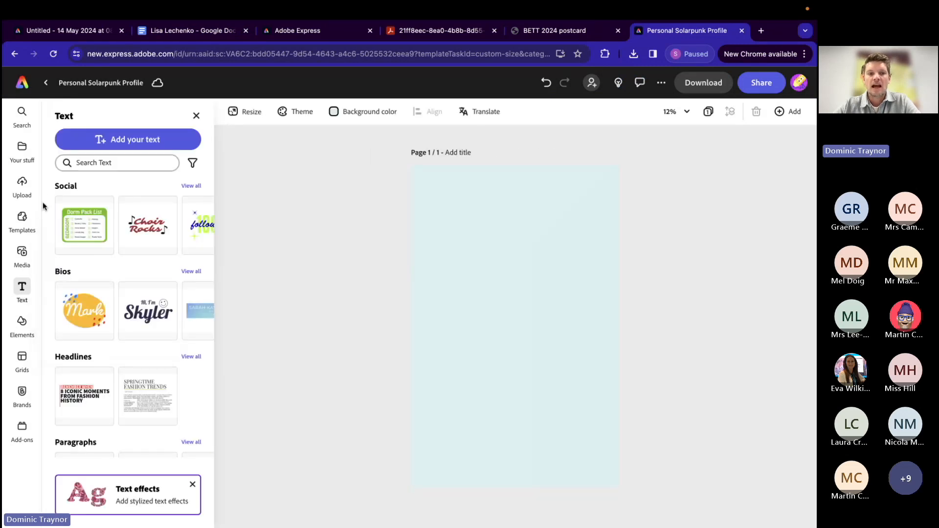
pyautogui.click(119, 141)
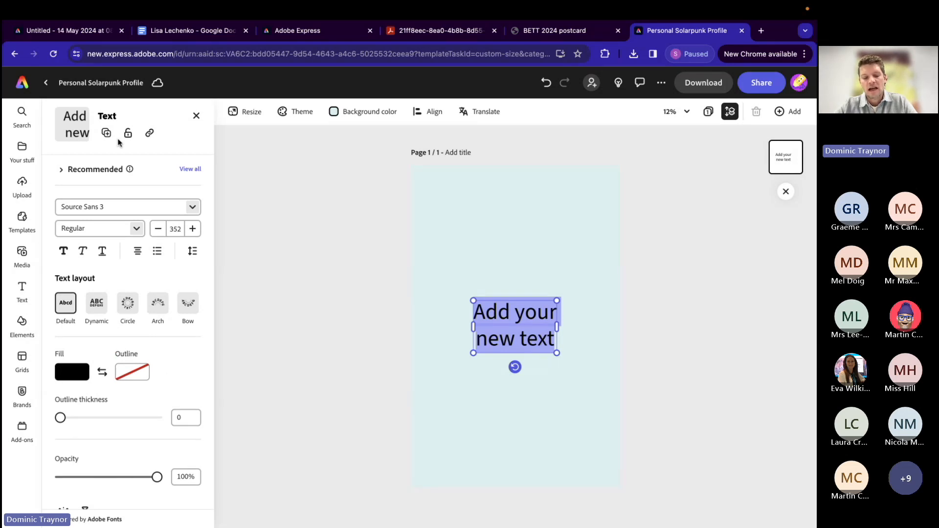
pyautogui.hotkey('ctrl', 'v')
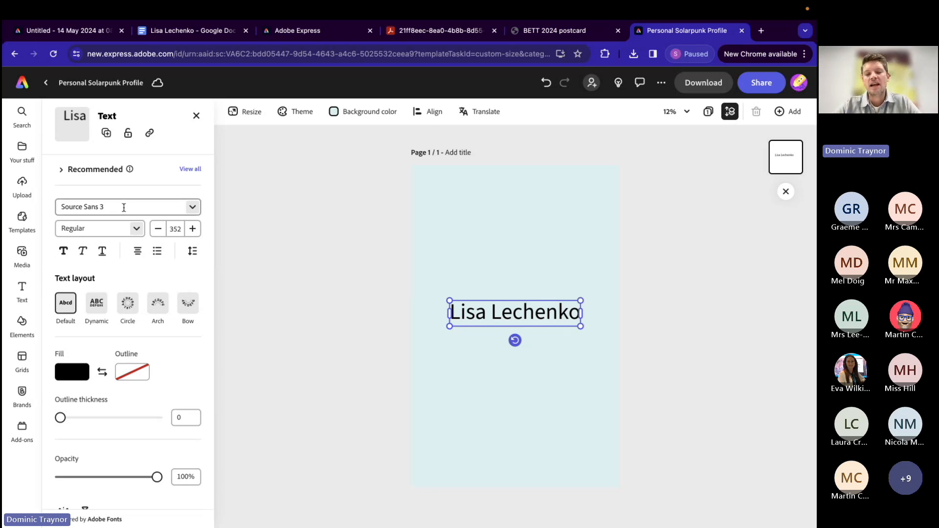
# Step: Apply the recommended Copal Std Outline font to the character's name text
pyautogui.click(331, 307)
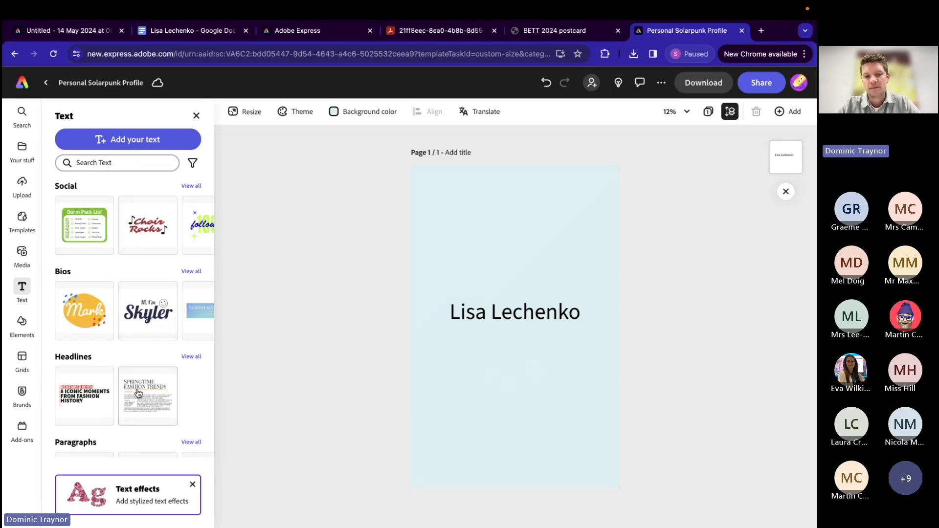
pyautogui.click(485, 312)
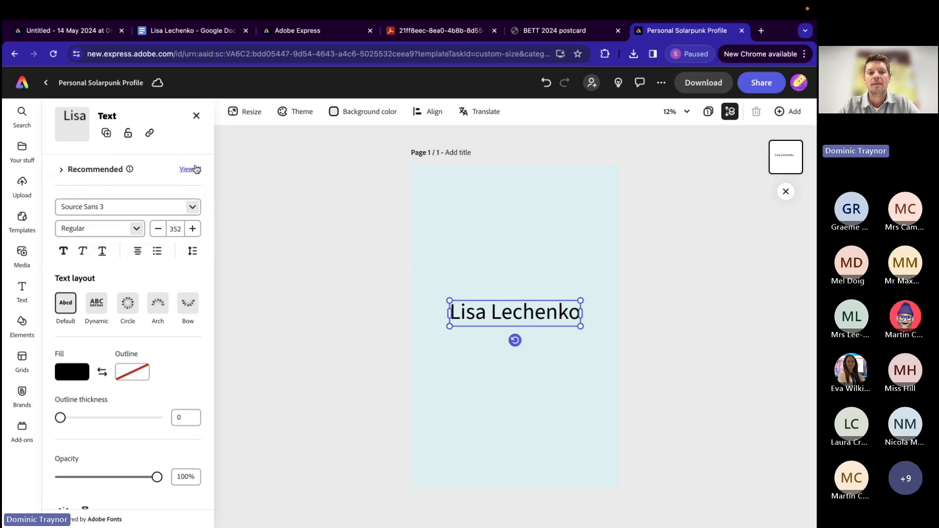
pyautogui.click(190, 169)
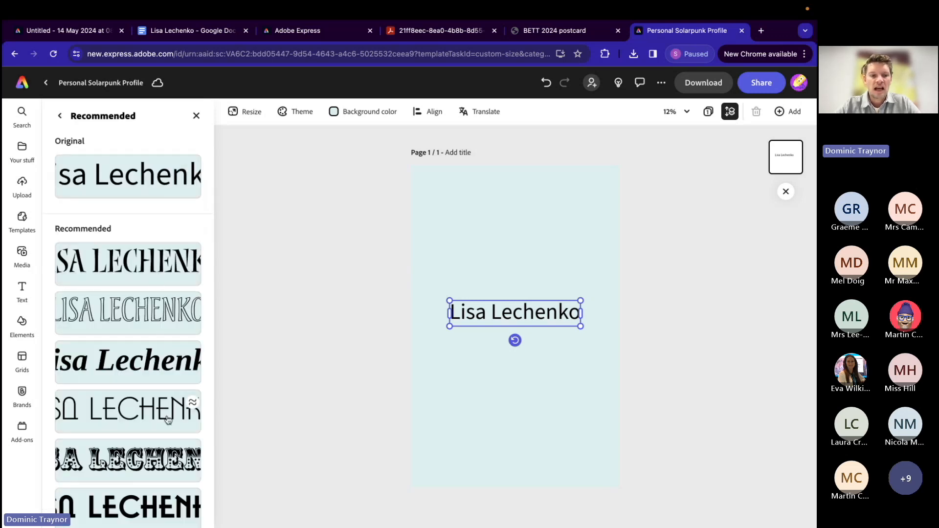
pyautogui.scroll(-2, 168, 406)
pyautogui.scroll(-1, 167, 420)
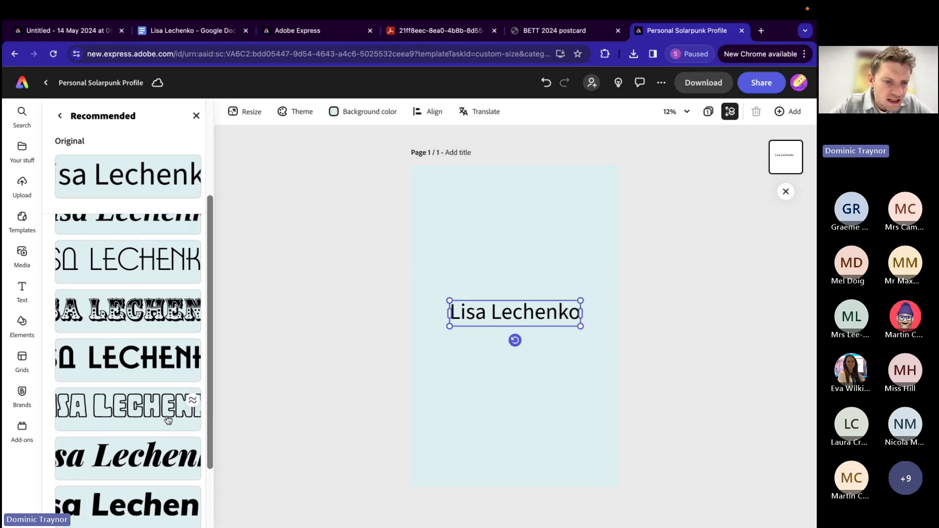
pyautogui.click(120, 415)
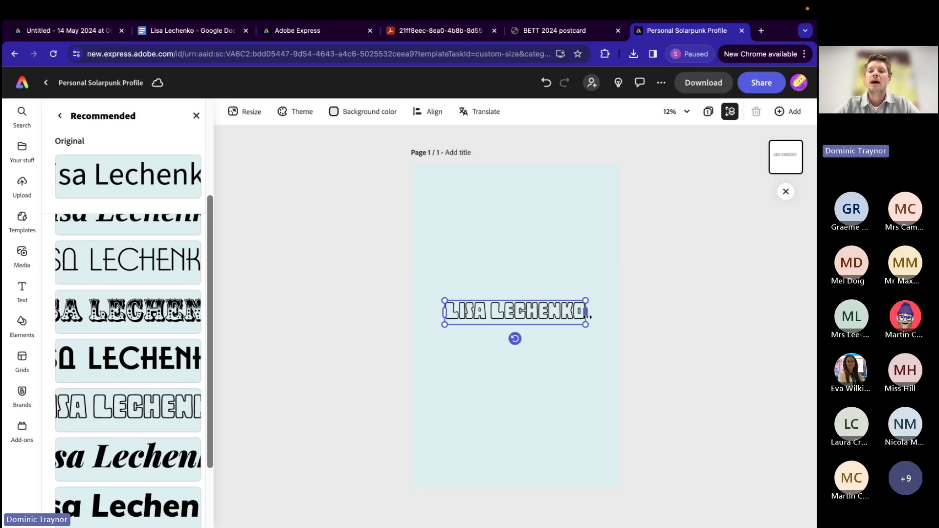
# Step: Resize and narrow the name's text box so the first and last names wrap onto two lines
pyautogui.moveTo(587, 324); pyautogui.dragTo(543, 344)
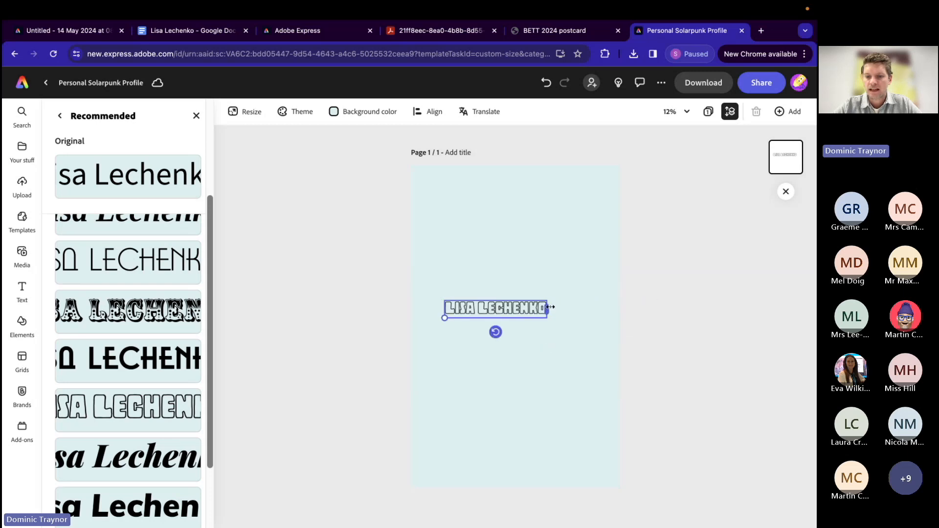
pyautogui.moveTo(446, 318); pyautogui.dragTo(500, 302)
pyautogui.moveTo(610, 306); pyautogui.dragTo(553, 318)
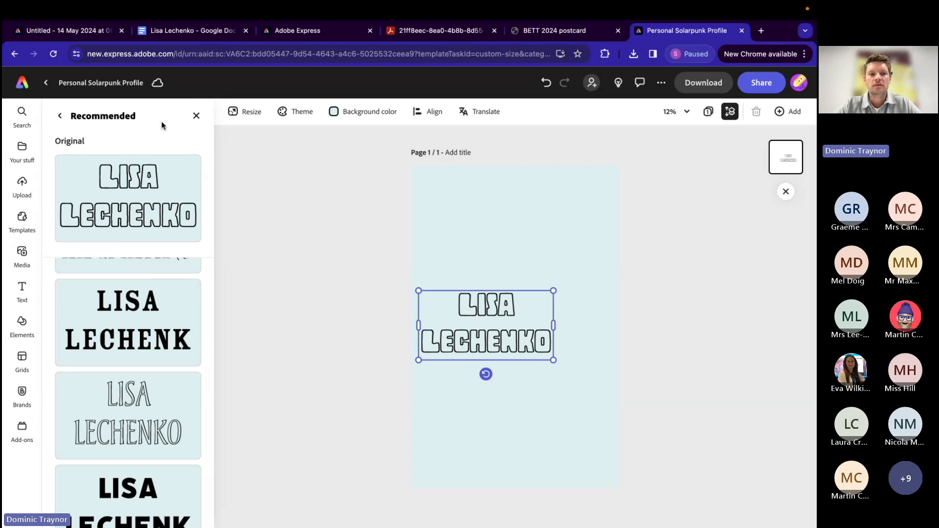
# Step: Left-align the two lines of the character's name
pyautogui.click(195, 117)
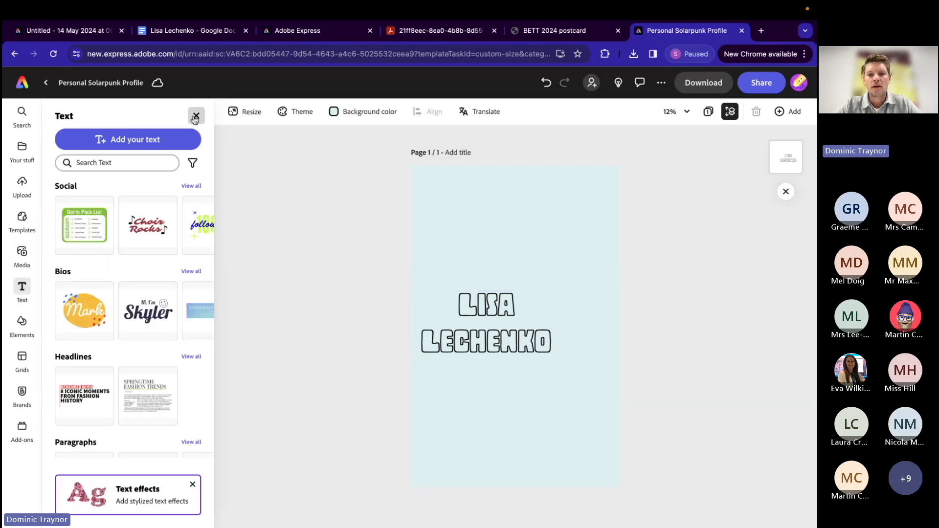
pyautogui.click(467, 347)
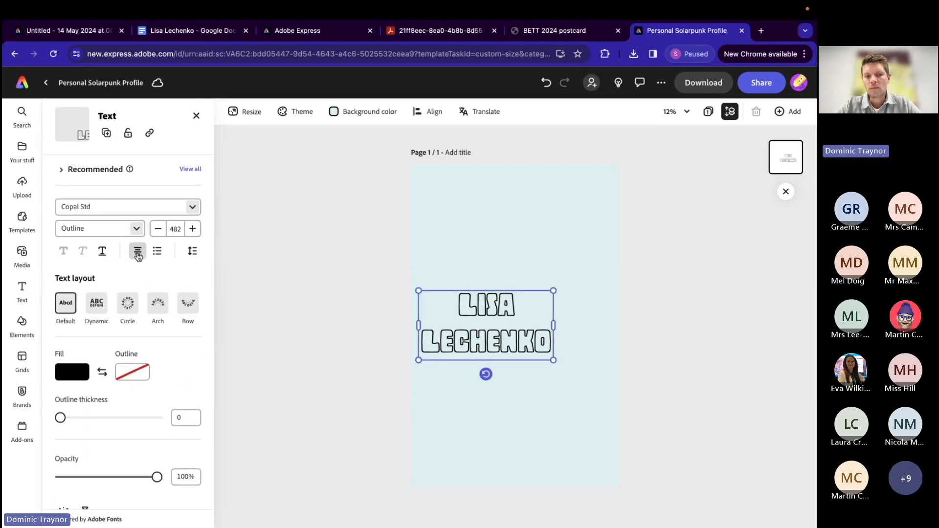
pyautogui.click(138, 252)
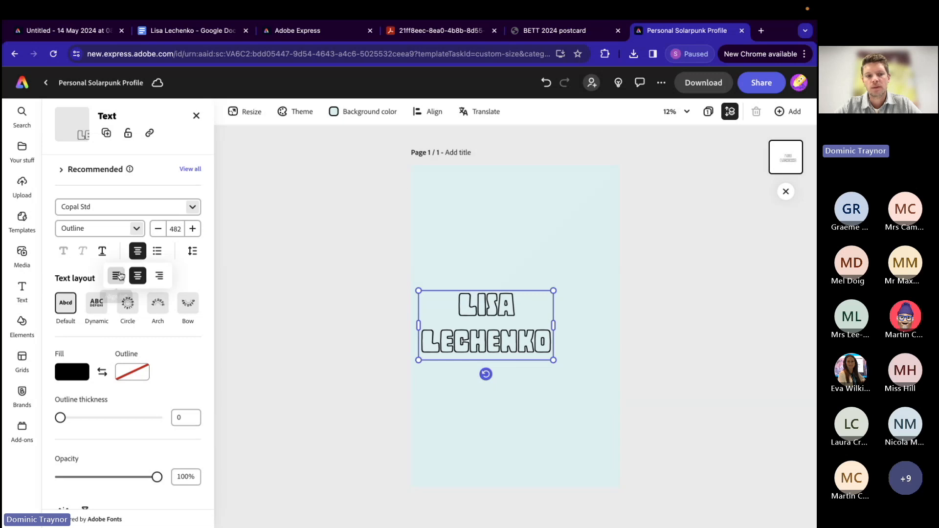
pyautogui.click(117, 276)
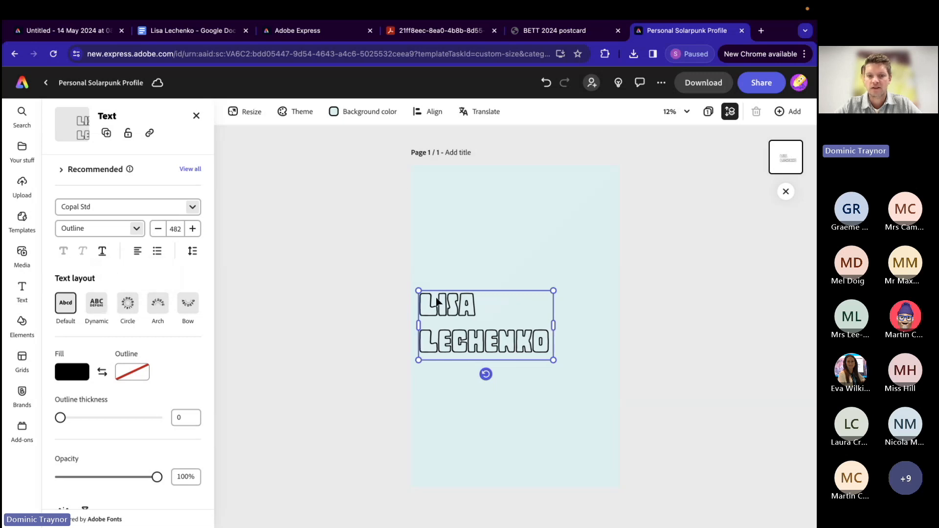
# Step: Move the name to the top of the page, enlarge it to about size 669 and centre its box horizontally
pyautogui.moveTo(452, 295); pyautogui.dragTo(456, 180)
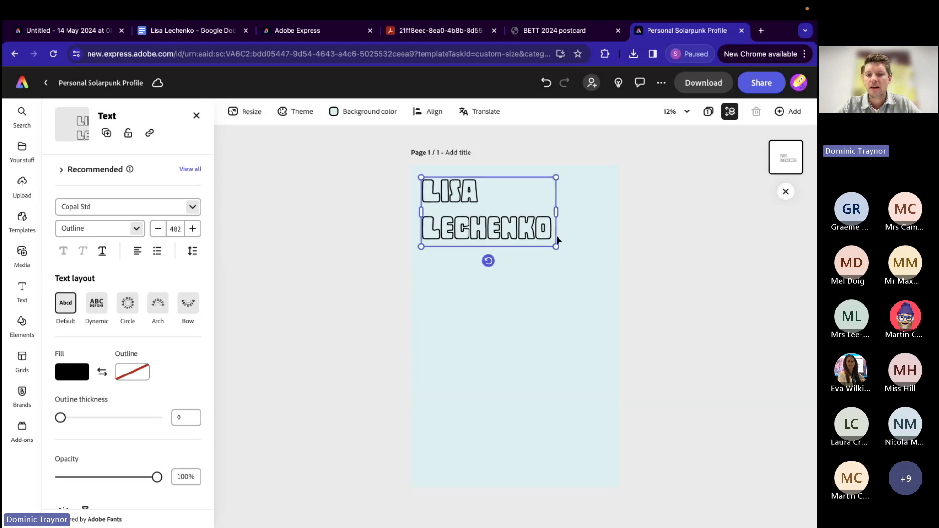
pyautogui.moveTo(556, 246); pyautogui.dragTo(596, 290)
pyautogui.moveTo(549, 250); pyautogui.dragTo(546, 244)
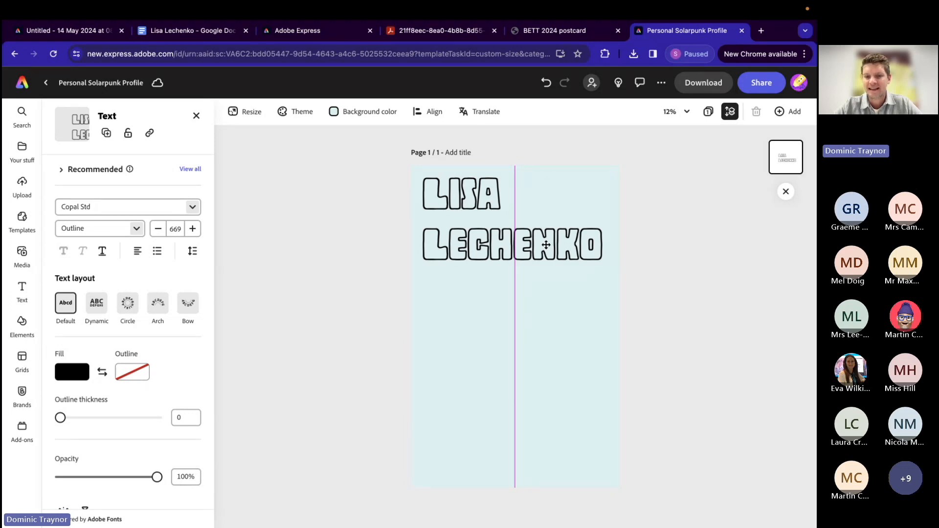
pyautogui.moveTo(546, 245); pyautogui.dragTo(546, 245)
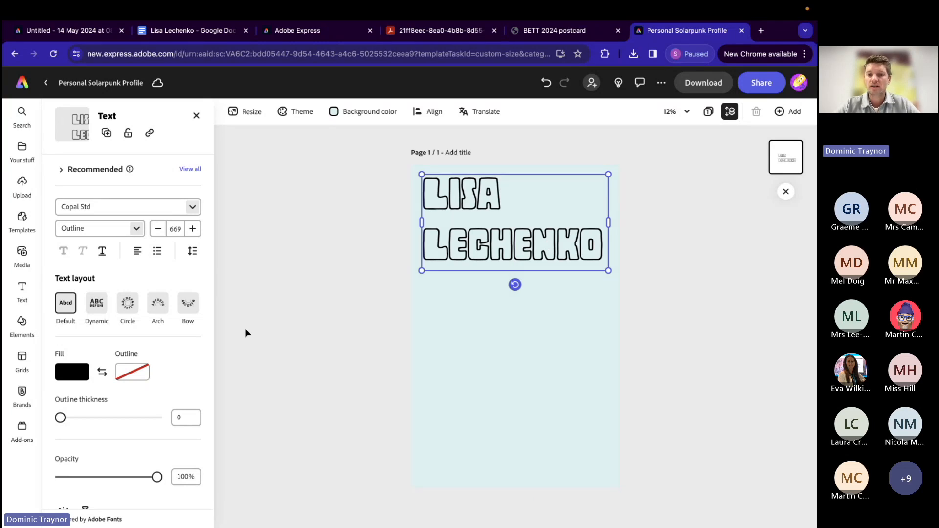
pyautogui.click(297, 311)
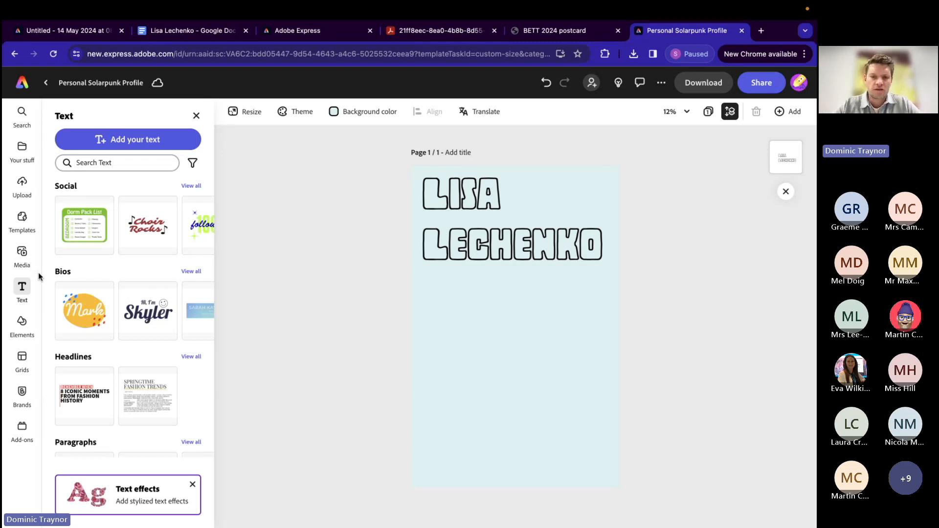
# Step: Search the stock photos for the character's full name
pyautogui.click(22, 255)
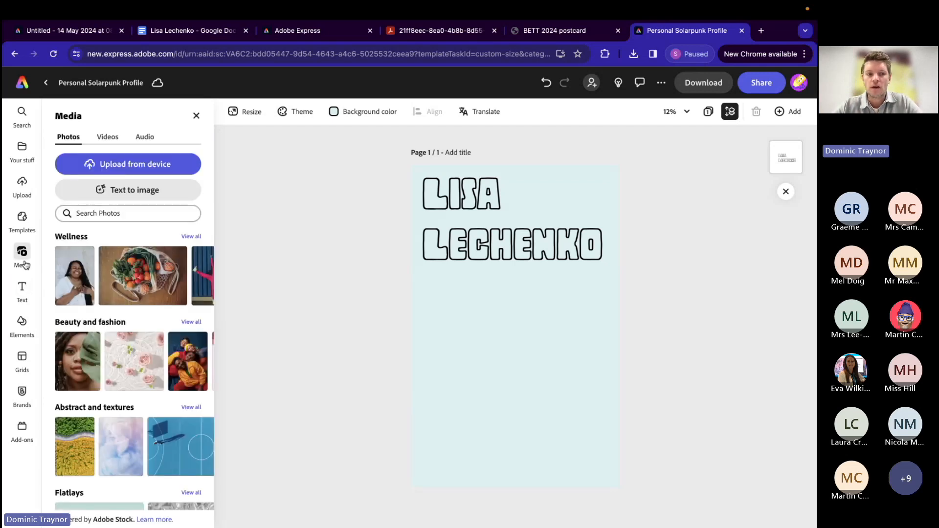
pyautogui.click(99, 213)
pyautogui.write('lisa ')
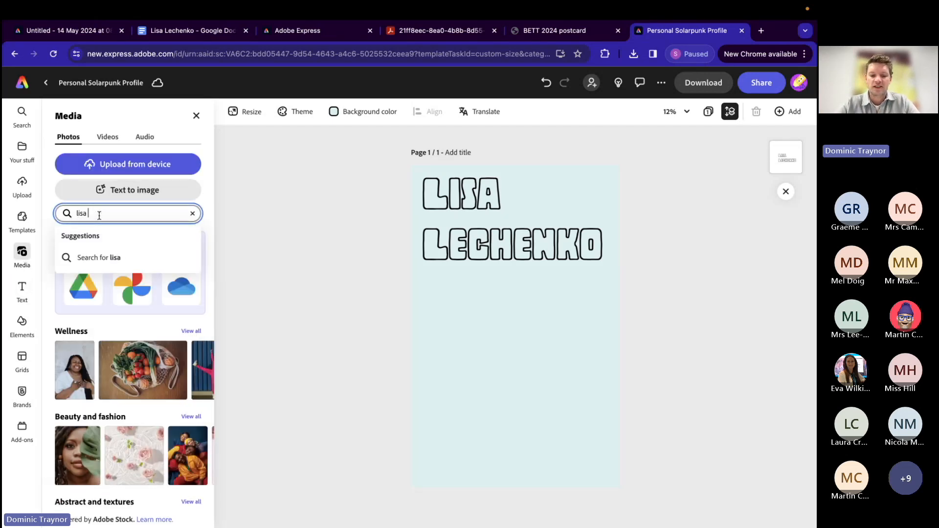
pyautogui.write('lechenko')
pyautogui.press('Return')
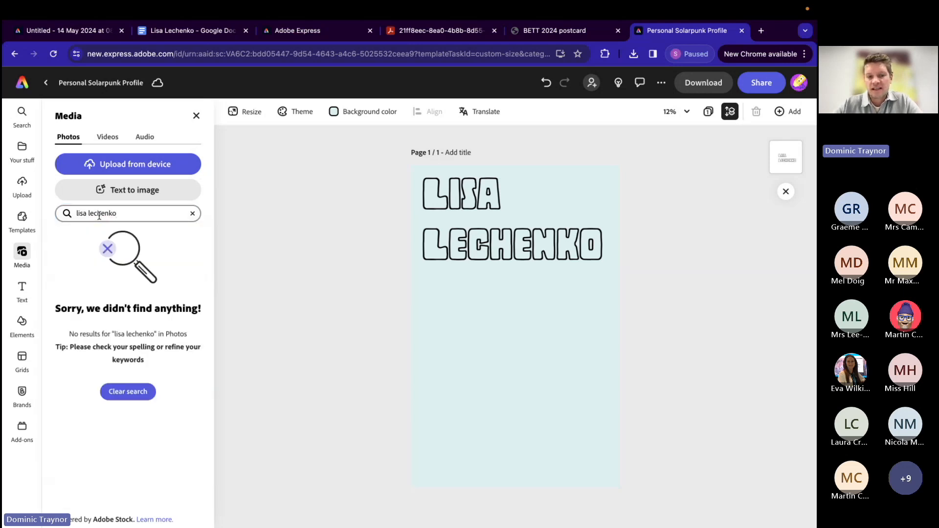
# Step: Start a Portrait (3:4) Text to image and use the girl skateboarder description copied from the Google Docs notes as its prompt
pyautogui.click(131, 192)
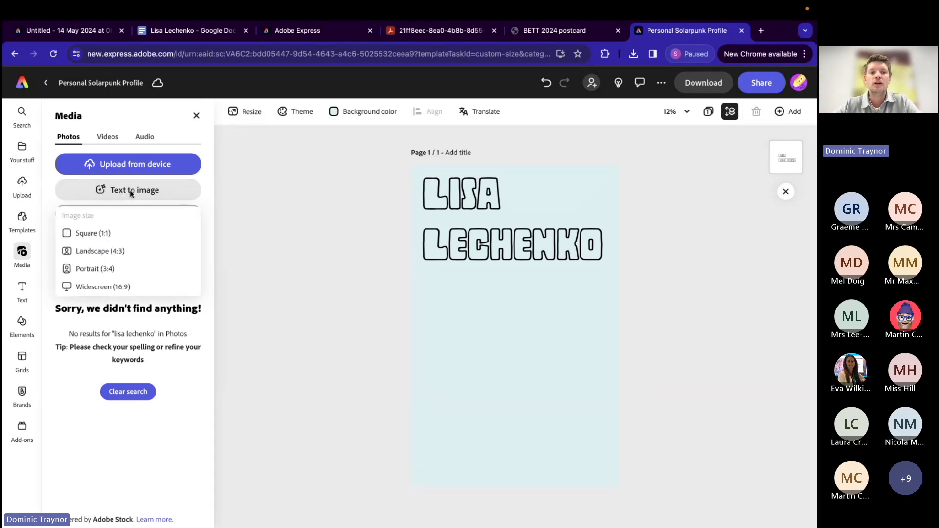
pyautogui.click(107, 270)
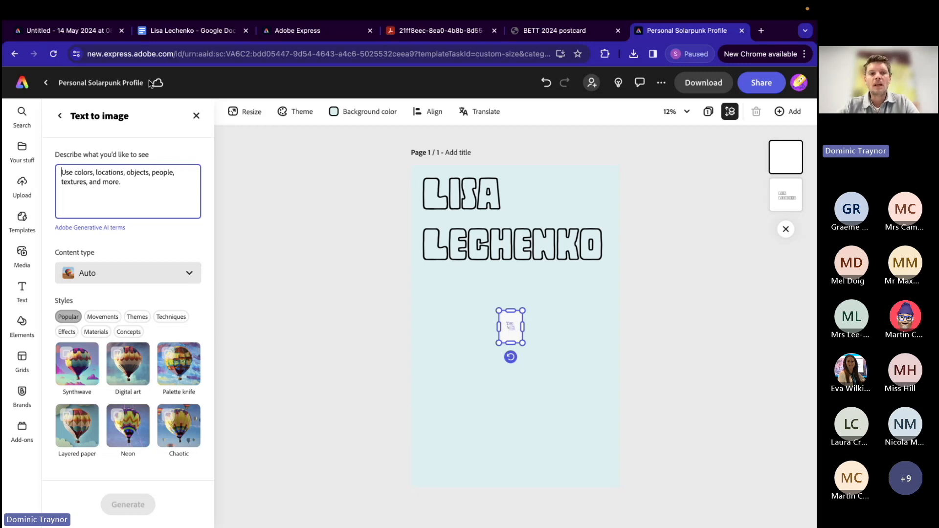
pyautogui.click(168, 38)
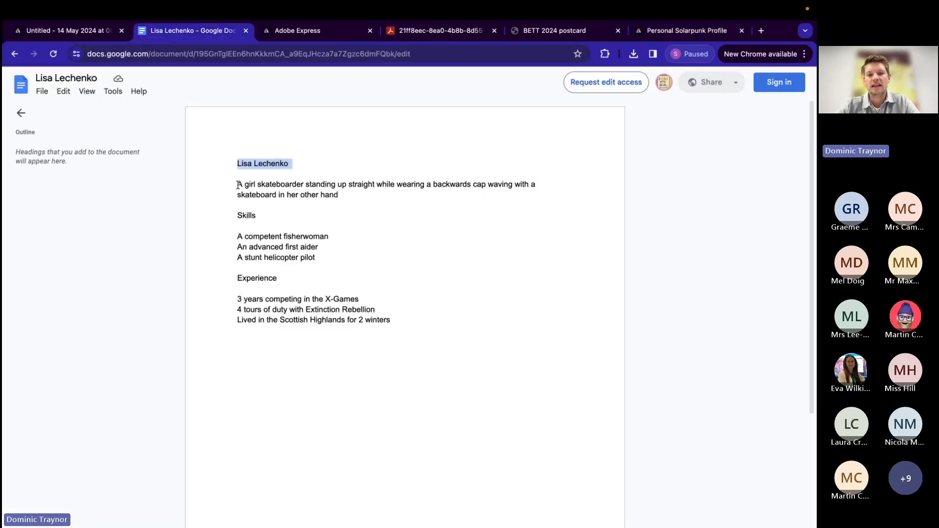
pyautogui.click(239, 185)
pyautogui.moveTo(243, 186); pyautogui.dragTo(347, 196)
pyautogui.hotkey('ctrl', 'c')
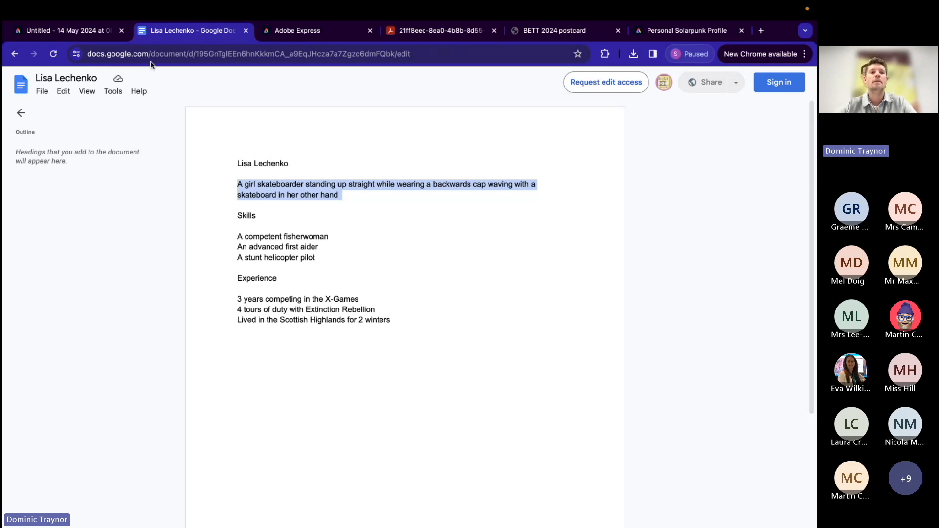
pyautogui.click(676, 35)
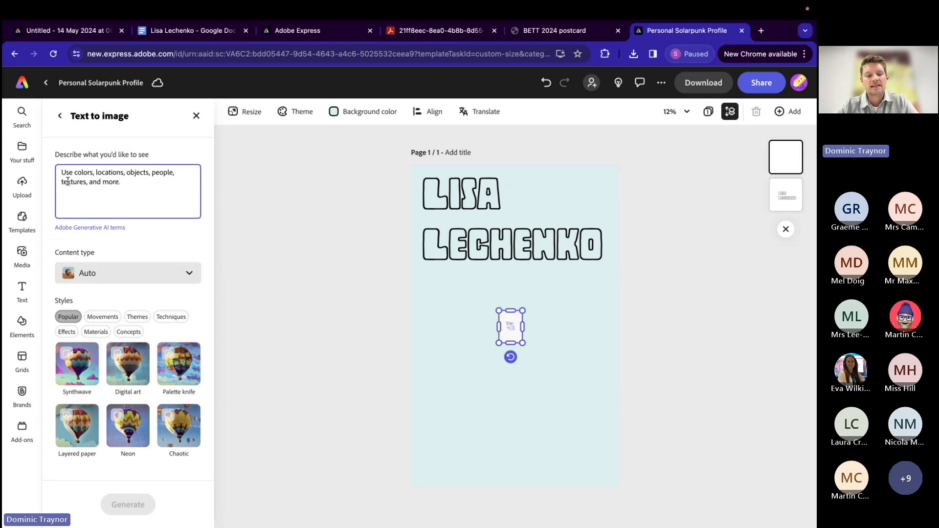
pyautogui.hotkey('ctrl', 'v')
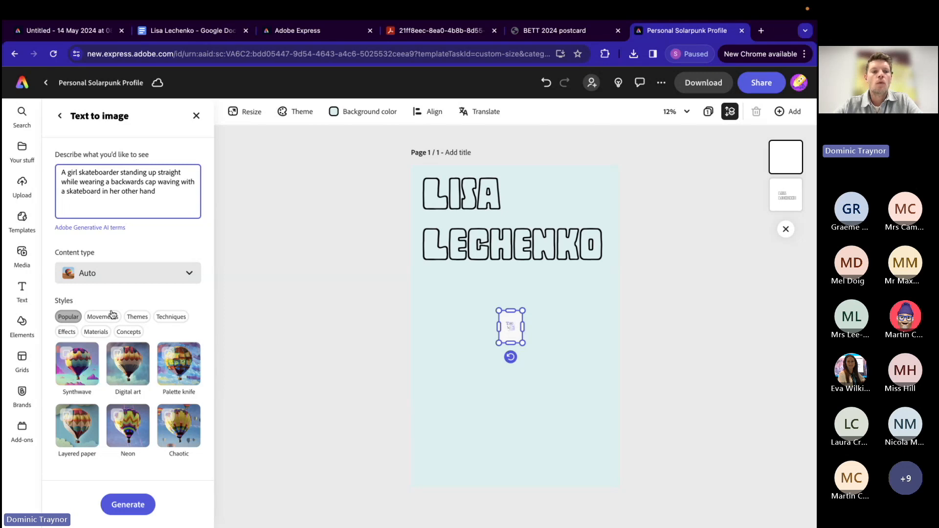
# Step: Choose the Linocut style from the Techniques category and generate the skateboarder image
pyautogui.click(109, 276)
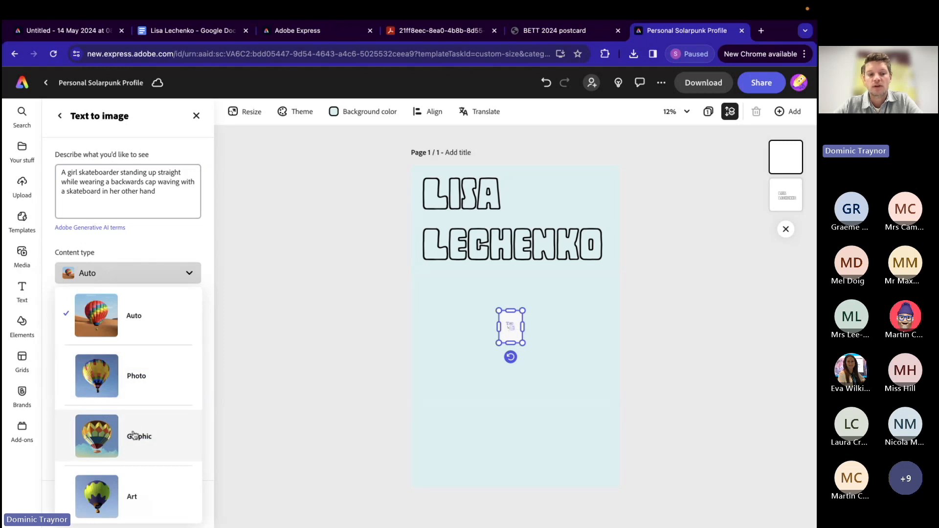
pyautogui.click(143, 252)
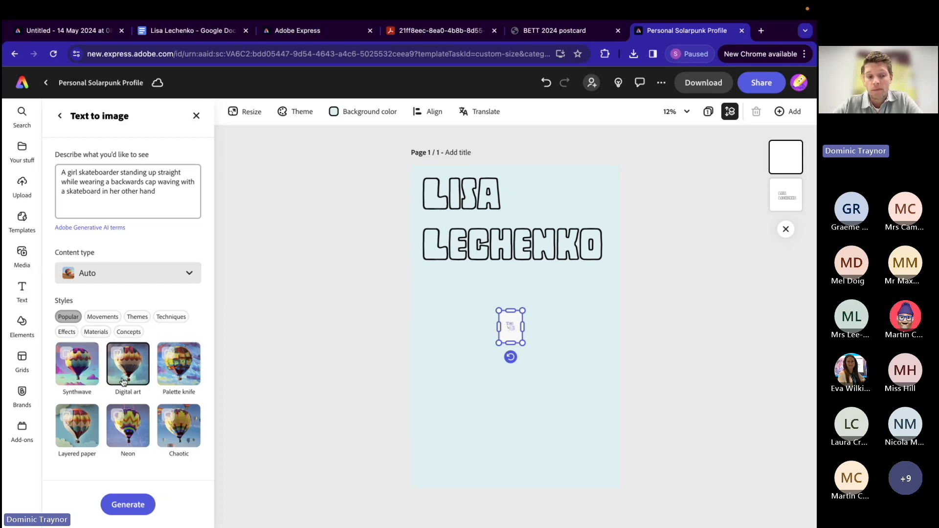
pyautogui.click(137, 318)
pyautogui.scroll(-3, 129, 387)
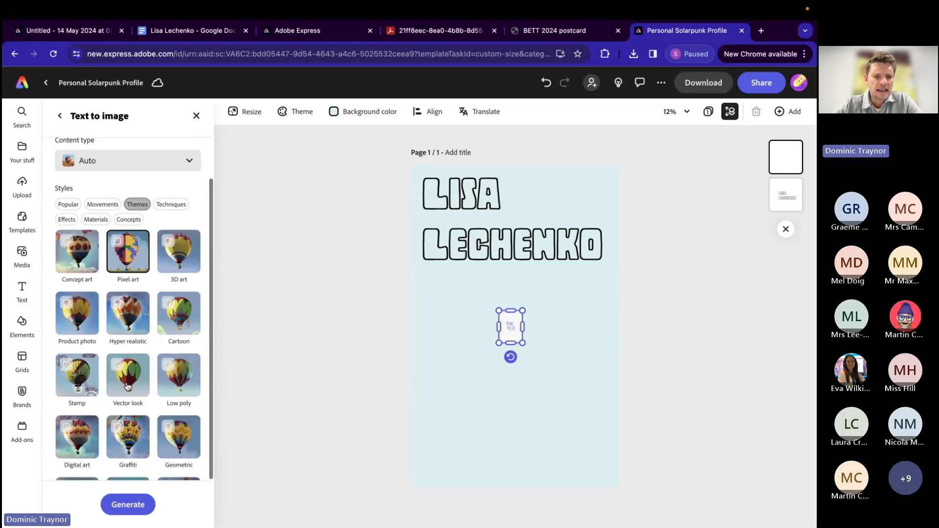
pyautogui.scroll(-2, 128, 384)
pyautogui.scroll(2, 155, 203)
pyautogui.click(164, 199)
pyautogui.click(181, 446)
pyautogui.click(170, 422)
pyautogui.click(171, 422)
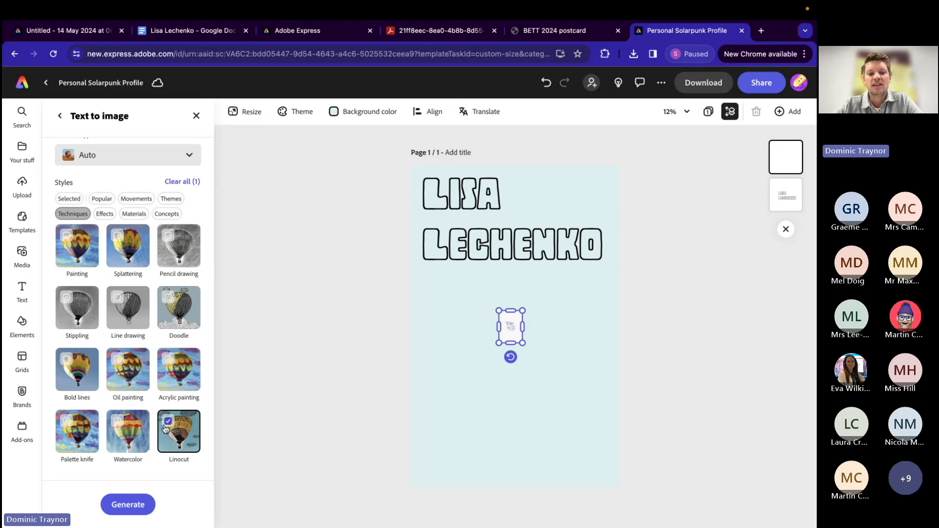
pyautogui.scroll(2, 151, 423)
pyautogui.scroll(1, 151, 423)
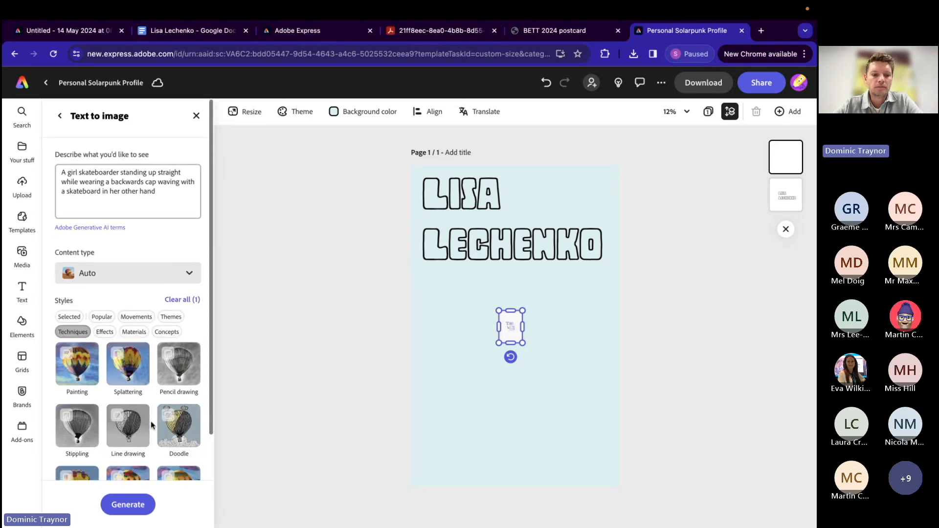
pyautogui.click(128, 511)
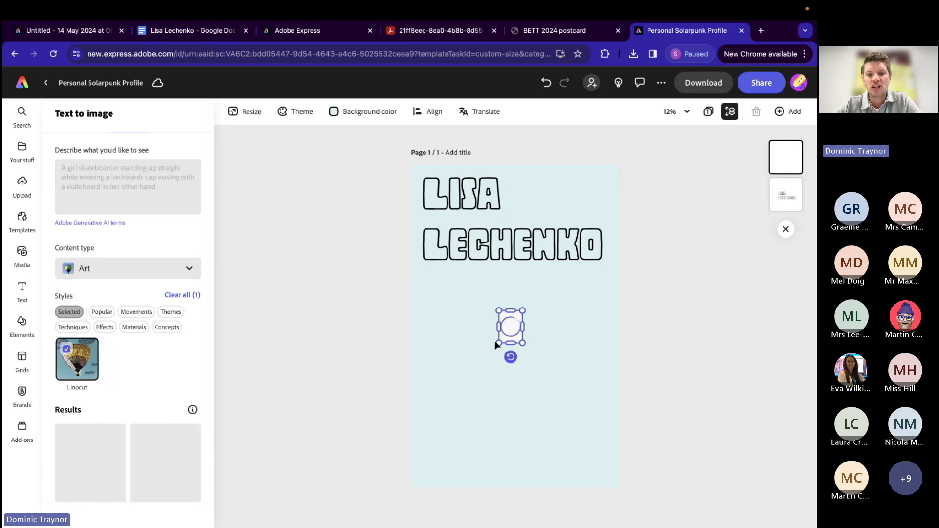
# Step: Enlarge the image frame beneath the name and choose the result of the long-haired girl facing forward, waving and holding her skateboard
pyautogui.moveTo(495, 343); pyautogui.dragTo(424, 447)
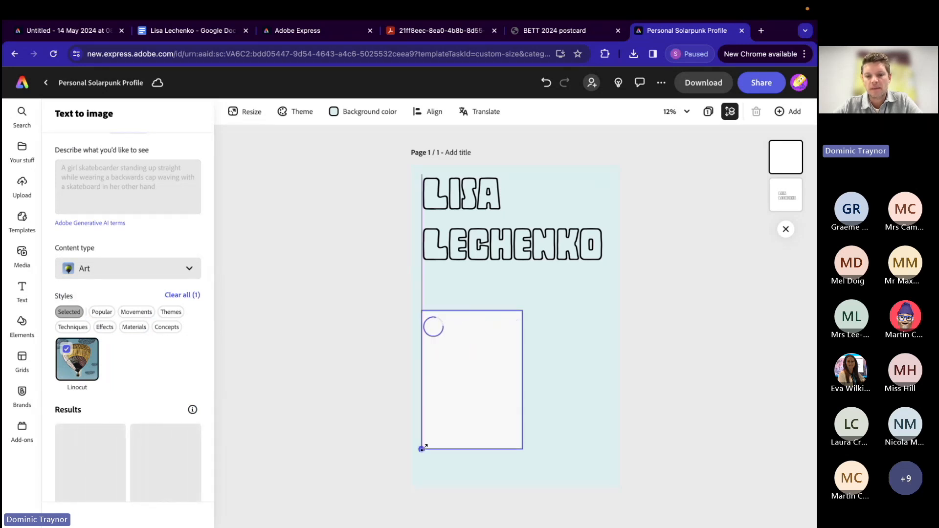
pyautogui.moveTo(522, 310); pyautogui.dragTo(549, 275)
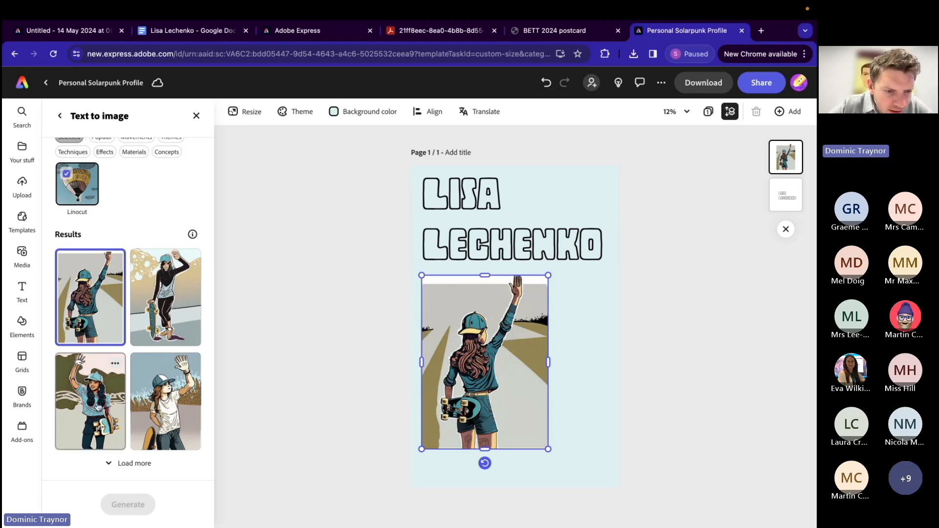
pyautogui.click(98, 407)
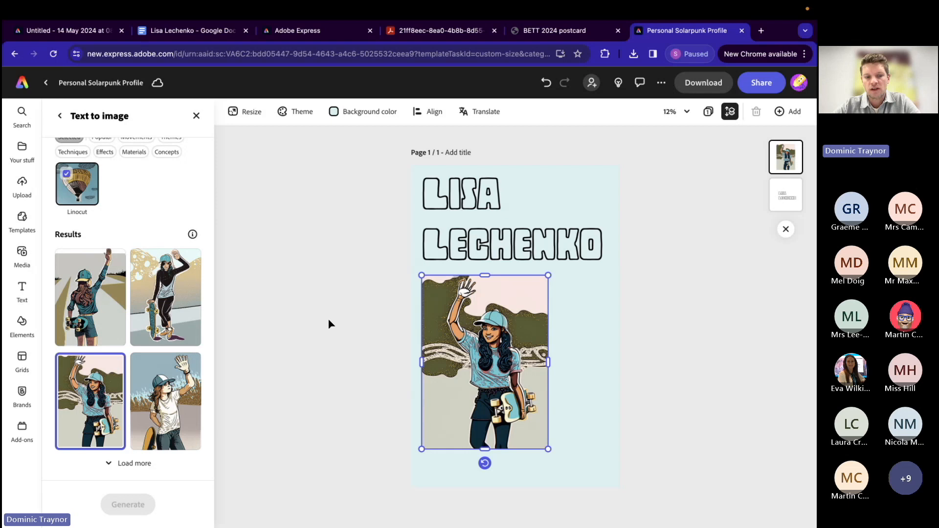
# Step: Remove the background from the skateboarder image
pyautogui.click(332, 345)
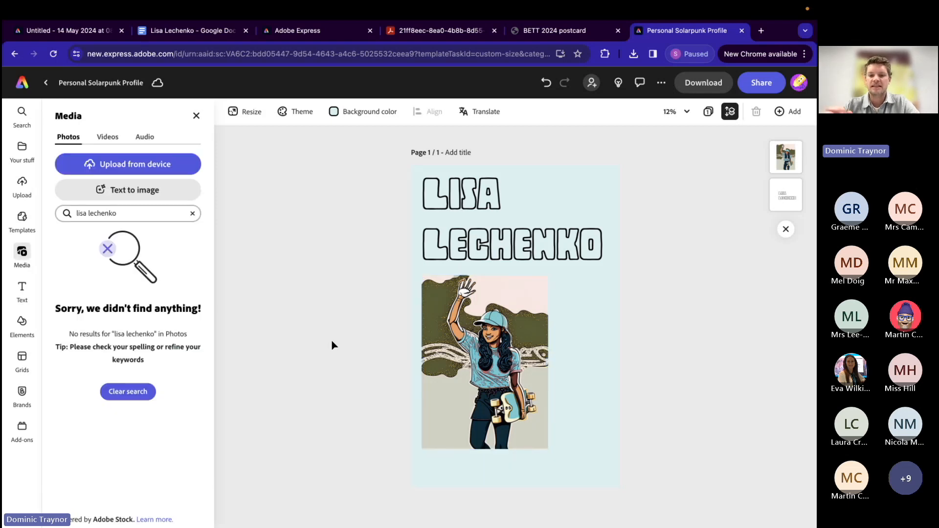
pyautogui.click(466, 379)
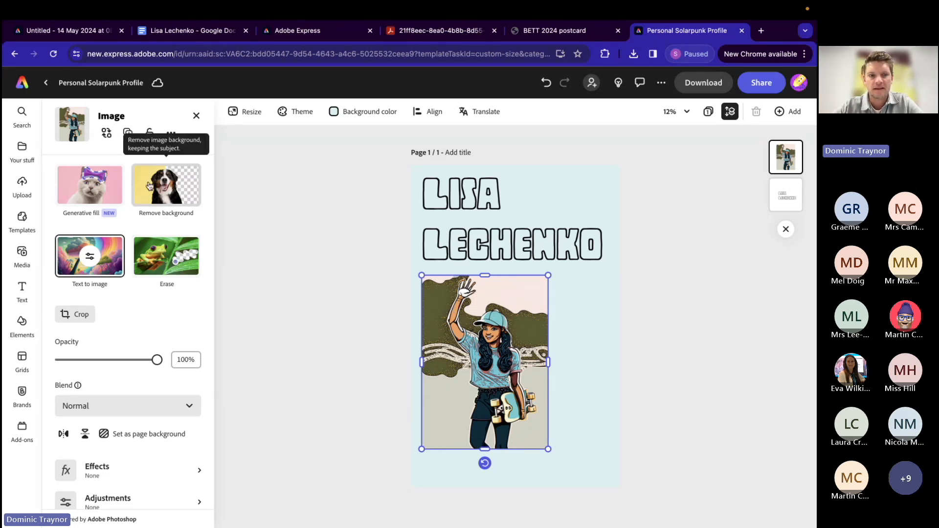
pyautogui.click(165, 186)
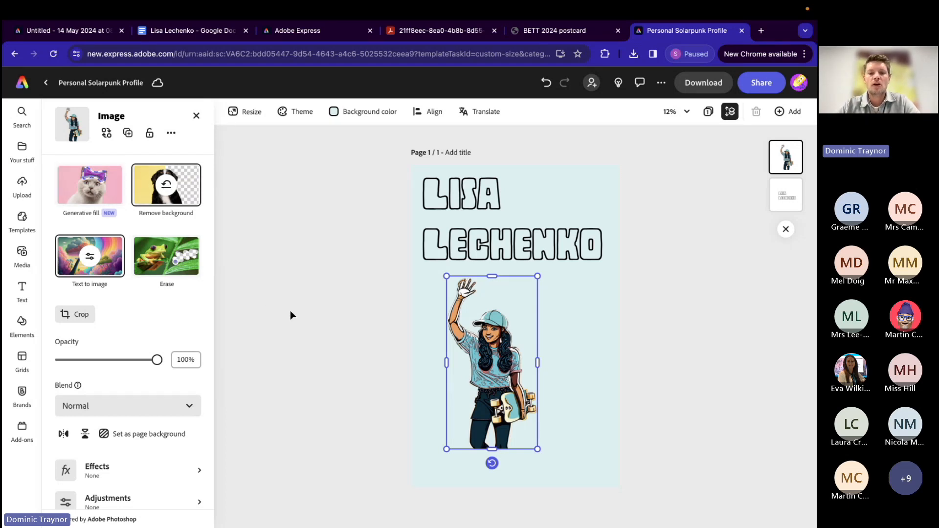
# Step: Shrink the skateboarder cut-out and place it at the page's upper right, overlapping the end of the character's name
pyautogui.moveTo(482, 363); pyautogui.dragTo(564, 251)
pyautogui.moveTo(619, 339); pyautogui.dragTo(595, 293)
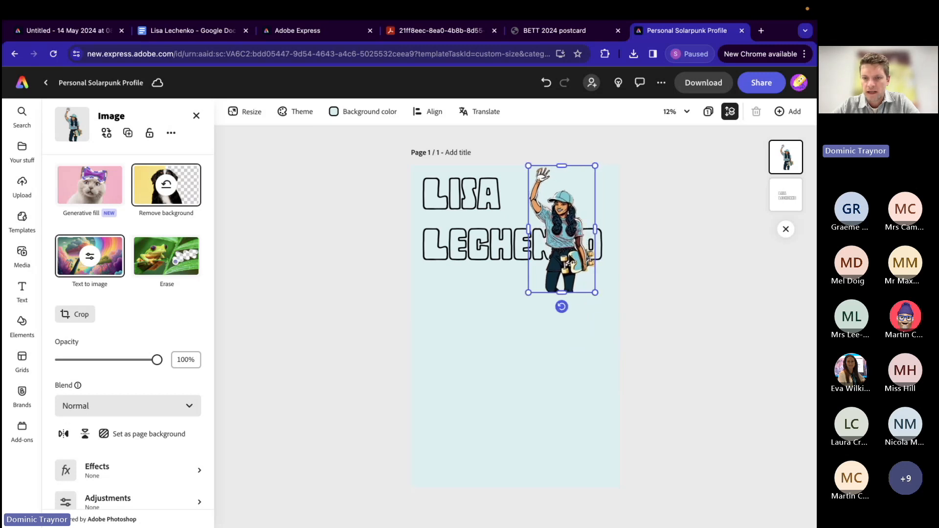
pyautogui.moveTo(571, 255); pyautogui.dragTo(583, 264)
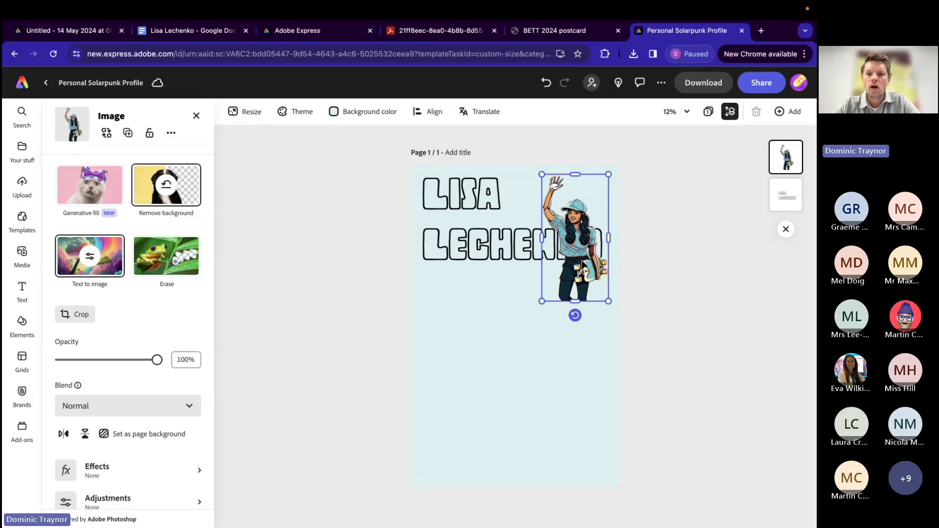
# Step: Move the skateboarder image's layer behind the name text
pyautogui.click(787, 204)
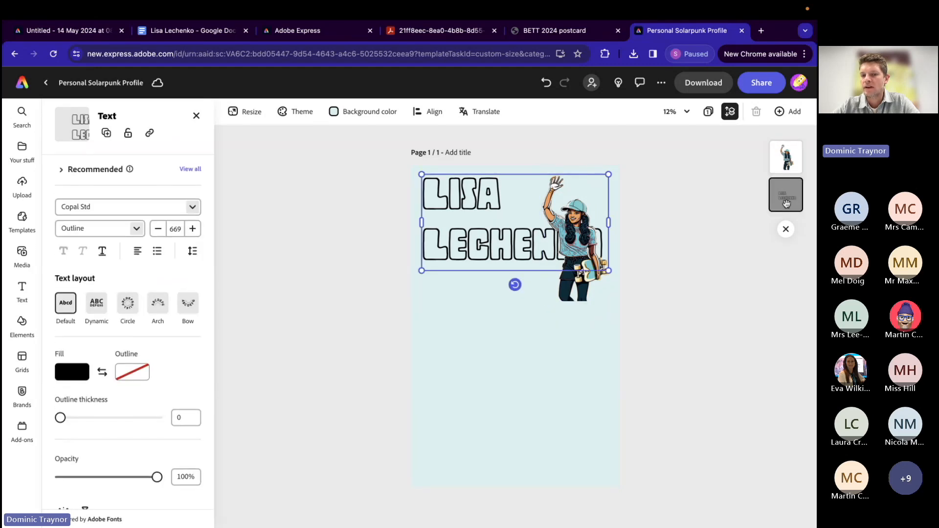
pyautogui.click(785, 168)
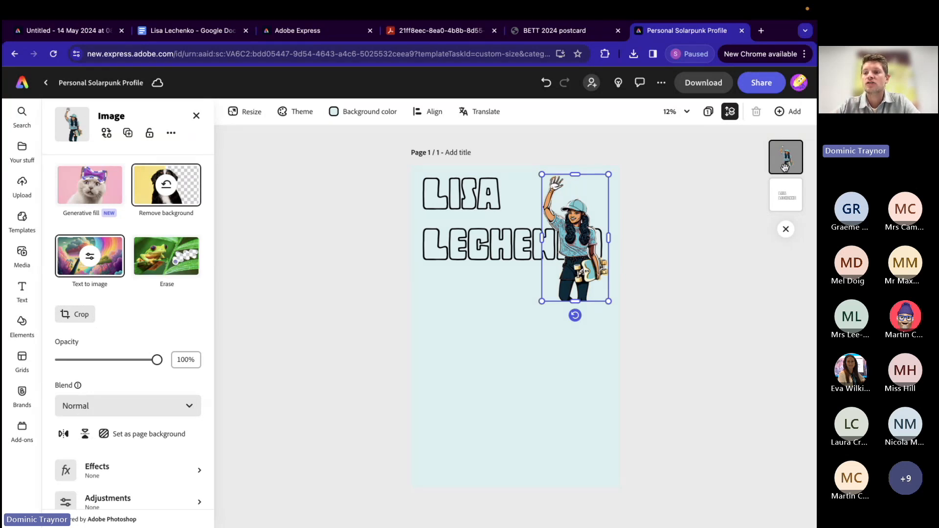
pyautogui.moveTo(785, 168); pyautogui.dragTo(784, 196)
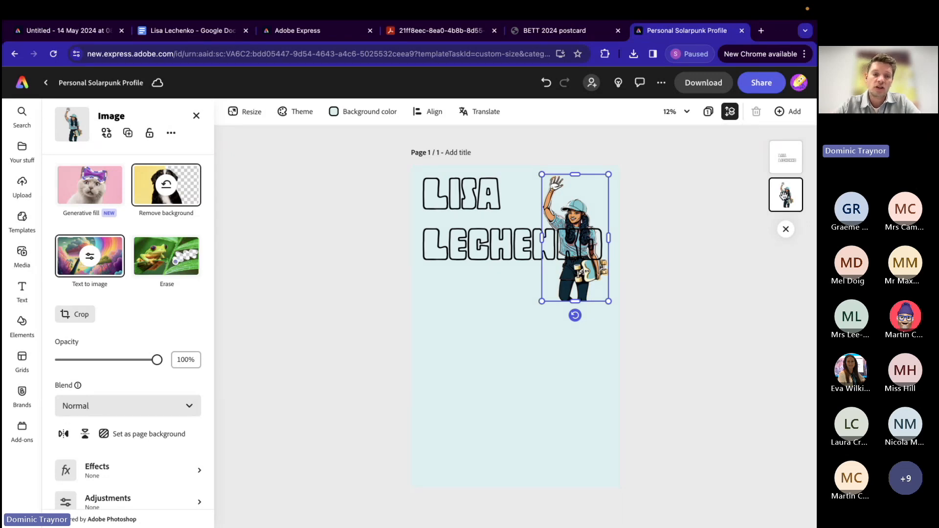
# Step: Give the character's name text a white outline and keep the font's Outline style
pyautogui.click(462, 243)
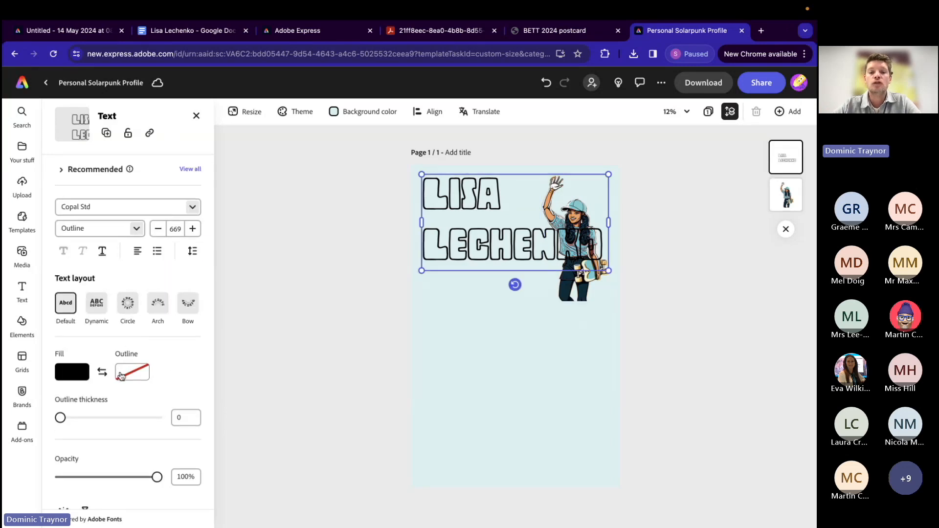
pyautogui.click(130, 376)
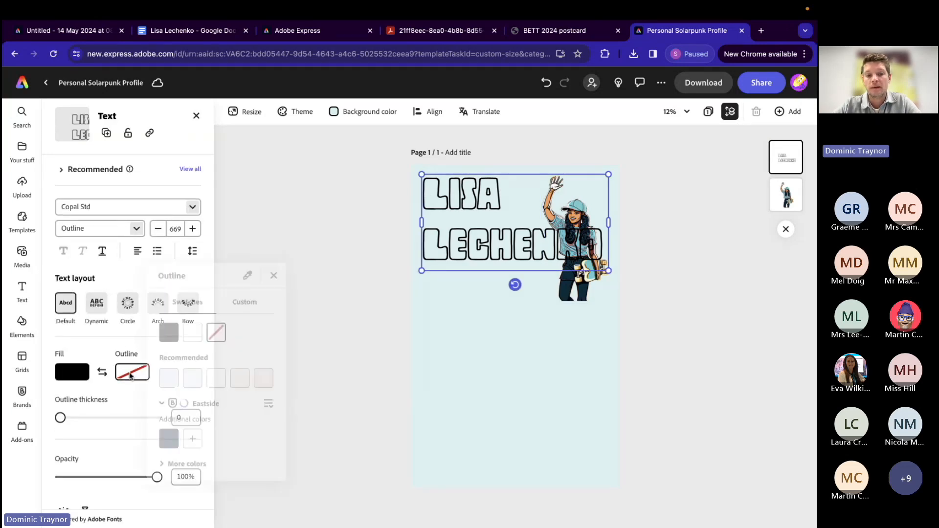
pyautogui.click(191, 337)
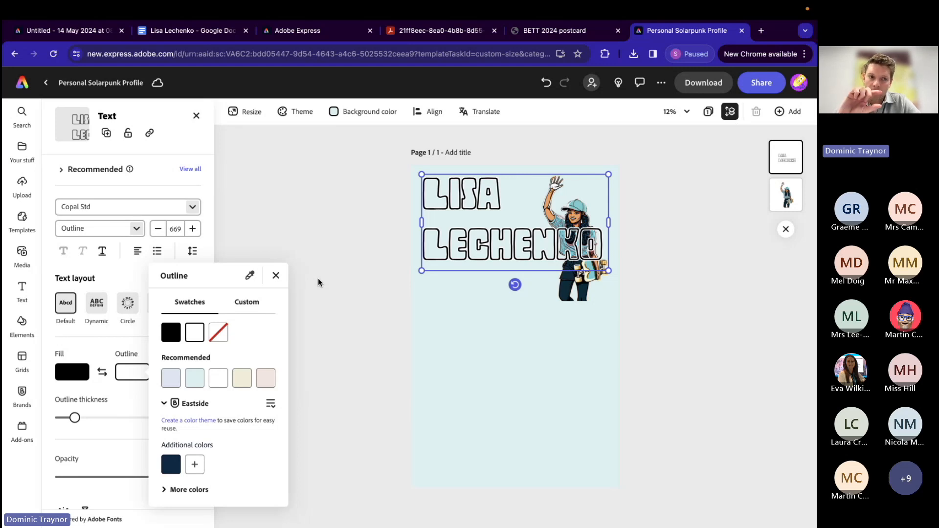
pyautogui.click(112, 228)
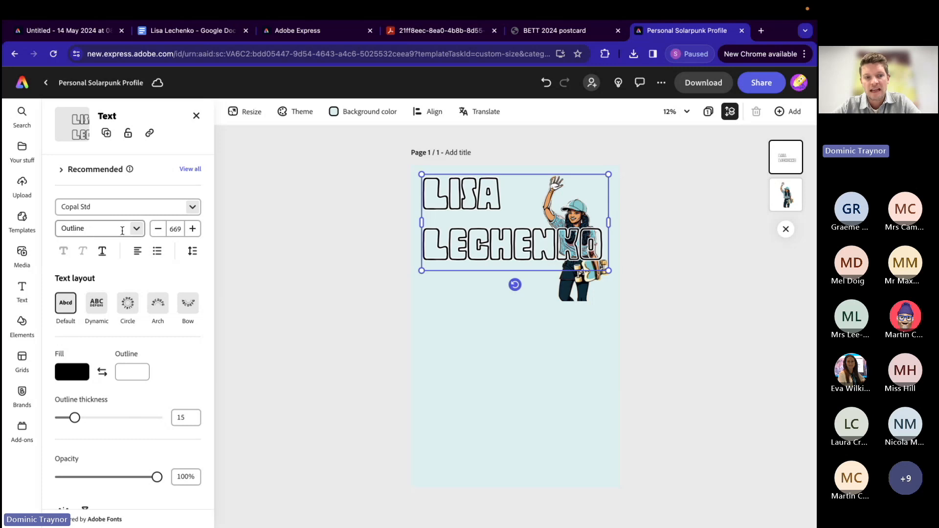
pyautogui.click(136, 229)
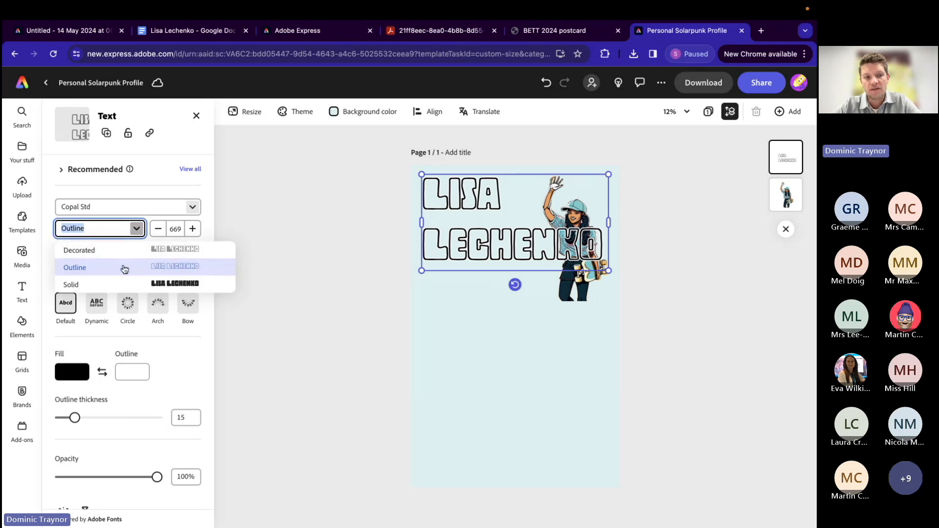
pyautogui.click(136, 229)
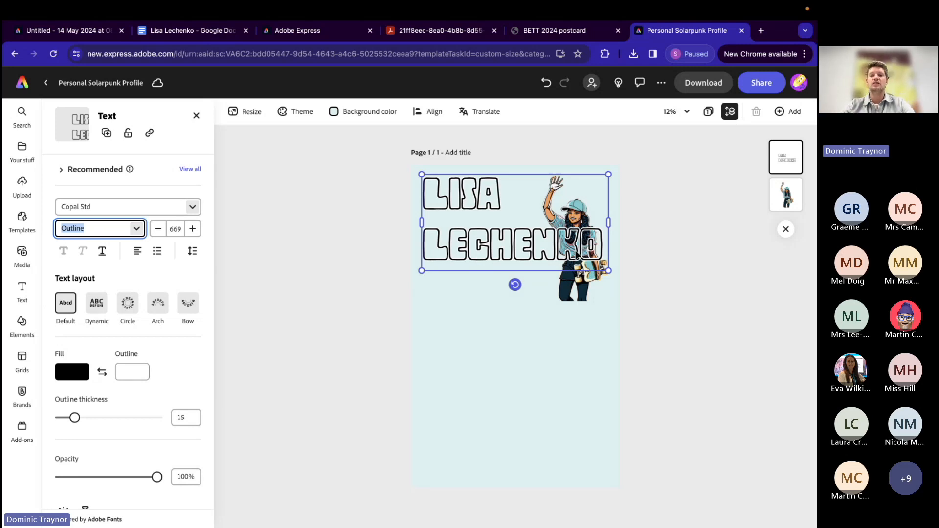
pyautogui.click(348, 266)
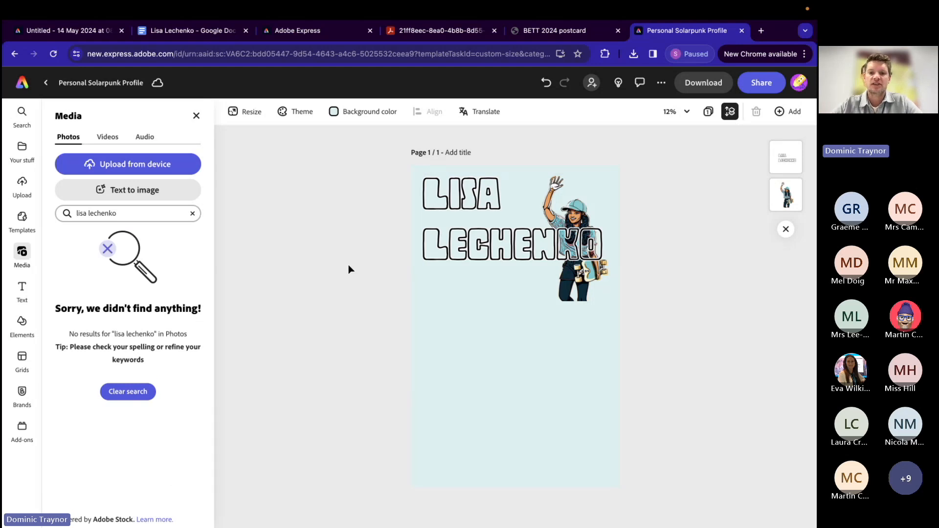
# Step: Check the finished example poster and search the icons for "star" in the Personal Solarpunk Profile design
pyautogui.click(67, 34)
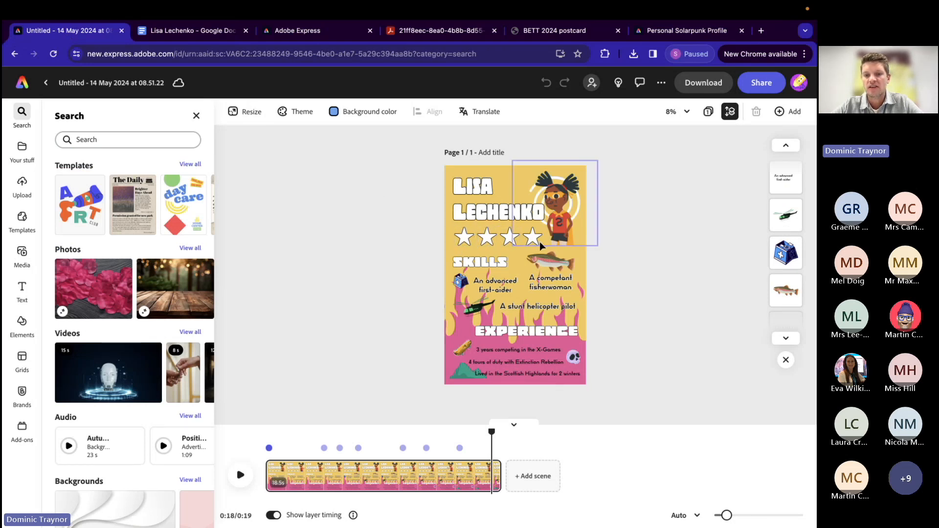
pyautogui.click(675, 33)
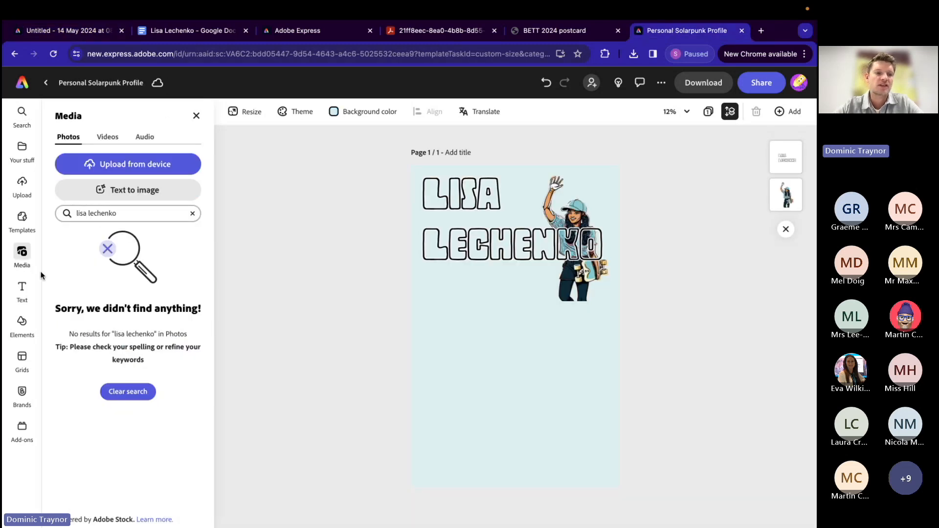
pyautogui.click(20, 323)
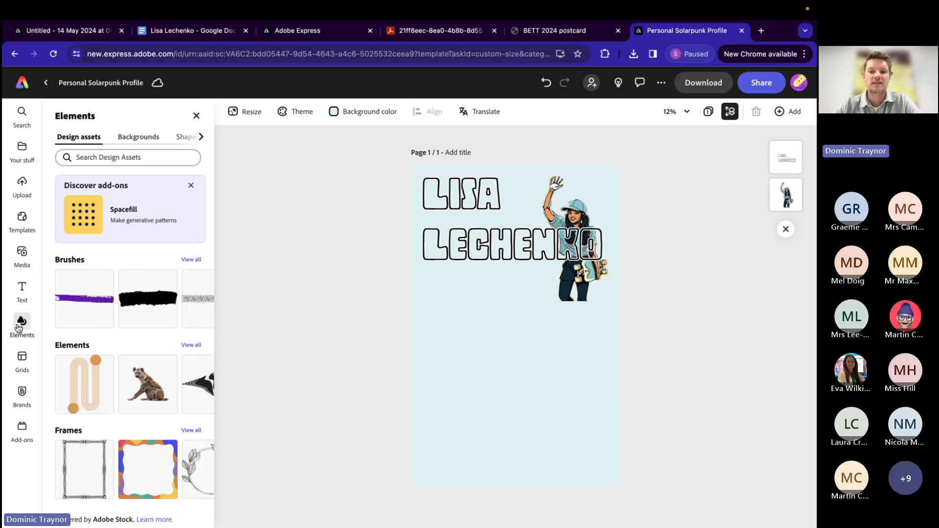
pyautogui.click(202, 139)
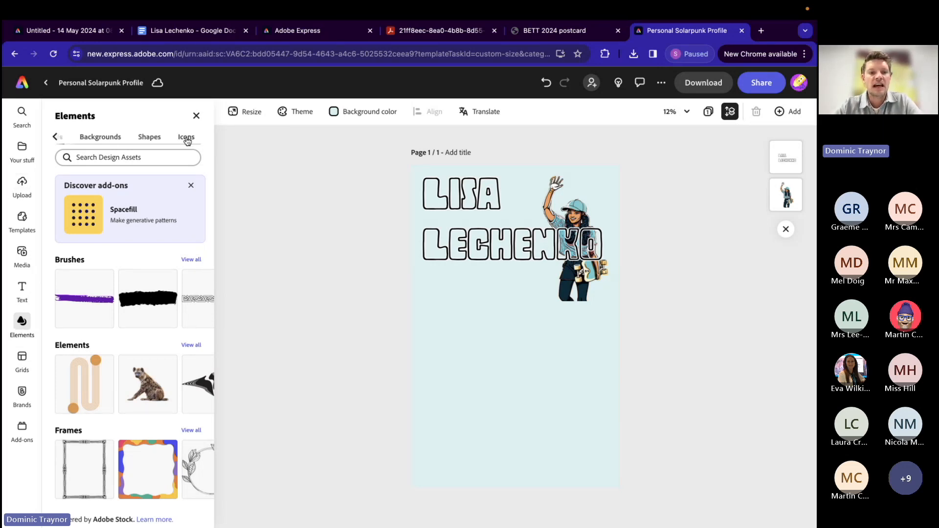
pyautogui.click(188, 142)
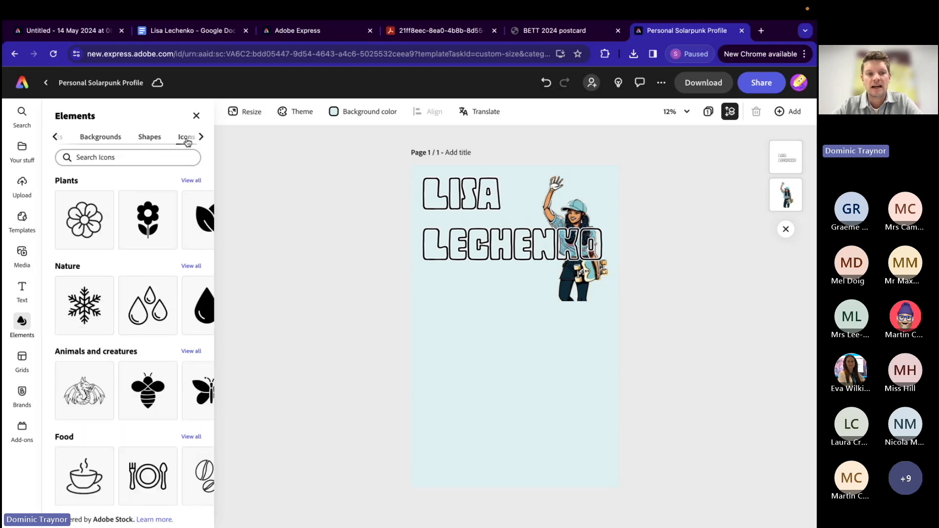
pyautogui.click(101, 159)
pyautogui.write('star')
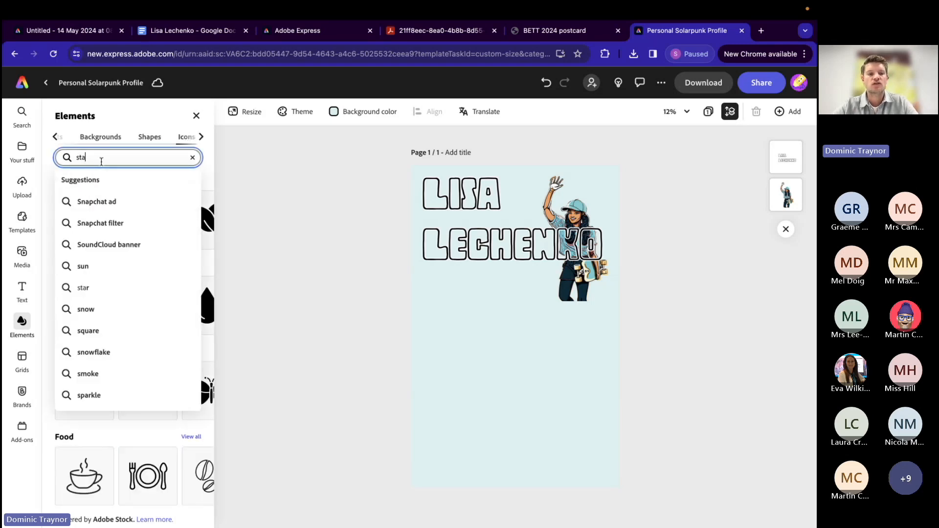
pyautogui.press('Return')
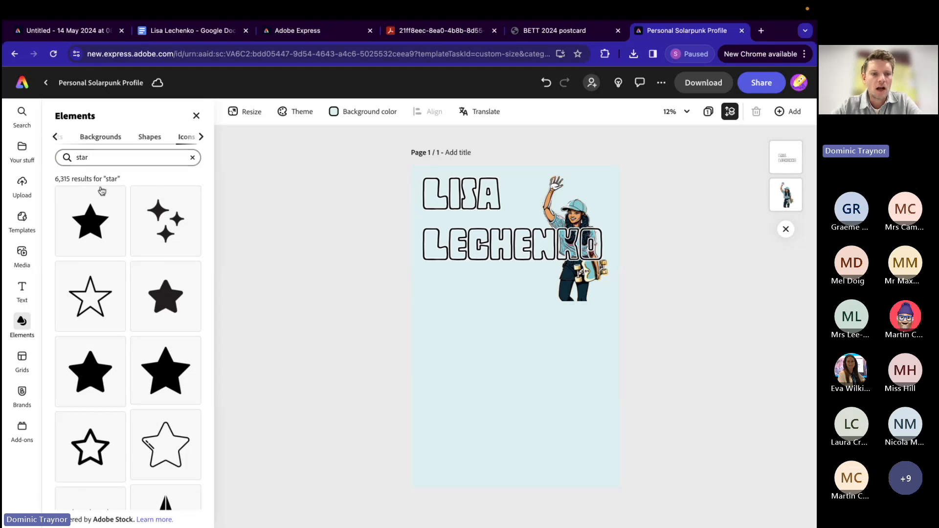
# Step: Add the bold outlined five-point star icon, shrink it and align it with the name's left edge just beneath the text
pyautogui.scroll(-2, 115, 340)
pyautogui.scroll(-1, 118, 341)
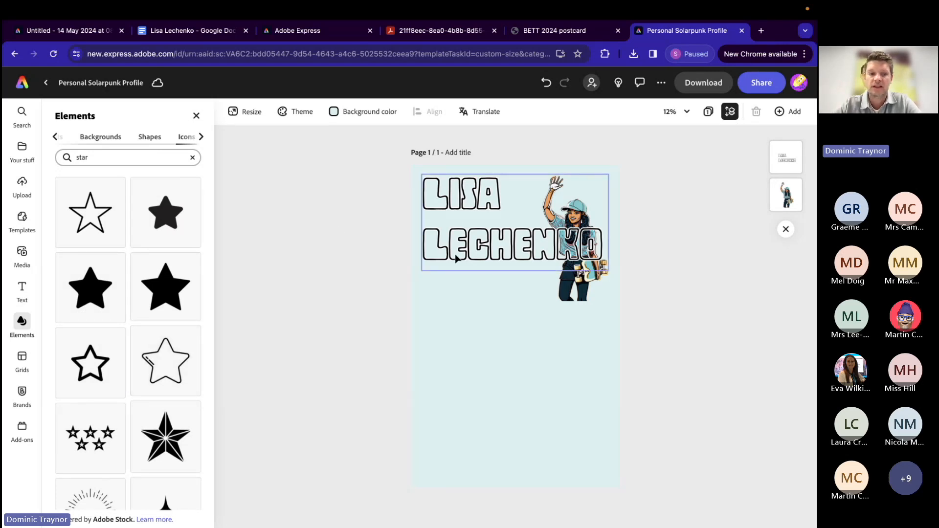
pyautogui.scroll(-5, 67, 362)
pyautogui.scroll(3, 67, 362)
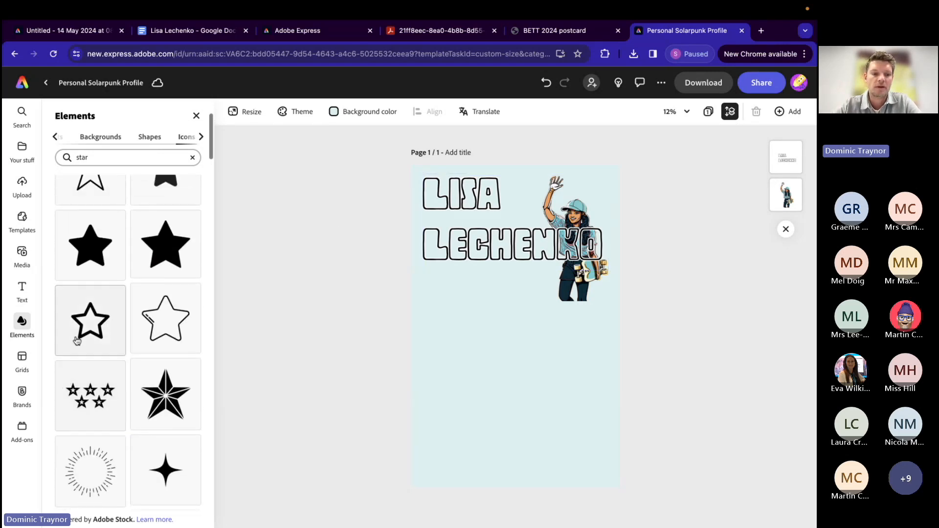
pyautogui.click(91, 320)
pyautogui.click(528, 342)
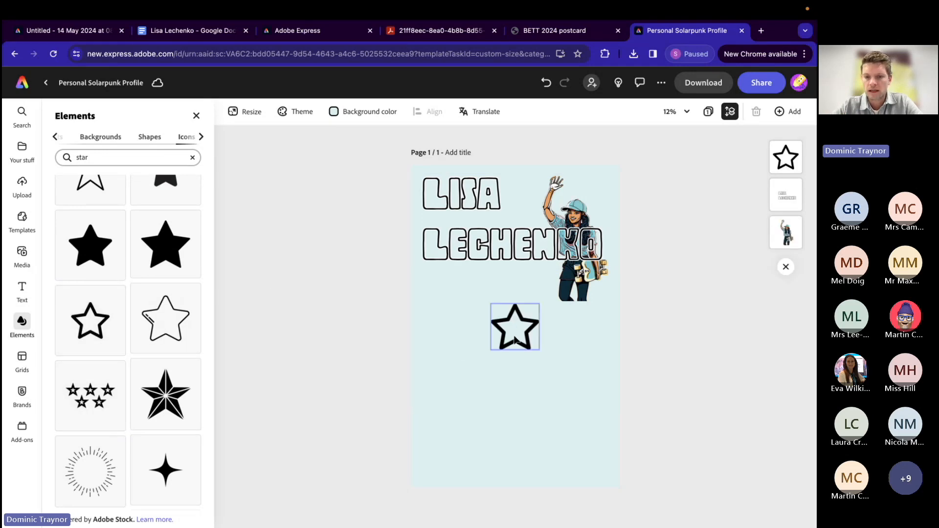
pyautogui.moveTo(540, 351); pyautogui.dragTo(444, 291)
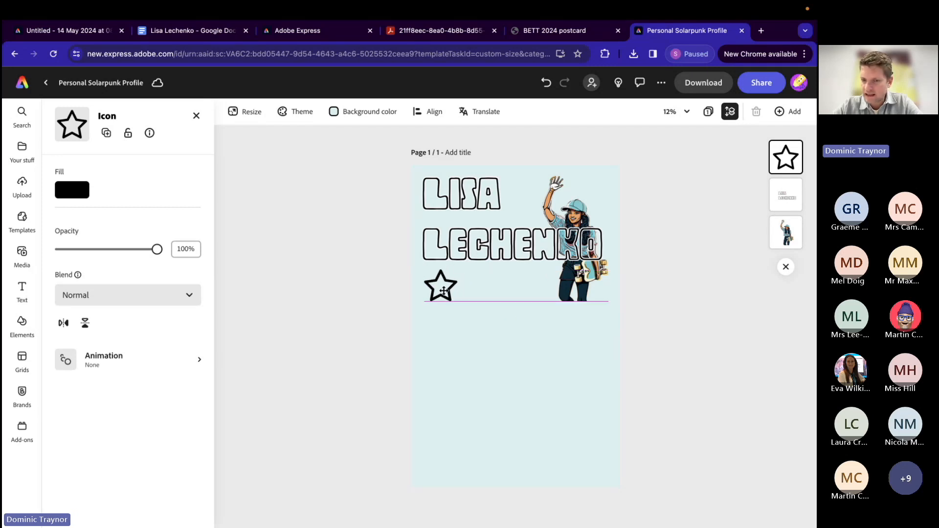
pyautogui.moveTo(444, 291); pyautogui.dragTo(442, 291)
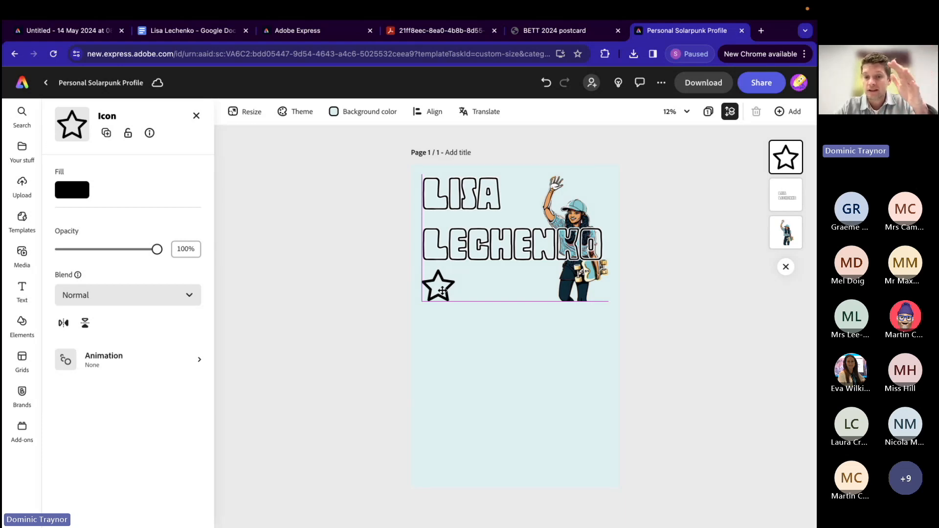
pyautogui.moveTo(443, 291); pyautogui.dragTo(445, 296)
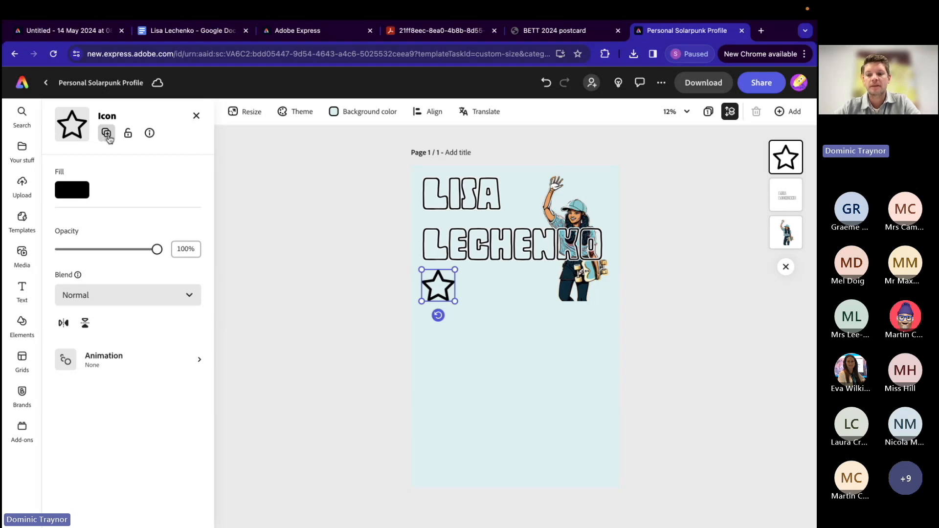
# Step: Duplicate the star three times and arrange the copies as an evenly spaced row of four beneath the name
pyautogui.click(107, 133)
pyautogui.moveTo(442, 294); pyautogui.dragTo(476, 290)
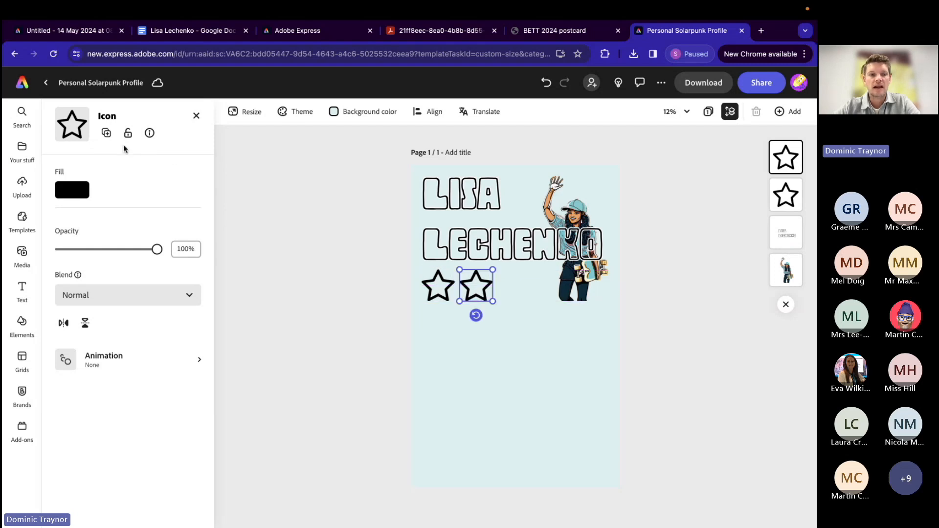
pyautogui.click(106, 134)
pyautogui.moveTo(477, 290); pyautogui.dragTo(510, 288)
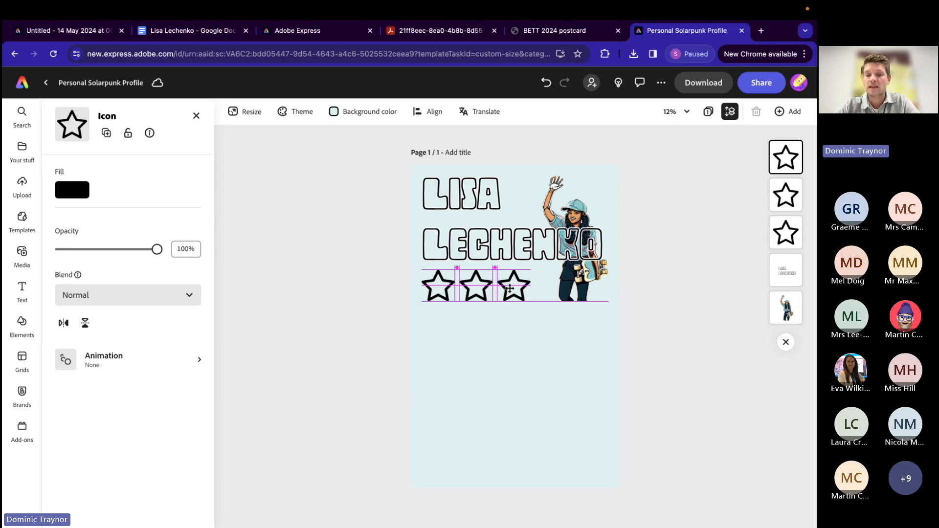
pyautogui.moveTo(510, 288); pyautogui.dragTo(511, 290)
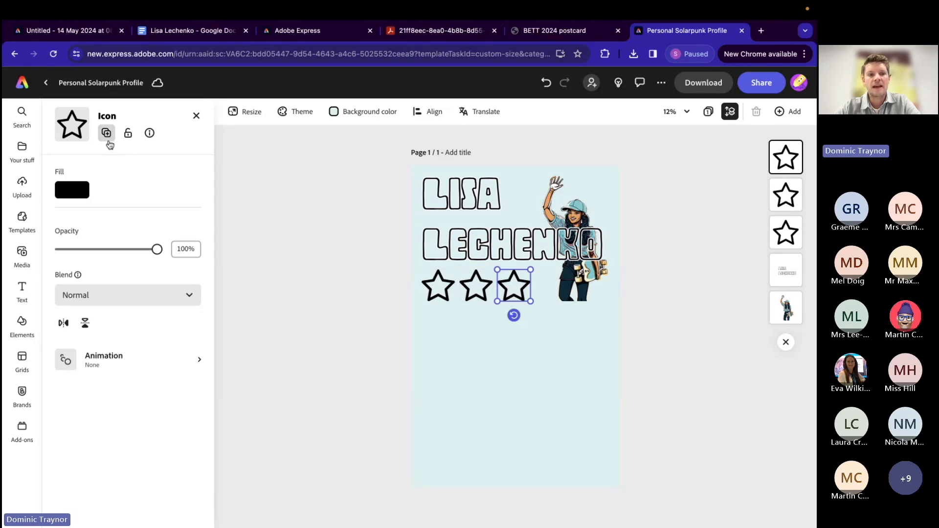
pyautogui.click(106, 138)
pyautogui.moveTo(515, 288); pyautogui.dragTo(549, 290)
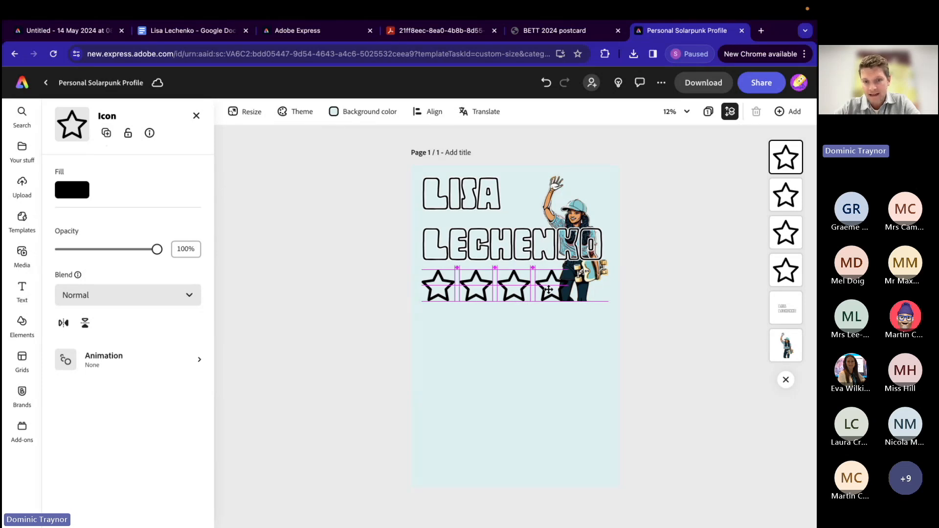
pyautogui.moveTo(549, 290); pyautogui.dragTo(550, 293)
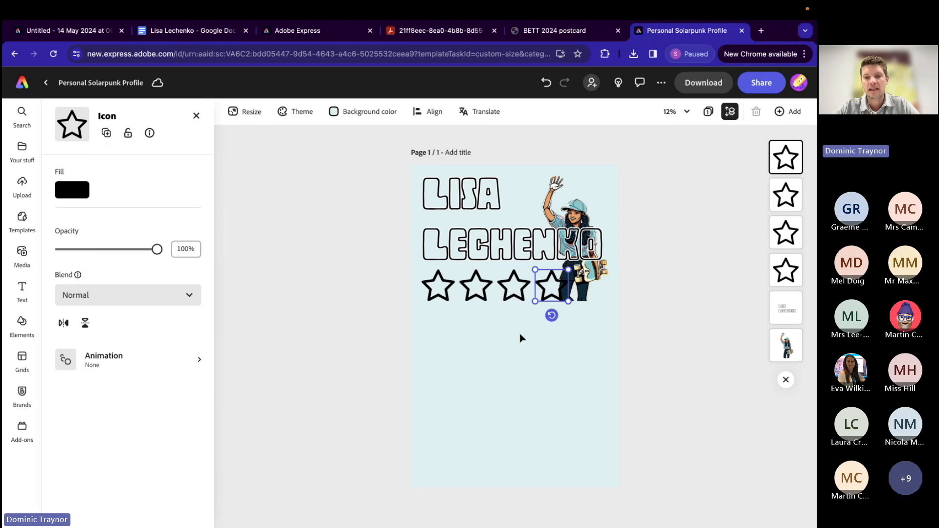
# Step: Select all four stars and scale the row down together so it ends clear of the skateboarder's legs
pyautogui.keyDown('shift'); pyautogui.click(514, 295); pyautogui.keyUp('shift')
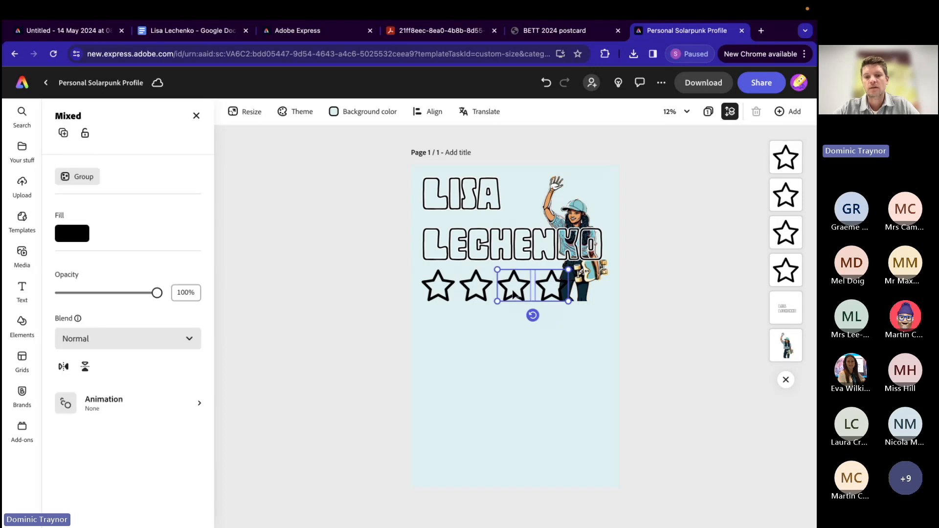
pyautogui.keyDown('shift'); pyautogui.click(474, 292); pyautogui.keyUp('shift')
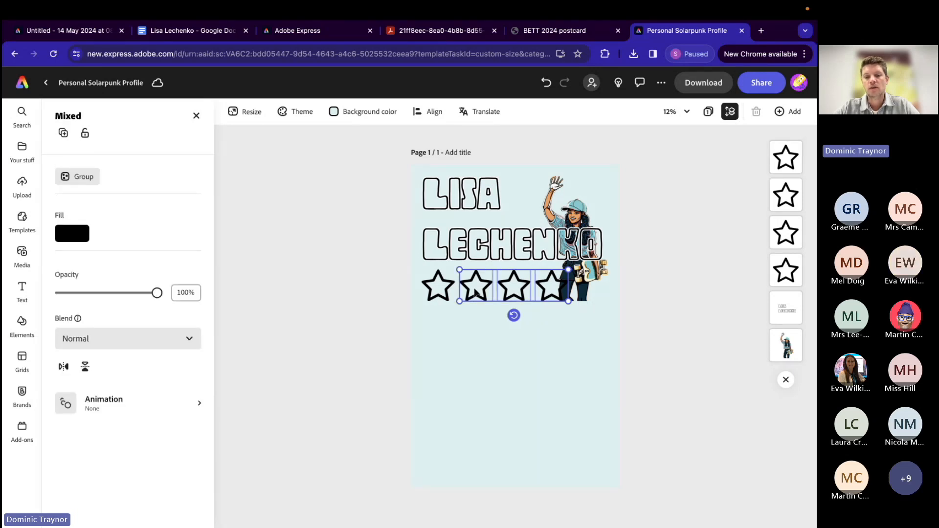
pyautogui.keyDown('shift'); pyautogui.click(438, 289); pyautogui.keyUp('shift')
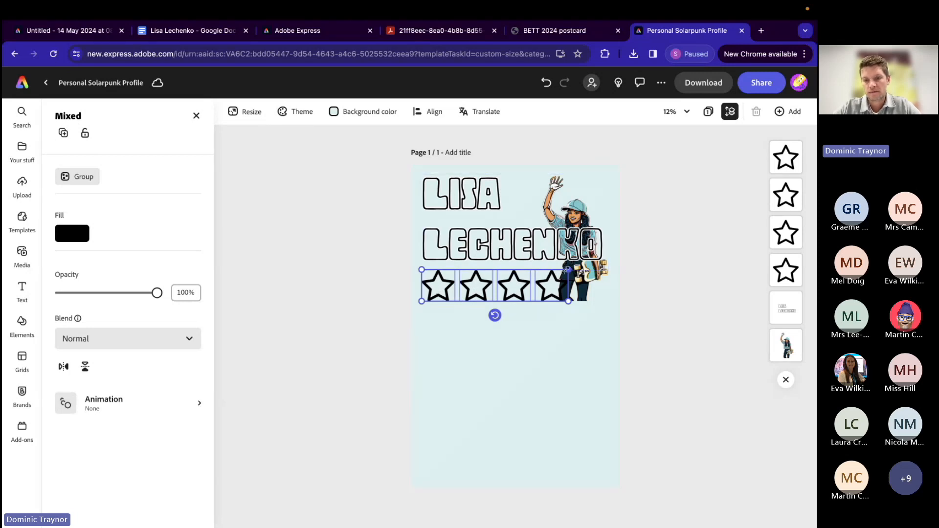
pyautogui.moveTo(568, 270); pyautogui.dragTo(552, 277)
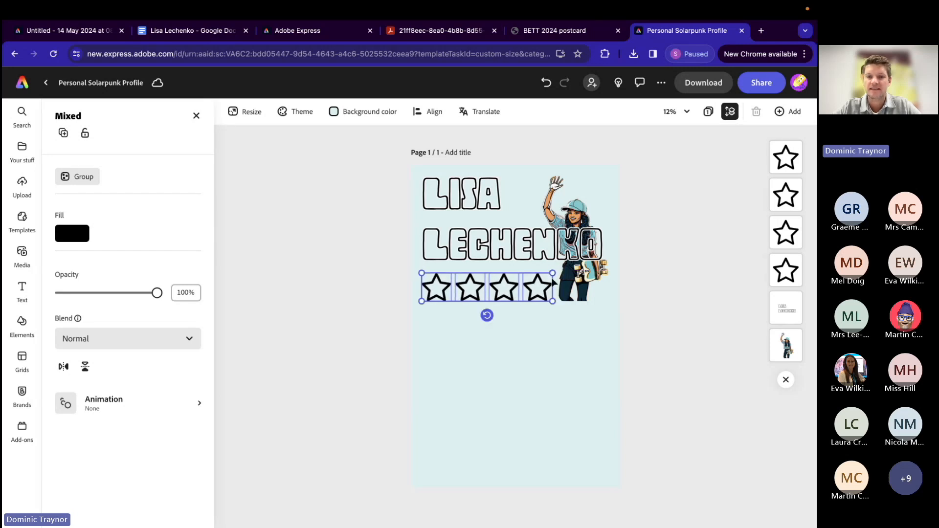
pyautogui.click(353, 288)
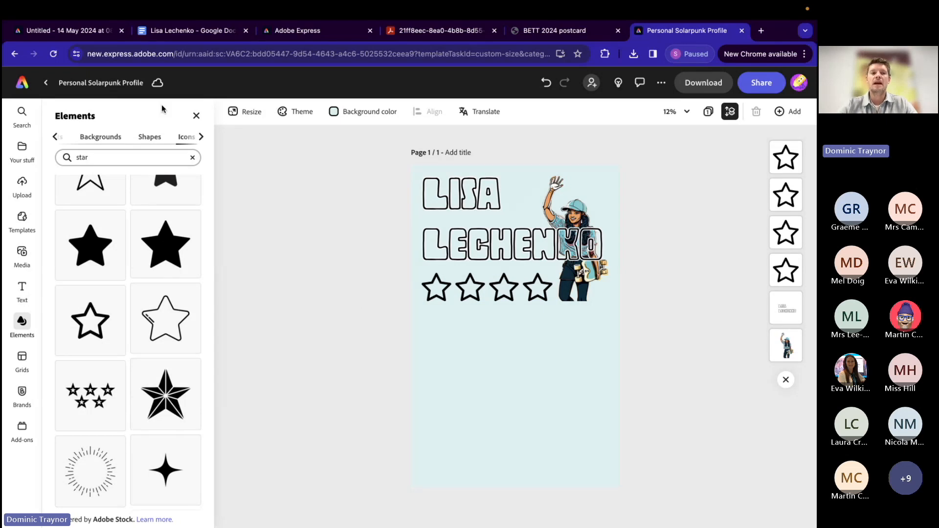
# Step: Check the "Skills" heading in the character notes document and return to the Personal Solarpunk Profile design
pyautogui.click(162, 36)
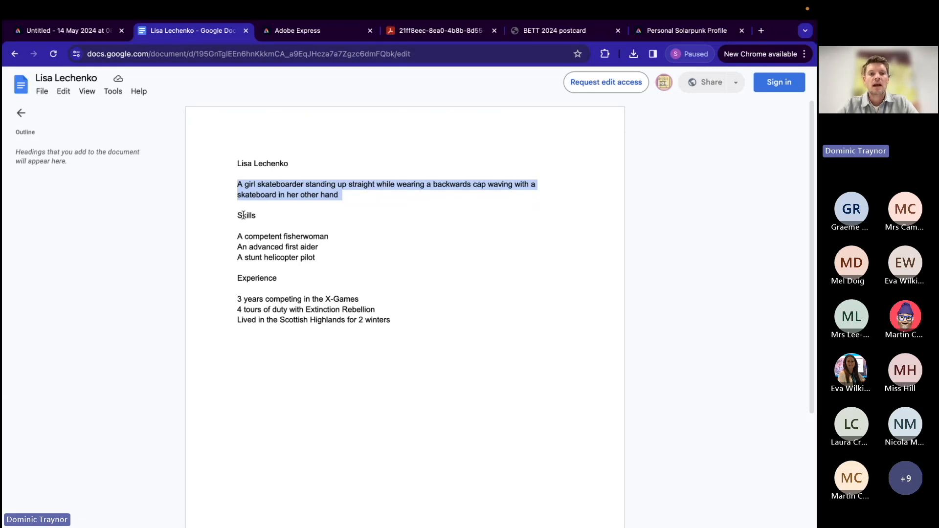
pyautogui.doubleClick(243, 215)
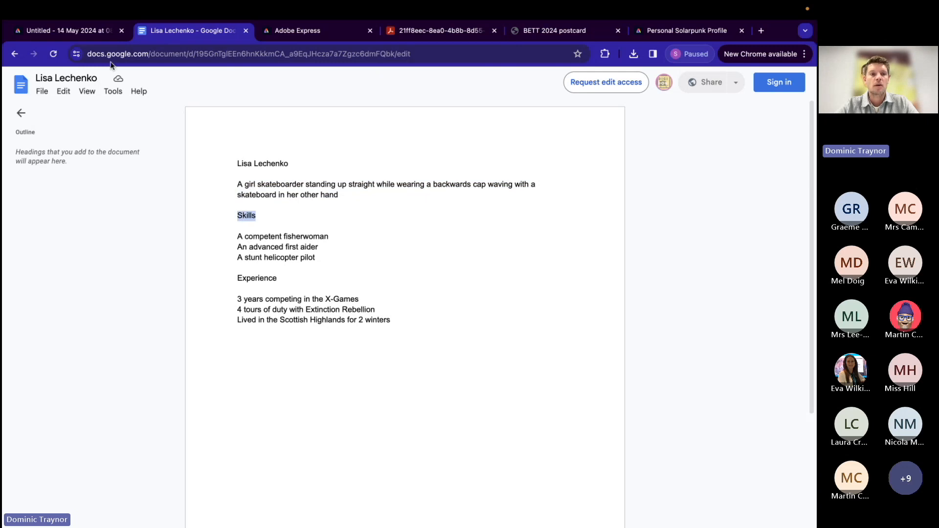
pyautogui.click(700, 32)
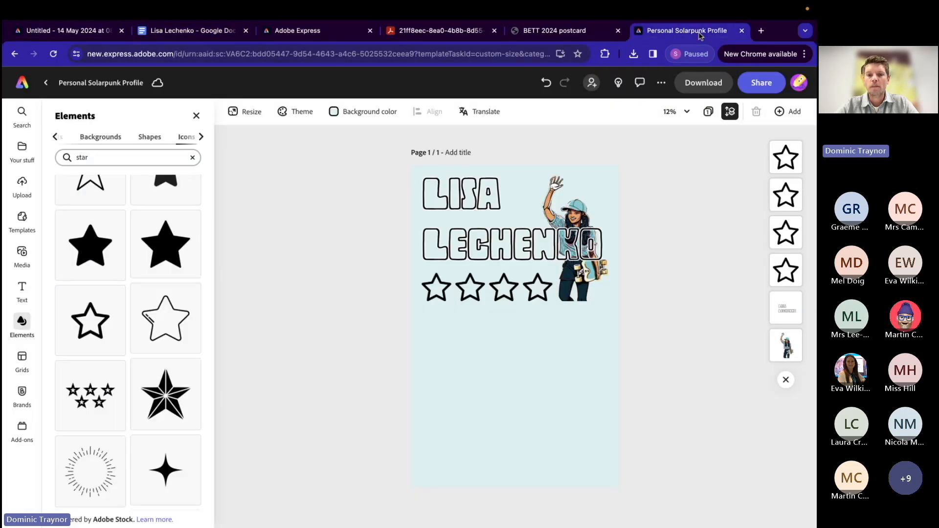
# Step: Create a SKILLS heading beneath the stars from a copy of the name text, scaled down to font size 430
pyautogui.click(454, 262)
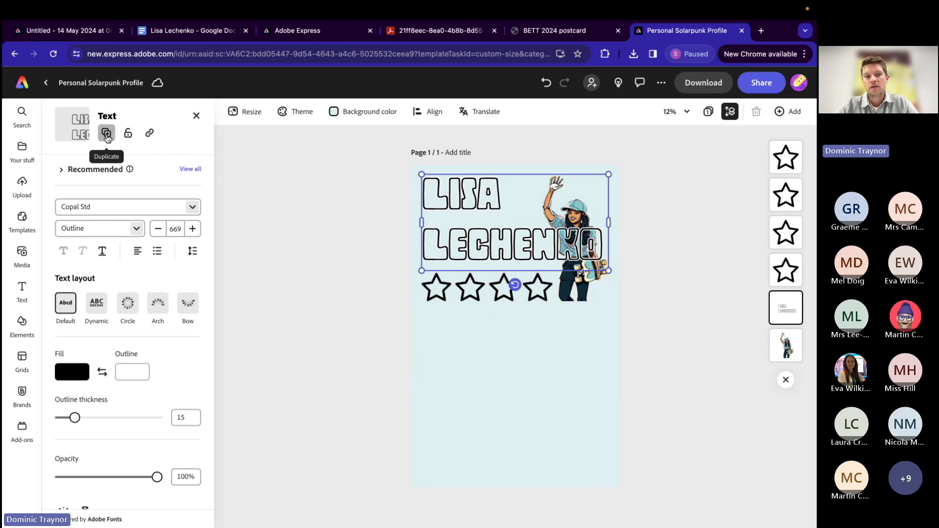
pyautogui.click(106, 135)
pyautogui.moveTo(531, 246); pyautogui.dragTo(529, 378)
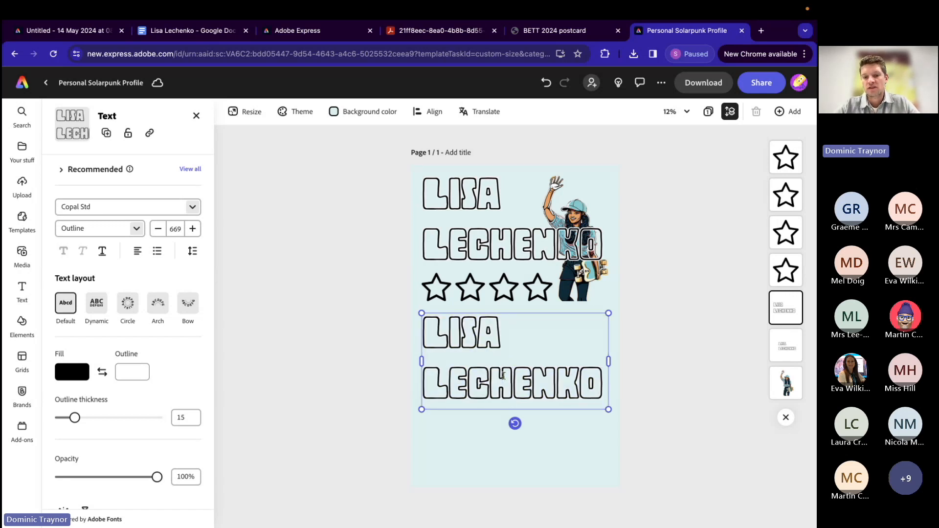
pyautogui.doubleClick(503, 377)
pyautogui.press('super+a')
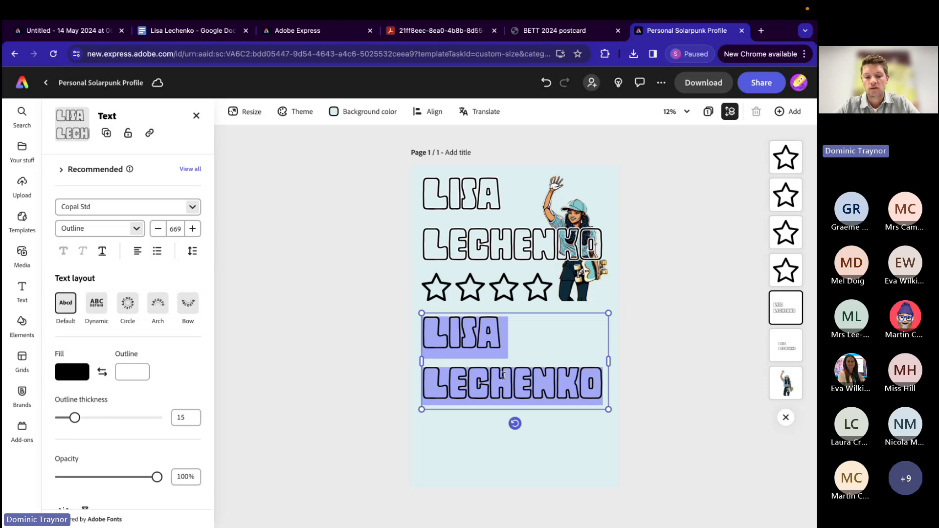
pyautogui.write('SKILLS')
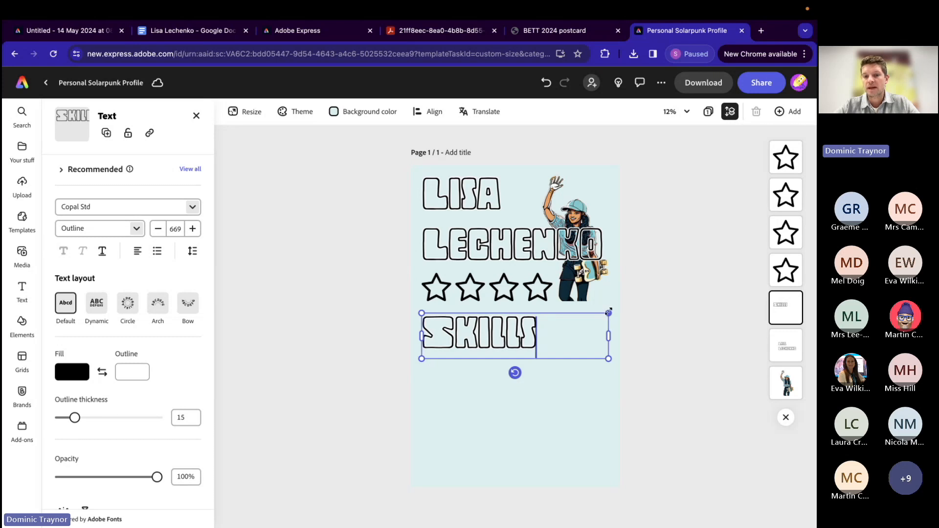
pyautogui.moveTo(608, 313); pyautogui.dragTo(542, 328)
pyautogui.moveTo(451, 331); pyautogui.dragTo(452, 320)
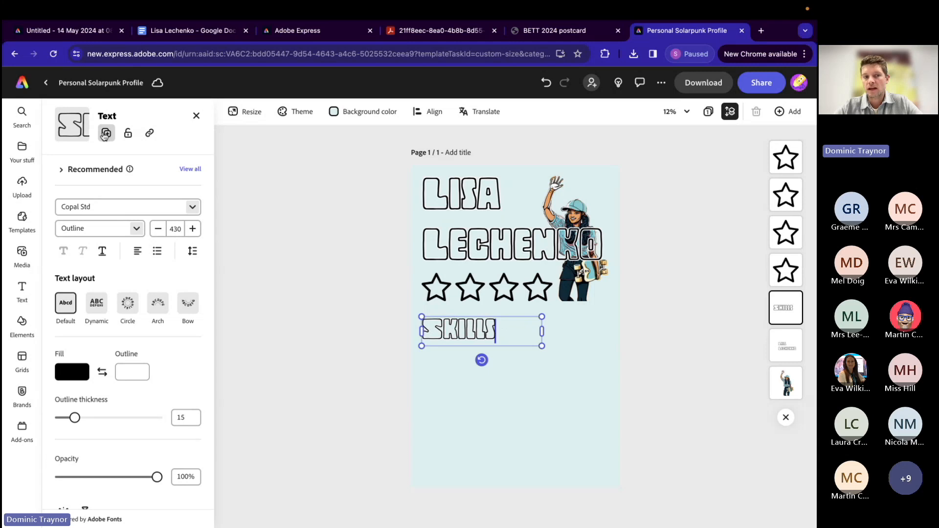
# Step: Duplicate the SKILLS heading, place the copy lower on the page and change its text to EXPERIENCES
pyautogui.click(105, 134)
pyautogui.moveTo(480, 329); pyautogui.dragTo(477, 402)
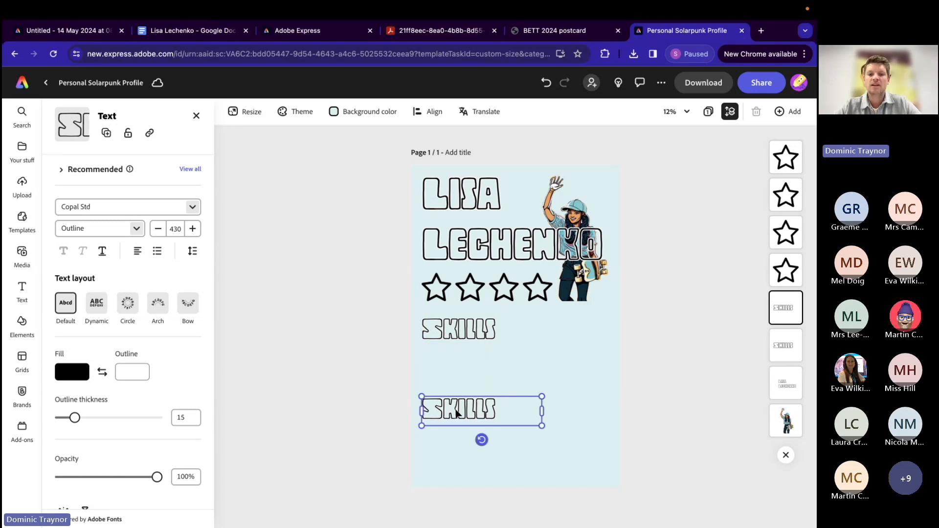
pyautogui.doubleClick(456, 409)
pyautogui.write('EXPER')
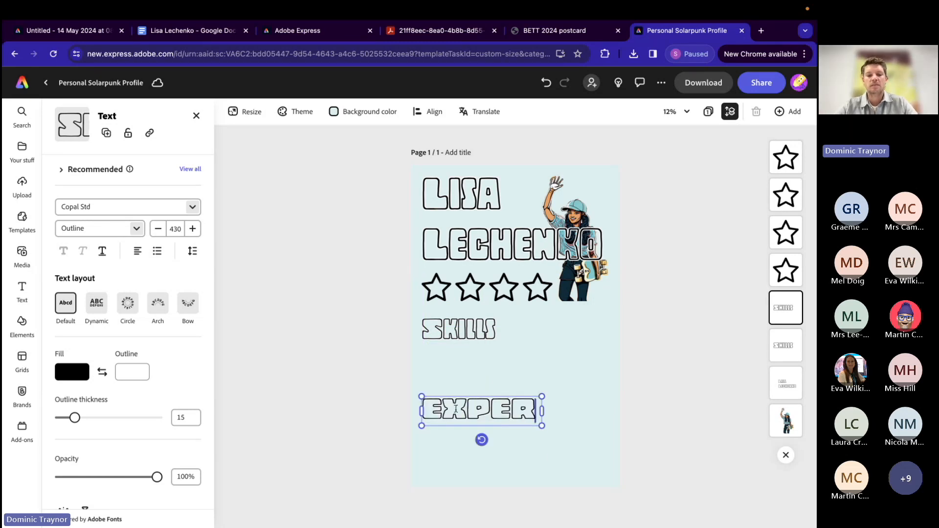
pyautogui.write('IENCES')
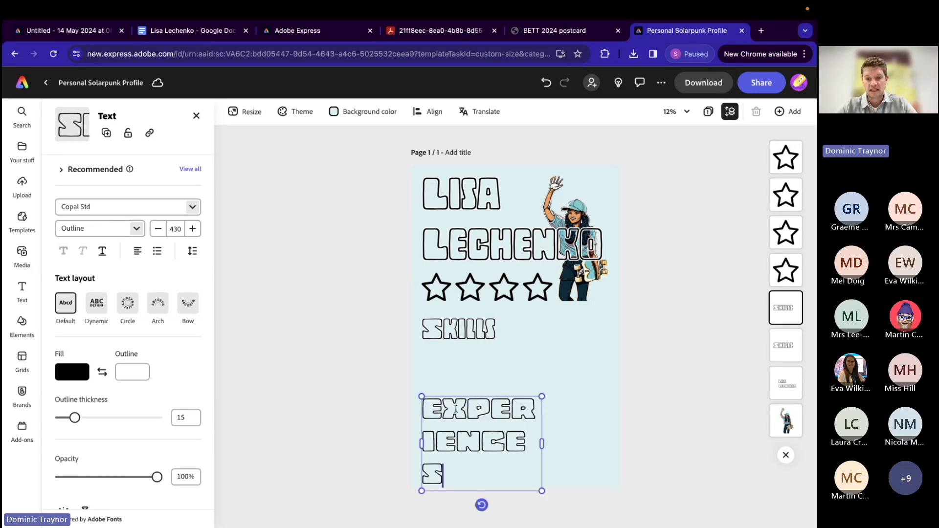
# Step: Widen the EXPERIENCES text box and scale it to font size 374 so the word fits on one line
pyautogui.moveTo(541, 445); pyautogui.dragTo(634, 441)
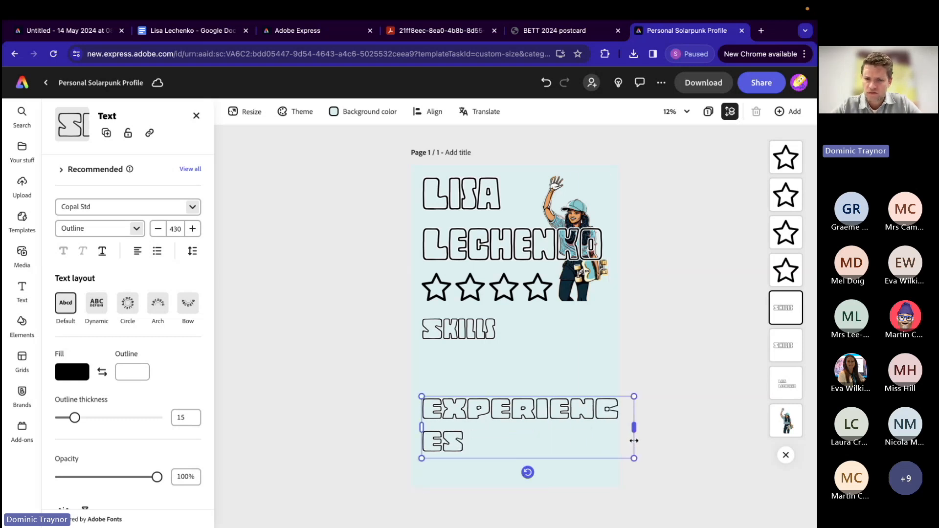
pyautogui.moveTo(422, 431); pyautogui.dragTo(391, 434)
pyautogui.moveTo(390, 397); pyautogui.dragTo(422, 402)
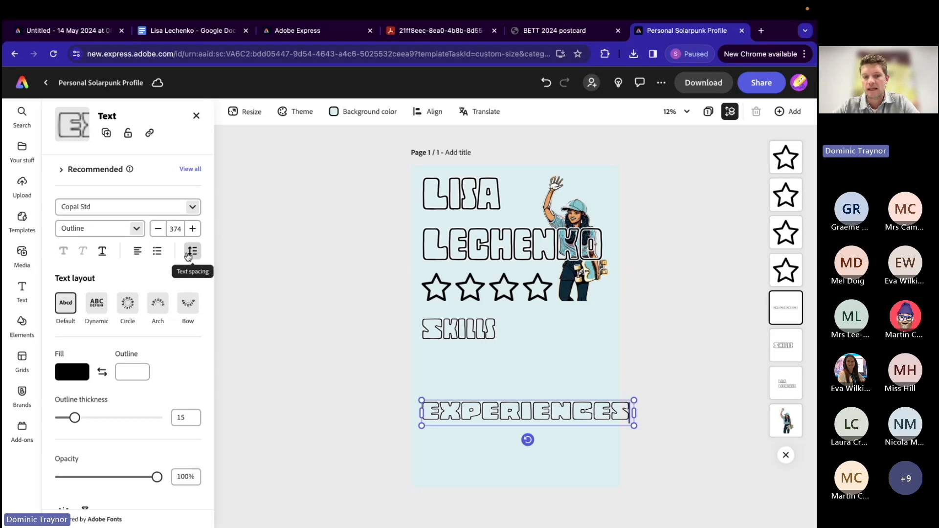
# Step: Tighten the EXPERIENCES heading's letter spacing to -84 so it fits within the page width
pyautogui.click(189, 255)
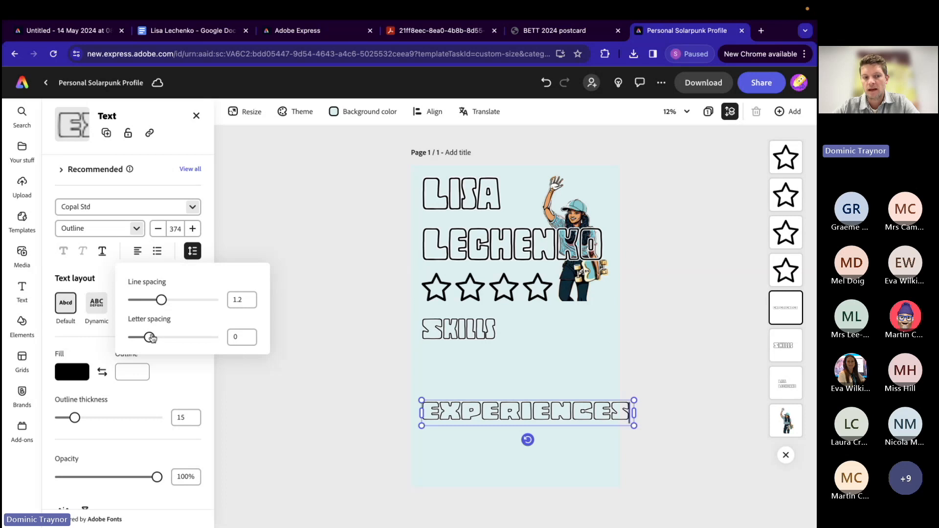
pyautogui.moveTo(150, 337); pyautogui.dragTo(142, 337)
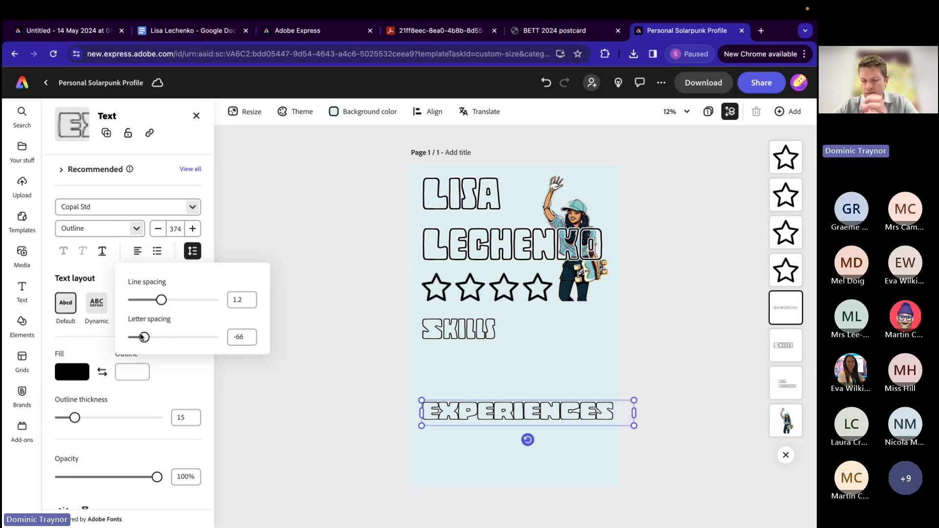
pyautogui.moveTo(142, 337); pyautogui.dragTo(140, 337)
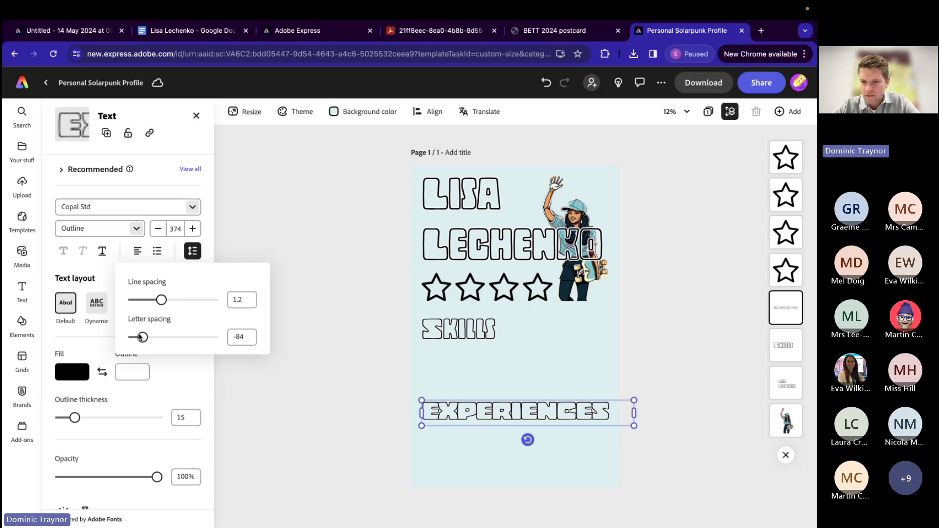
pyautogui.click(322, 342)
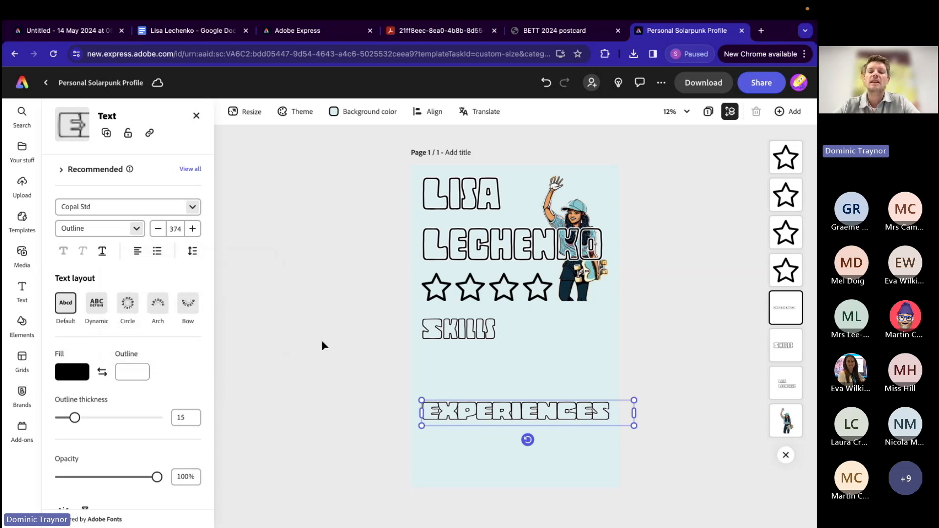
pyautogui.click(322, 343)
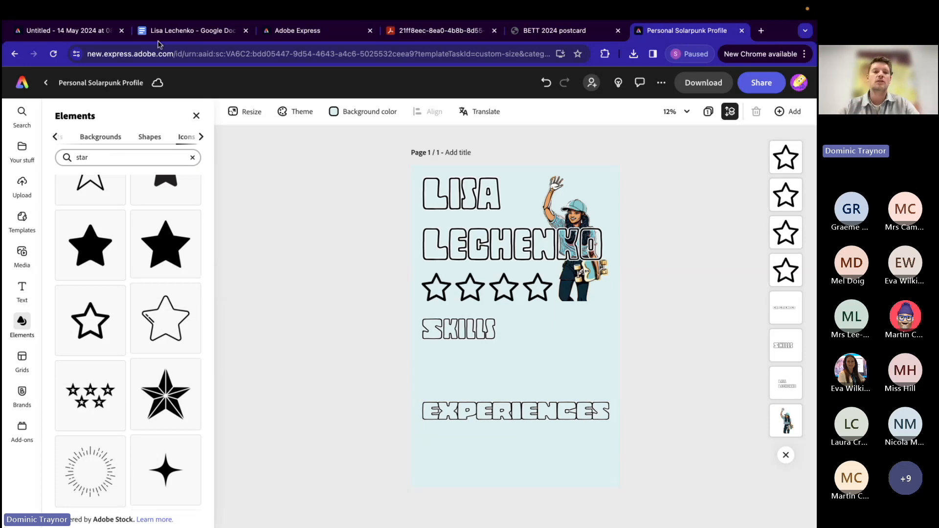
# Step: Check the finished example poster and the skills list in the notes document, highlighting "A competent fisherwoman"
pyautogui.click(76, 35)
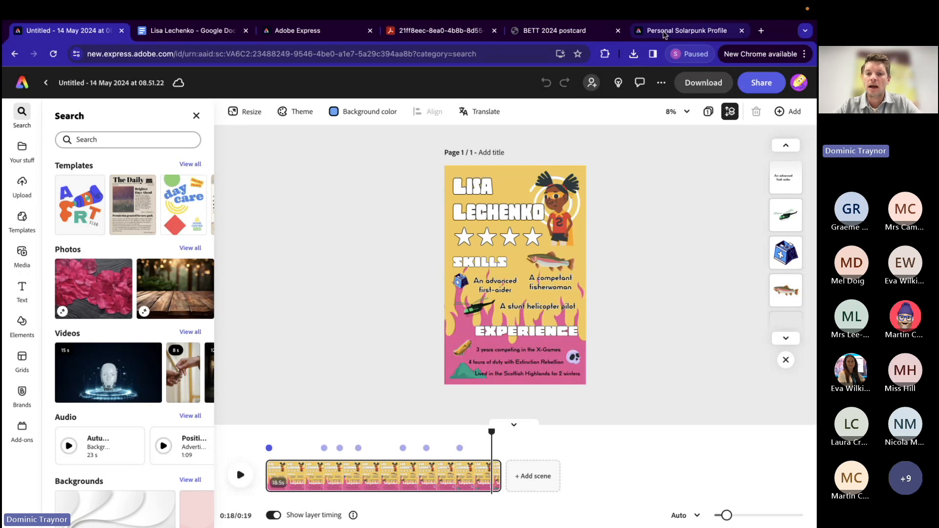
pyautogui.click(665, 33)
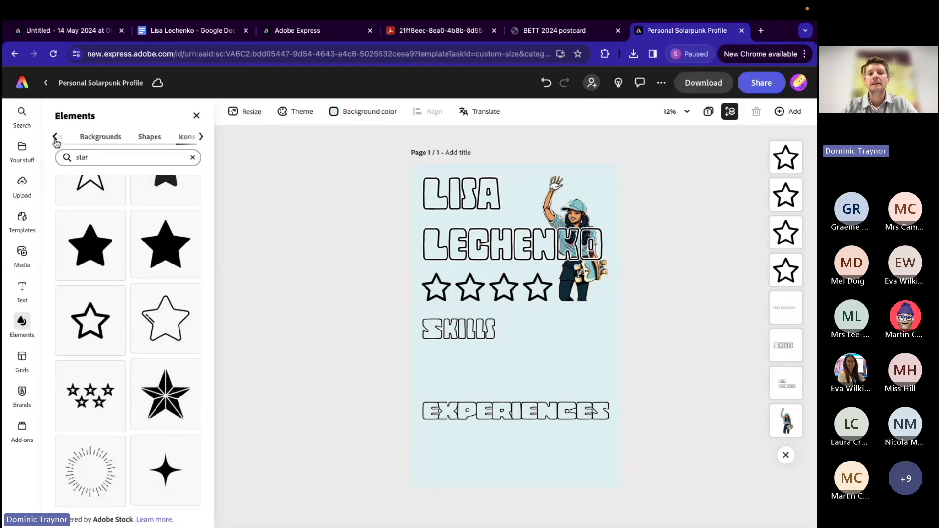
pyautogui.click(196, 115)
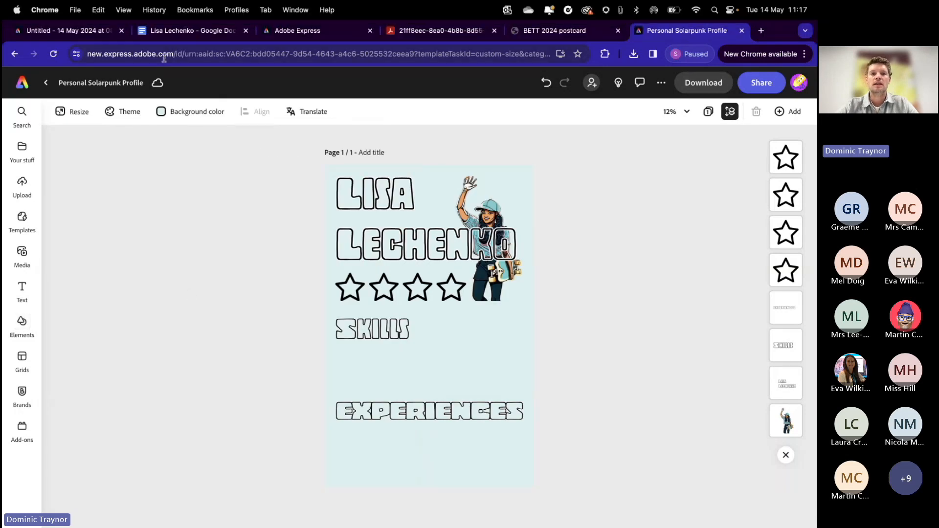
pyautogui.click(173, 31)
pyautogui.moveTo(233, 234); pyautogui.dragTo(326, 256)
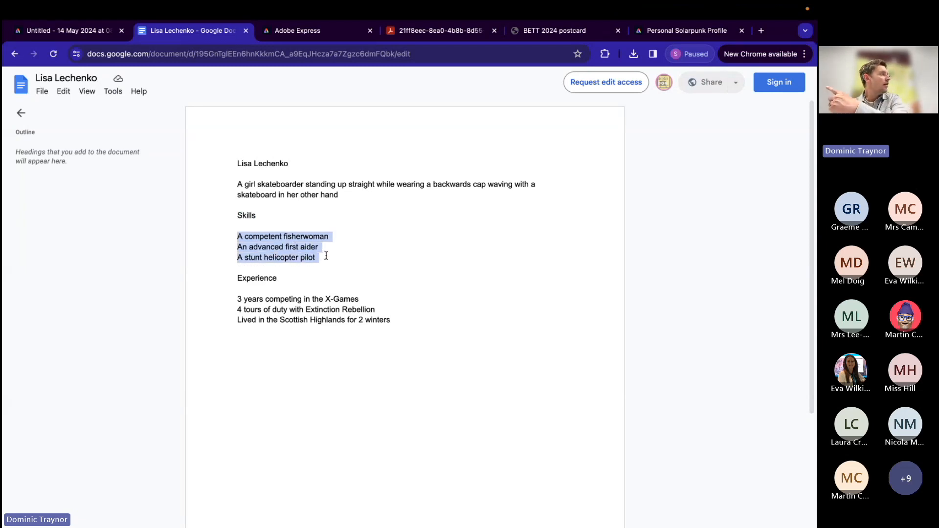
pyautogui.click(324, 256)
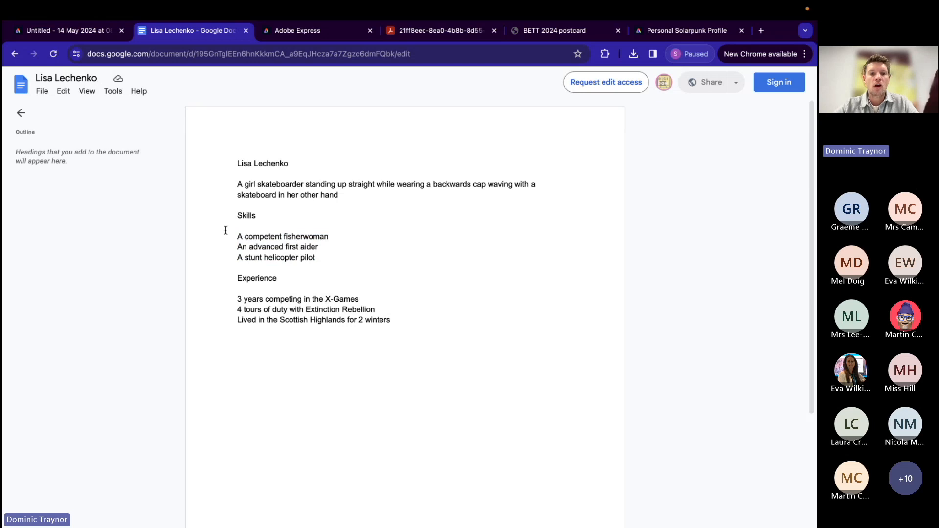
pyautogui.moveTo(233, 237); pyautogui.dragTo(327, 237)
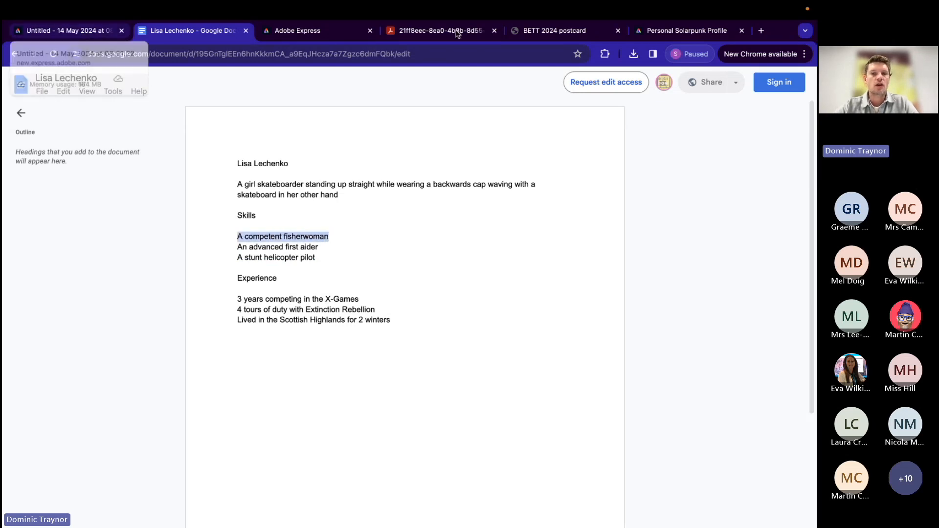
# Step: Return to the Personal Solarpunk Profile poster and search the design assets for "fish"
pyautogui.click(655, 35)
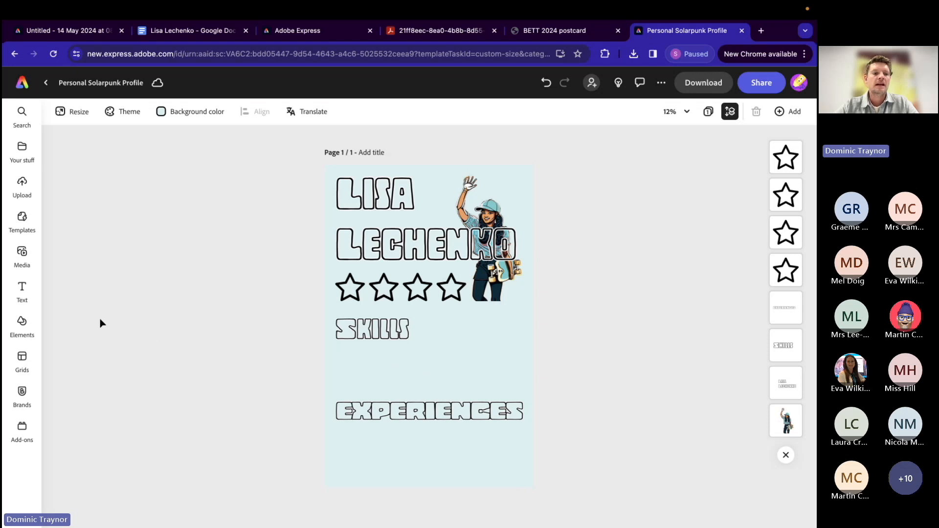
pyautogui.click(22, 322)
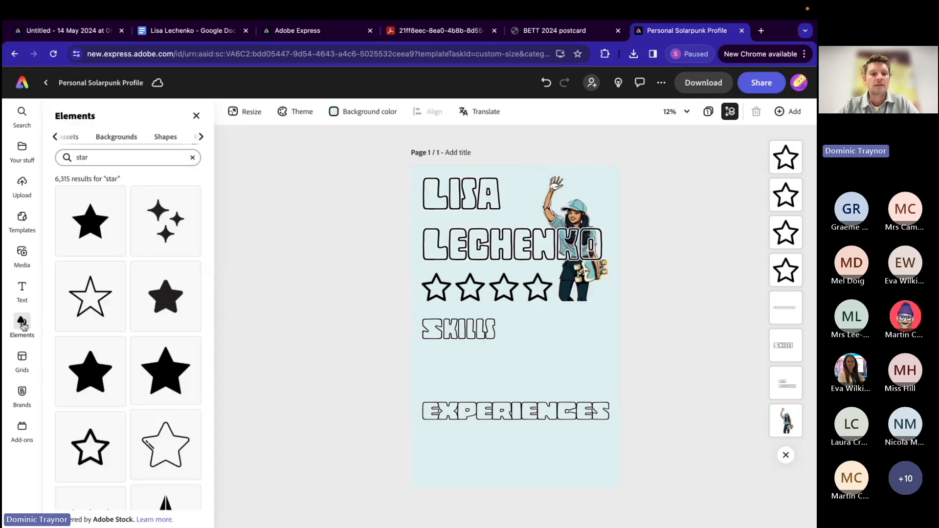
pyautogui.click(71, 138)
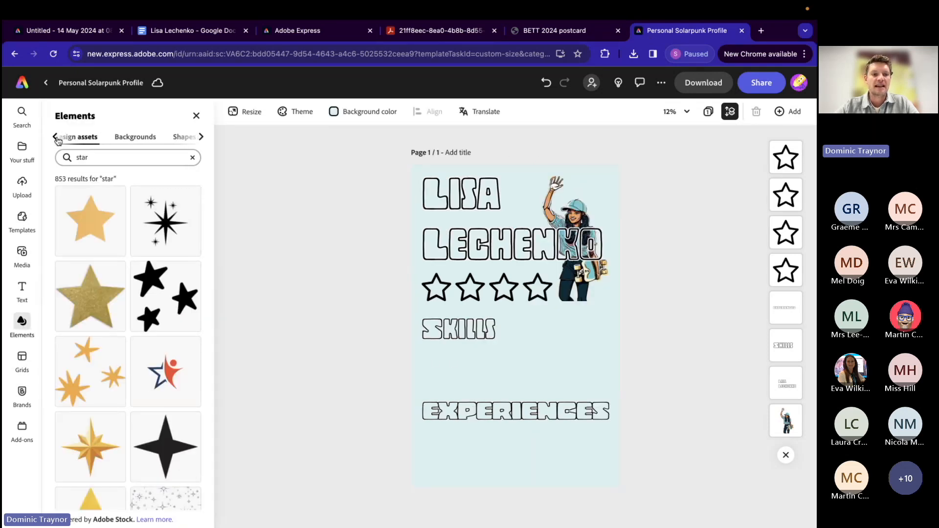
pyautogui.click(196, 115)
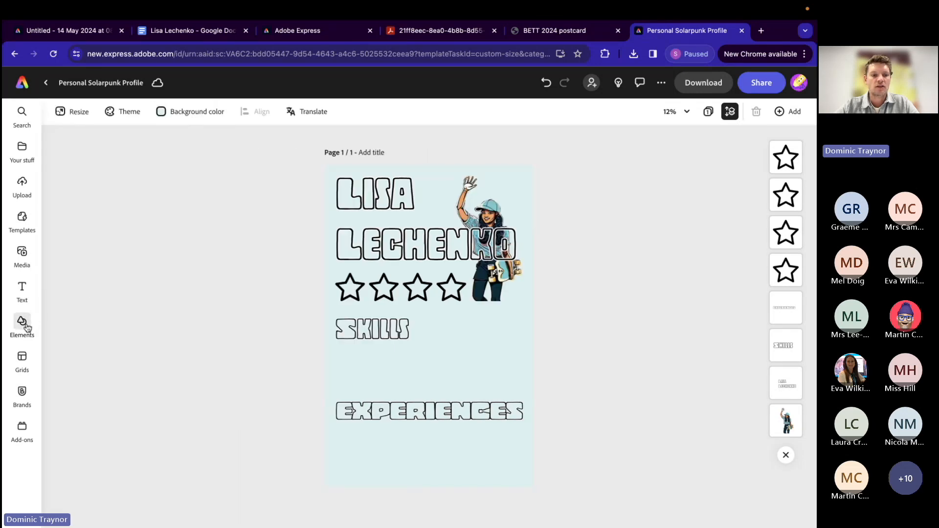
pyautogui.click(22, 322)
pyautogui.click(89, 157)
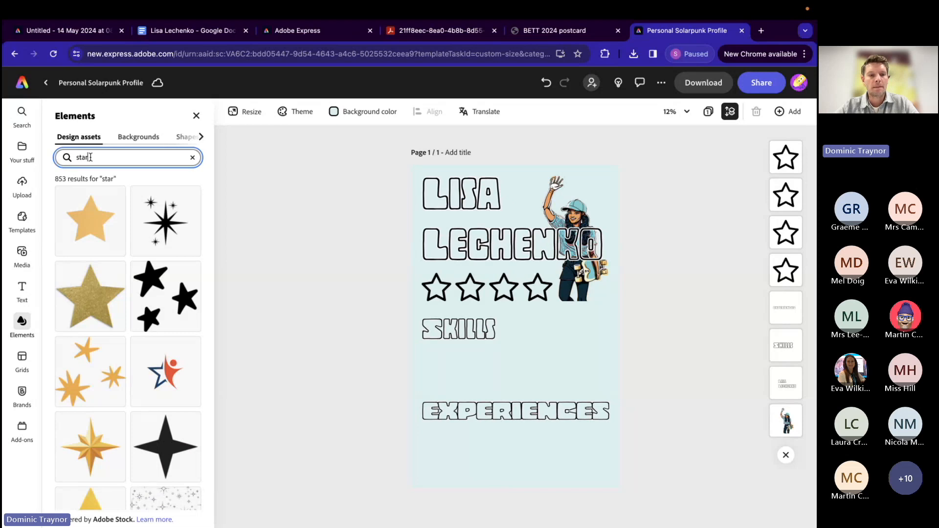
pyautogui.doubleClick(90, 157)
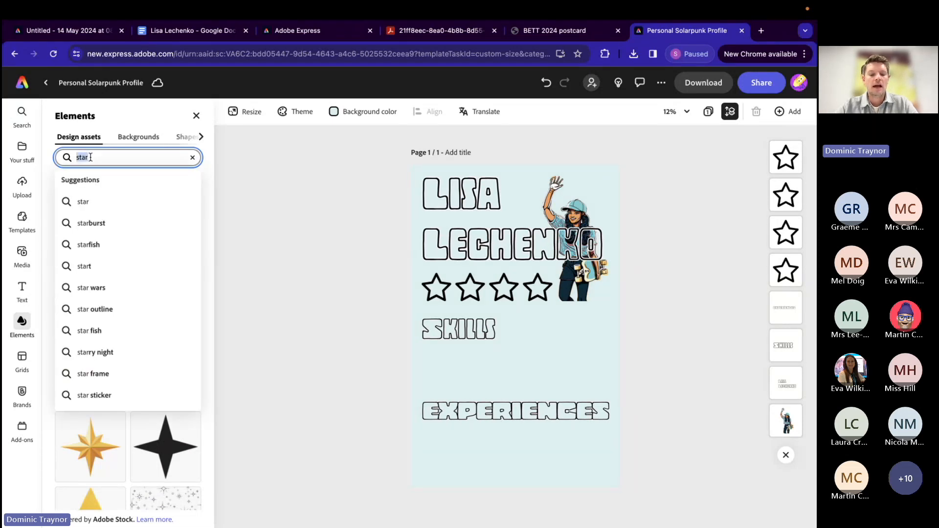
pyautogui.write('fish')
pyautogui.press('Return')
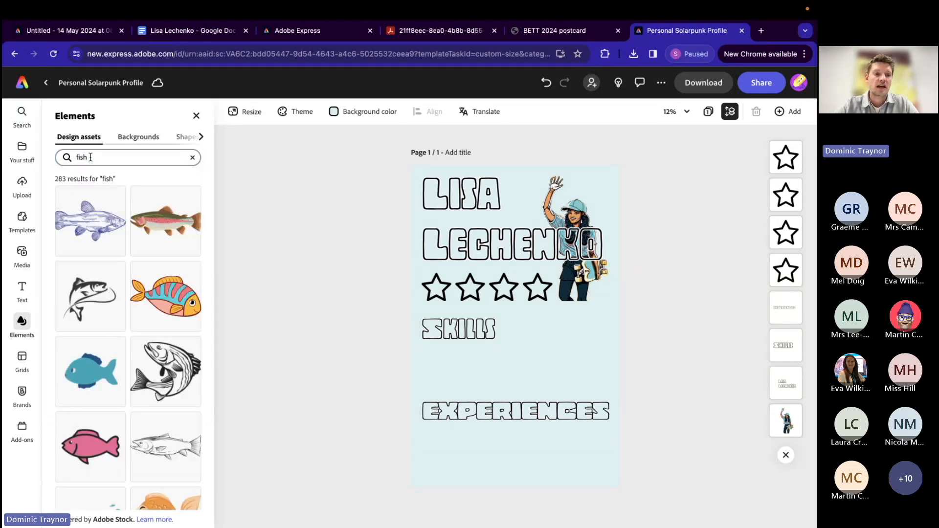
# Step: Browse the fish graphics and add the green trout with the yellow outline to the poster
pyautogui.scroll(-3, 146, 399)
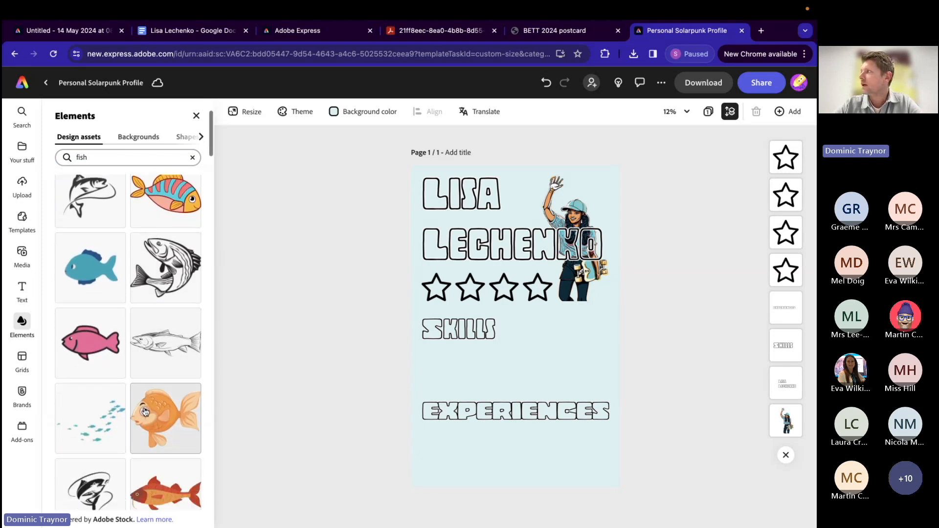
pyautogui.scroll(-6, 145, 412)
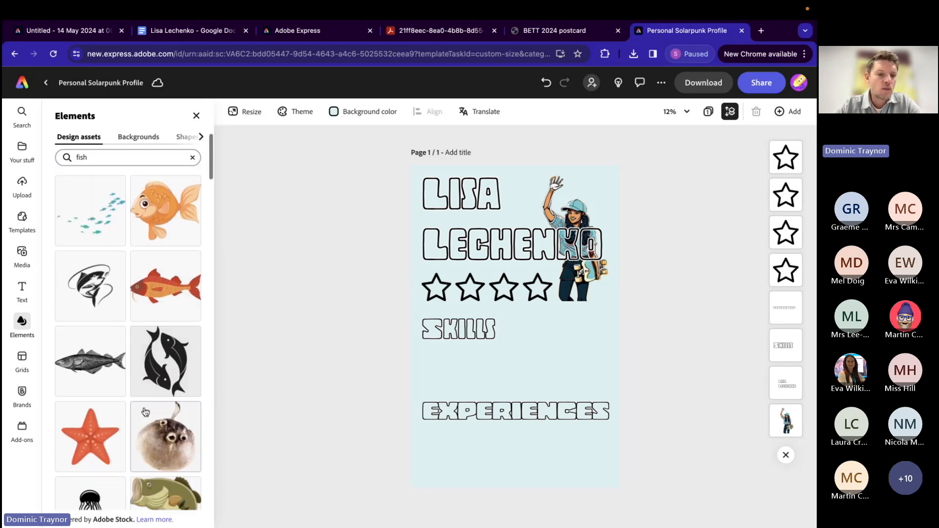
pyautogui.scroll(-5, 145, 412)
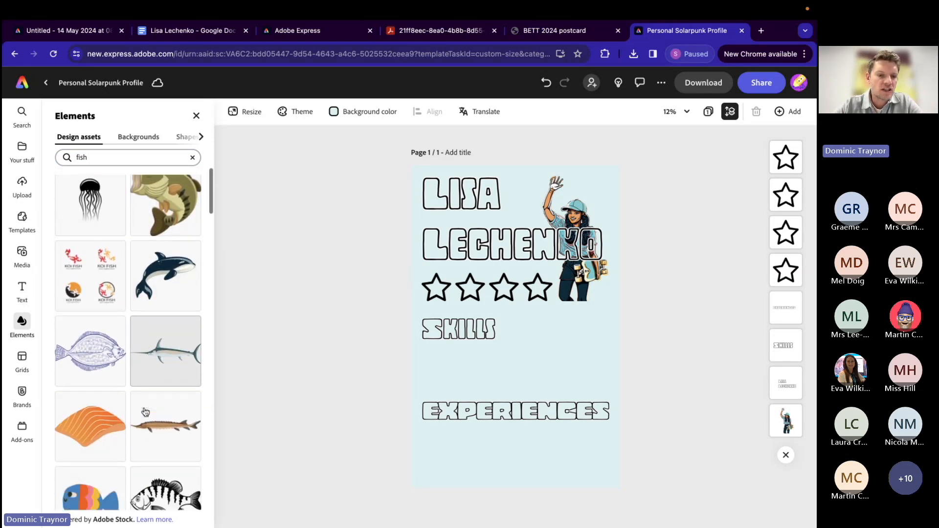
pyautogui.scroll(-8, 146, 412)
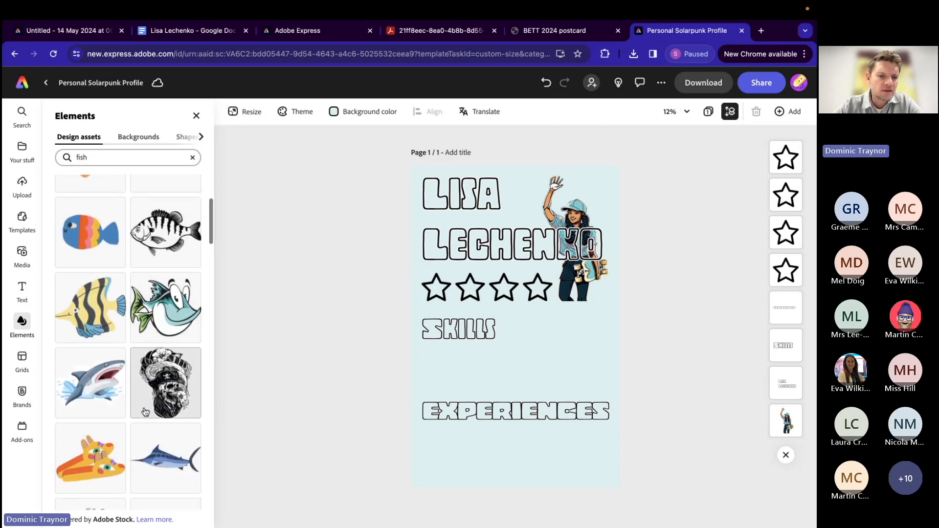
pyautogui.scroll(-6, 146, 412)
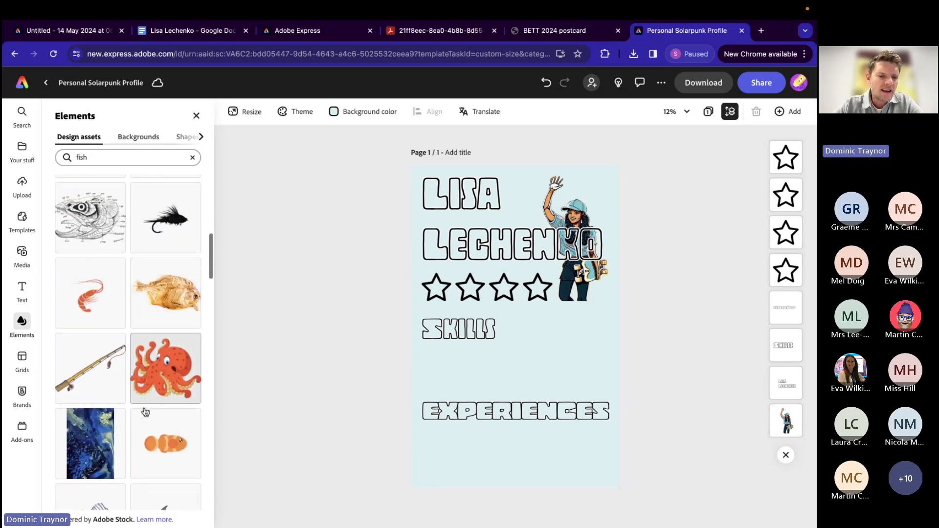
pyautogui.scroll(-3, 146, 411)
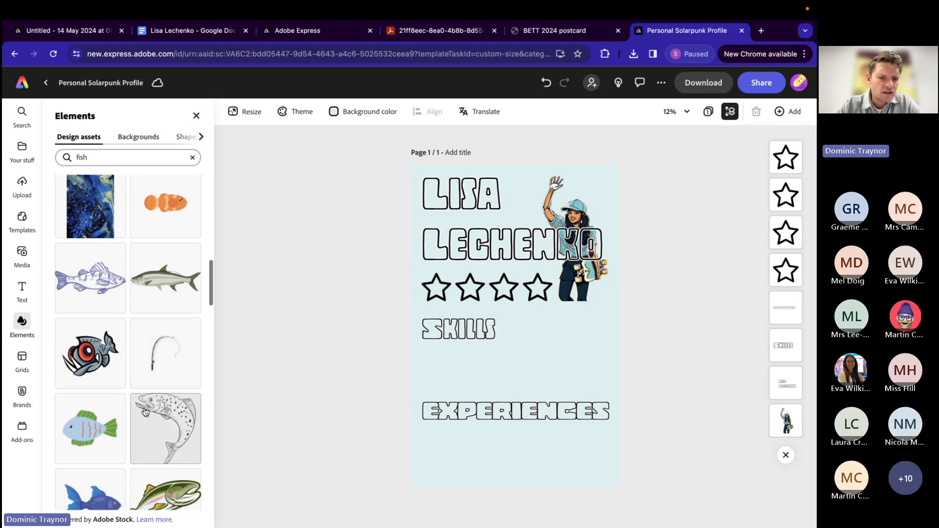
pyautogui.scroll(-2, 145, 411)
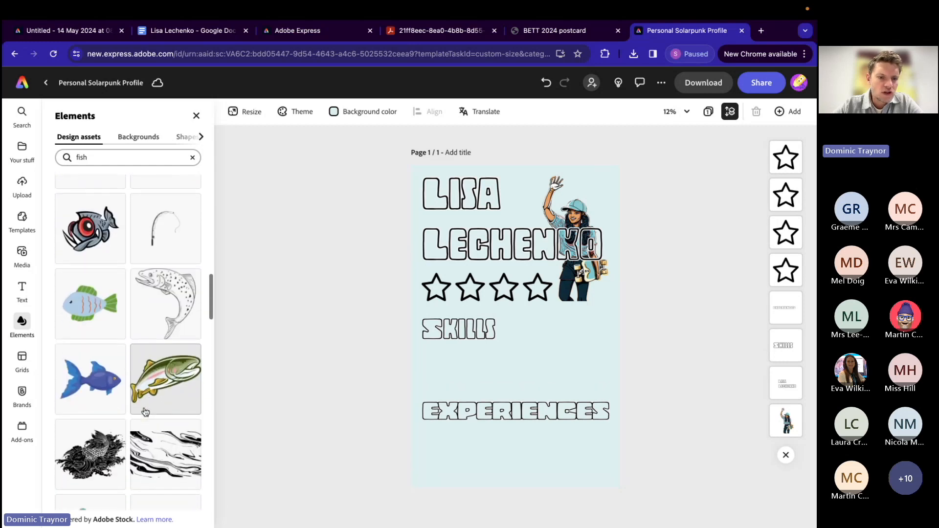
pyautogui.click(162, 379)
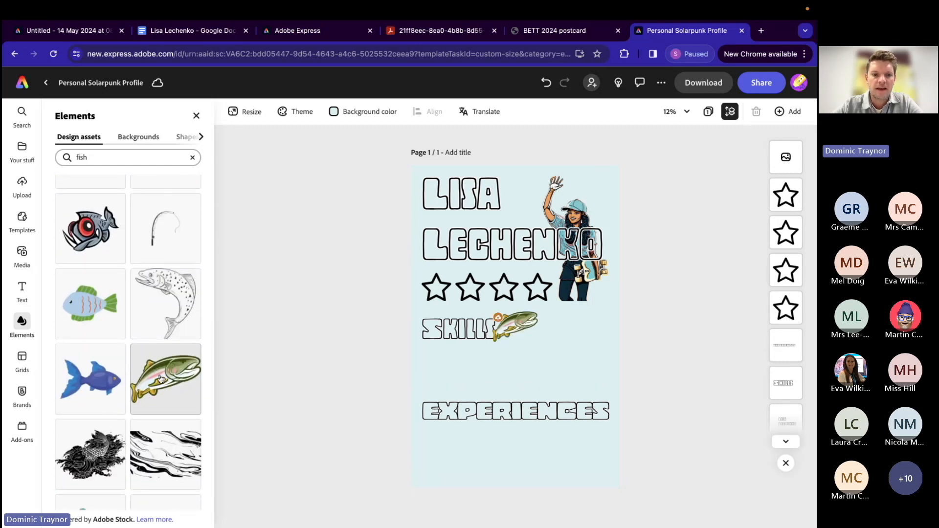
# Step: Flip the trout horizontally and move it into the open space to the right of the SKILLS heading
pyautogui.click(509, 328)
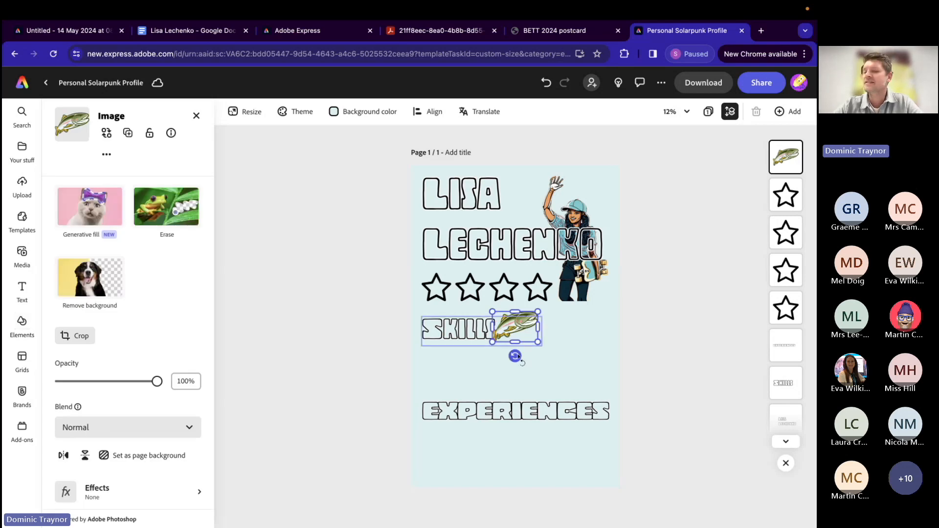
pyautogui.click(64, 456)
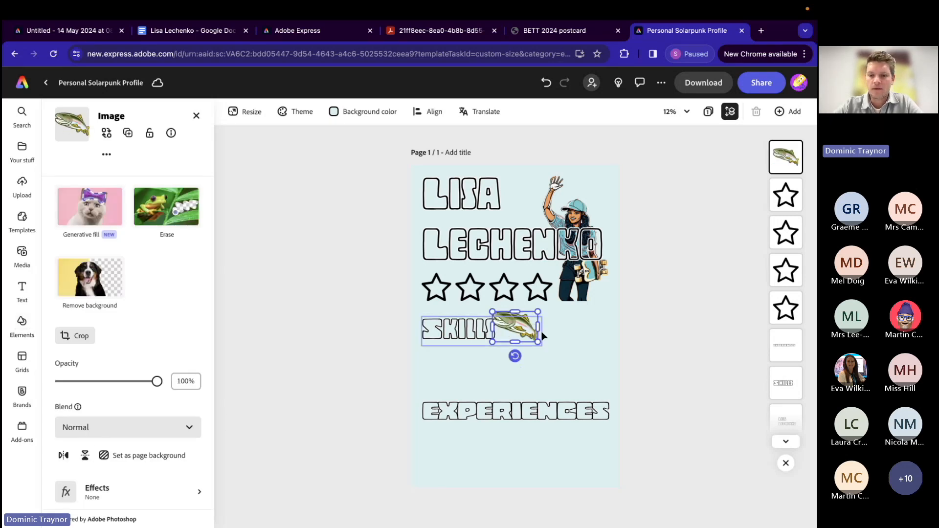
pyautogui.moveTo(513, 326); pyautogui.dragTo(570, 333)
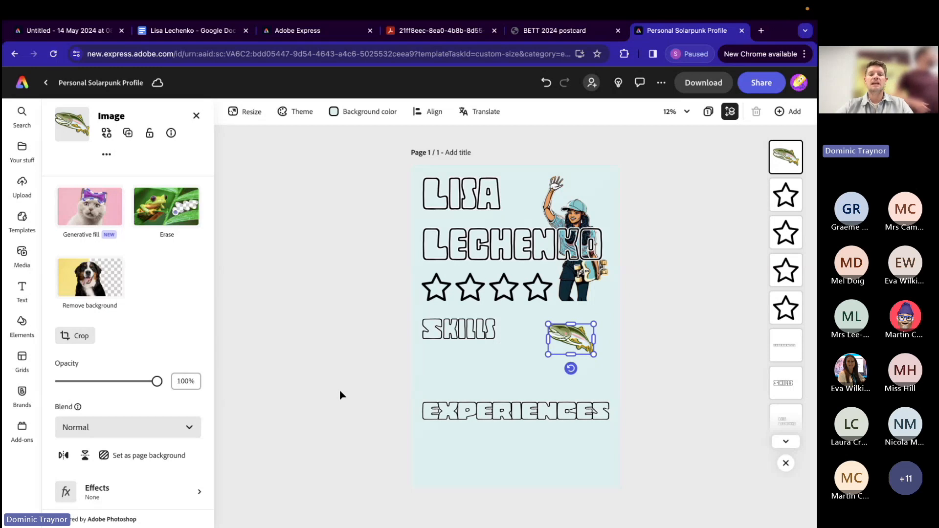
# Step: Check the next skill in the Google Docs notes, highlighting "An advanced first aider", and return to the poster
pyautogui.click(164, 36)
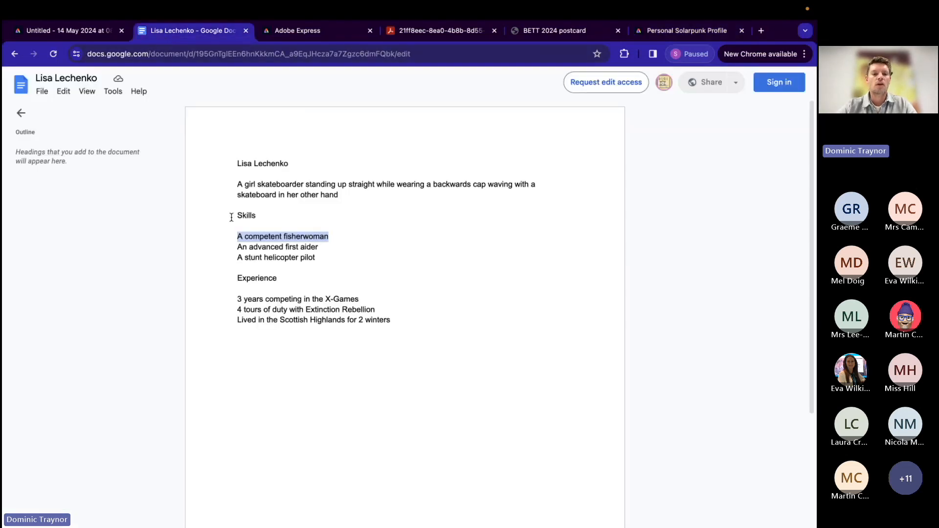
pyautogui.moveTo(237, 244); pyautogui.dragTo(323, 246)
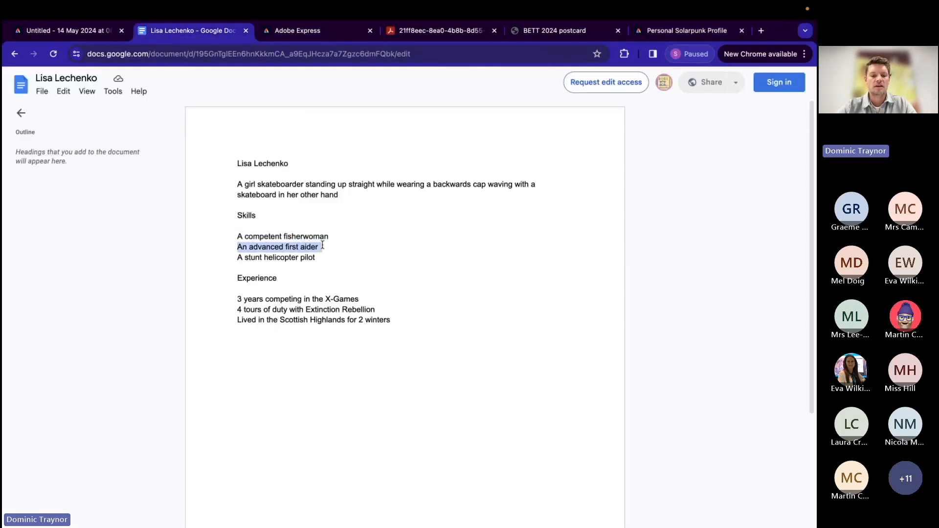
pyautogui.click(687, 31)
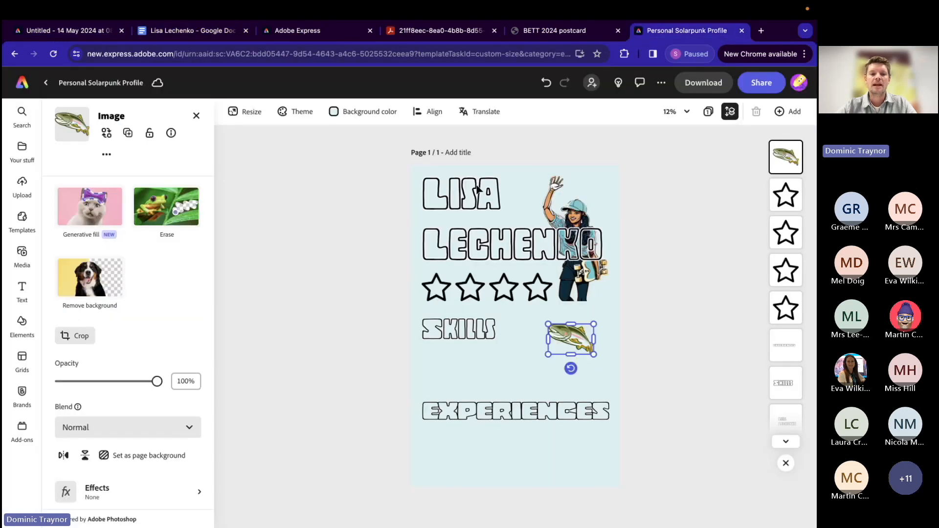
# Step: Search the design assets for "first aid" and add the crossed blue plasters graphic to the poster
pyautogui.click(369, 364)
pyautogui.click(83, 158)
pyautogui.doubleClick(82, 158)
pyautogui.write('first aid')
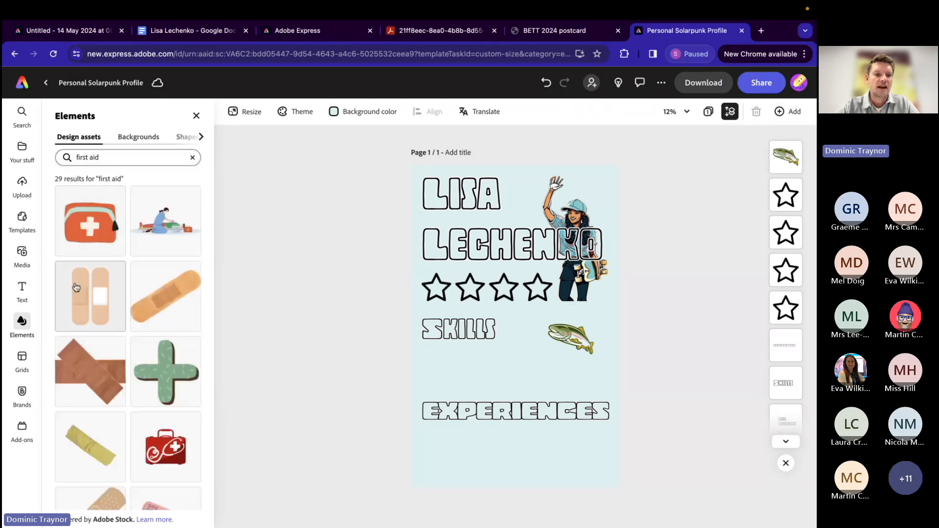
pyautogui.scroll(-2, 111, 445)
pyautogui.scroll(-6, 111, 445)
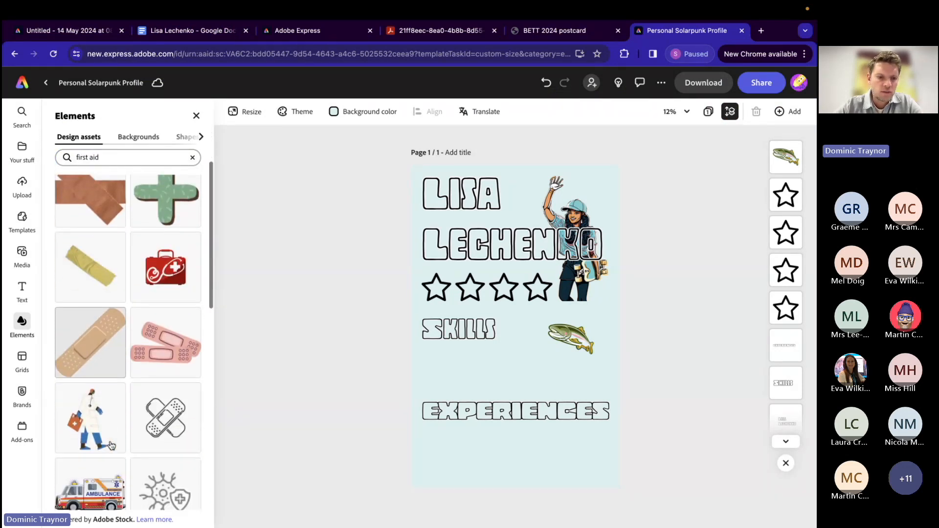
pyautogui.scroll(-7, 111, 445)
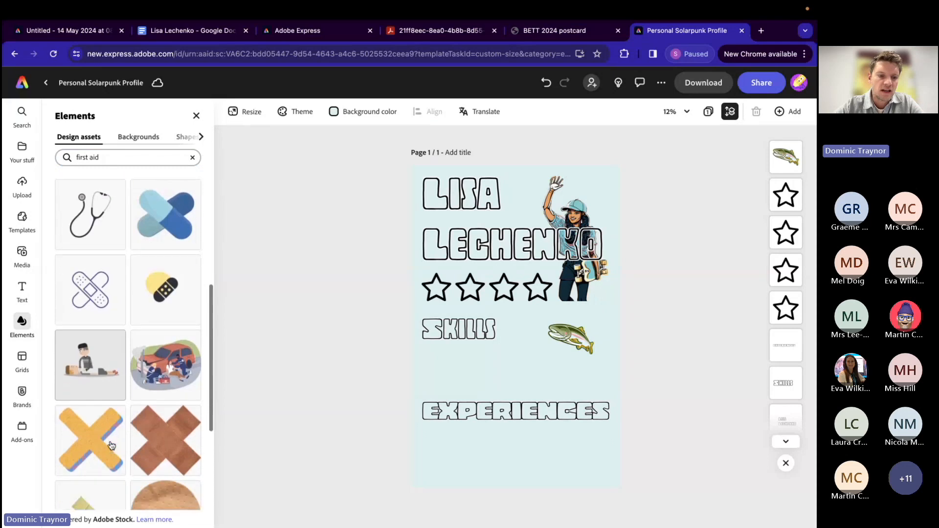
pyautogui.scroll(-1, 112, 445)
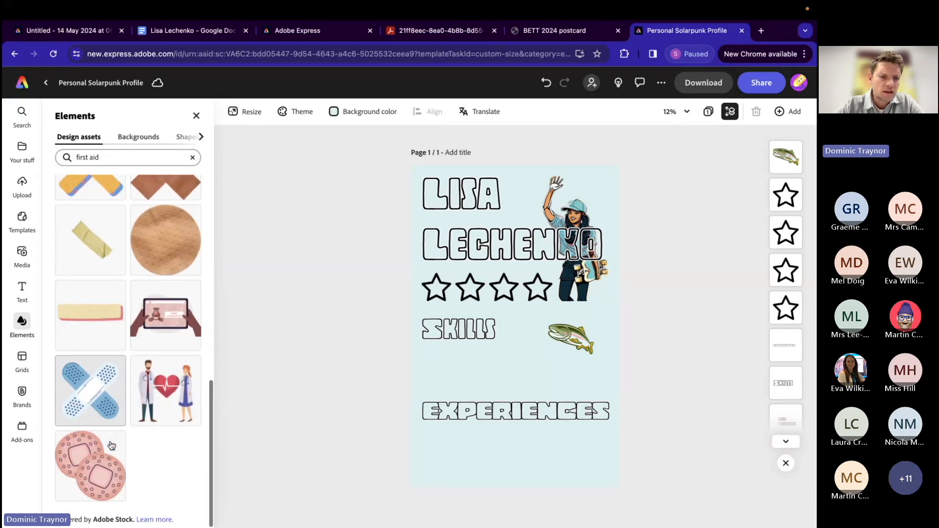
pyautogui.scroll(1, 112, 445)
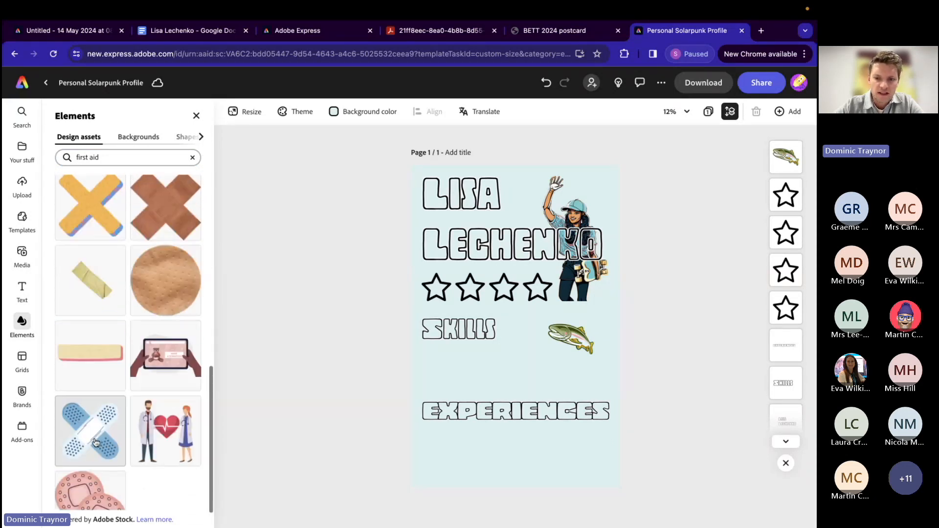
pyautogui.click(95, 442)
# Step: Move the crossed plasters just below the start of the SKILLS heading, near the page's left edge
pyautogui.click(504, 323)
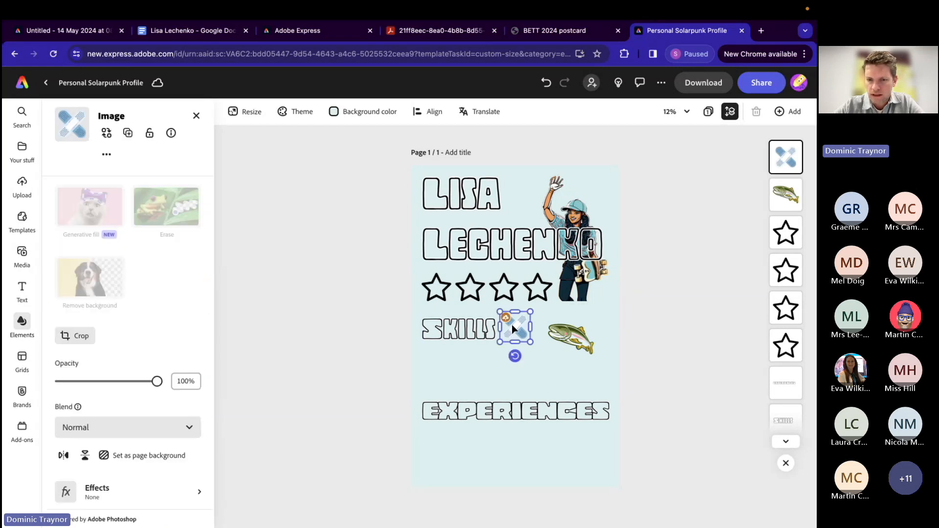
pyautogui.moveTo(500, 312); pyautogui.dragTo(441, 376)
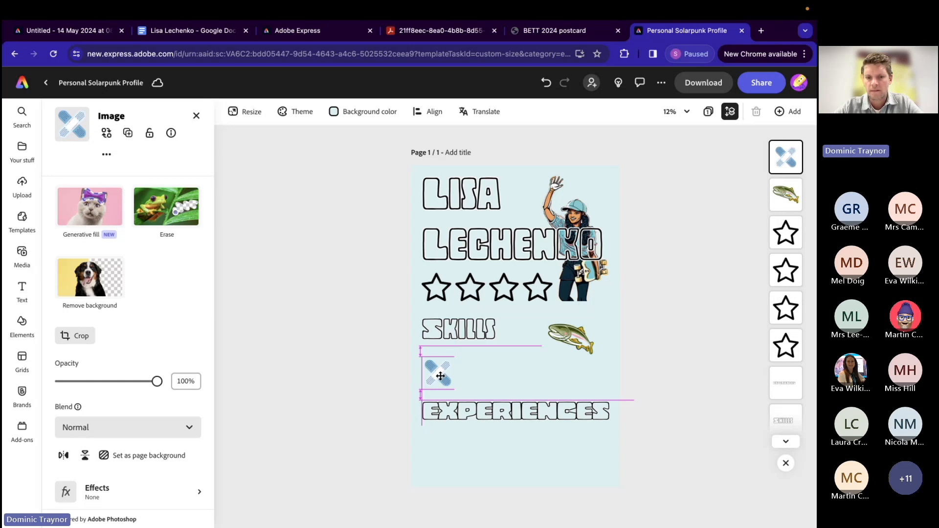
pyautogui.moveTo(440, 375); pyautogui.dragTo(435, 364)
pyautogui.click(352, 371)
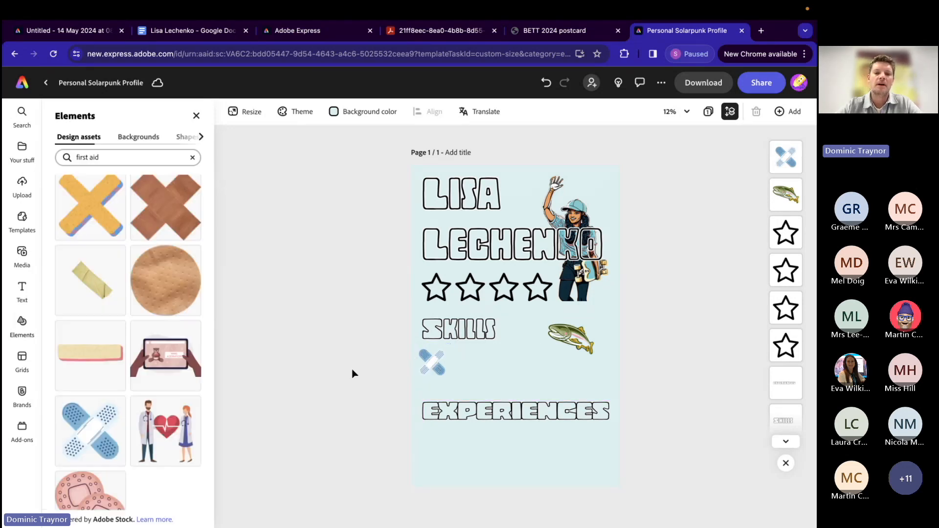
# Step: Search the design assets for "helicopter" and add the dark blue helicopter graphic to the poster
pyautogui.click(95, 157)
pyautogui.tripleClick(95, 157)
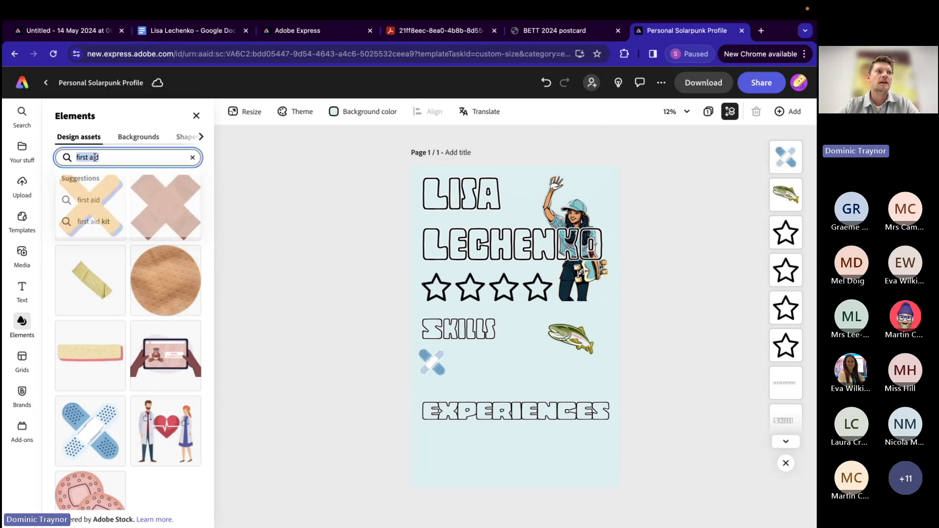
pyautogui.write('helicopt')
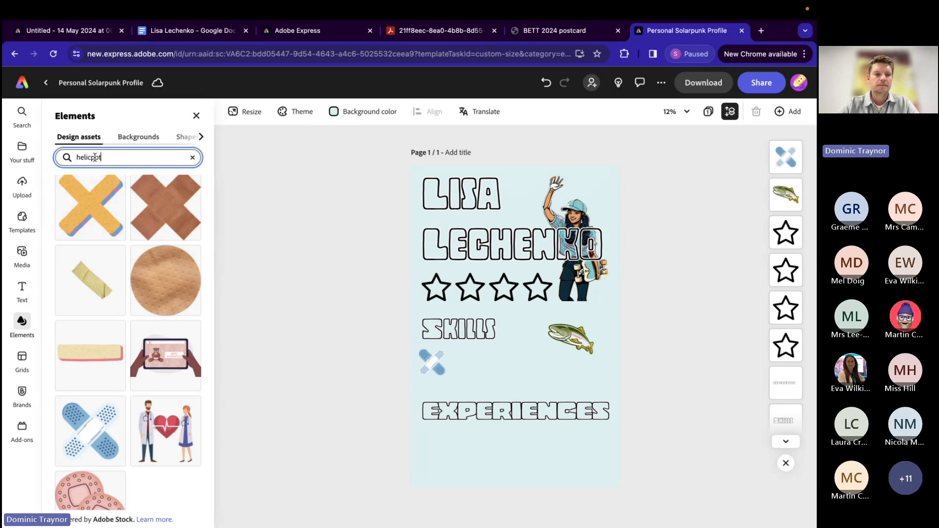
pyautogui.write('er')
pyautogui.press('Return')
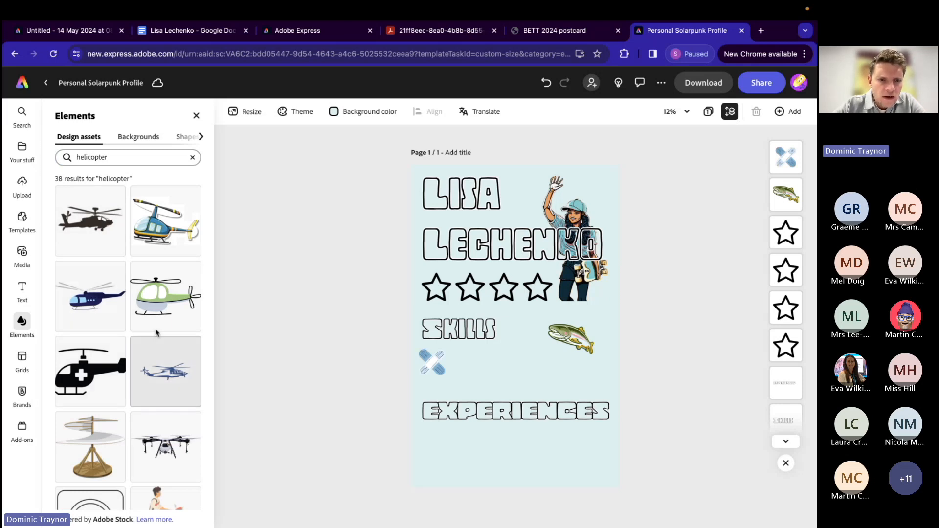
pyautogui.scroll(-1, 143, 392)
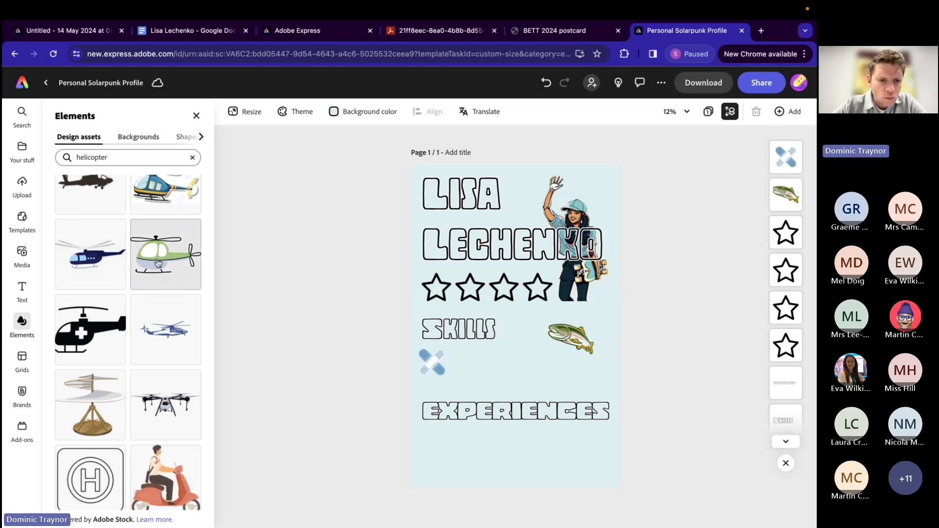
pyautogui.scroll(-8, 157, 203)
pyautogui.scroll(10, 158, 263)
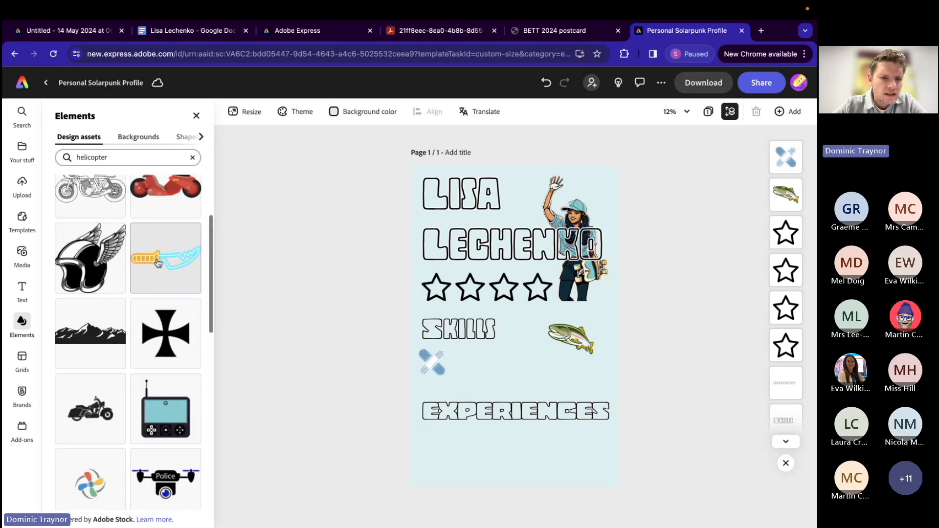
pyautogui.click(122, 292)
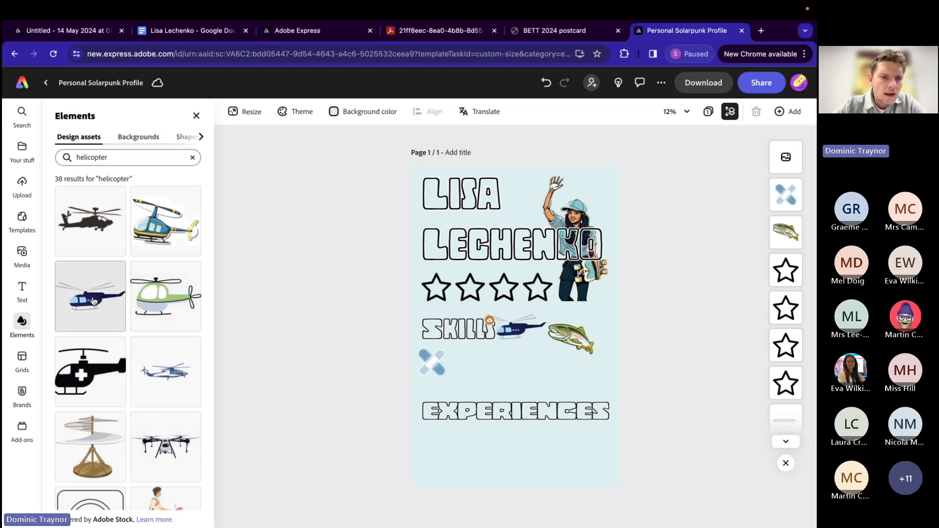
# Step: Move the helicopter just above the EXPERIENCES heading and recolour it with the dark teal-green Duotone effect
pyautogui.moveTo(515, 327); pyautogui.dragTo(543, 389)
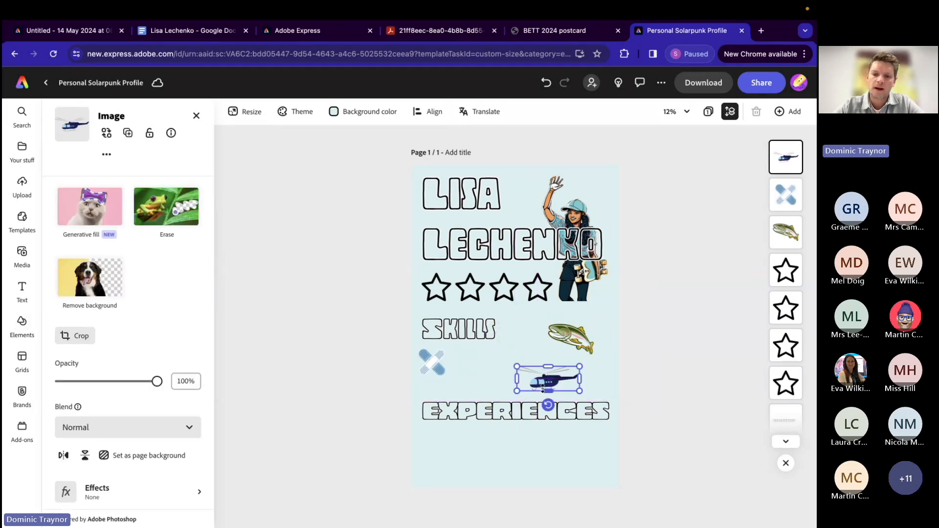
pyautogui.scroll(-2, 120, 435)
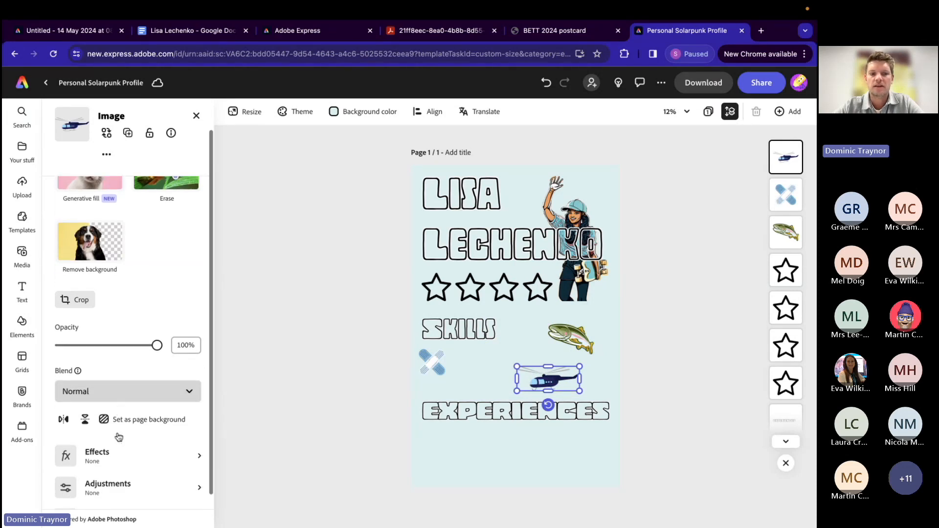
pyautogui.click(119, 421)
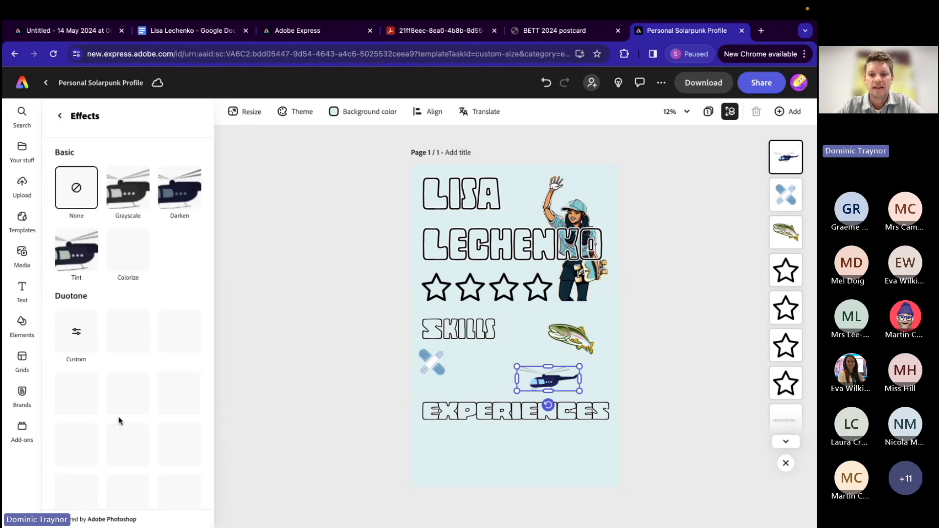
pyautogui.scroll(-3, 134, 403)
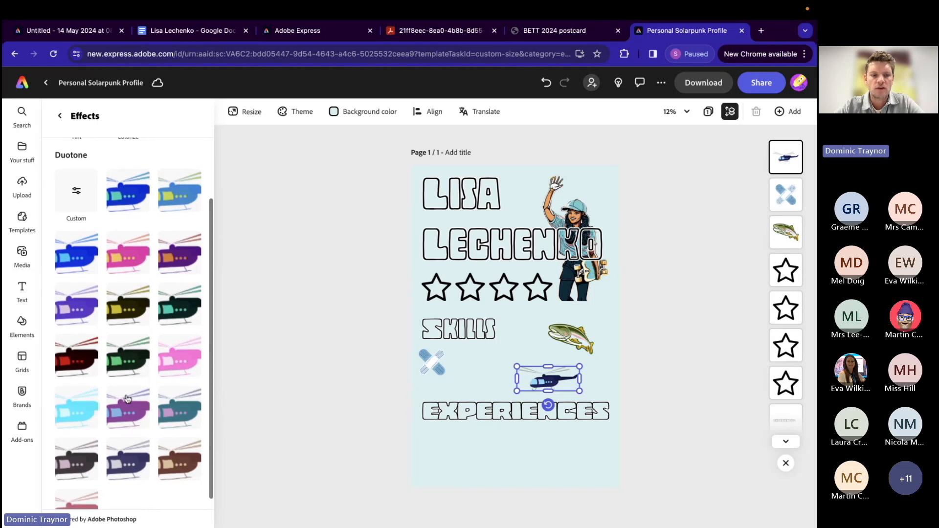
pyautogui.click(76, 362)
pyautogui.click(123, 362)
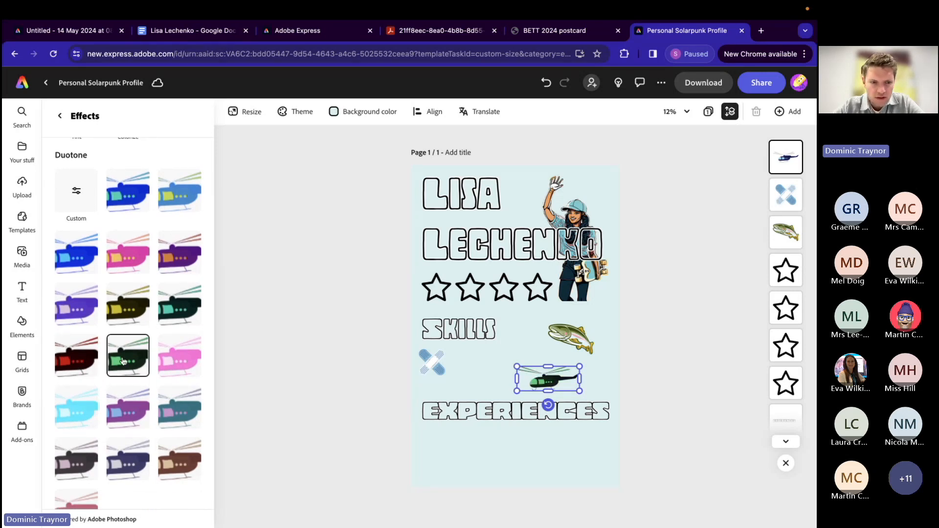
pyautogui.click(127, 410)
pyautogui.click(175, 412)
pyautogui.click(126, 358)
pyautogui.click(127, 305)
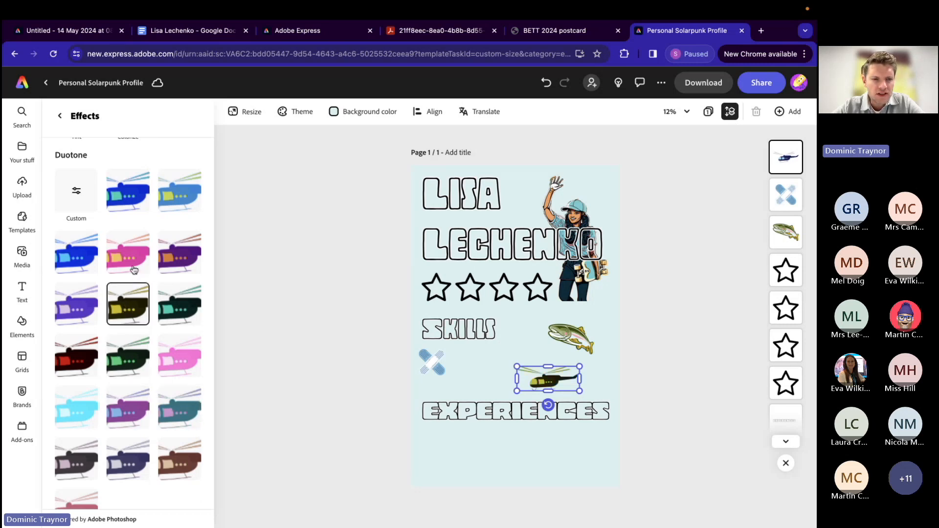
pyautogui.click(181, 314)
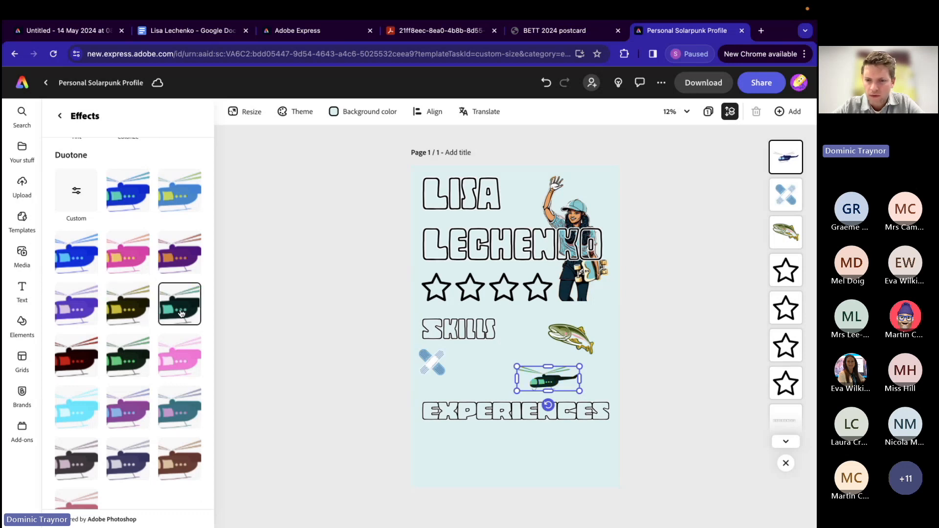
pyautogui.click(304, 346)
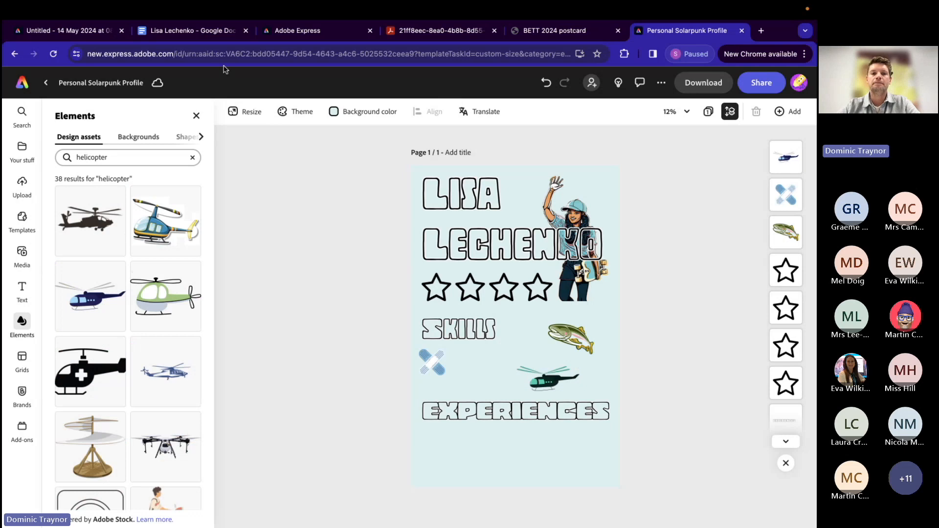
# Step: Copy the line "A competent fisherwoman" from the Google Docs notes and return to the Adobe Express poster
pyautogui.click(189, 33)
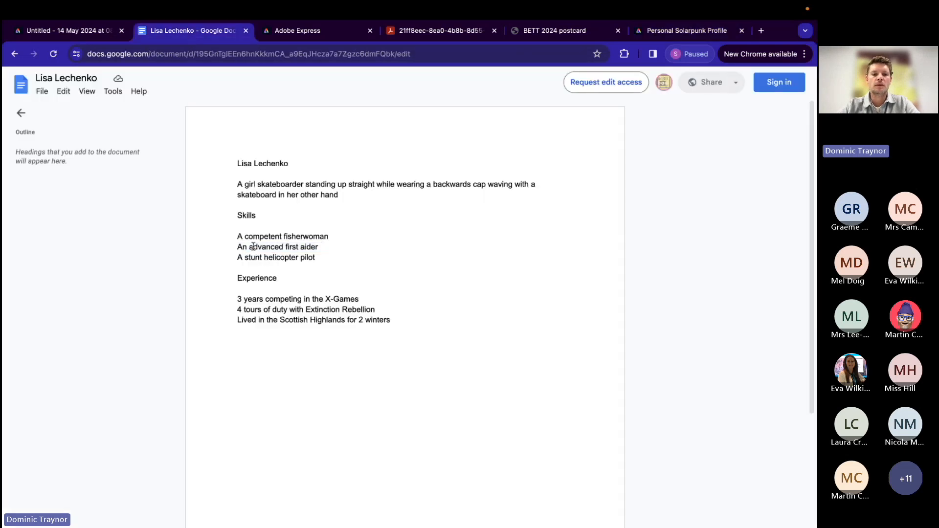
pyautogui.moveTo(239, 233); pyautogui.dragTo(331, 234)
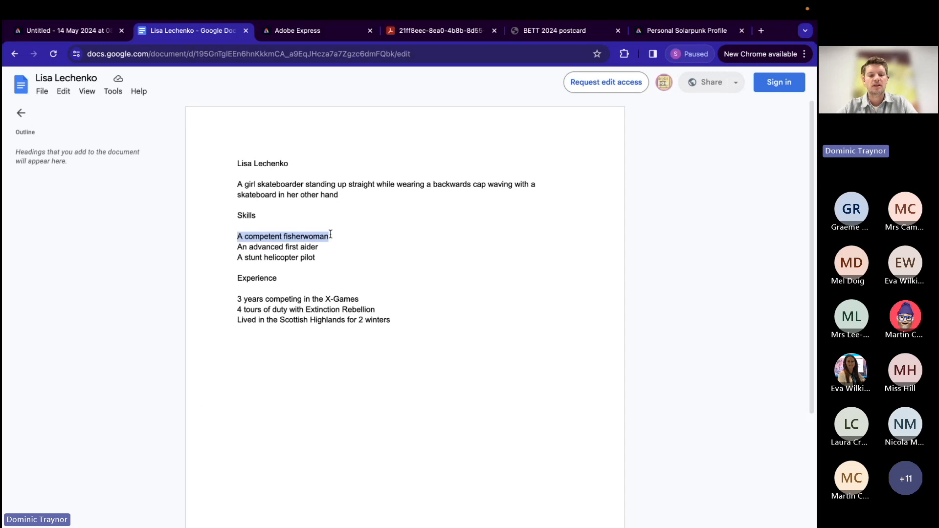
pyautogui.click(650, 34)
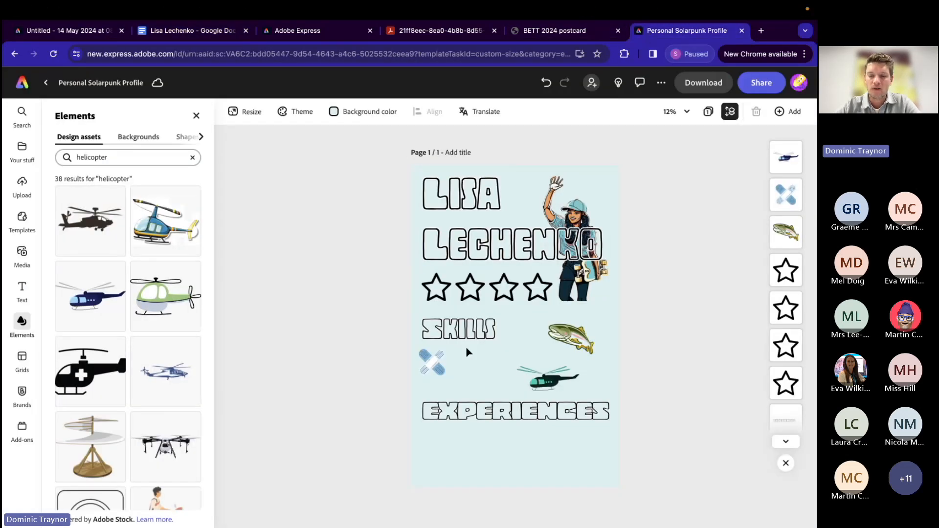
# Step: Move the fish closer to the page's right edge and add a text box containing the copied "A competent fisherwoman"
pyautogui.click(571, 337)
pyautogui.moveTo(571, 338)
pyautogui.mouseDown()
pyautogui.moveTo(549, 382)
pyautogui.moveTo(585, 329)
pyautogui.mouseUp()
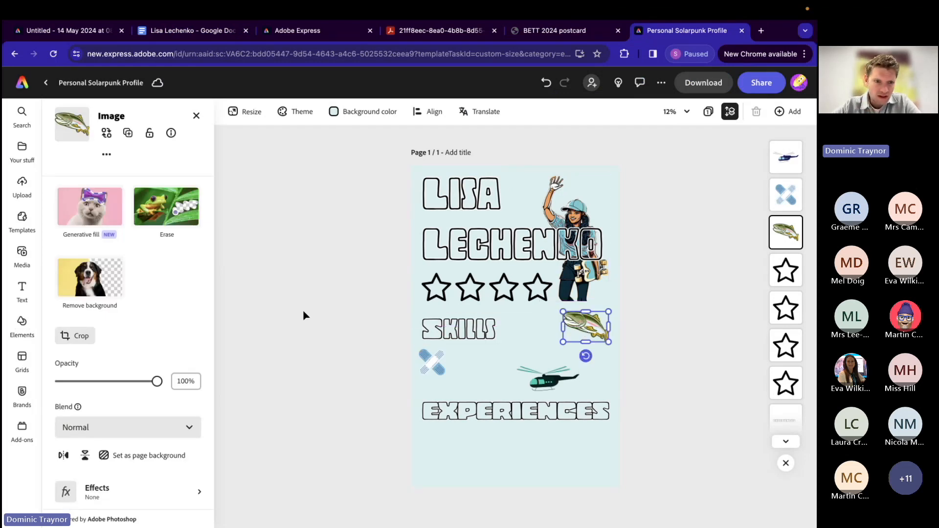
pyautogui.click(22, 289)
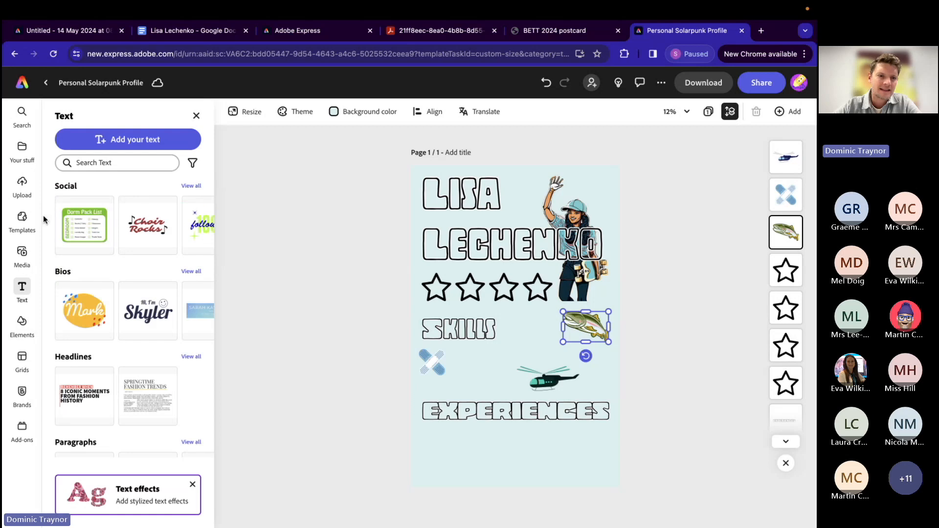
pyautogui.click(110, 138)
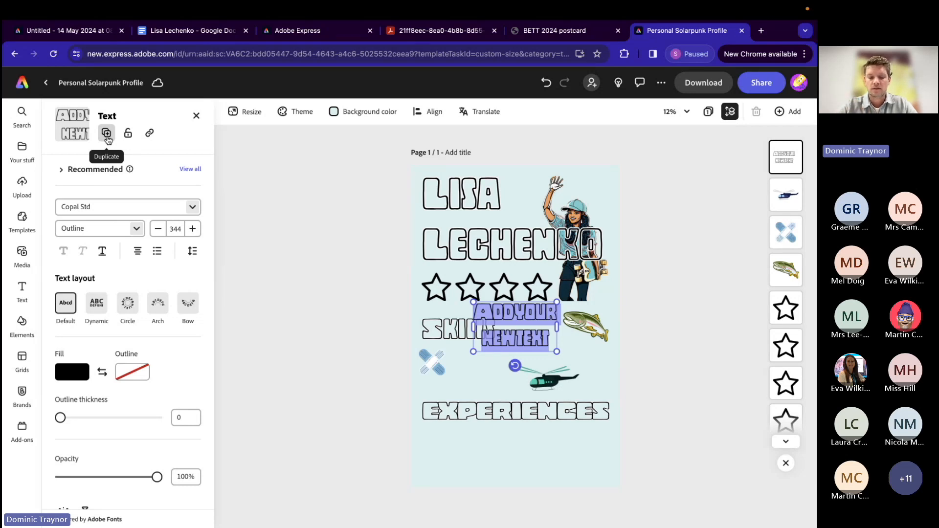
pyautogui.write('A COMPETENT FISHERWOMAN')
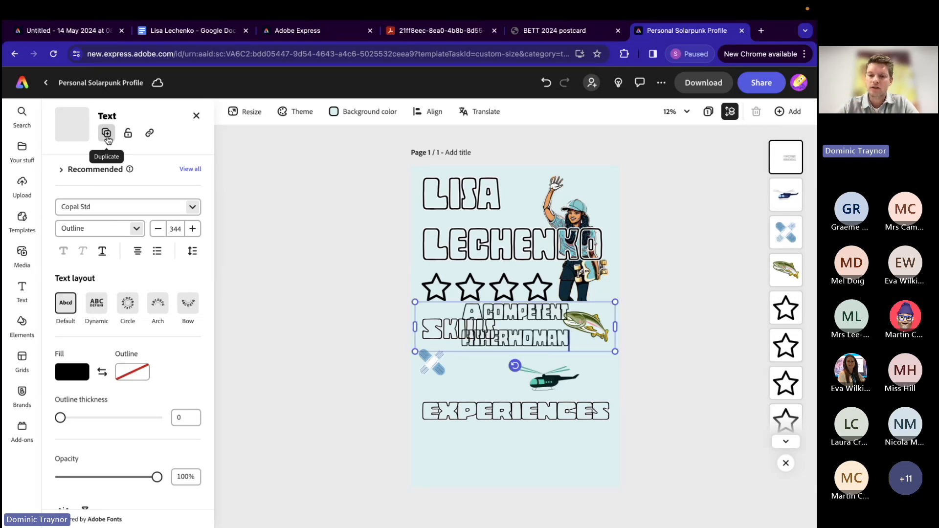
# Step: Search the fonts for "ross" and set the "A competent fisherwoman" text in Reross Quadratic
pyautogui.hotkey('ctrl', 'a')
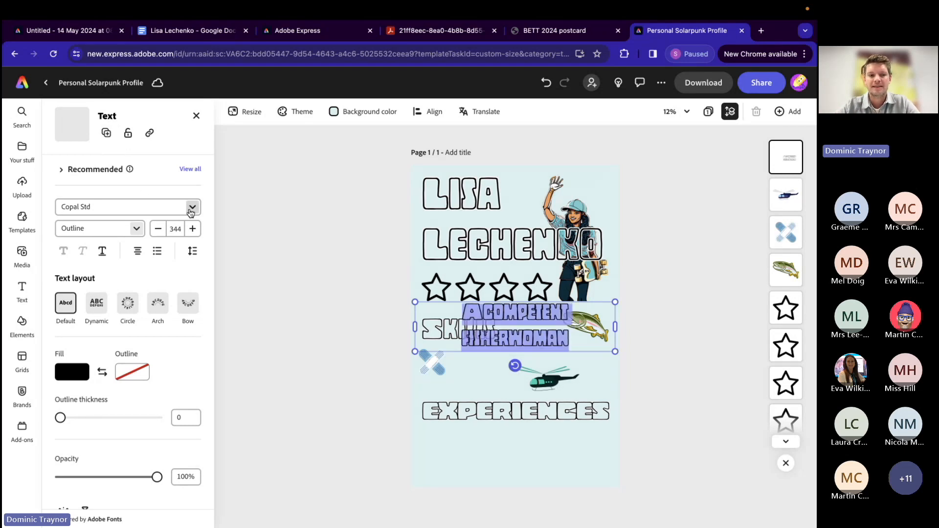
pyautogui.click(191, 212)
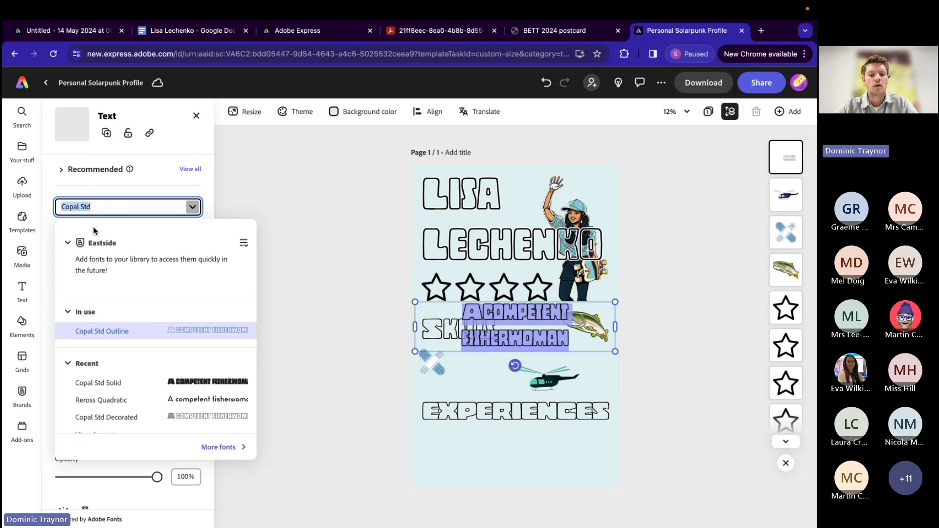
pyautogui.write('ross')
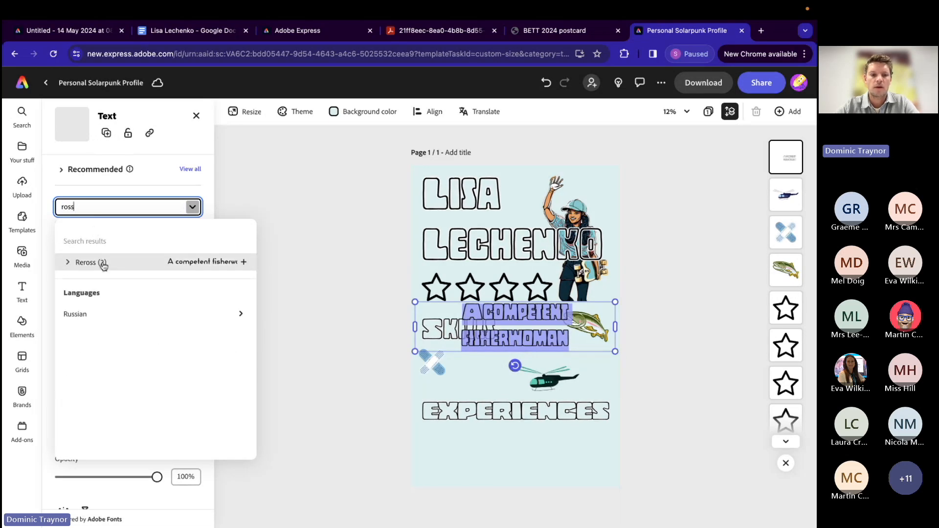
pyautogui.click(101, 263)
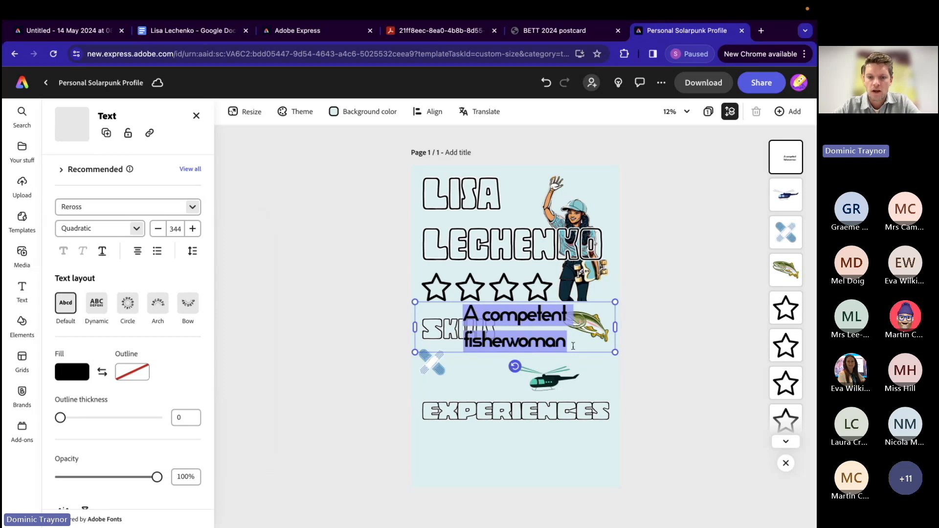
# Step: Shrink the fisherwoman text to size 194, place it beside the SKILLS heading, and shift the fish clear of it
pyautogui.moveTo(614, 302); pyautogui.dragTo(529, 322)
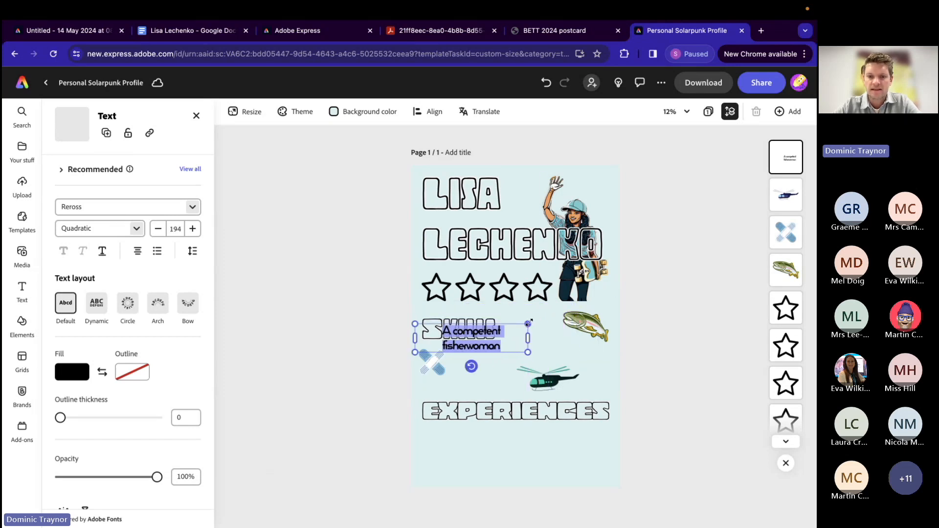
pyautogui.moveTo(487, 350); pyautogui.dragTo(549, 344)
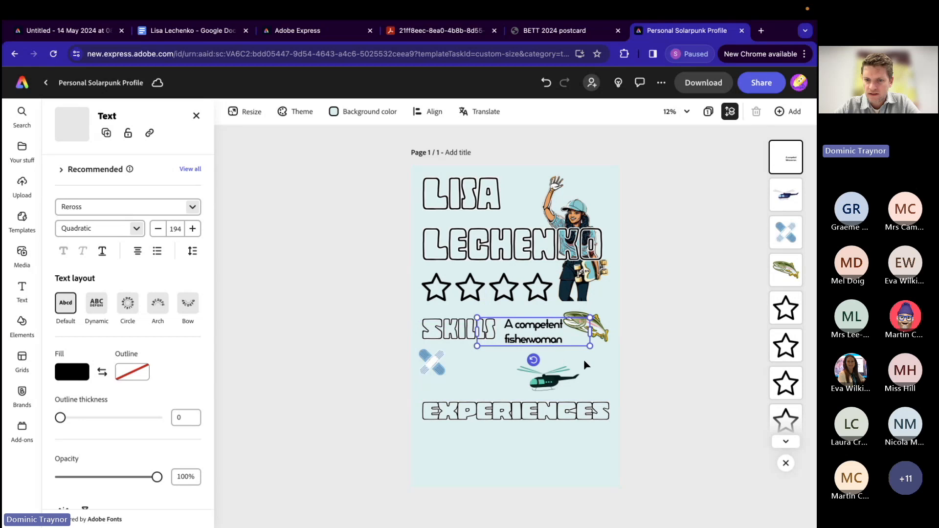
pyautogui.click(615, 373)
pyautogui.moveTo(600, 326); pyautogui.dragTo(603, 333)
pyautogui.click(656, 308)
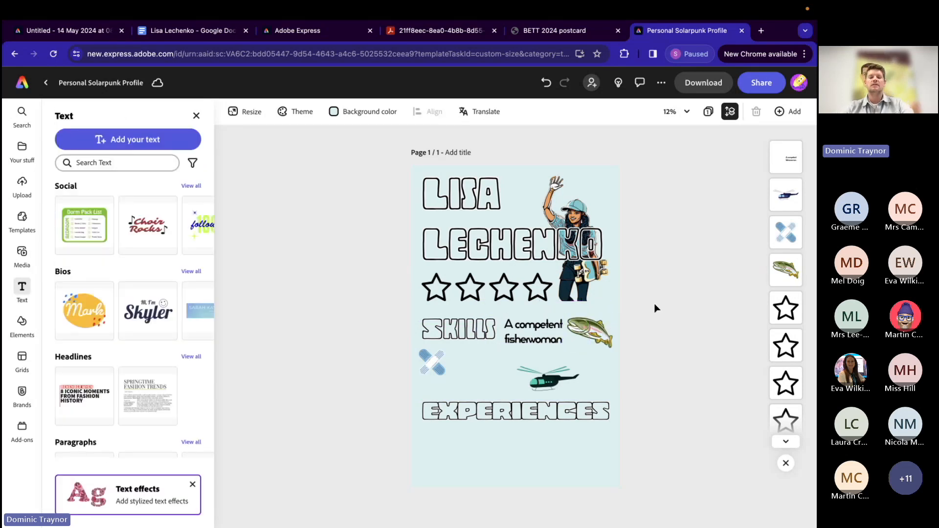
# Step: Nudge the crossed plasters under the SKILLS heading, and copy "An advanced first aider" from the Google Docs notes
pyautogui.click(428, 364)
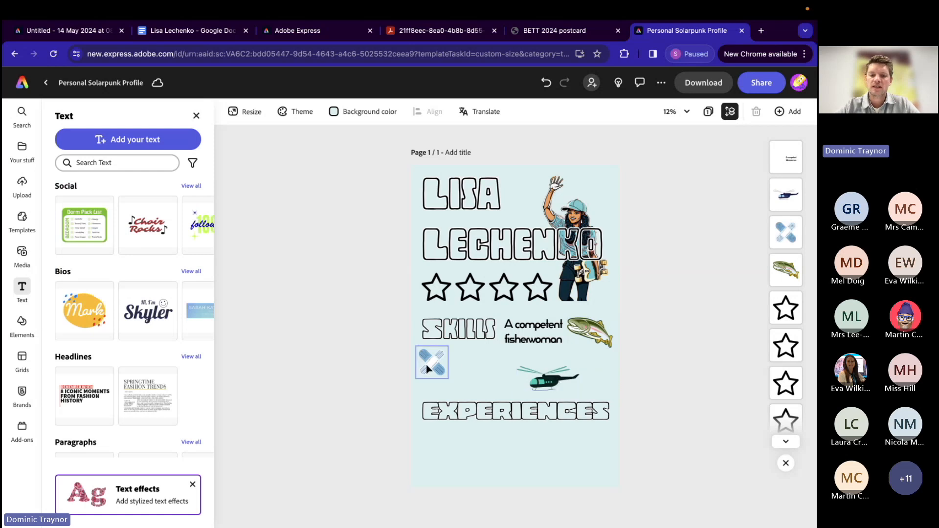
pyautogui.moveTo(426, 365); pyautogui.dragTo(429, 364)
pyautogui.click(186, 30)
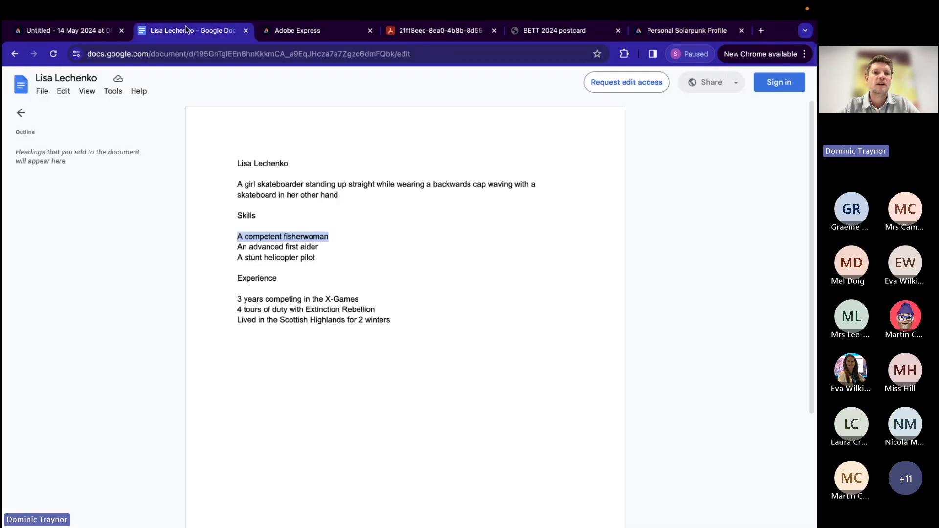
pyautogui.moveTo(234, 246); pyautogui.dragTo(292, 246)
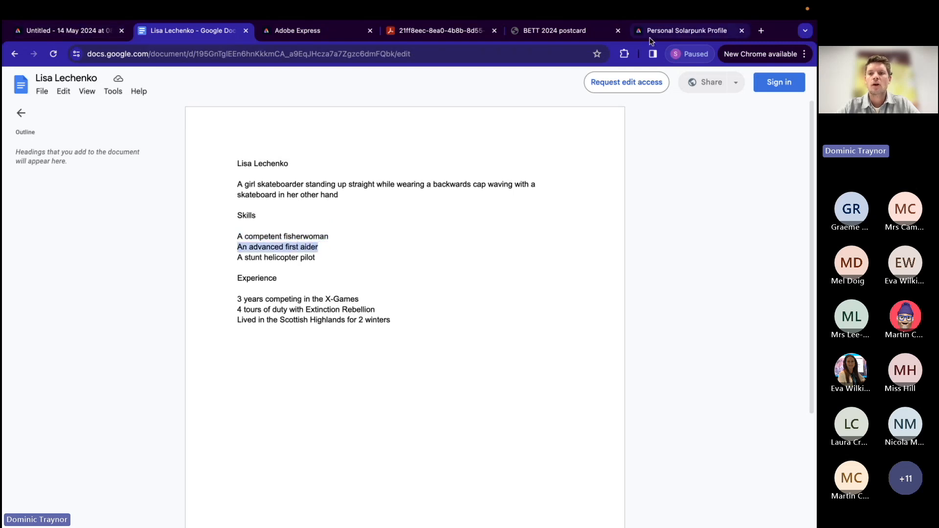
pyautogui.click(685, 31)
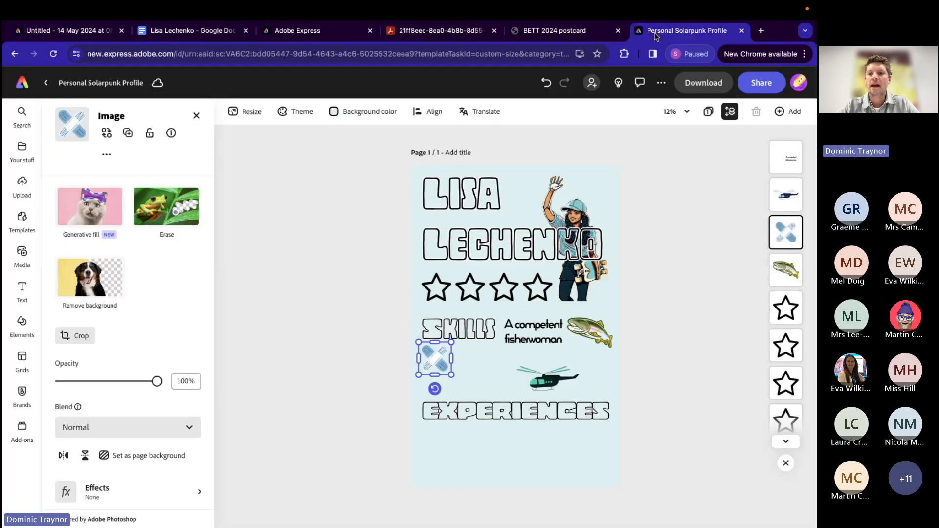
# Step: Duplicate the fisherwoman text, replace the copy's wording with "An advanced first aider", and place it beside the plasters
pyautogui.click(533, 343)
pyautogui.click(106, 133)
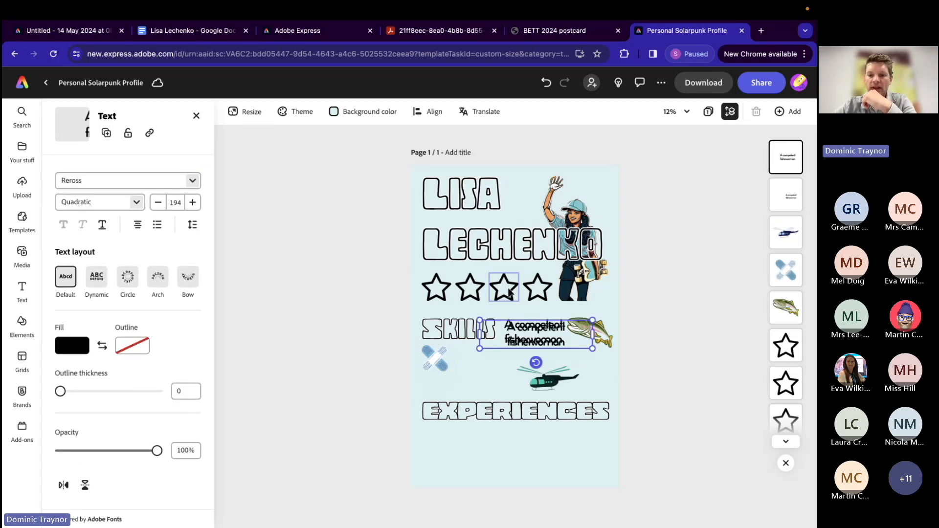
pyautogui.moveTo(523, 339); pyautogui.dragTo(475, 364)
pyautogui.doubleClick(476, 365)
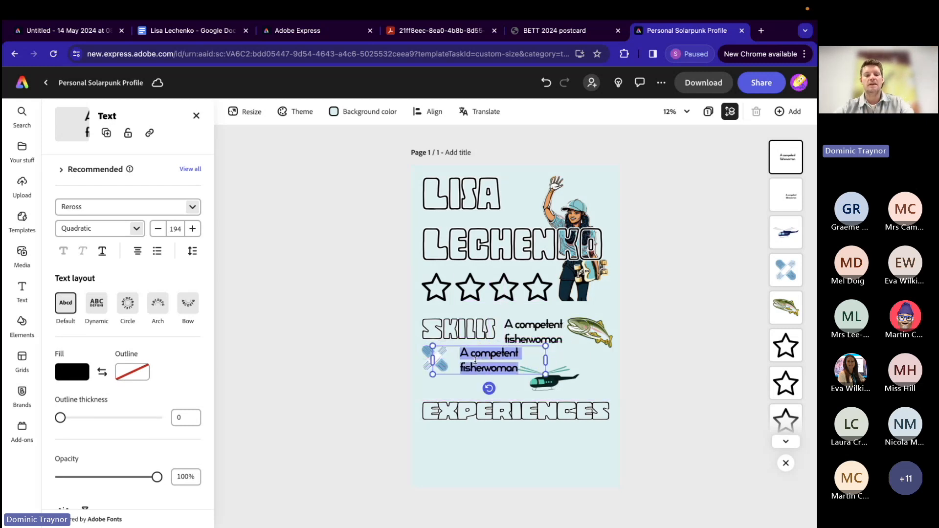
pyautogui.write('An advanced first aider')
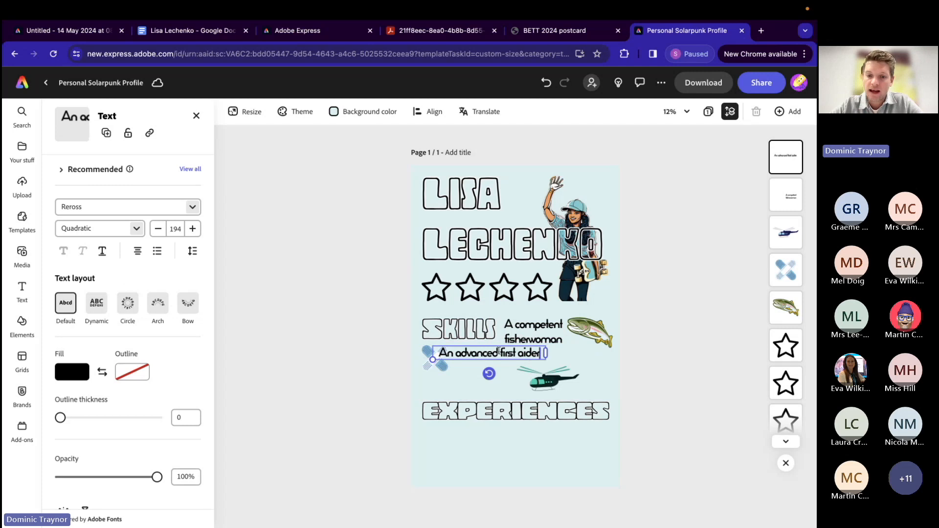
pyautogui.moveTo(473, 348)
pyautogui.mouseDown()
pyautogui.moveTo(500, 355)
pyautogui.moveTo(490, 354)
pyautogui.mouseUp()
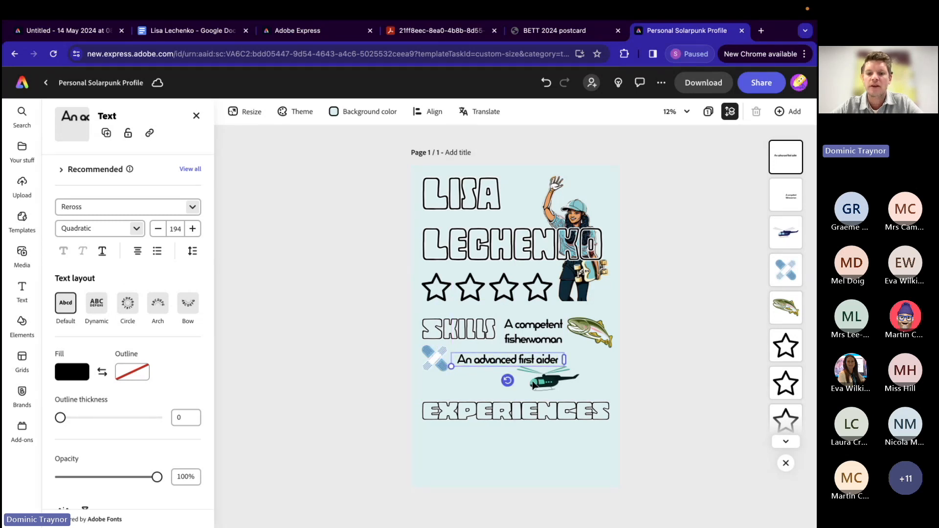
# Step: Move the helicopter below the fish near the page's right edge and tilt it nose-up so its tail points down
pyautogui.click(547, 386)
pyautogui.moveTo(547, 387); pyautogui.dragTo(584, 378)
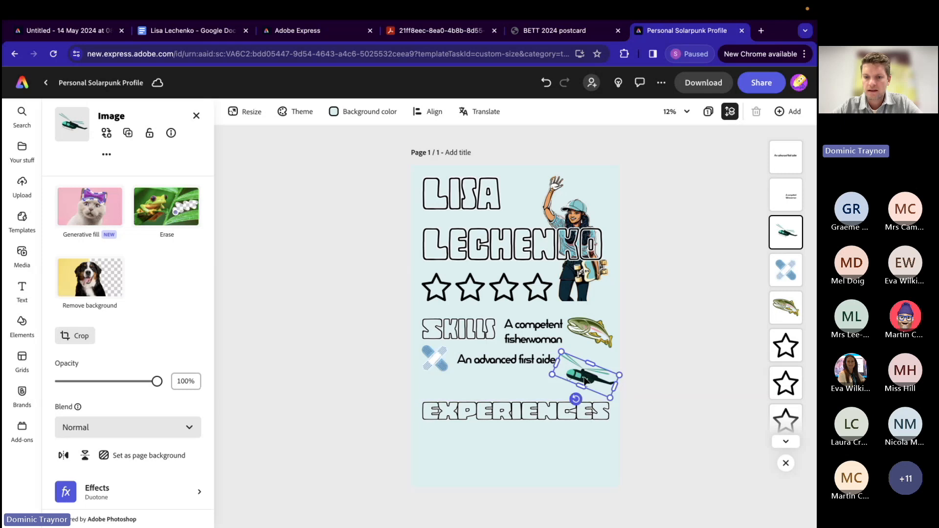
pyautogui.click(689, 327)
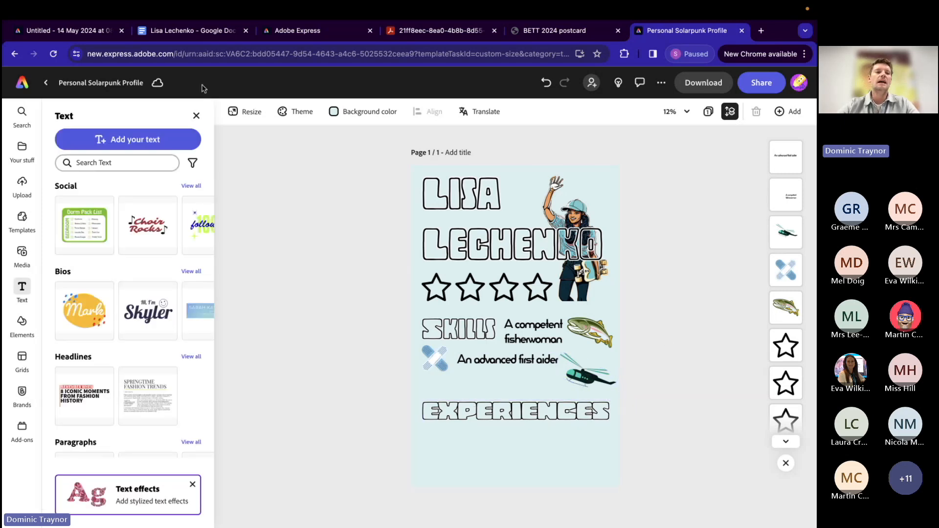
# Step: Copy "A stunt helicopter pilot" from the Google Docs notes and select the "An advanced first aider" text on the poster
pyautogui.click(181, 31)
pyautogui.moveTo(238, 258); pyautogui.dragTo(310, 255)
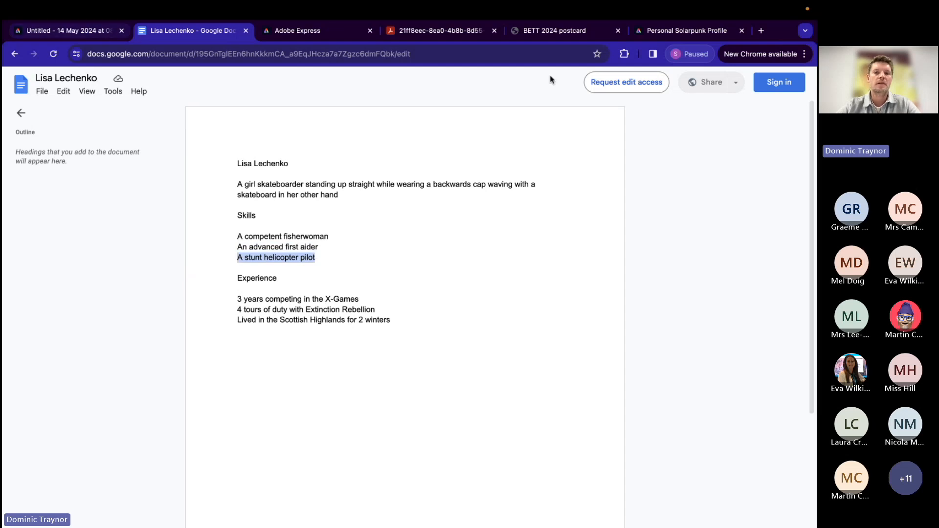
pyautogui.click(651, 31)
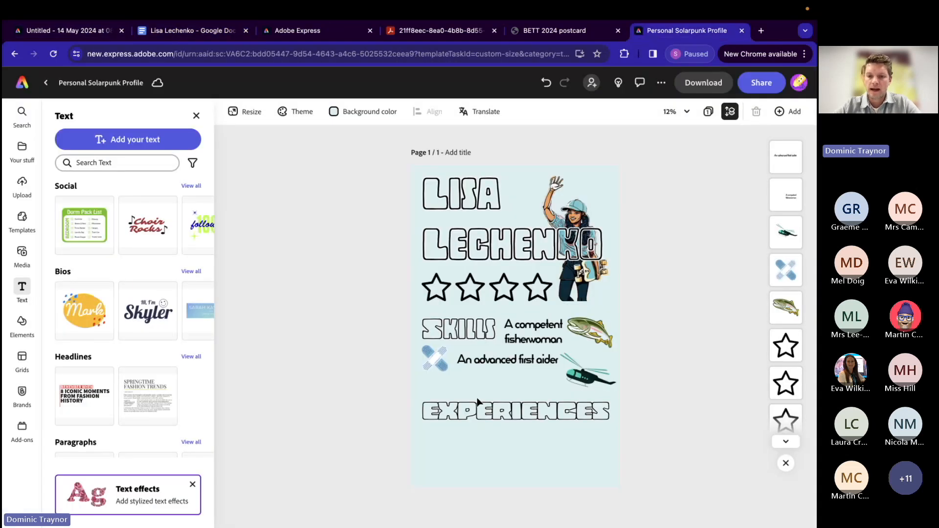
pyautogui.click(488, 362)
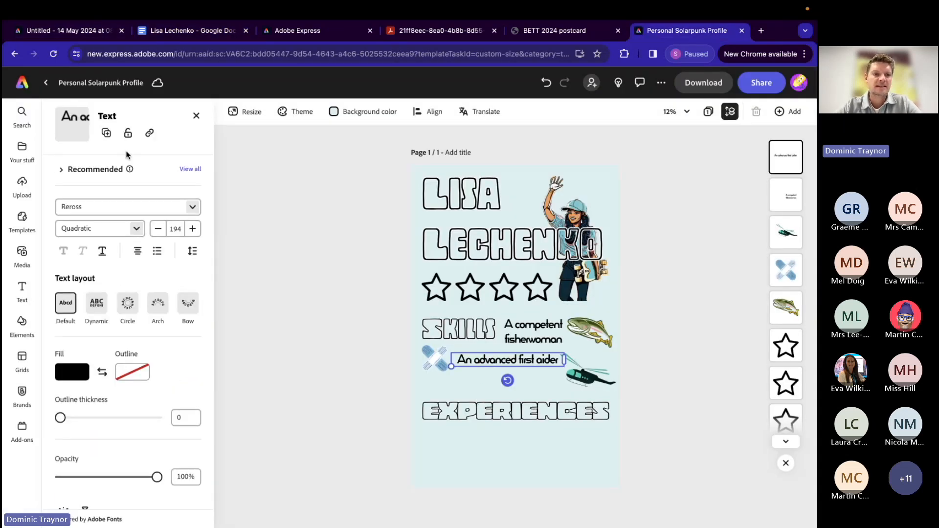
# Step: Duplicate the first aider text, replace the copy's wording with "A stunt helicopter pilot", and place it beside the helicopter
pyautogui.click(107, 133)
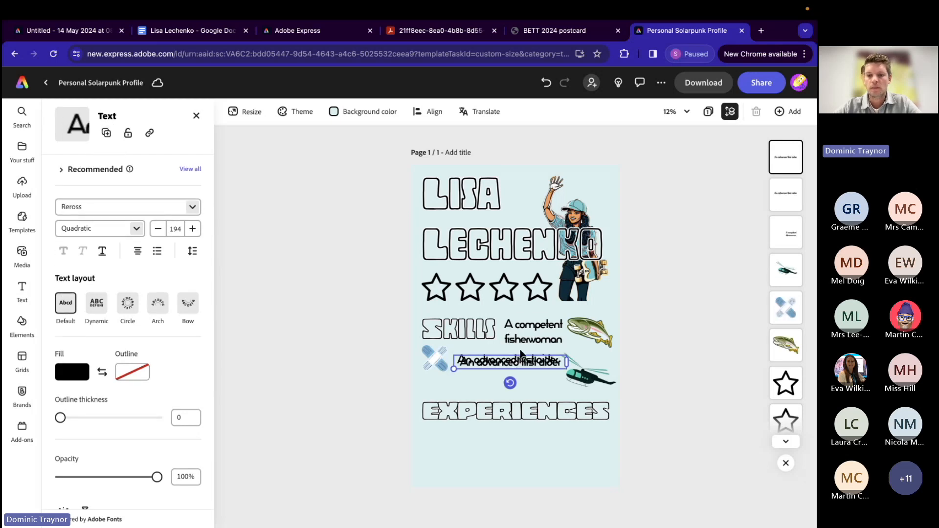
pyautogui.moveTo(524, 362); pyautogui.dragTo(507, 388)
pyautogui.doubleClick(507, 386)
pyautogui.write('A stunt helicopter pilot')
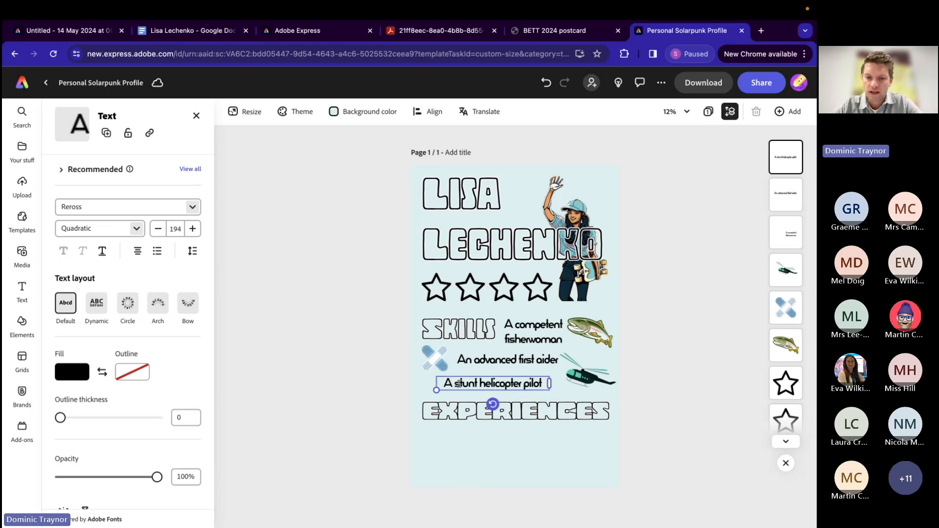
pyautogui.moveTo(478, 380); pyautogui.dragTo(500, 380)
pyautogui.click(647, 330)
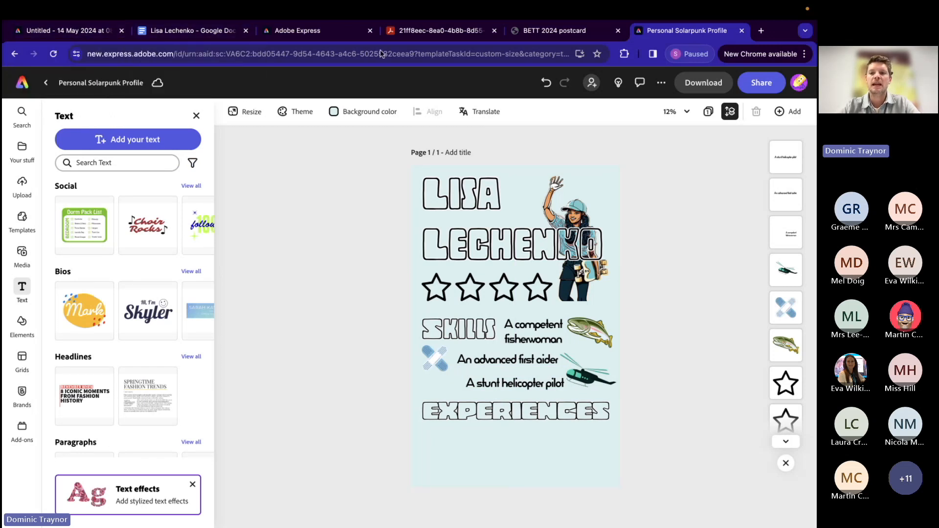
# Step: Copy "3 years competing in the X-Games" from the Google Docs notes and return to the poster in Adobe Express
pyautogui.click(180, 33)
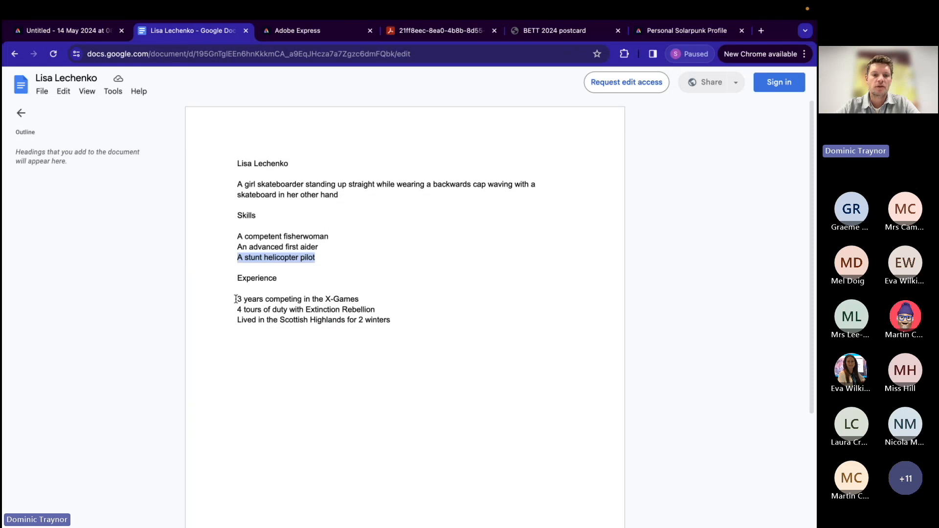
pyautogui.moveTo(236, 299); pyautogui.dragTo(347, 299)
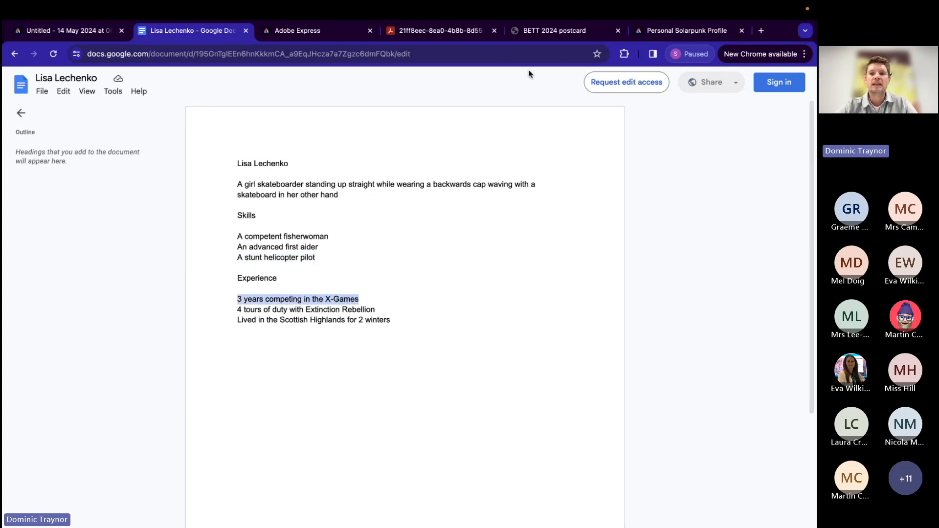
pyautogui.click(668, 30)
# Step: Make three duplicates of the "A stunt helicopter pilot" text and spread them out in rows below the EXPERIENCES heading
pyautogui.click(511, 384)
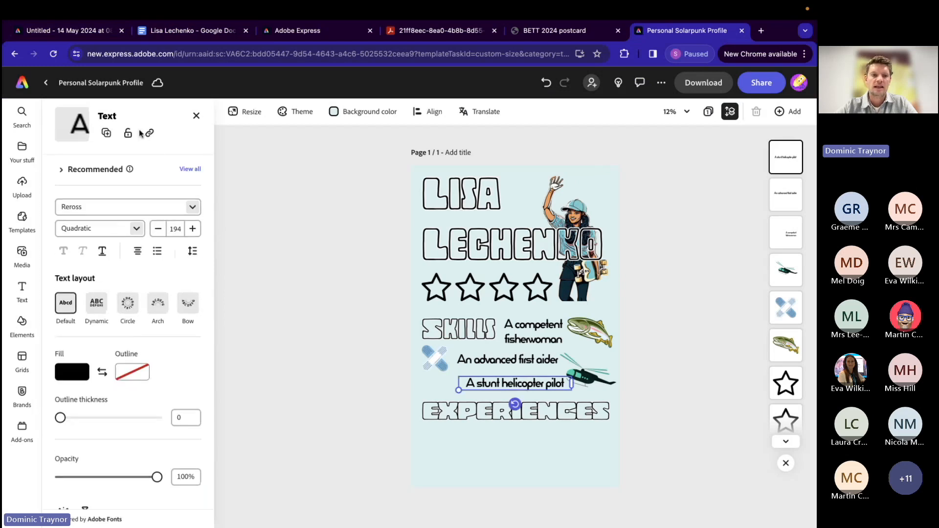
pyautogui.click(106, 133)
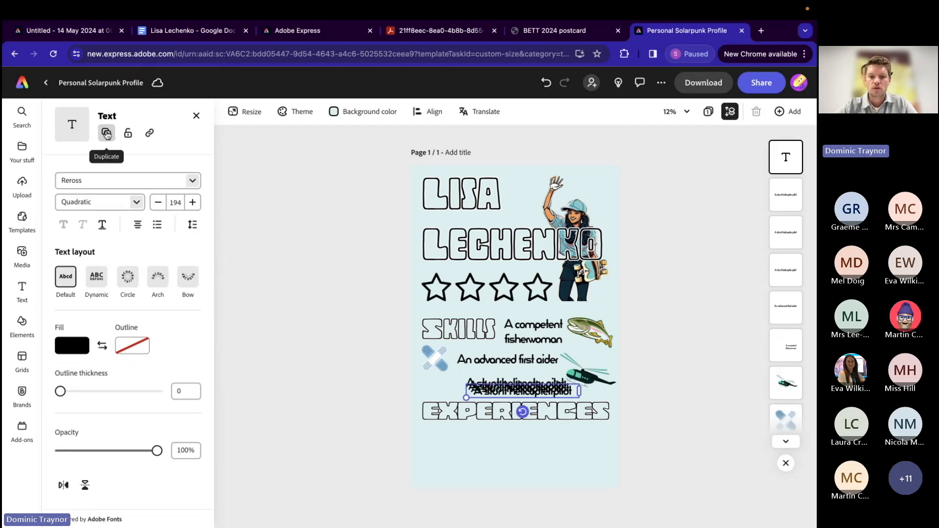
pyautogui.click(107, 133)
pyautogui.moveTo(518, 392); pyautogui.dragTo(551, 435)
pyautogui.moveTo(513, 394); pyautogui.dragTo(478, 461)
pyautogui.moveTo(495, 382); pyautogui.dragTo(543, 468)
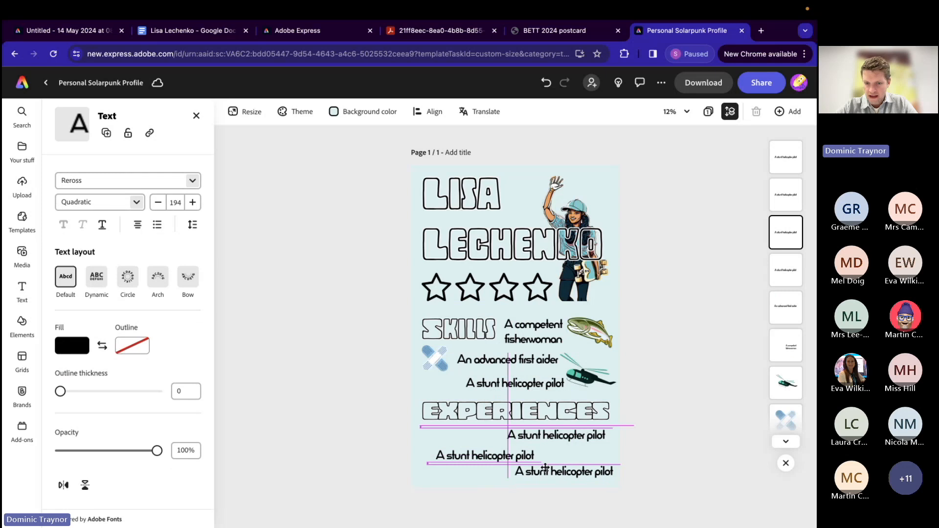
# Step: Replace the first row under EXPERIENCES with "3 years competing in the X-Games", widen its box to one line, and nudge it into place
pyautogui.click(540, 435)
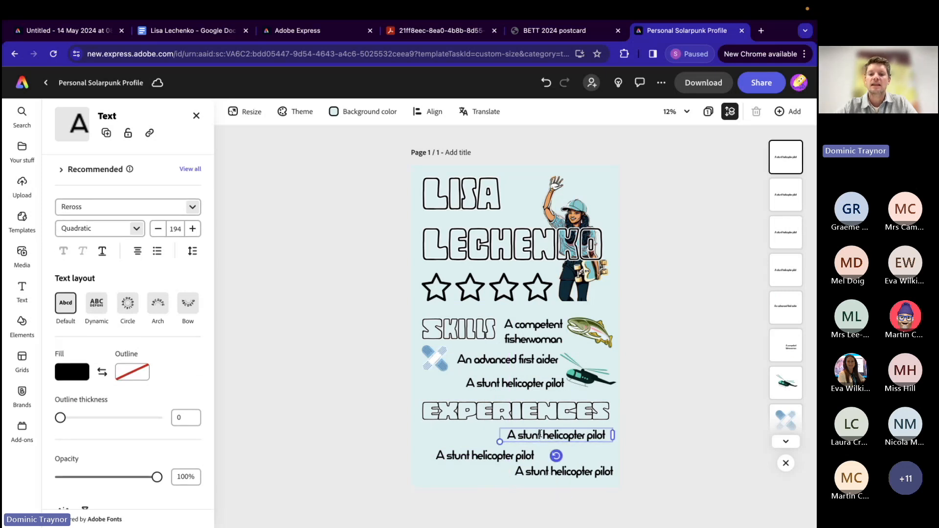
pyautogui.tripleClick(540, 435)
pyautogui.write('3 years competing in the X-Games')
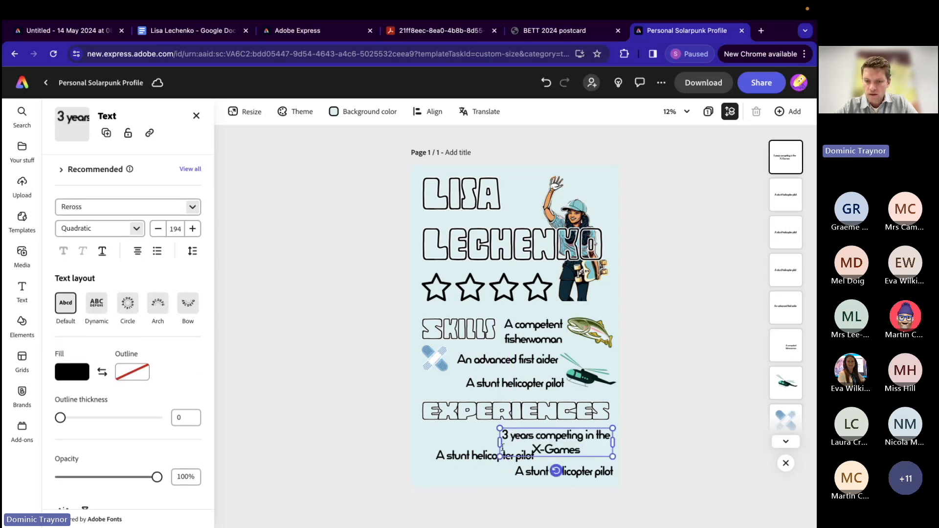
pyautogui.moveTo(500, 446); pyautogui.dragTo(441, 443)
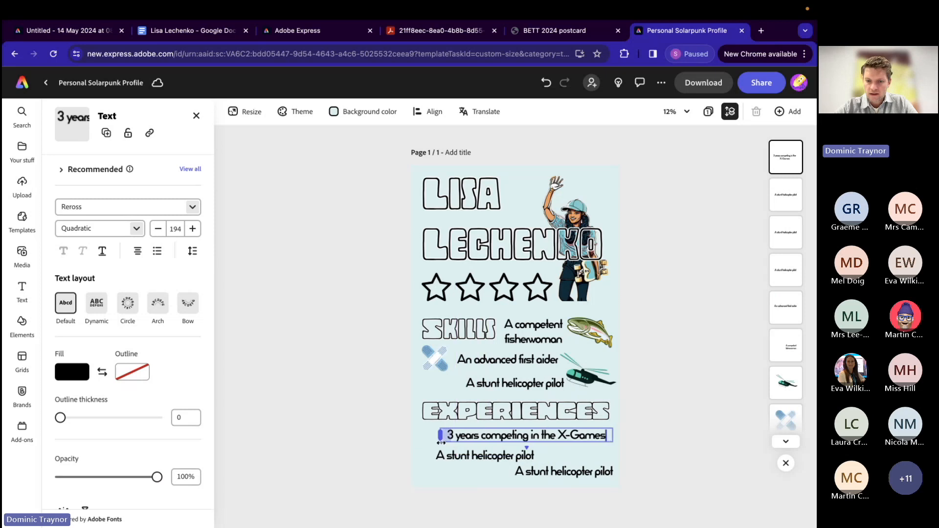
pyautogui.click(543, 430)
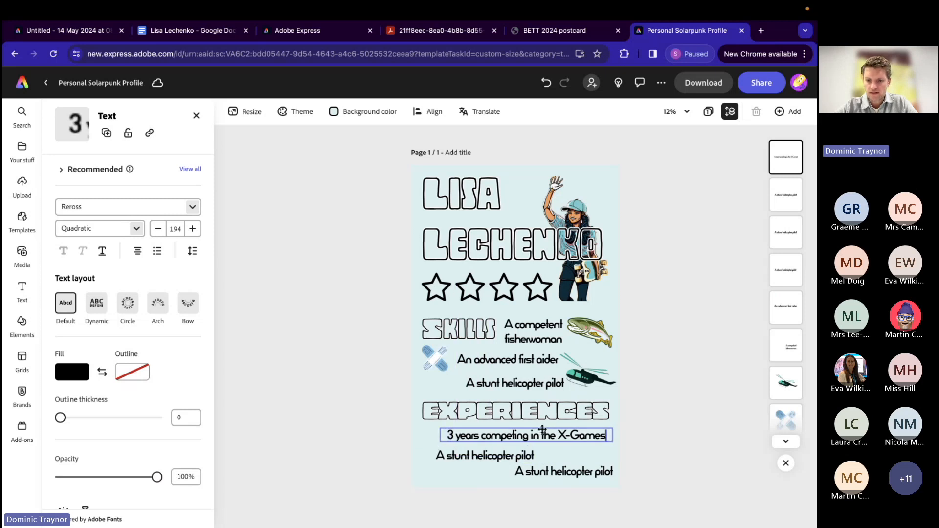
pyautogui.moveTo(542, 430); pyautogui.dragTo(545, 433)
# Step: Copy "4 tours of duty with Extinction Rebellion" from the Google Docs notes and return to the poster in Adobe Express
pyautogui.click(195, 31)
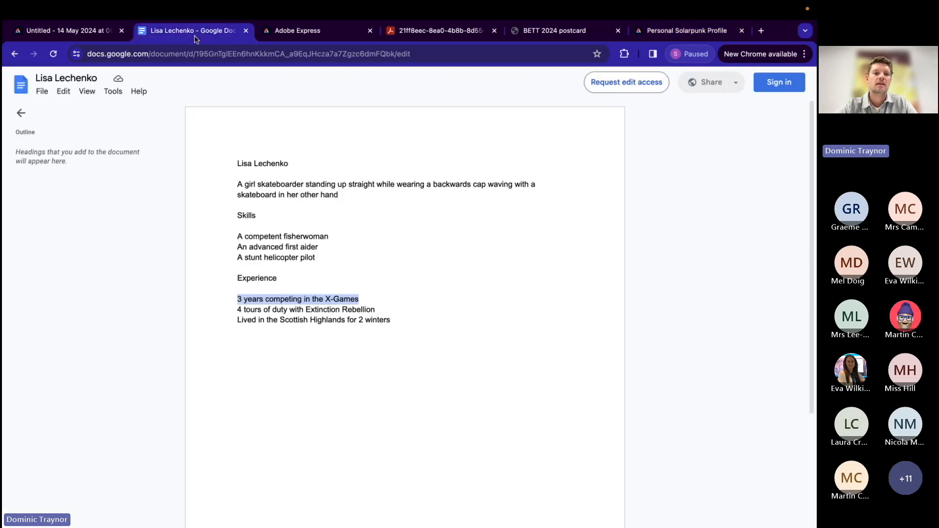
pyautogui.moveTo(236, 312); pyautogui.dragTo(374, 310)
pyautogui.hotkey('ctrl', 'c')
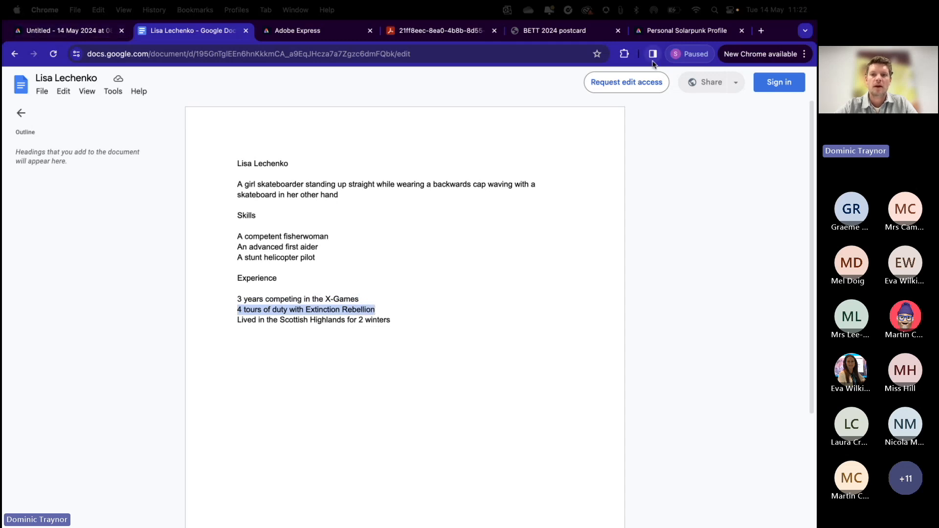
pyautogui.click(688, 31)
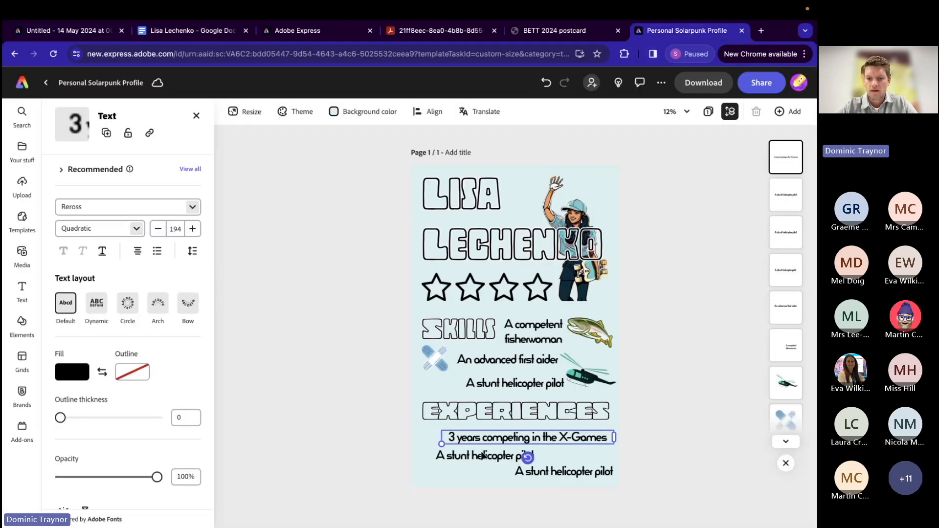
# Step: Replace the second row under EXPERIENCES with "4 tours of duty with Extinction Rebellion", widen it to one line, and shift it toward the page's left edge
pyautogui.click(483, 456)
pyautogui.doubleClick(482, 456)
pyautogui.hotkey('ctrl', 'a')
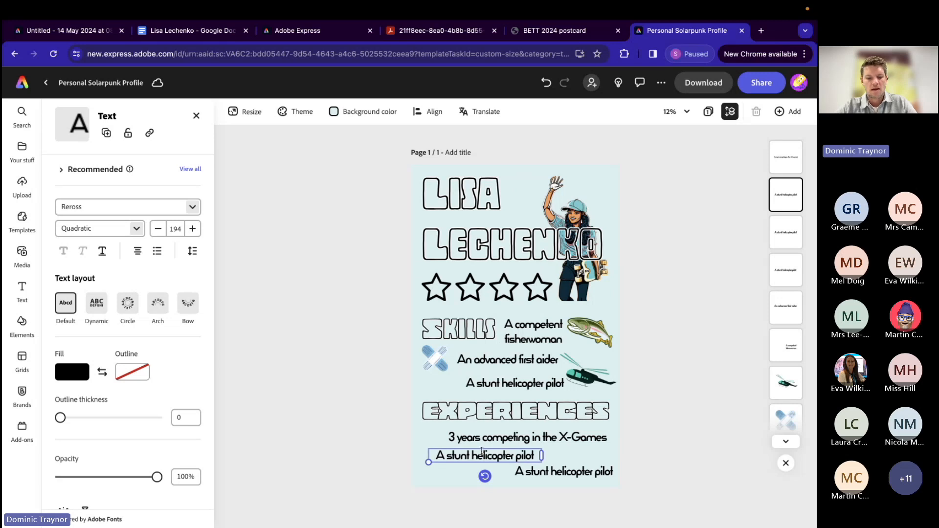
pyautogui.hotkey('ctrl', 'v')
pyautogui.moveTo(542, 462); pyautogui.dragTo(615, 459)
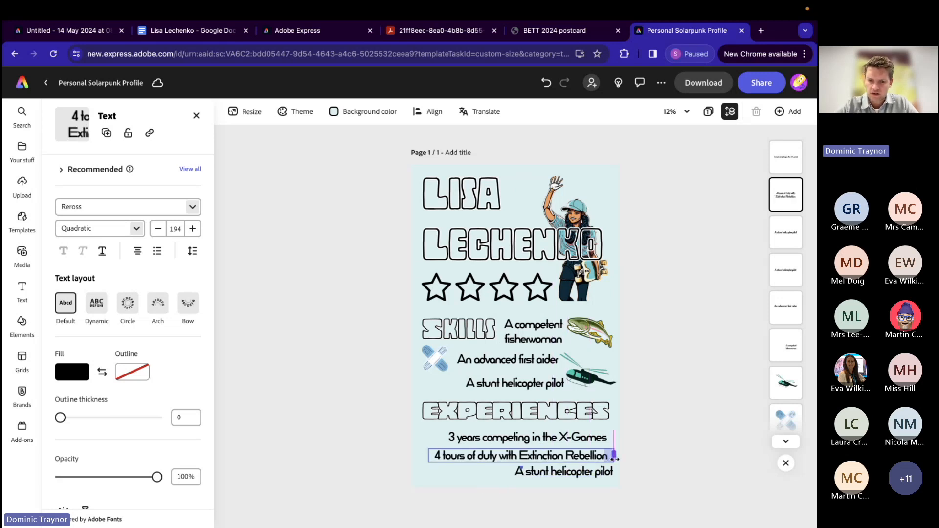
pyautogui.moveTo(564, 448); pyautogui.dragTo(553, 450)
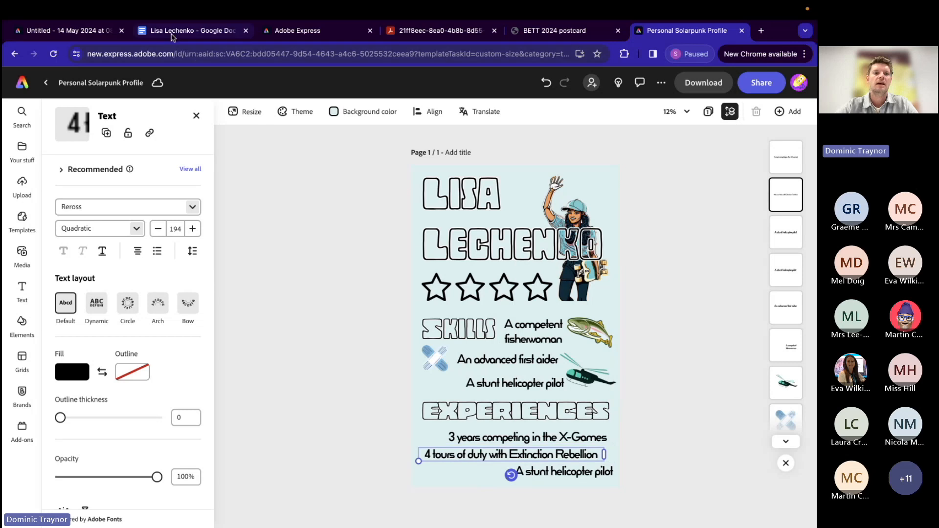
# Step: Copy "Lived in the Scottish Highlands for 2 winters" from the Google Docs notes and return to the poster in Adobe Express
pyautogui.click(191, 30)
pyautogui.moveTo(238, 321); pyautogui.dragTo(382, 320)
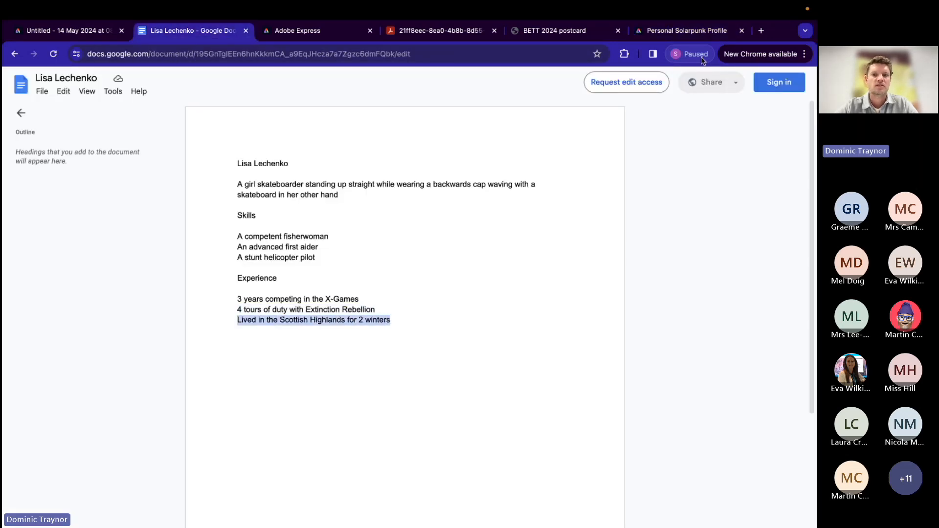
pyautogui.click(687, 30)
# Step: Replace the last row under EXPERIENCES with "Lived in the Scottish Highlands for 2 winters", fit it on one line, and position it within the page
pyautogui.click(547, 473)
pyautogui.doubleClick(547, 473)
pyautogui.moveTo(615, 473); pyautogui.dragTo(427, 477)
pyautogui.write('Lived in the Scottish Highlands for 2 winters')
pyautogui.moveTo(511, 468); pyautogui.dragTo(503, 468)
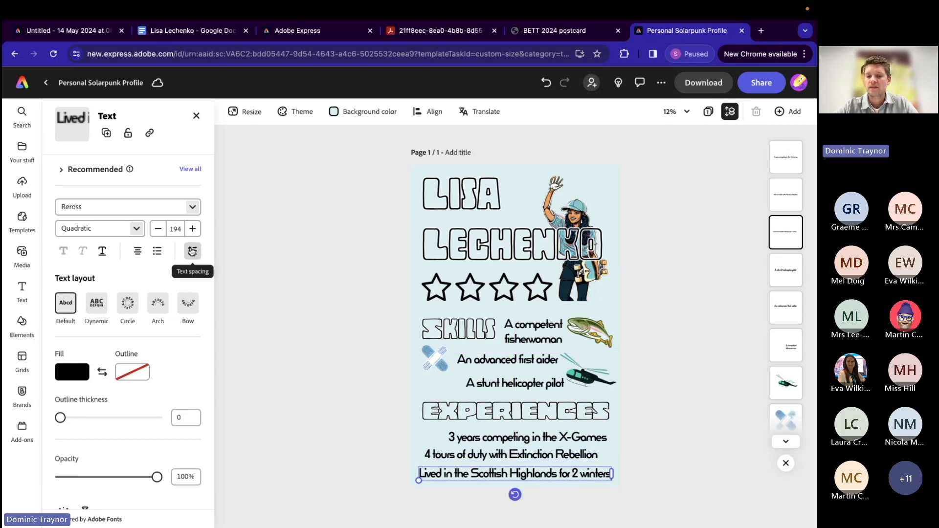
# Step: Tighten the Scottish Highlands text's letter spacing to -117 and move the line slightly toward the page's right edge
pyautogui.click(192, 252)
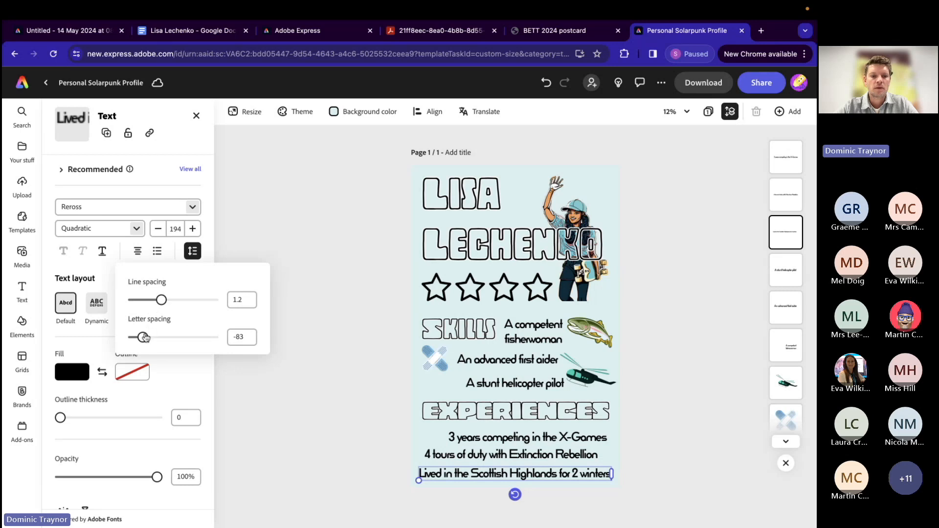
pyautogui.moveTo(145, 336); pyautogui.dragTo(138, 337)
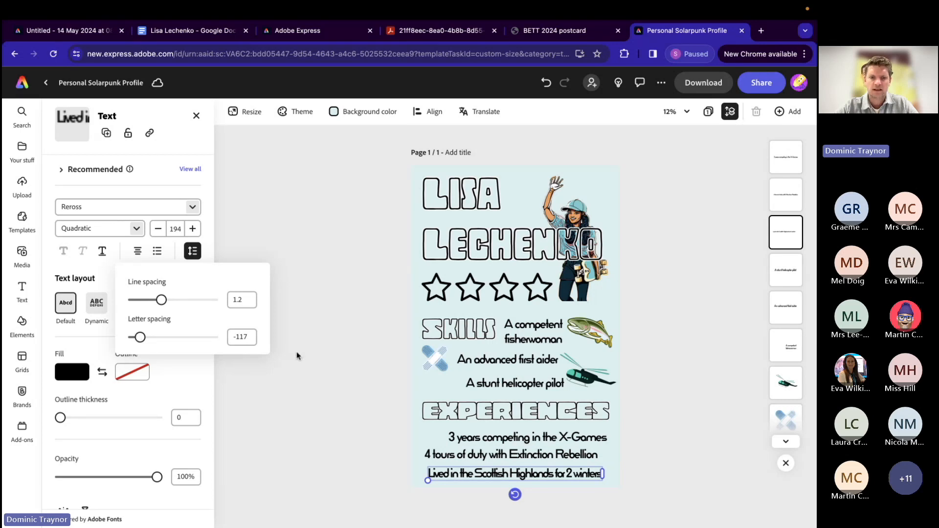
pyautogui.click(323, 361)
pyautogui.moveTo(470, 472); pyautogui.dragTo(479, 469)
pyautogui.click(330, 405)
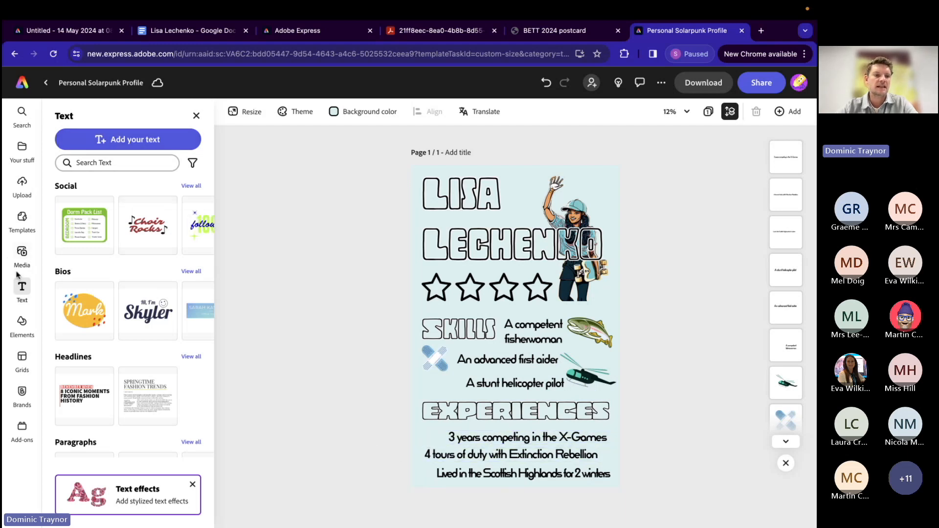
# Step: Search the design assets for "skateboard", add the yellow cartoon skateboard, and place it small and tilted before the X-Games text
pyautogui.click(22, 322)
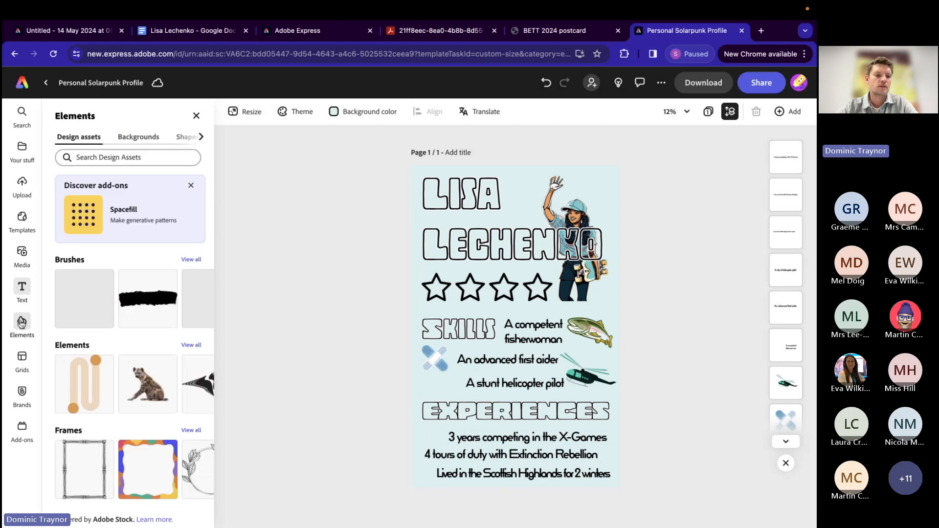
pyautogui.click(103, 151)
pyautogui.write('ska')
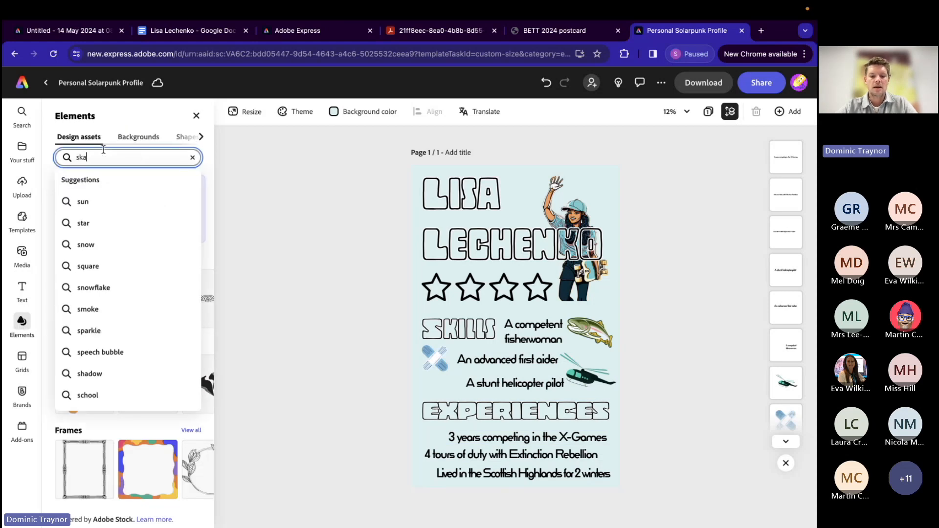
pyautogui.write('teboard')
pyautogui.press('Return')
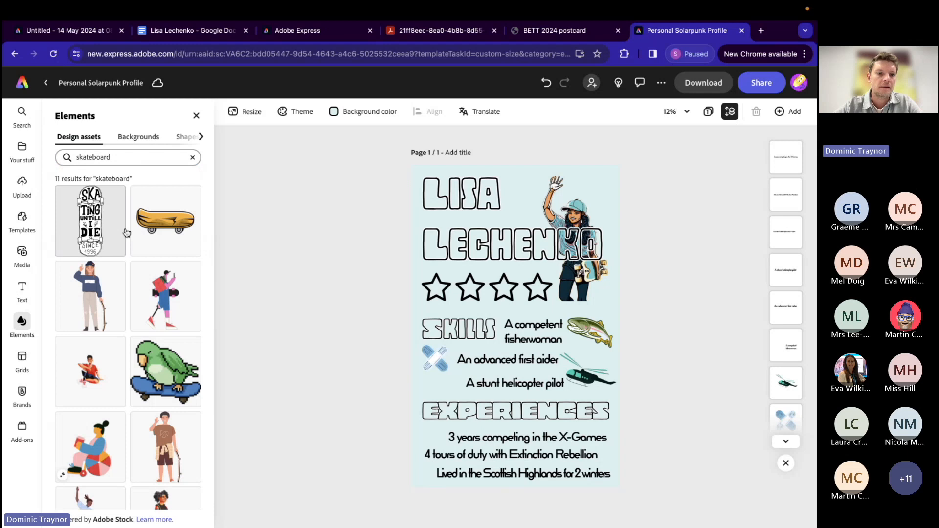
pyautogui.click(151, 236)
pyautogui.moveTo(514, 325); pyautogui.dragTo(439, 439)
# Step: Shrink the X-Games text to size 183 so it clears the skateboard
pyautogui.click(494, 440)
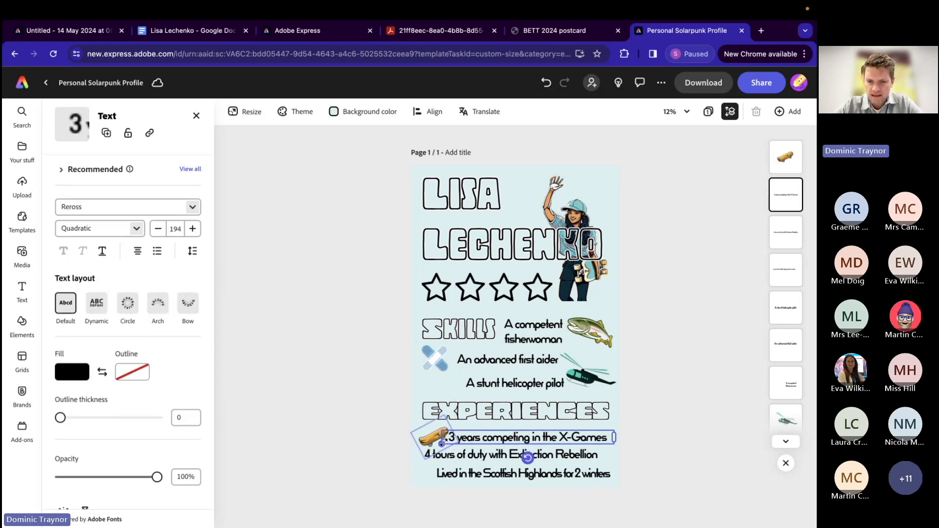
pyautogui.moveTo(442, 438); pyautogui.dragTo(451, 442)
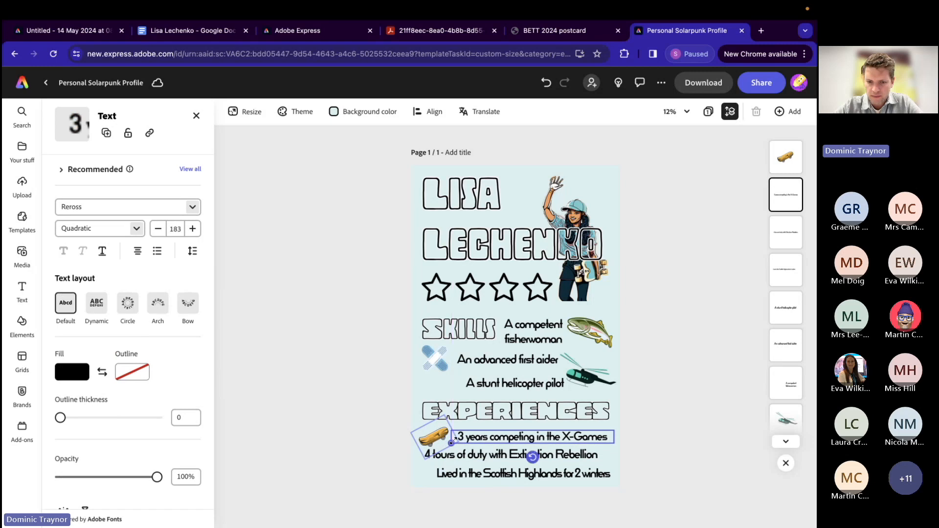
pyautogui.click(392, 451)
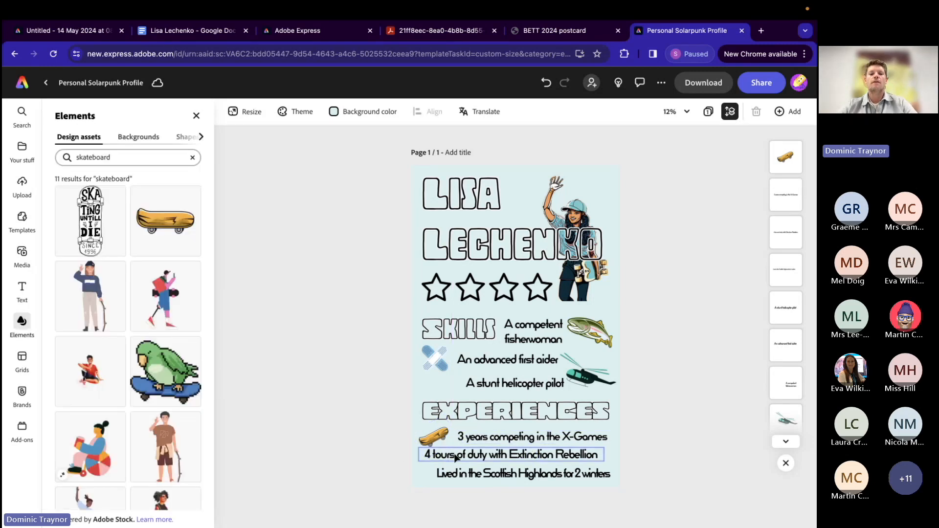
# Step: Search the design assets for "skull" to illustrate the Extinction Rebellion line
pyautogui.click(490, 454)
pyautogui.click(22, 324)
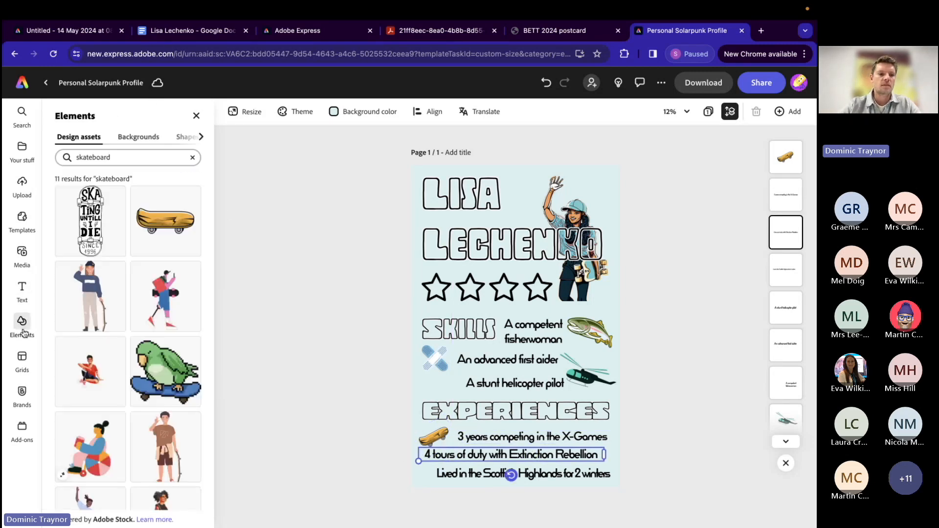
pyautogui.click(95, 157)
pyautogui.doubleClick(95, 157)
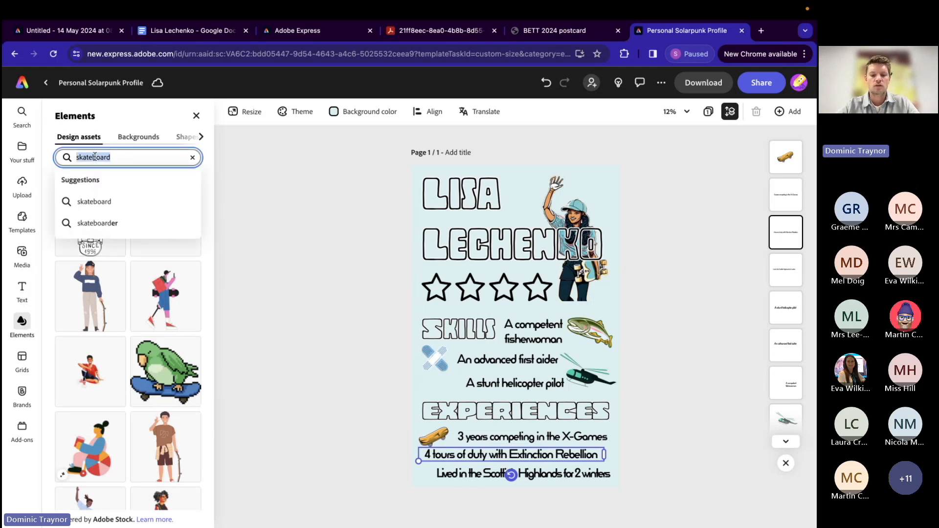
pyautogui.write('skull')
pyautogui.press('Return')
# Step: Add the purple cartoon skull and place it small at the end of the Extinction Rebellion line
pyautogui.scroll(-4, 139, 334)
pyautogui.scroll(-10, 139, 334)
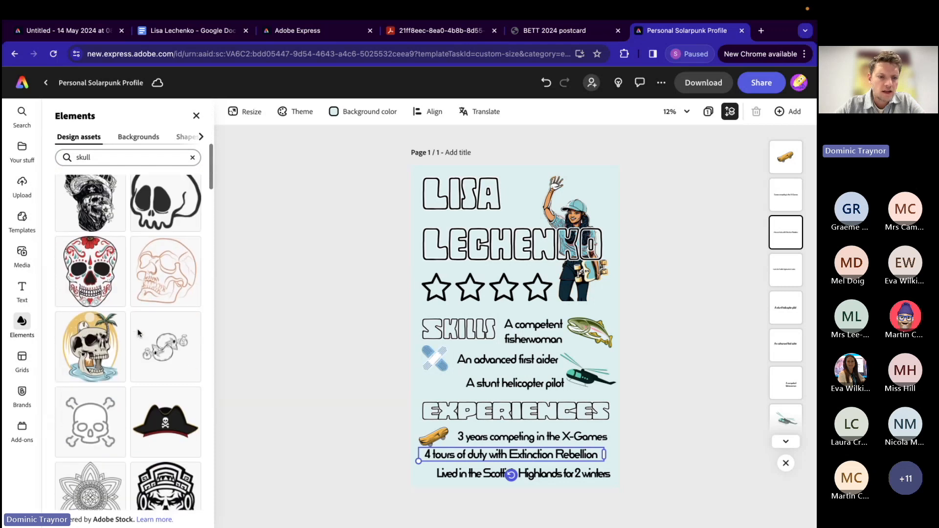
pyautogui.scroll(-1, 139, 334)
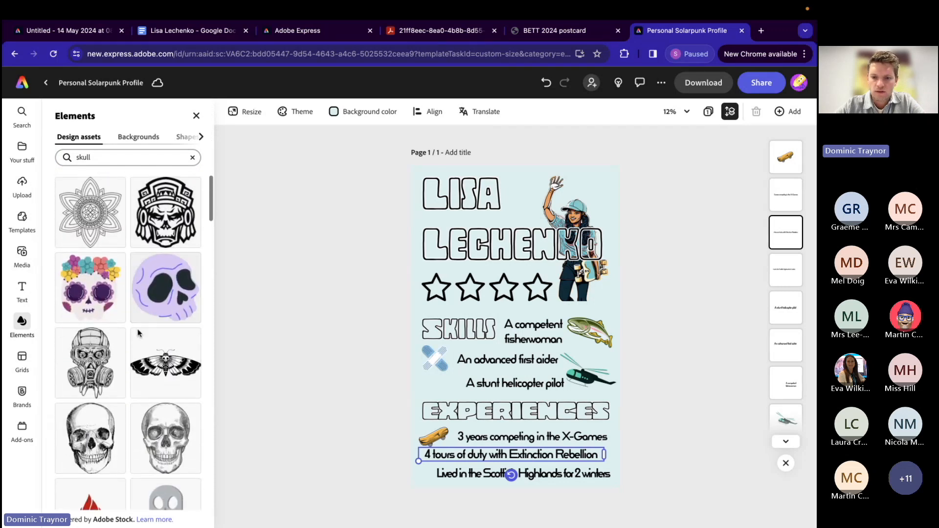
pyautogui.click(151, 292)
pyautogui.moveTo(518, 325); pyautogui.dragTo(591, 446)
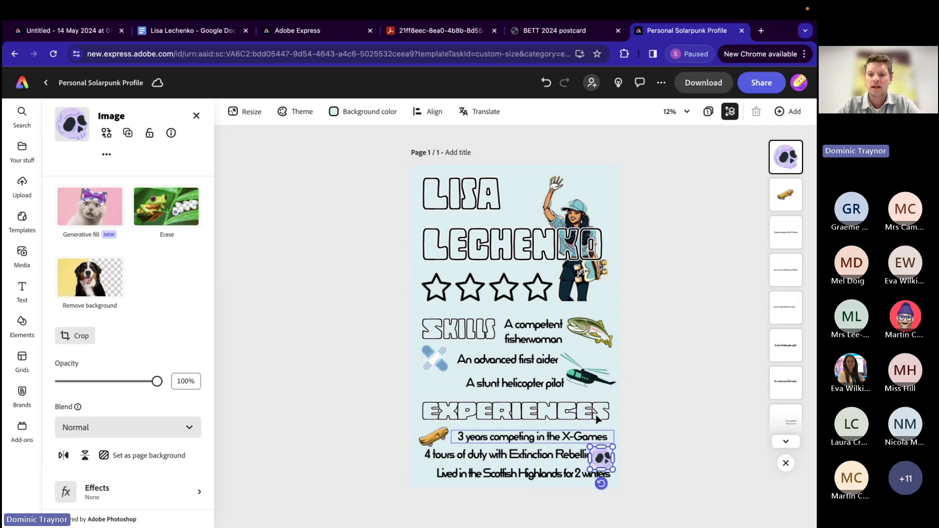
pyautogui.click(656, 334)
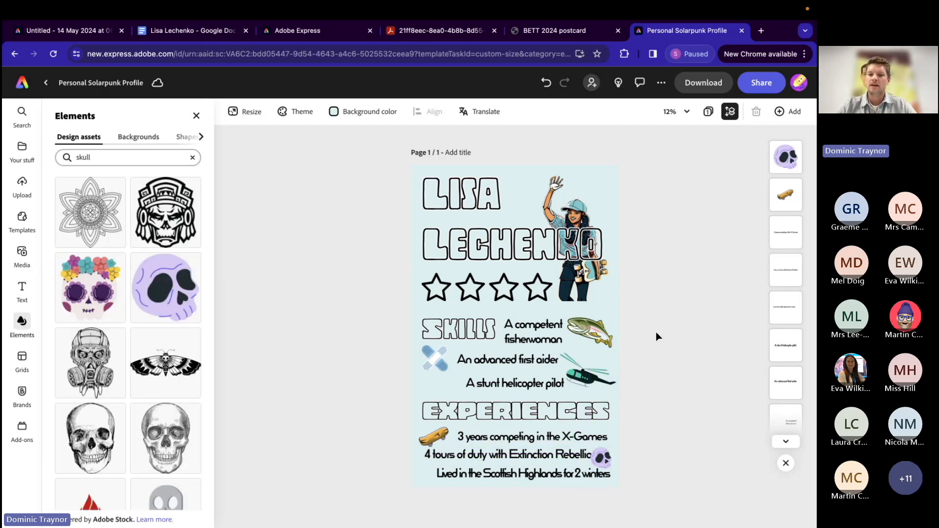
# Step: Nudge the skateboard up and closer to the X-Games text so it clears the Extinction Rebellion line
pyautogui.click(687, 113)
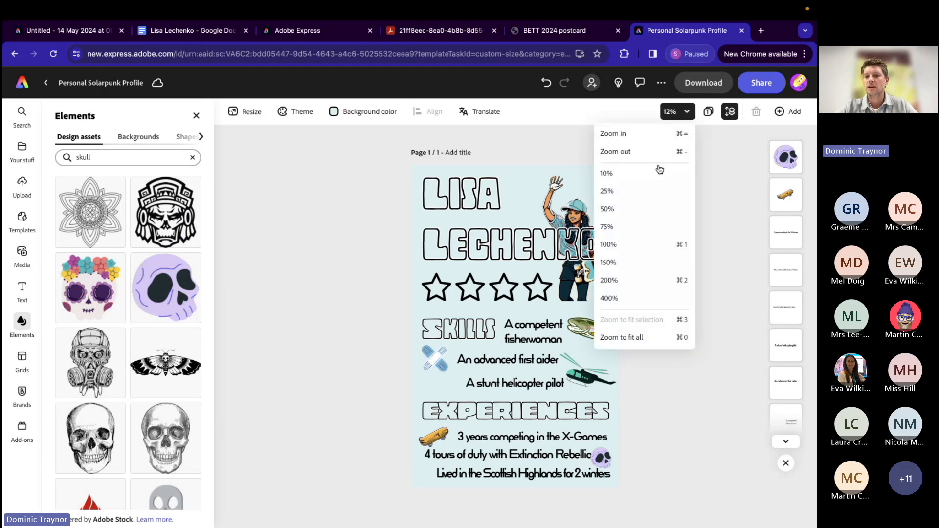
pyautogui.click(629, 227)
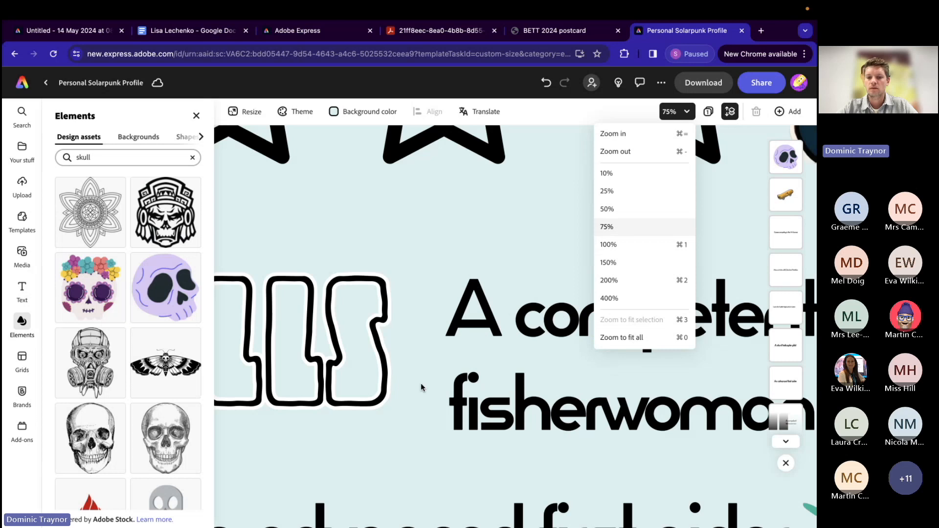
pyautogui.scroll(-10, 421, 384)
pyautogui.scroll(-5, 421, 384)
pyautogui.hscroll(-5, 421, 384)
pyautogui.scroll(3, 421, 383)
pyautogui.click(392, 287)
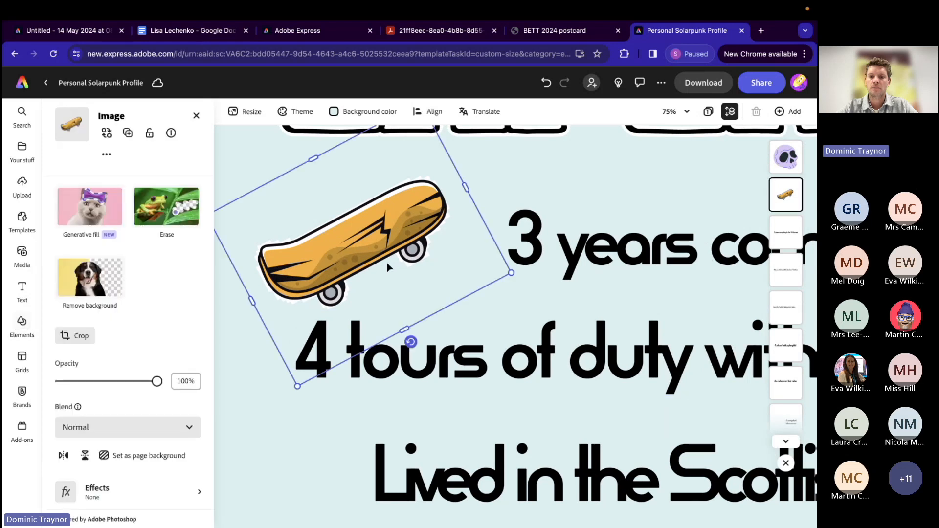
pyautogui.moveTo(385, 249); pyautogui.dragTo(396, 244)
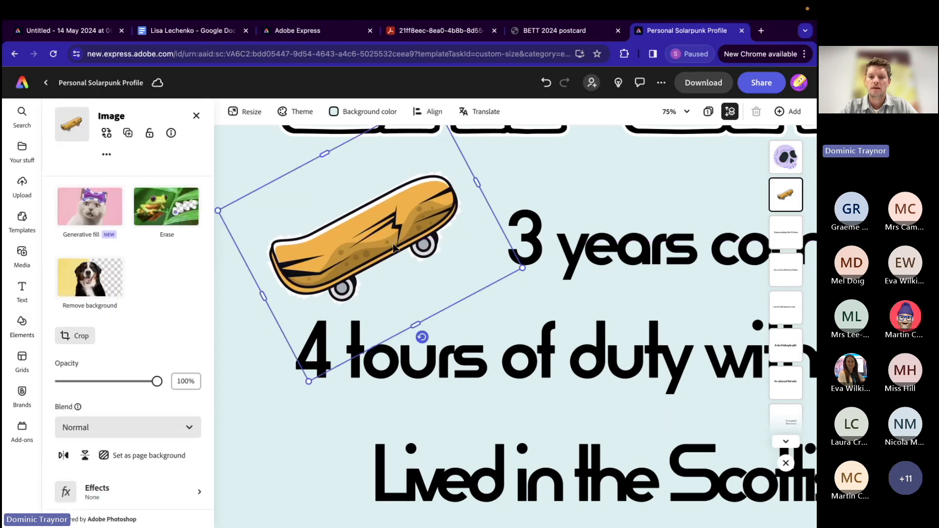
# Step: Shift the purple skull slightly up and outward at the end of the Extinction Rebellion line and send it behind the text
pyautogui.hscroll(10, 505, 347)
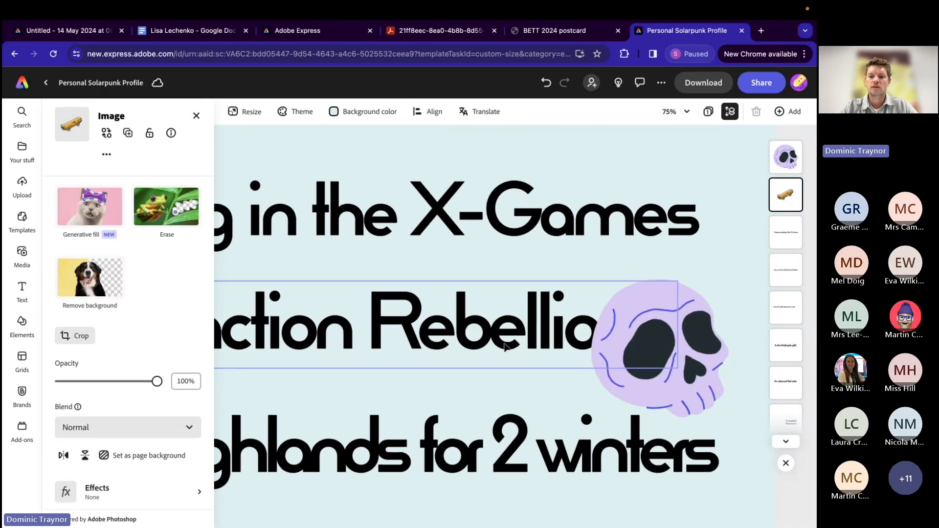
pyautogui.moveTo(676, 320); pyautogui.dragTo(684, 308)
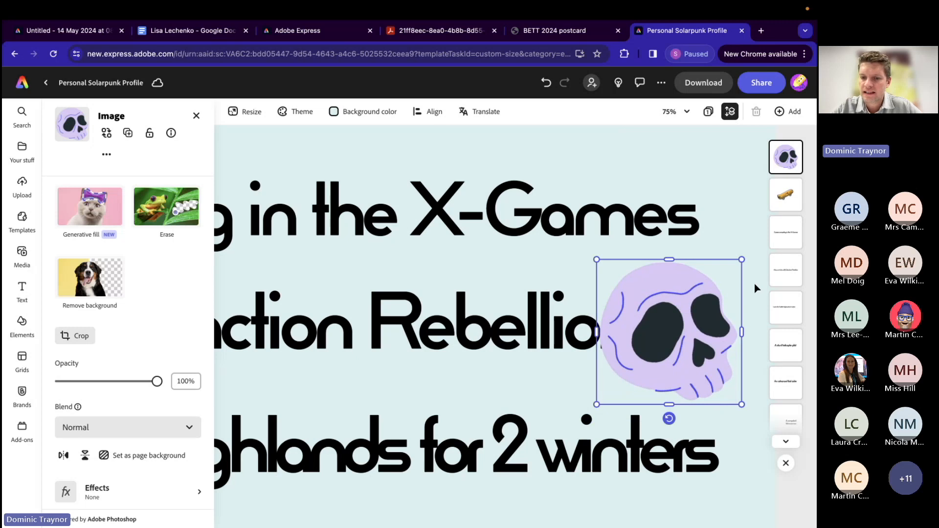
pyautogui.rightClick(657, 332)
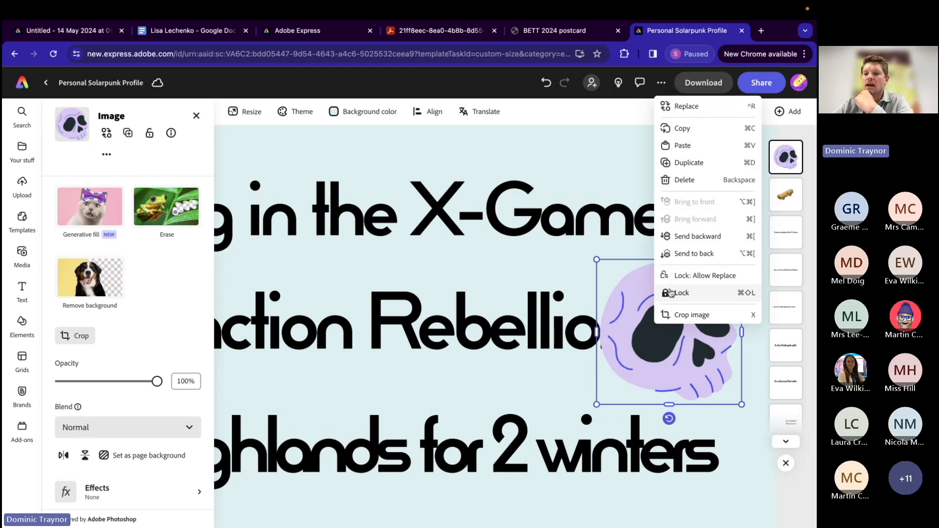
pyautogui.click(693, 237)
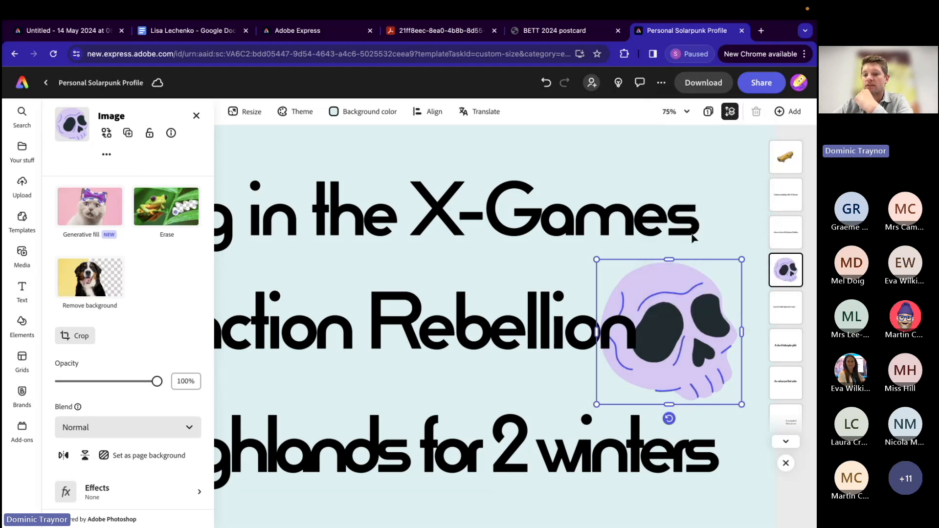
pyautogui.click(575, 277)
# Step: Search the design assets for "mountains" and add the orange mountain range to the poster
pyautogui.scroll(-1, 448, 435)
pyautogui.hscroll(-2, 448, 435)
pyautogui.hscroll(-10, 447, 435)
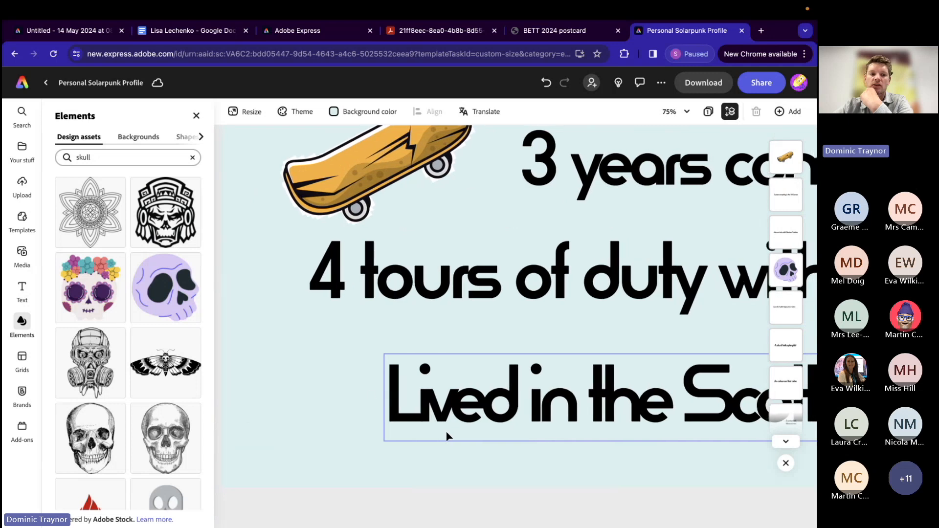
pyautogui.doubleClick(81, 157)
pyautogui.write('mountains')
pyautogui.press('Return')
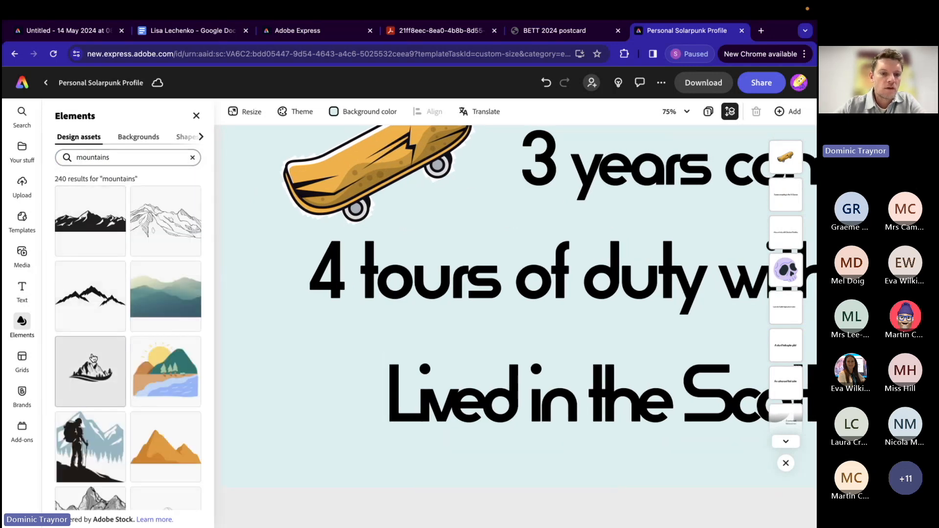
pyautogui.scroll(-2, 93, 357)
pyautogui.click(155, 363)
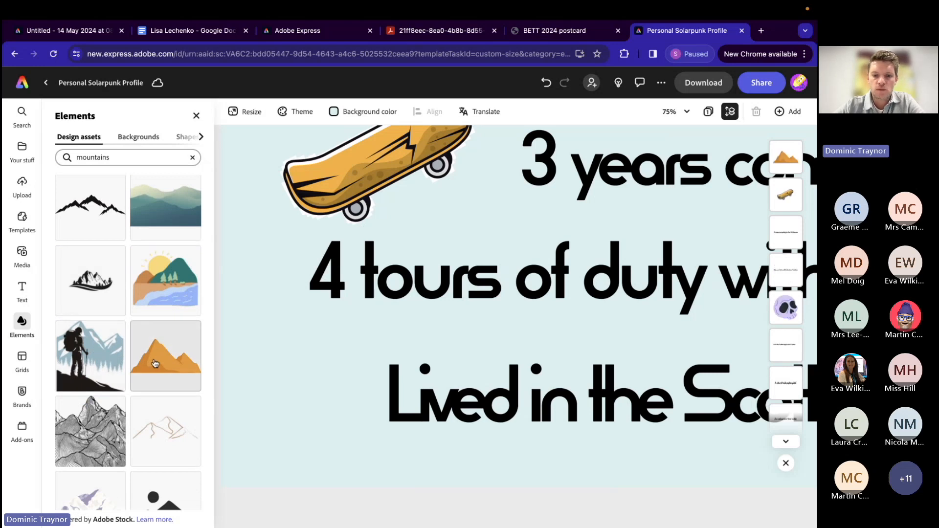
# Step: Place the mountains small at the start of the Scottish Highlands line and send them behind the text
pyautogui.scroll(-6, 413, 296)
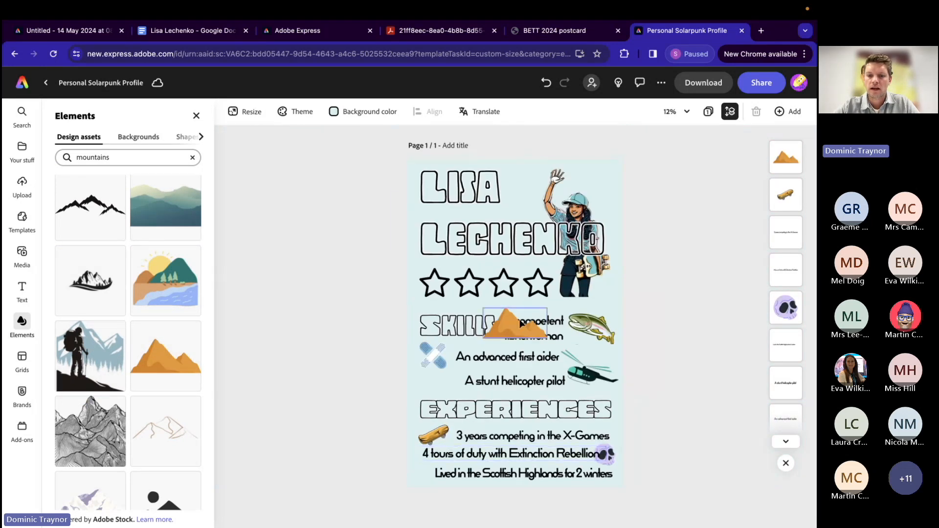
pyautogui.click(505, 327)
pyautogui.moveTo(507, 327); pyautogui.dragTo(434, 474)
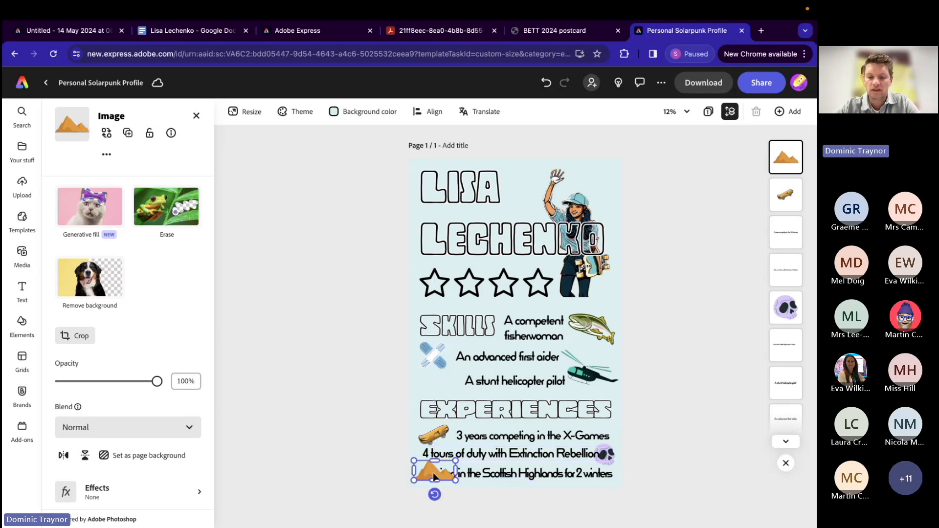
pyautogui.rightClick(435, 478)
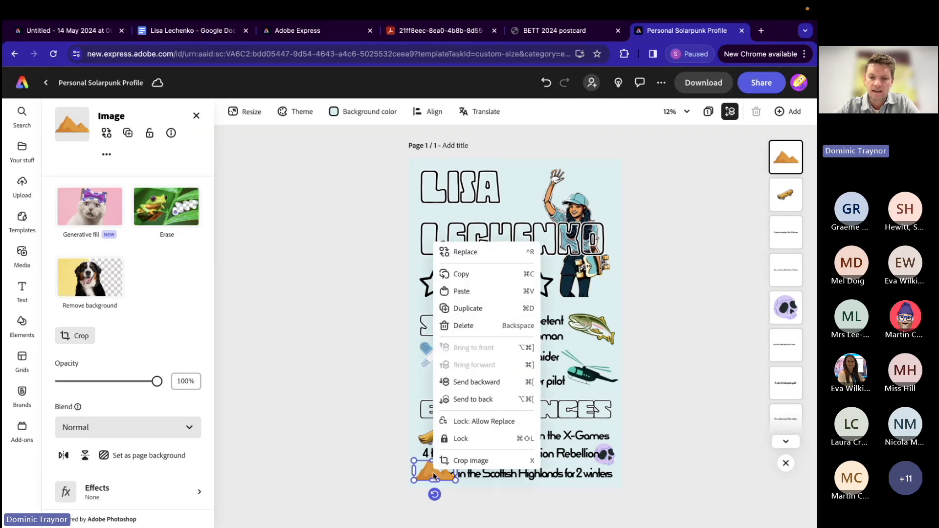
pyautogui.click(473, 399)
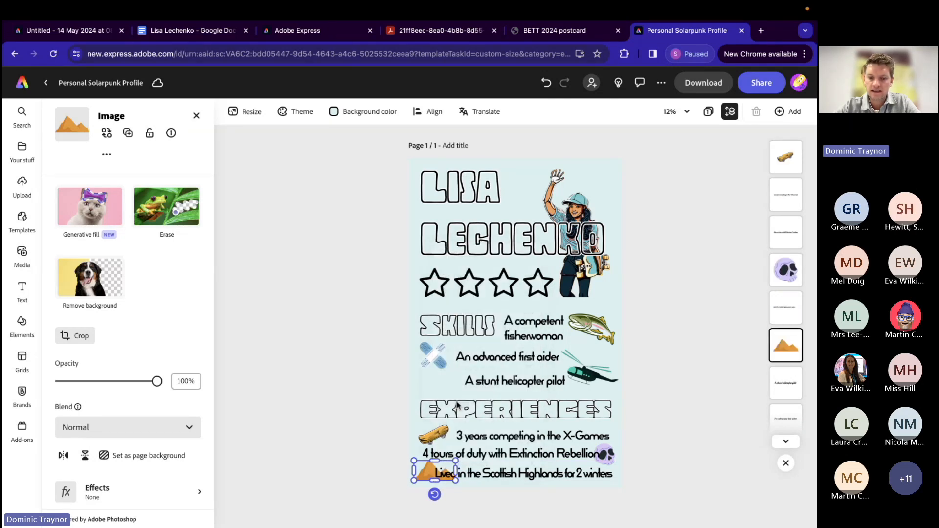
pyautogui.click(319, 433)
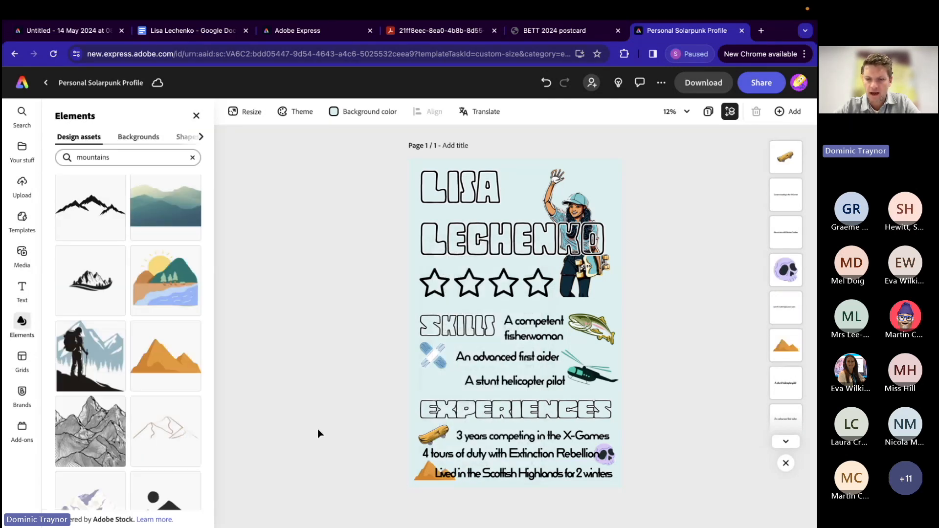
# Step: Recolour the mountains by applying the bright blue duotone effect
pyautogui.click(424, 477)
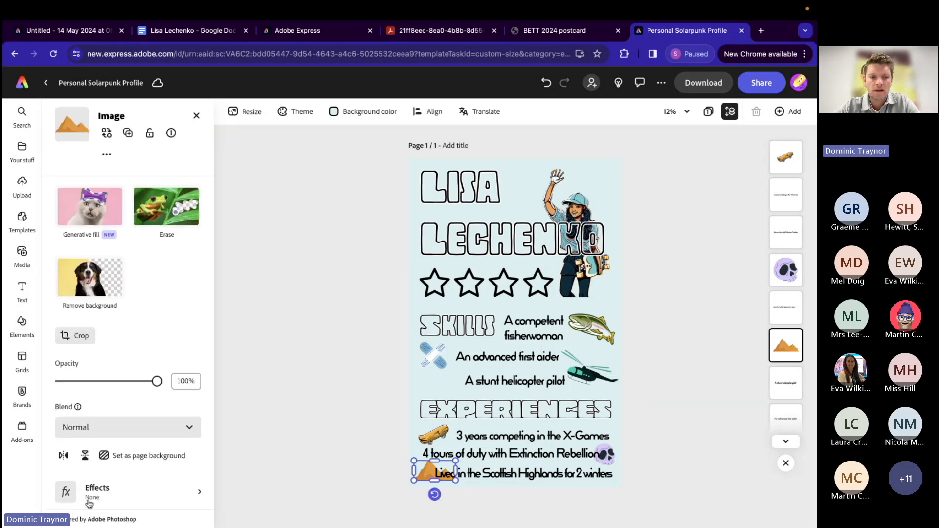
pyautogui.scroll(-3, 88, 504)
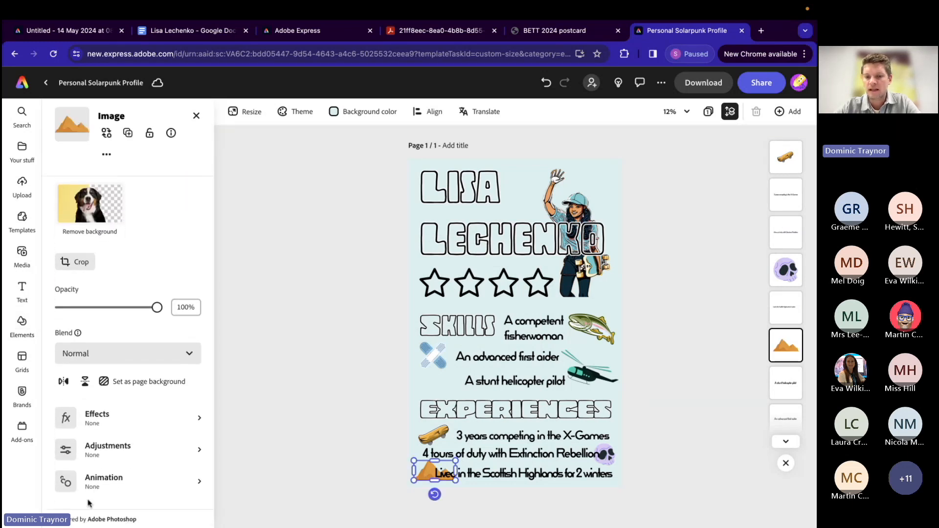
pyautogui.click(112, 417)
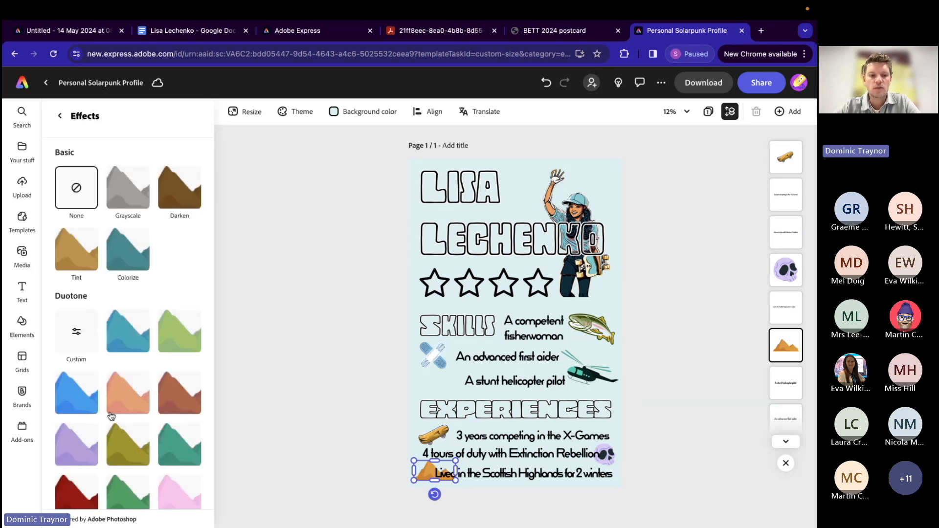
pyautogui.click(75, 402)
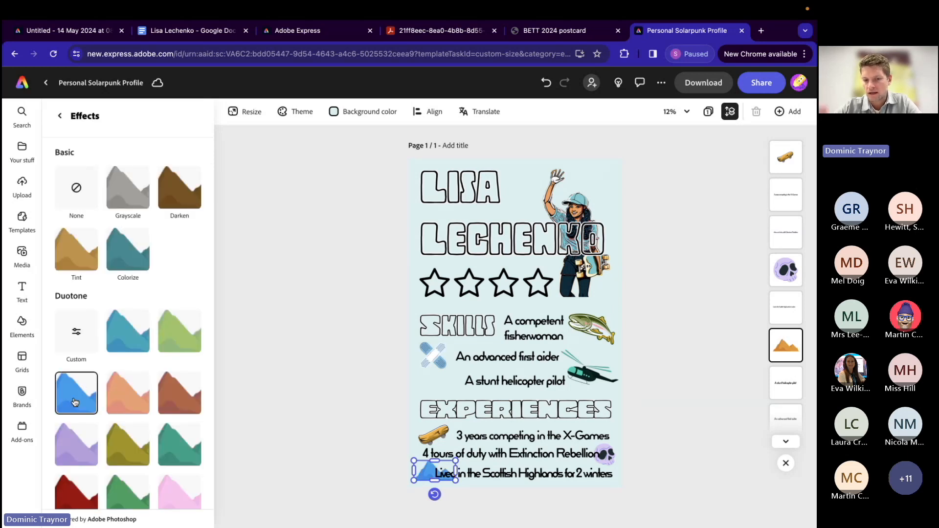
pyautogui.click(296, 399)
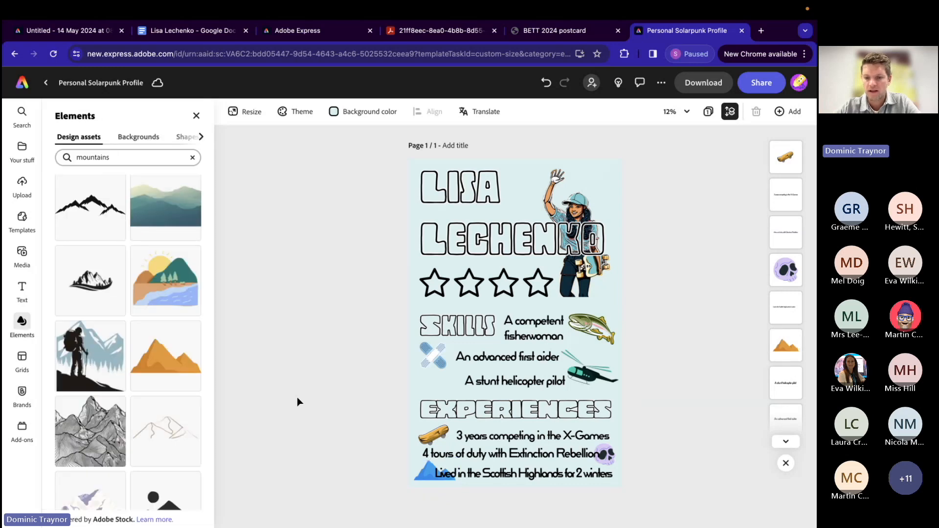
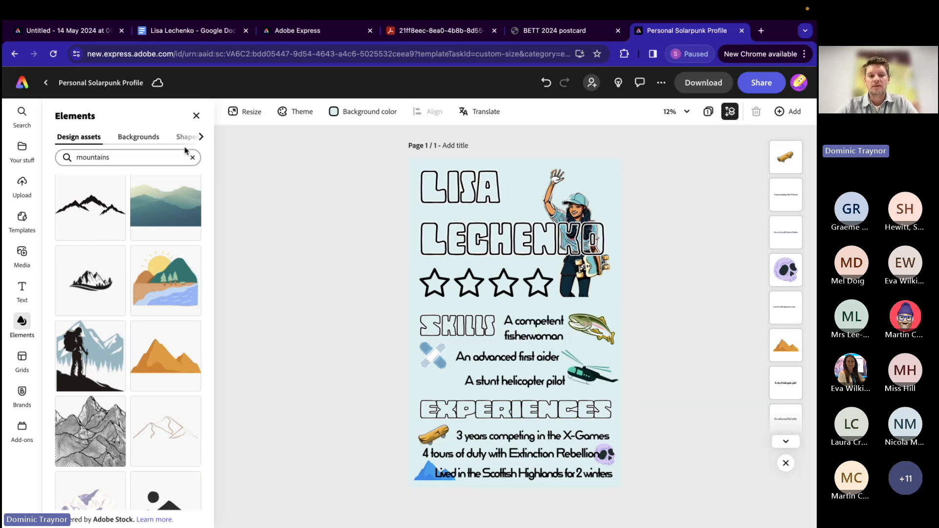
# Step: Clear the mountains search in the background assets and check the background of the finished example poster
pyautogui.click(196, 116)
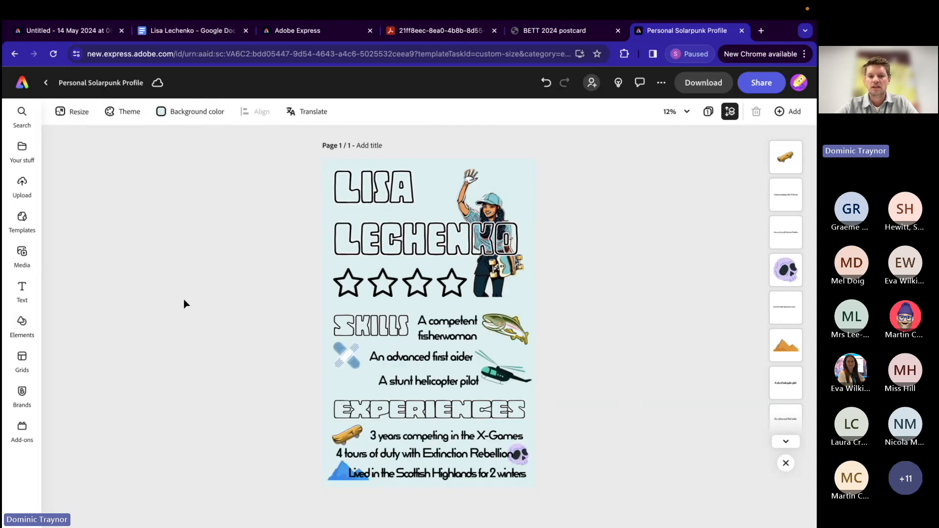
pyautogui.click(22, 323)
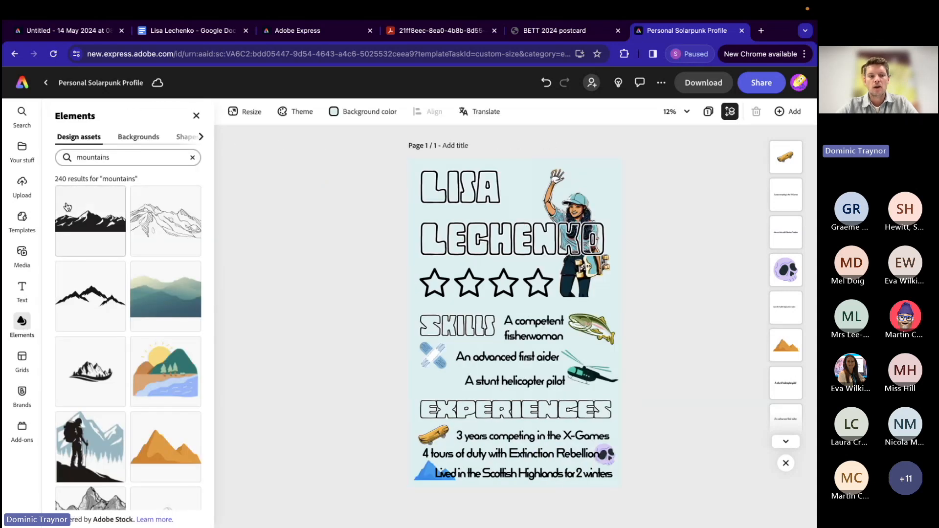
pyautogui.click(129, 138)
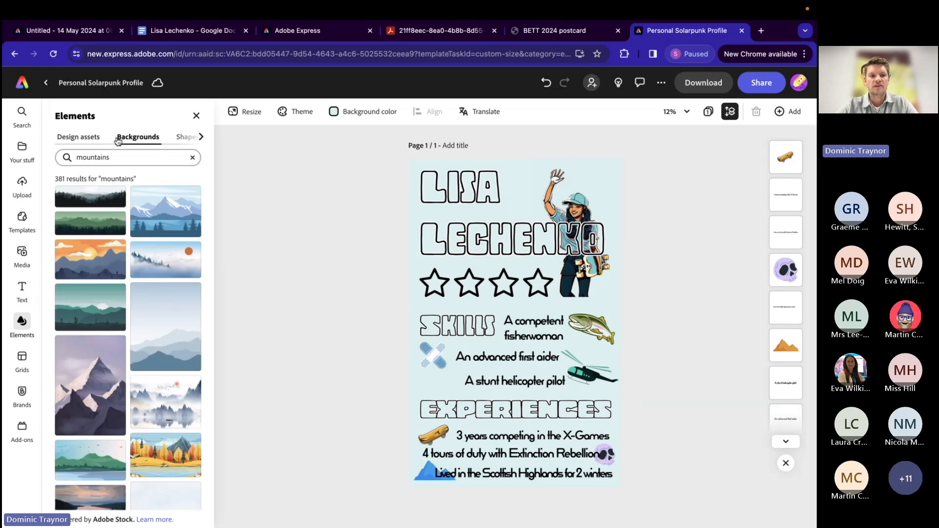
pyautogui.click(194, 159)
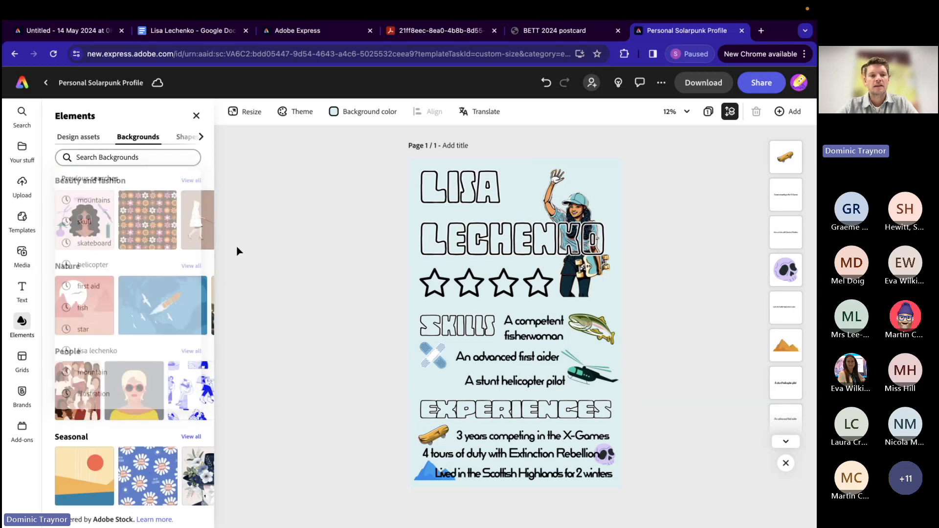
pyautogui.scroll(-5, 126, 345)
pyautogui.scroll(-4, 125, 345)
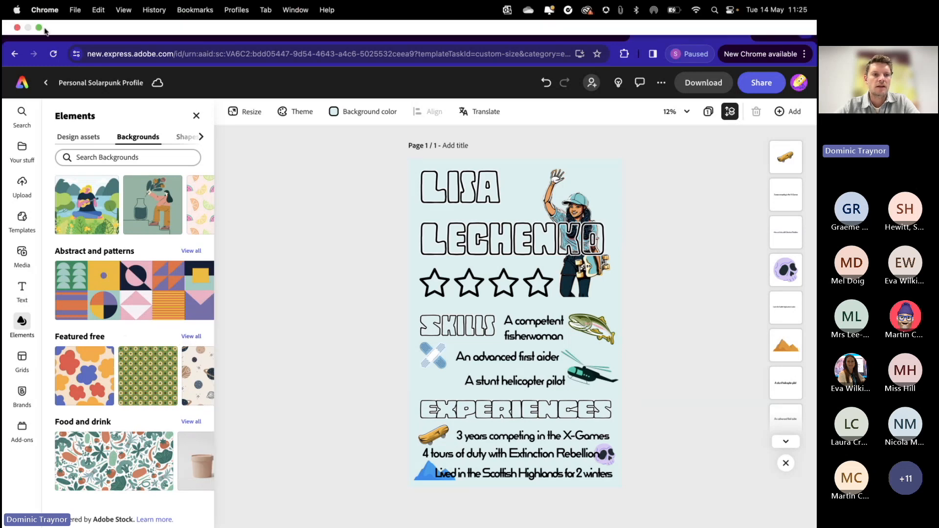
pyautogui.click(64, 22)
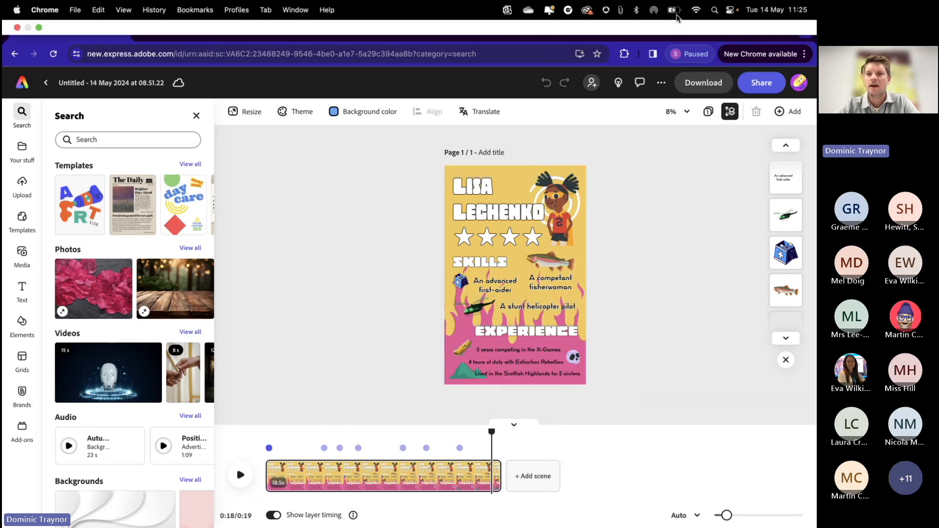
pyautogui.click(686, 31)
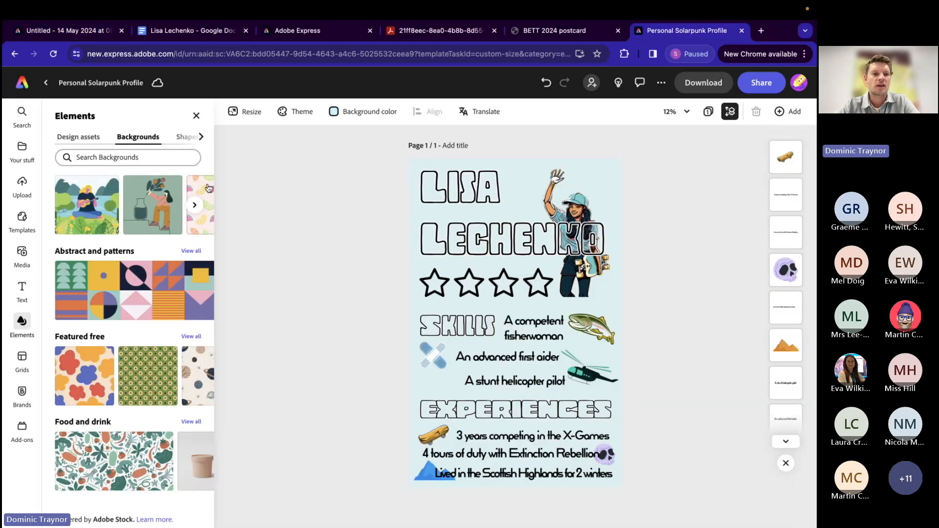
# Step: Set the pink and red flames image from the featured free backgrounds as the poster's background
pyautogui.click(190, 337)
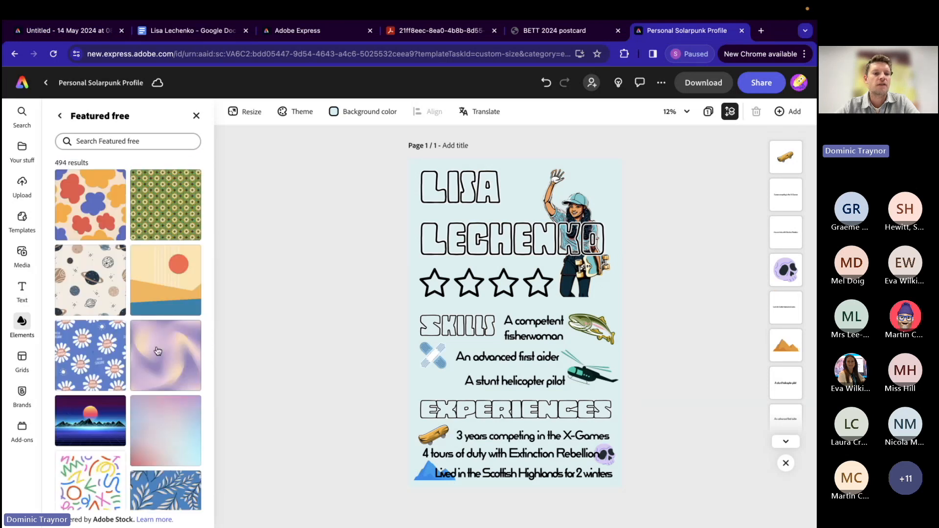
pyautogui.scroll(-15, 115, 367)
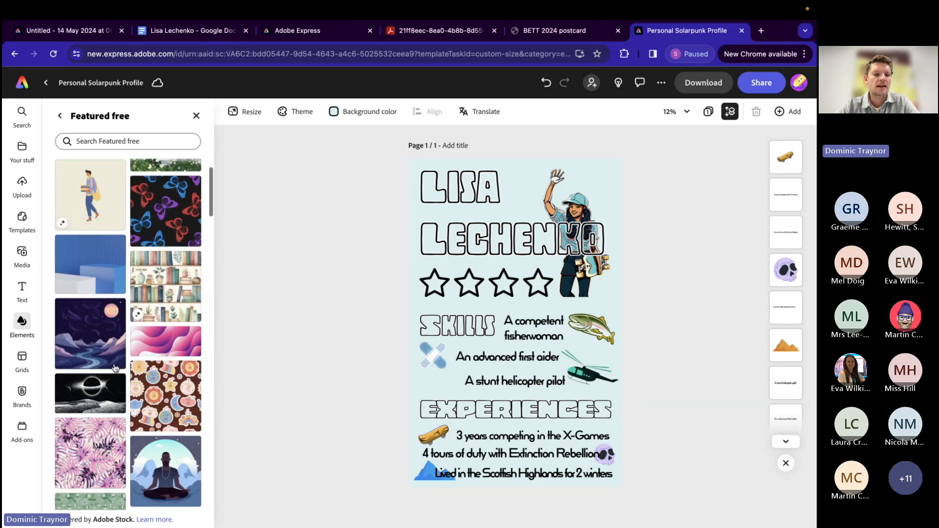
pyautogui.scroll(-15, 115, 368)
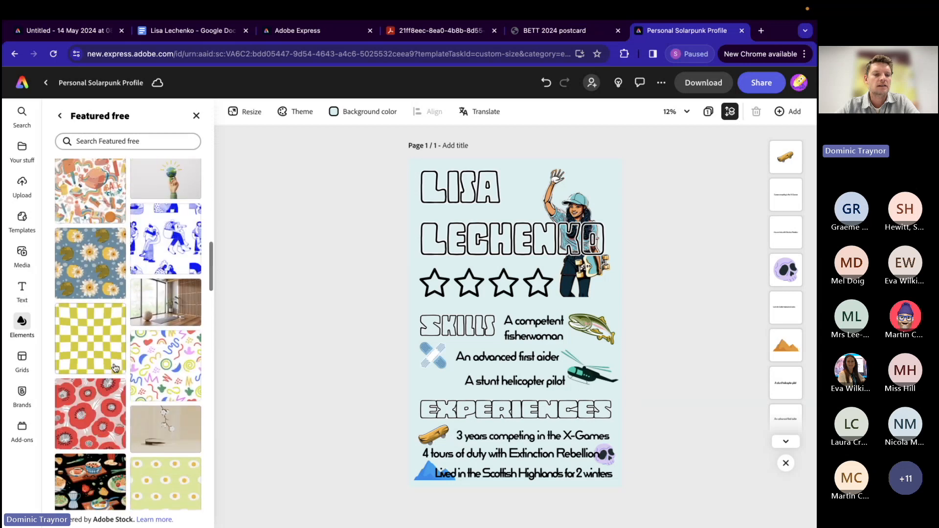
pyautogui.scroll(-5, 115, 367)
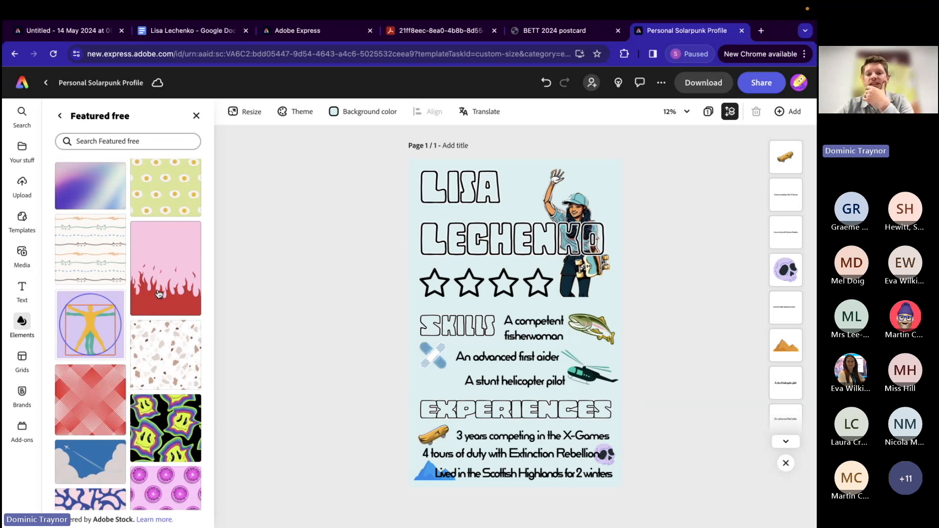
pyautogui.click(159, 294)
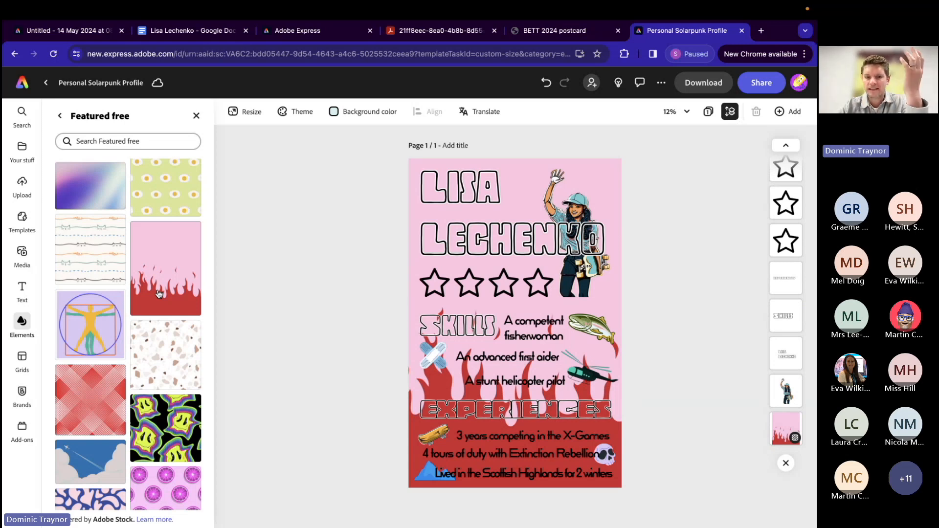
# Step: Try the yellow-pink, blue, lilac and orange-purple duotone effects on the flames background
pyautogui.click(196, 115)
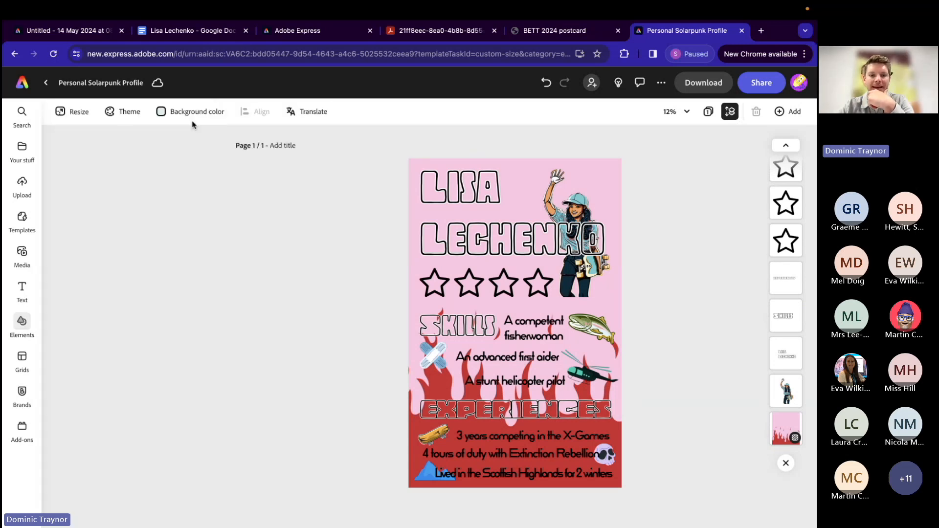
pyautogui.click(443, 164)
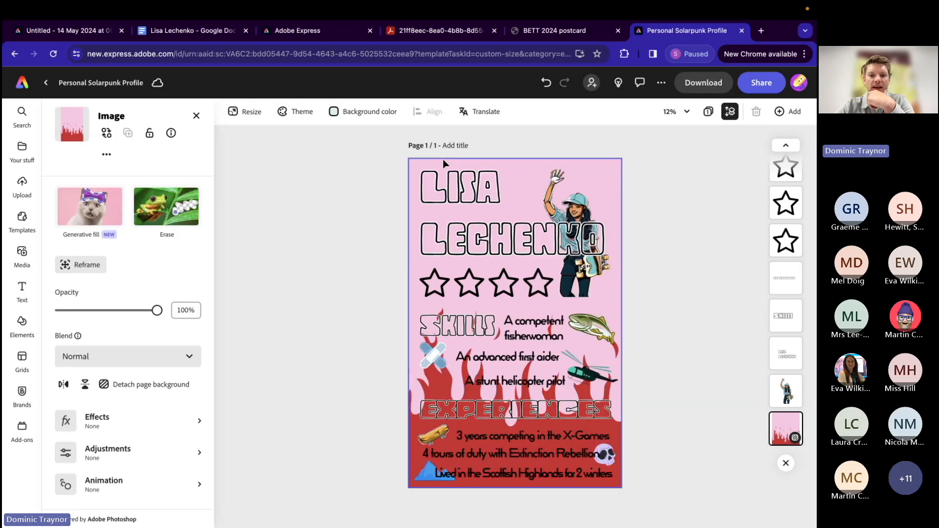
pyautogui.click(99, 423)
pyautogui.click(120, 404)
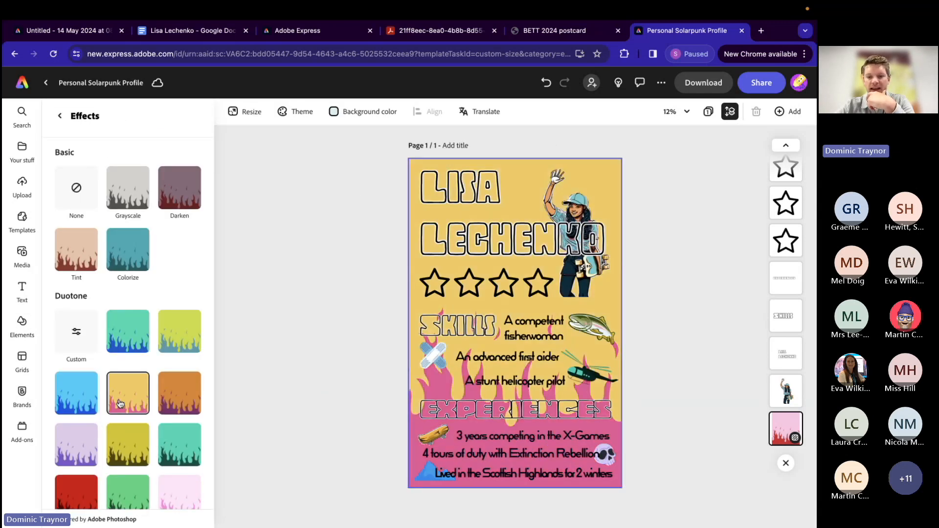
pyautogui.click(78, 406)
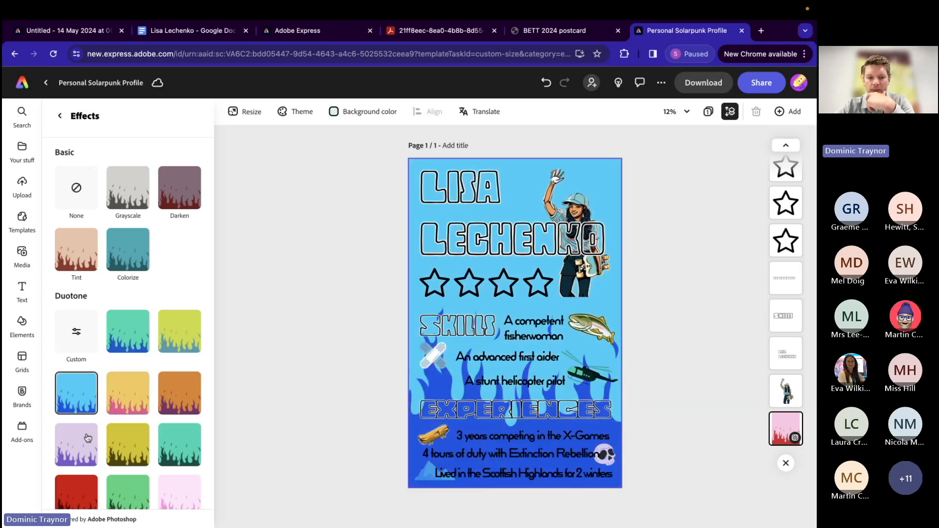
pyautogui.click(87, 456)
pyautogui.click(179, 399)
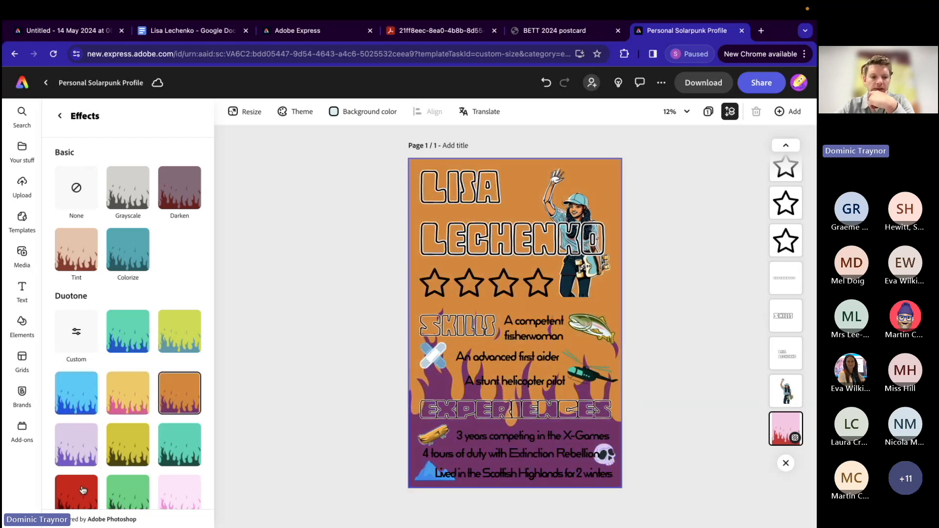
pyautogui.scroll(-2, 83, 484)
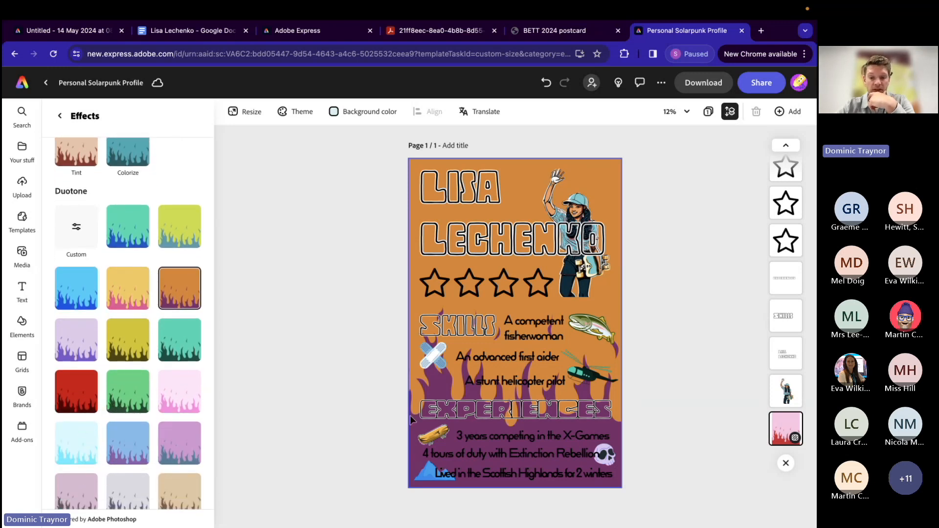
# Step: Enlarge the "A competent fisherwoman" caption to size 306 and remove its line break so it runs on one line
pyautogui.click(528, 333)
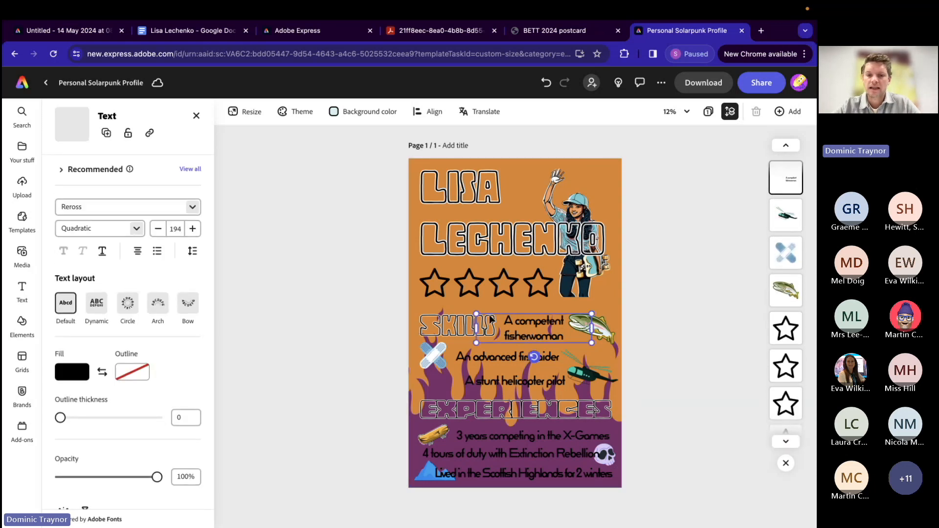
pyautogui.moveTo(476, 313); pyautogui.dragTo(418, 275)
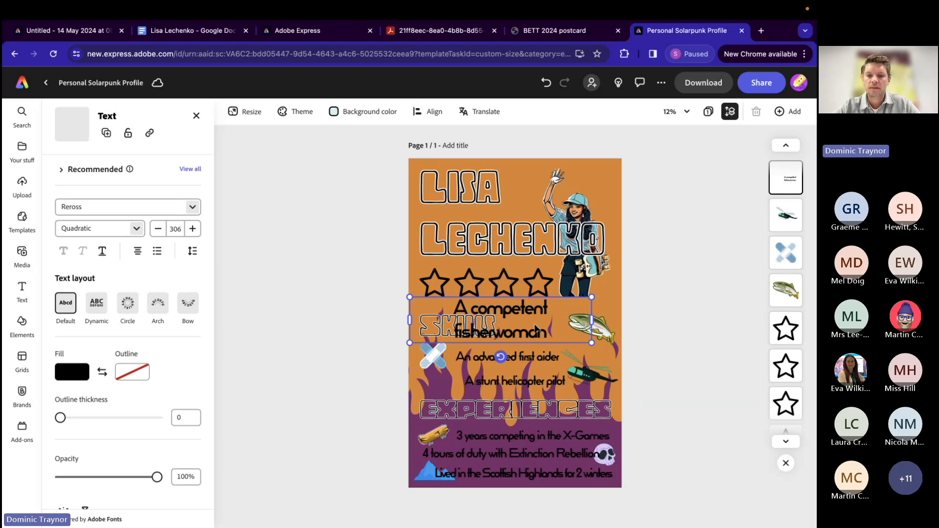
pyautogui.scroll(5, 536, 330)
pyautogui.doubleClick(345, 352)
pyautogui.click(342, 347)
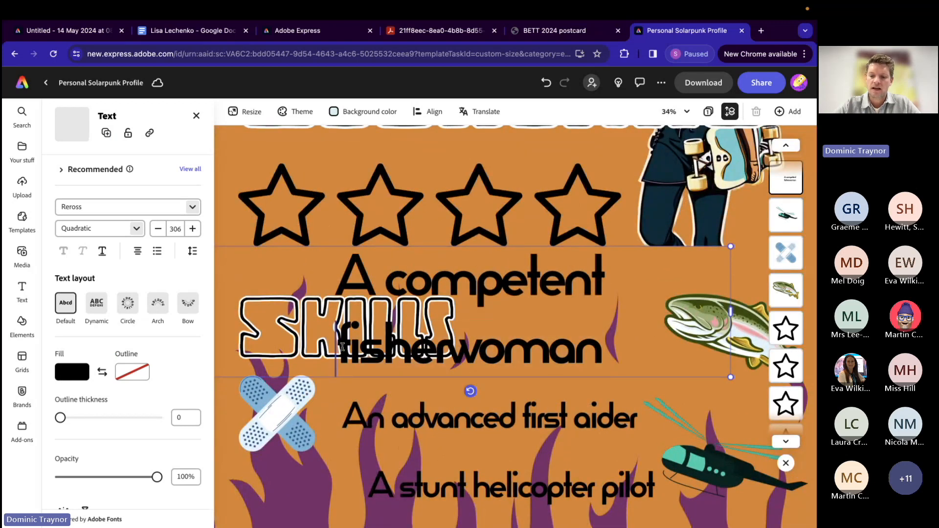
pyautogui.press('BackSpace')
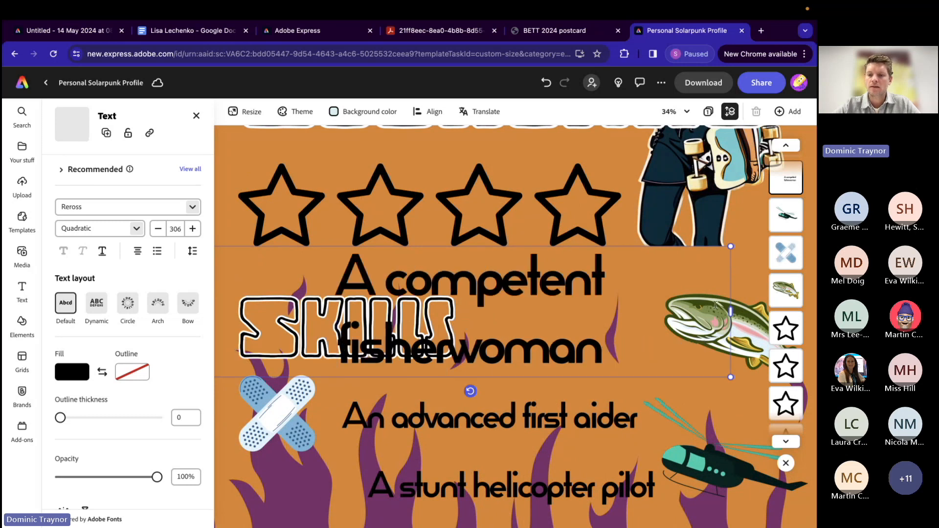
pyautogui.moveTo(744, 311); pyautogui.dragTo(798, 306)
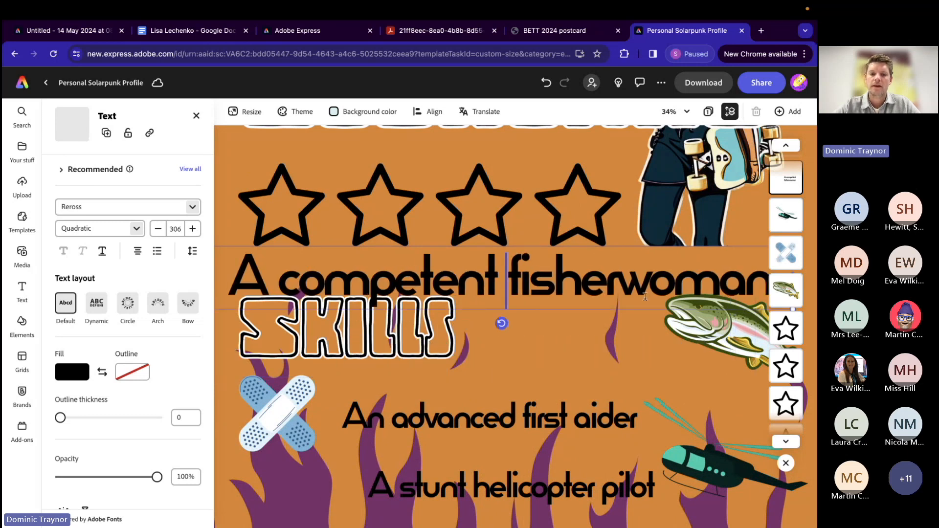
# Step: Try a line break before "fisherwoman" in the enlarged caption and remove it again
pyautogui.scroll(-5, 640, 297)
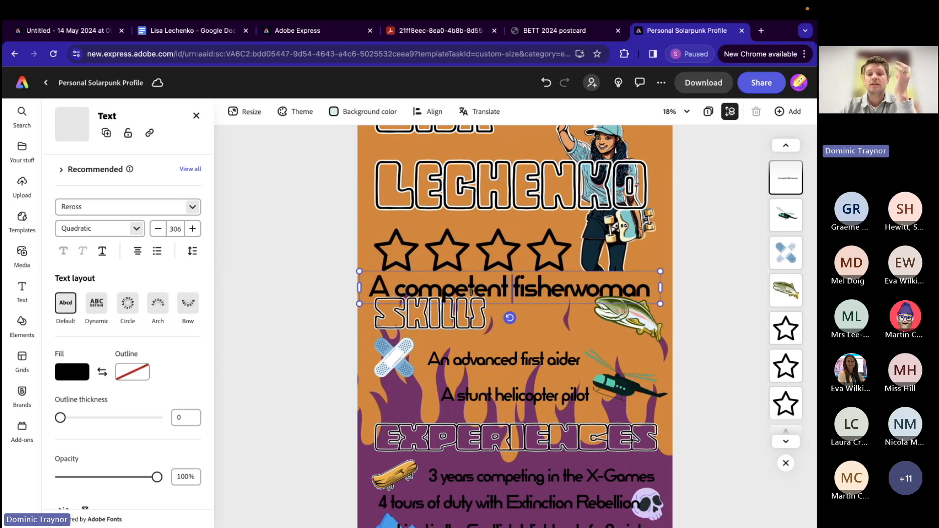
pyautogui.press('Return')
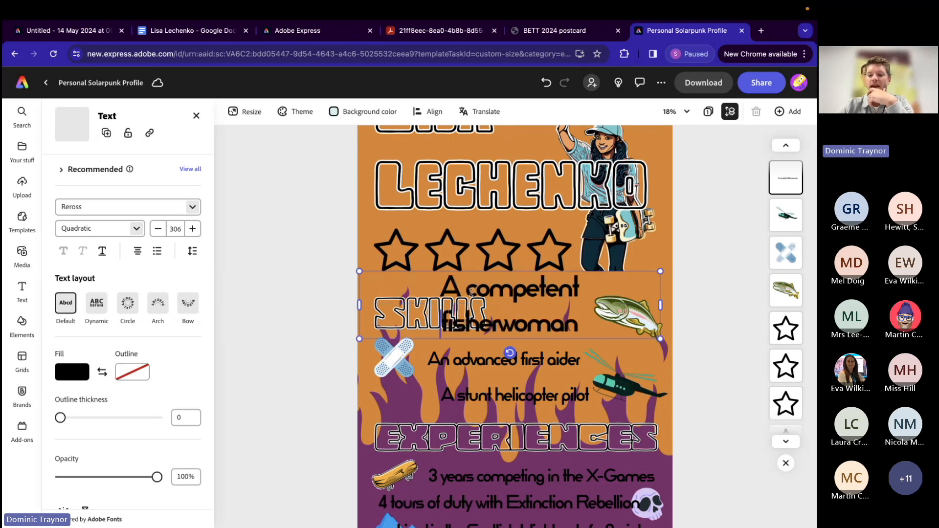
pyautogui.press('BackSpace')
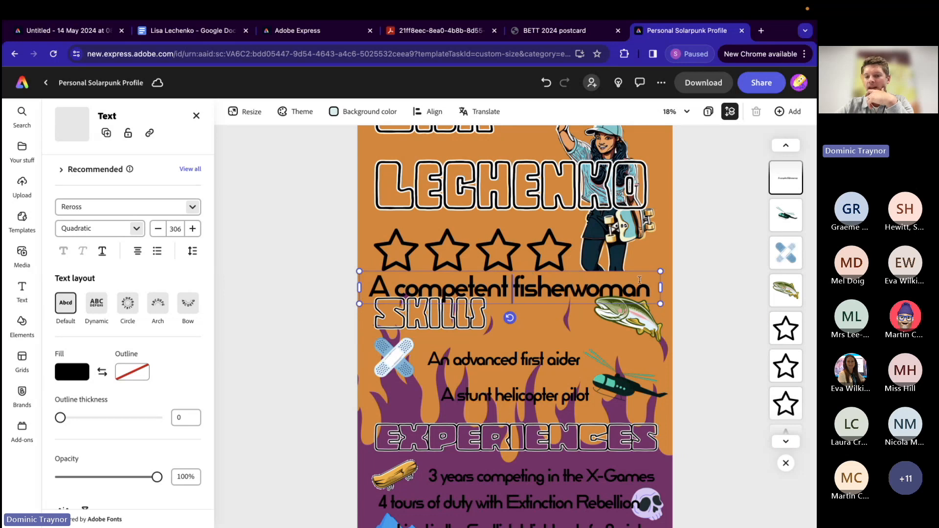
# Step: Narrow the fisherwoman caption so it wraps onto two lines, shrink it to size 168 and place it between the SKILLS heading and the fish
pyautogui.moveTo(660, 286); pyautogui.dragTo(541, 302)
pyautogui.moveTo(557, 300); pyautogui.dragTo(603, 303)
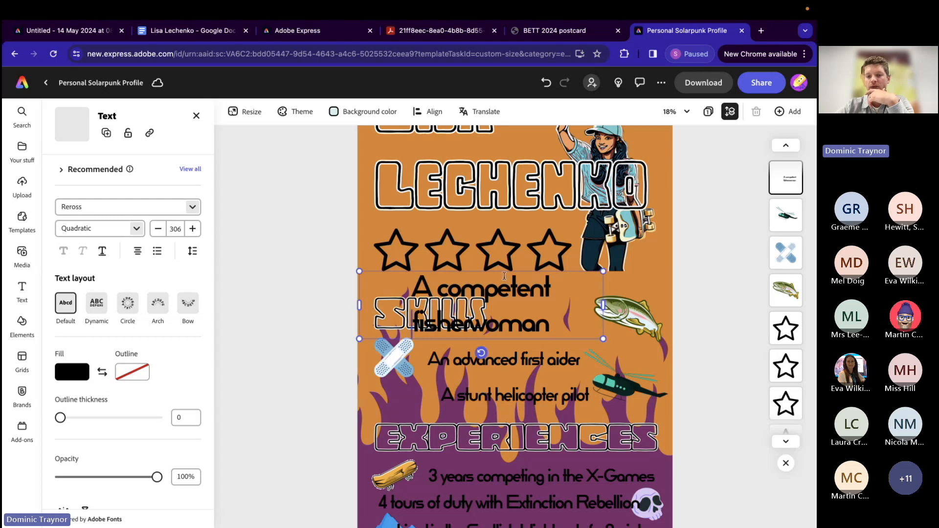
pyautogui.moveTo(360, 271); pyautogui.dragTo(472, 290)
pyautogui.moveTo(533, 301)
pyautogui.mouseDown()
pyautogui.moveTo(542, 291)
pyautogui.moveTo(544, 298)
pyautogui.mouseUp()
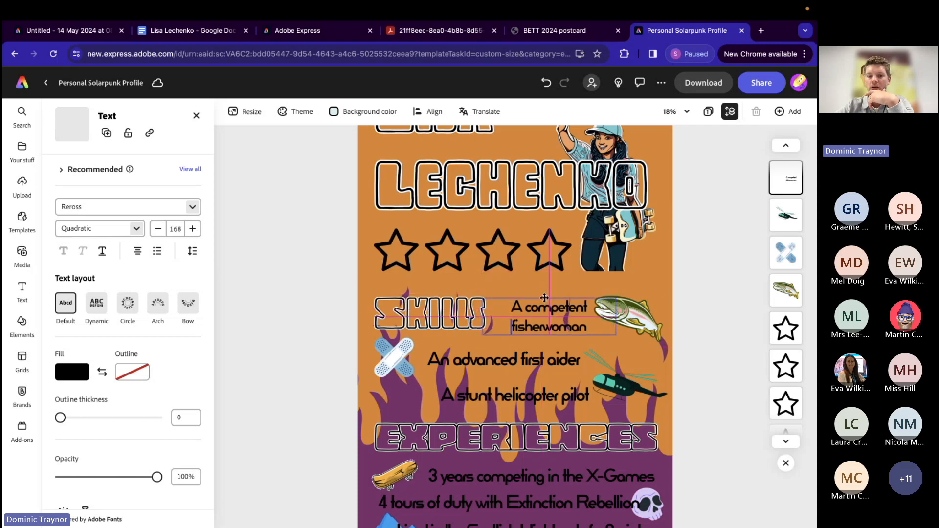
# Step: Recolour the flames background with the yellow and pink duotone effect
pyautogui.scroll(-5, 310, 319)
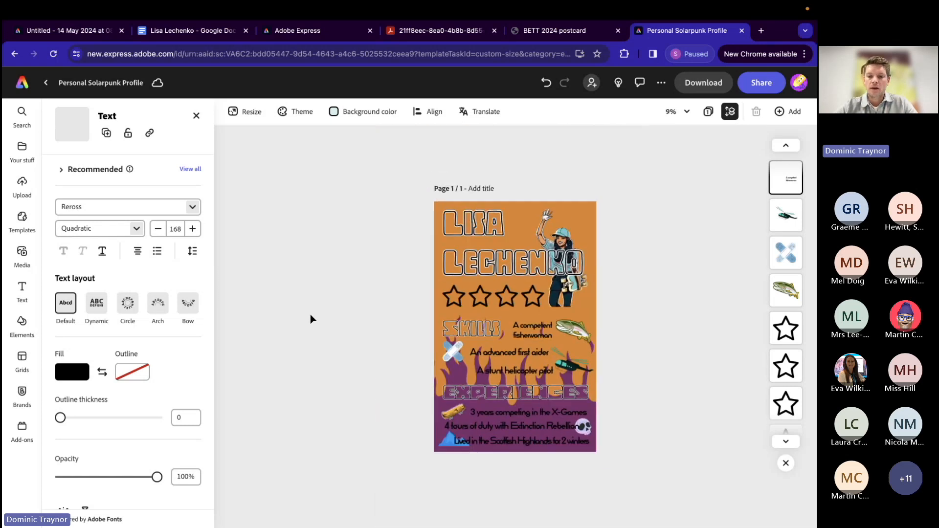
pyautogui.scroll(2, 311, 319)
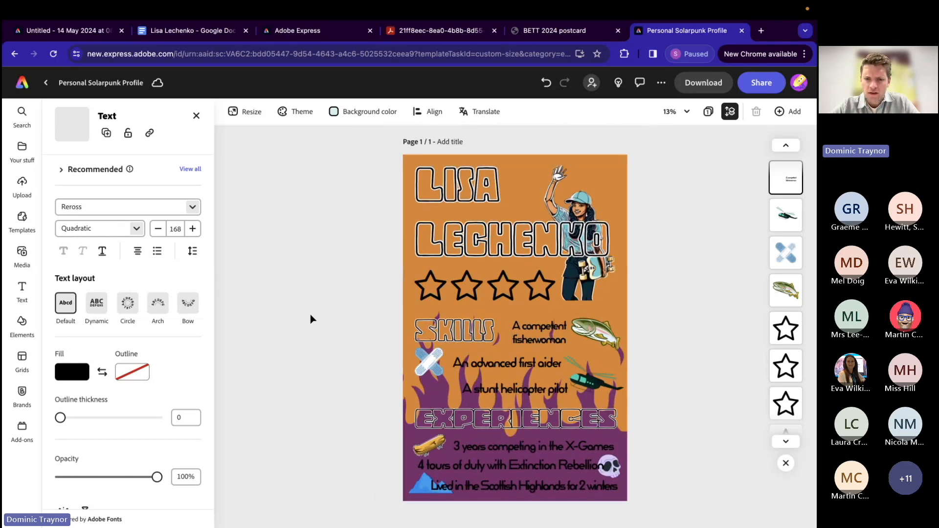
pyautogui.scroll(-3, 136, 435)
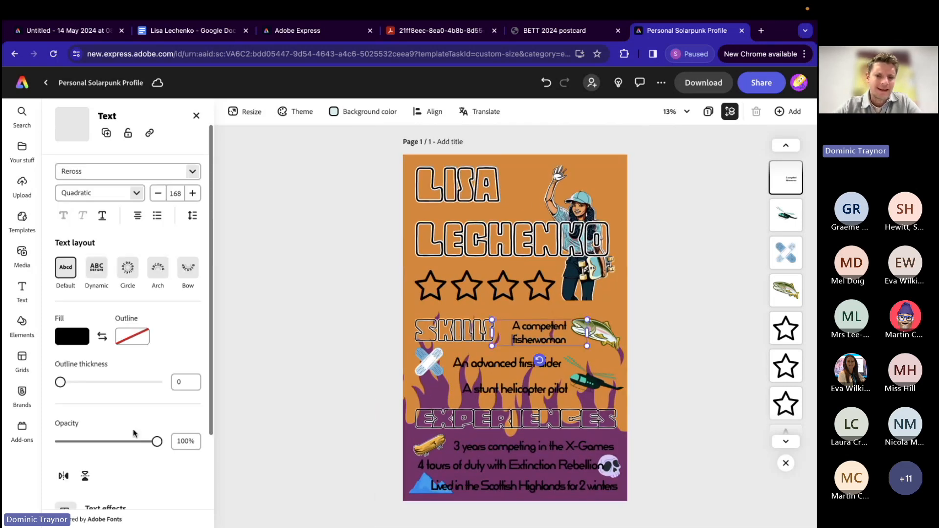
pyautogui.click(510, 155)
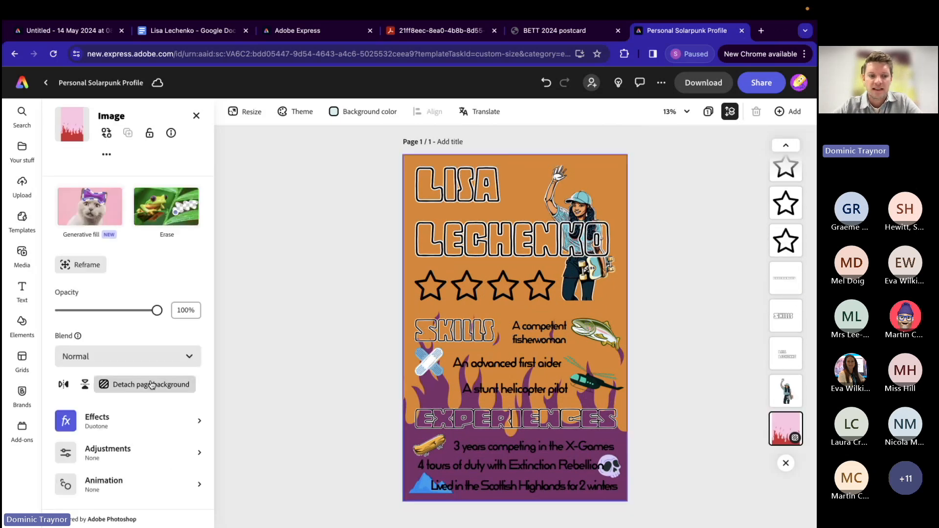
pyautogui.click(118, 423)
pyautogui.click(127, 401)
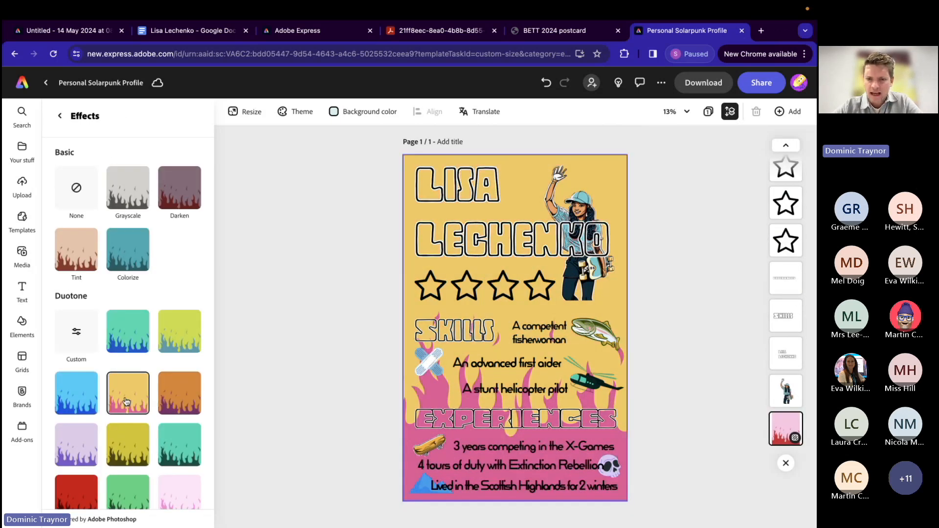
# Step: Check the text style settings of the EXPERIENCE heading in the example poster and return to the Personal Solarpunk Profile design
pyautogui.click(73, 34)
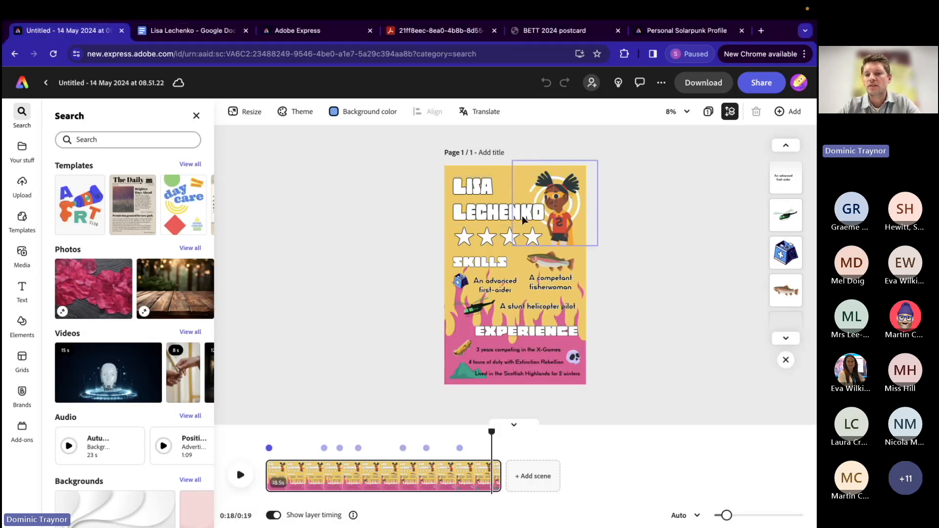
pyautogui.click(535, 337)
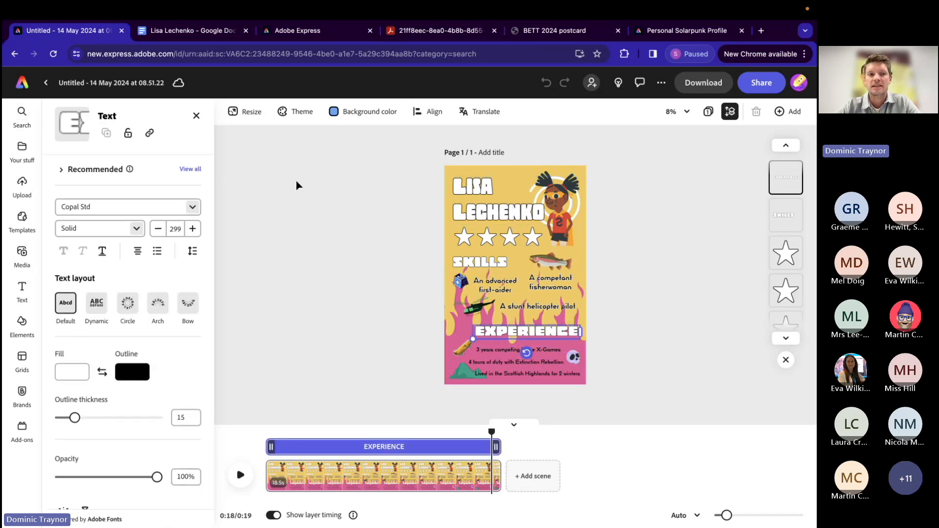
pyautogui.click(658, 31)
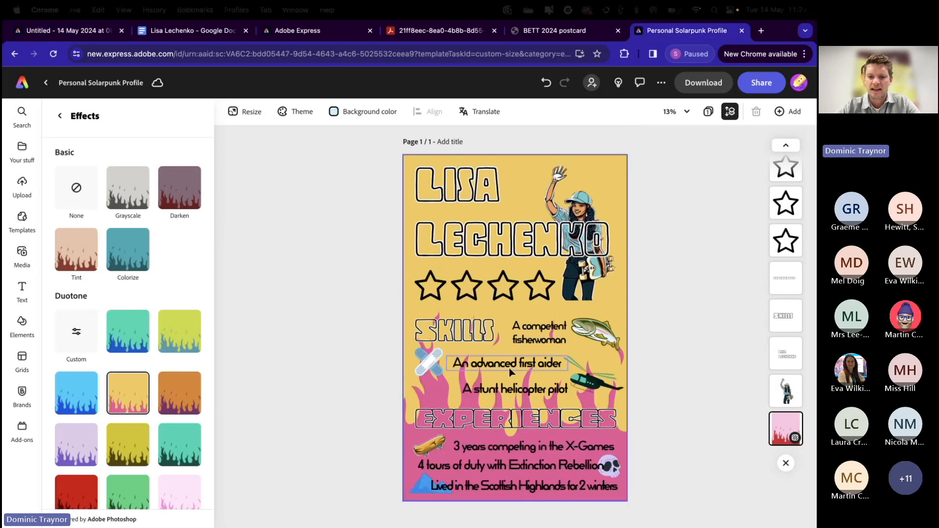
# Step: Change the EXPERIENCES heading to the Solid font style and swap its colours to a white fill with black outline
pyautogui.click(497, 422)
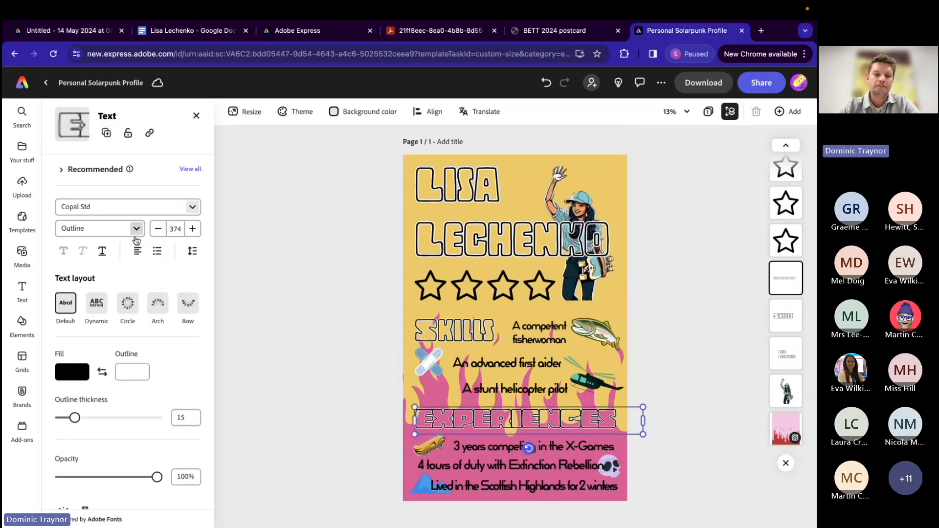
pyautogui.click(136, 230)
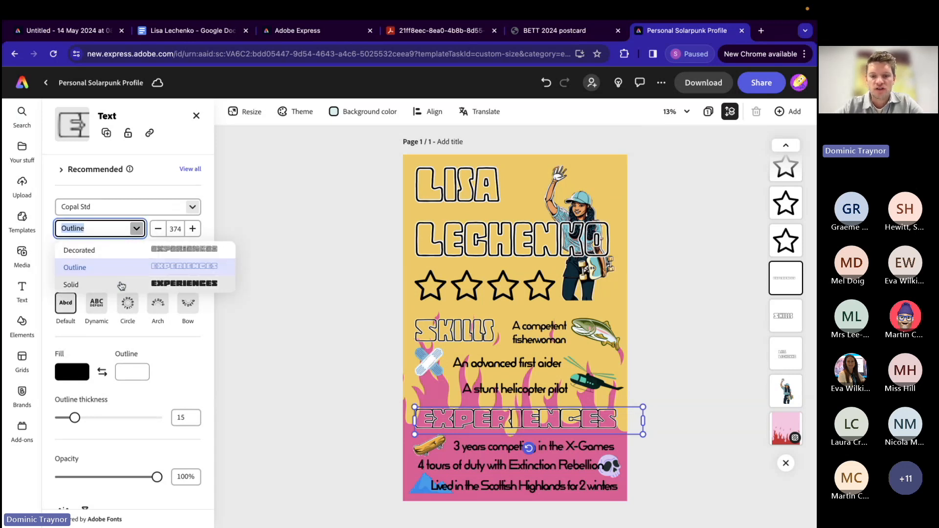
pyautogui.click(120, 284)
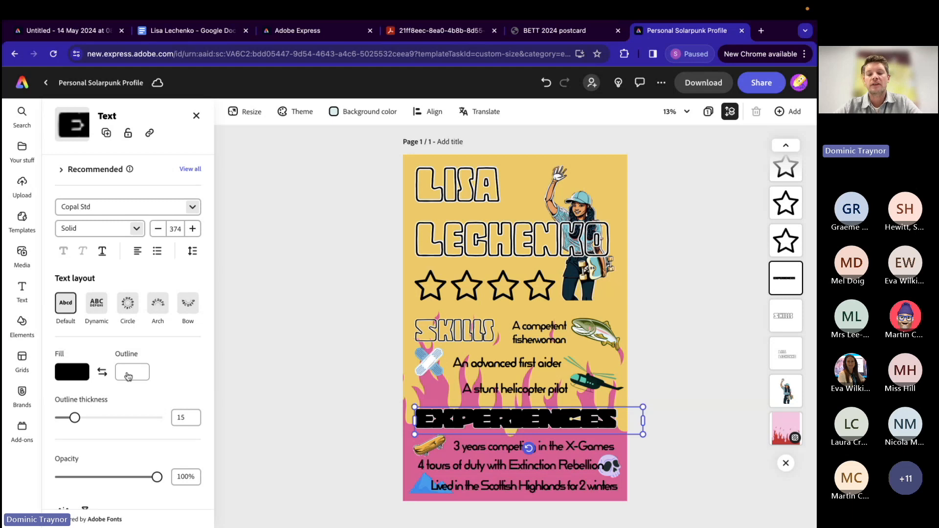
pyautogui.click(103, 372)
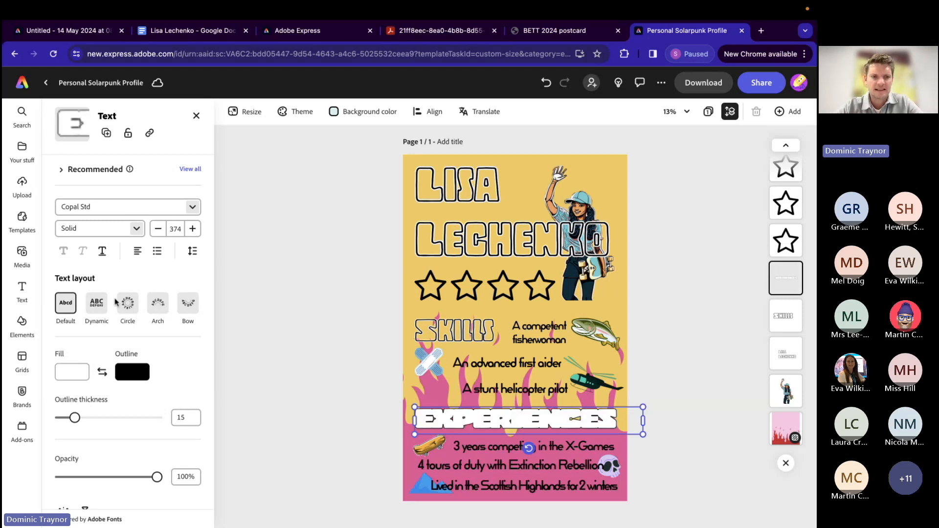
# Step: Reduce the EXPERIENCES heading to size 343 and set its letter spacing to -9
pyautogui.click(158, 229)
pyautogui.click(158, 229)
pyautogui.click(158, 229)
pyautogui.click(158, 229)
pyautogui.click(158, 229)
pyautogui.click(158, 229)
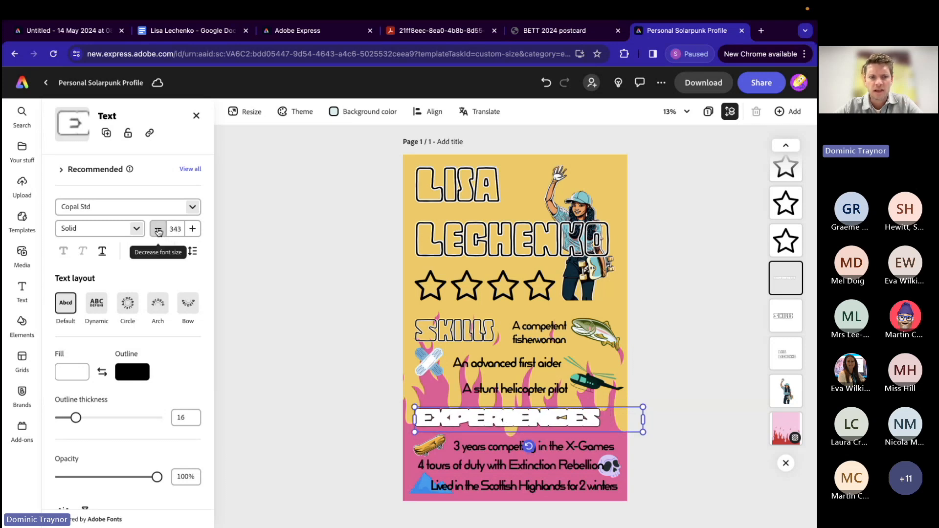
pyautogui.click(189, 251)
pyautogui.moveTo(145, 342); pyautogui.dragTo(146, 342)
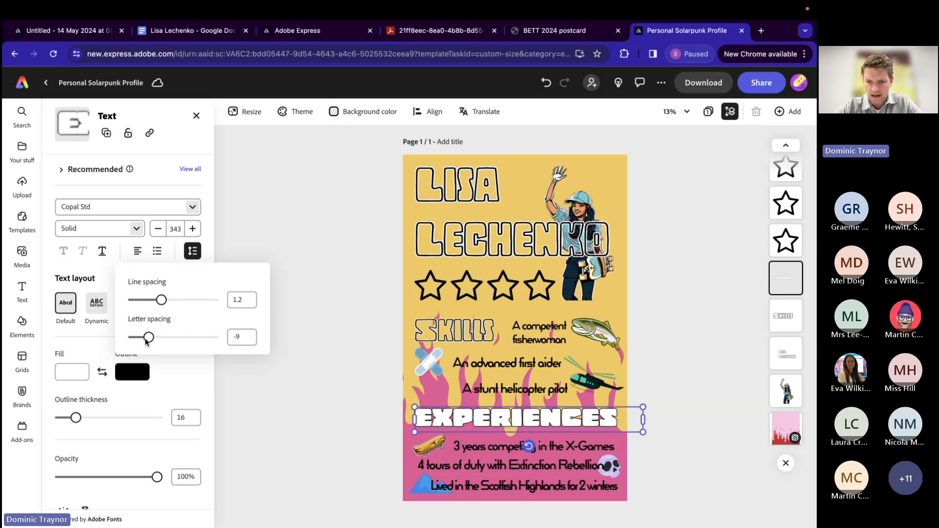
pyautogui.click(306, 367)
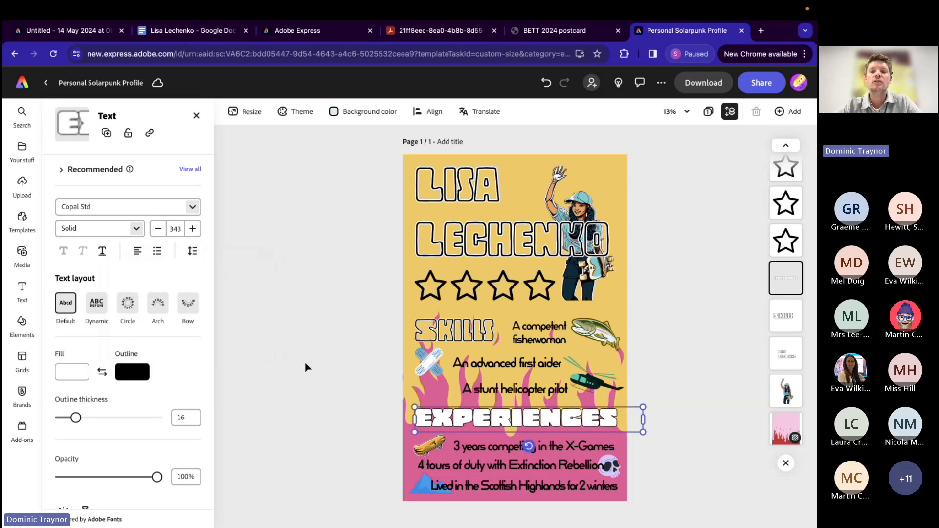
# Step: Give the SKILLS heading the Solid font style with a white fill and black outline
pyautogui.click(437, 334)
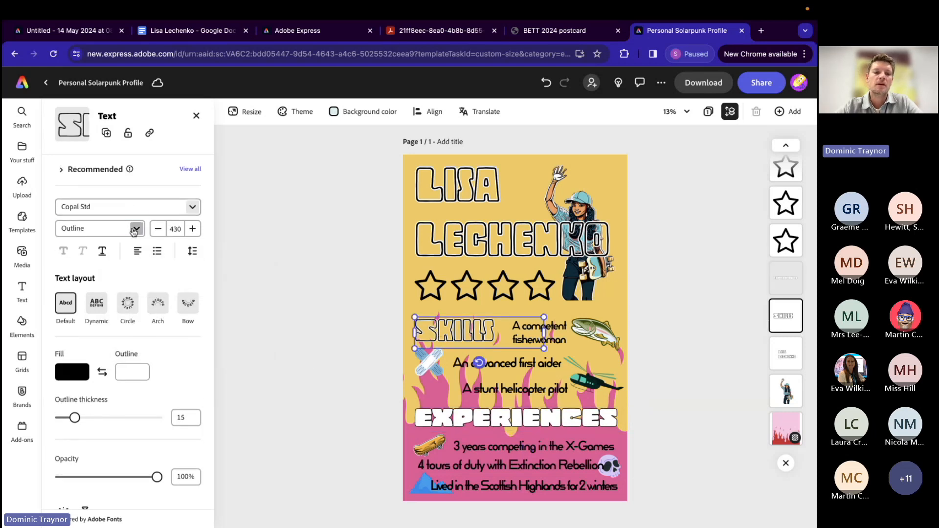
pyautogui.click(132, 228)
pyautogui.click(89, 282)
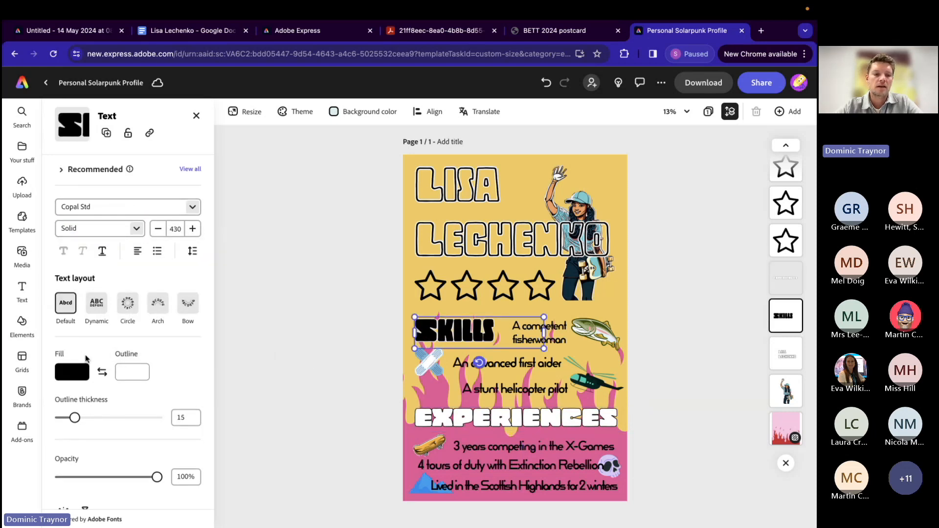
pyautogui.click(102, 372)
pyautogui.click(276, 321)
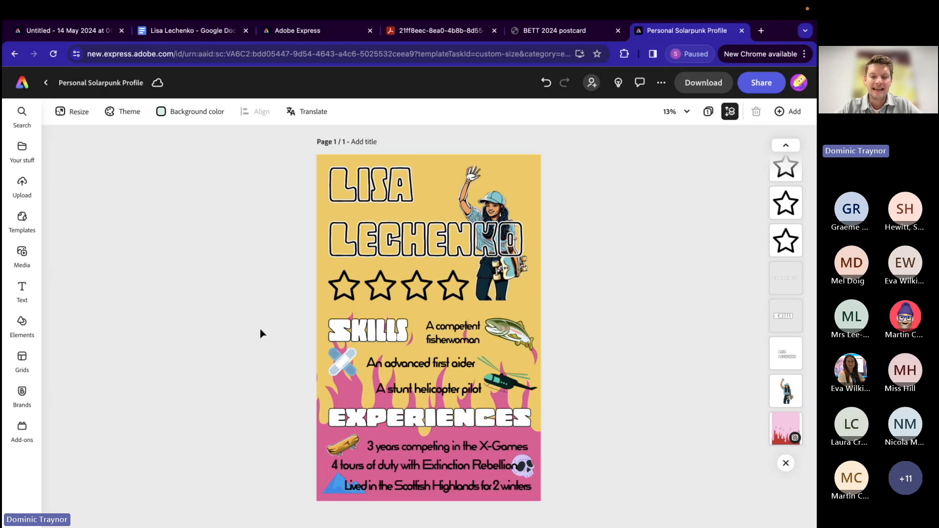
pyautogui.click(495, 214)
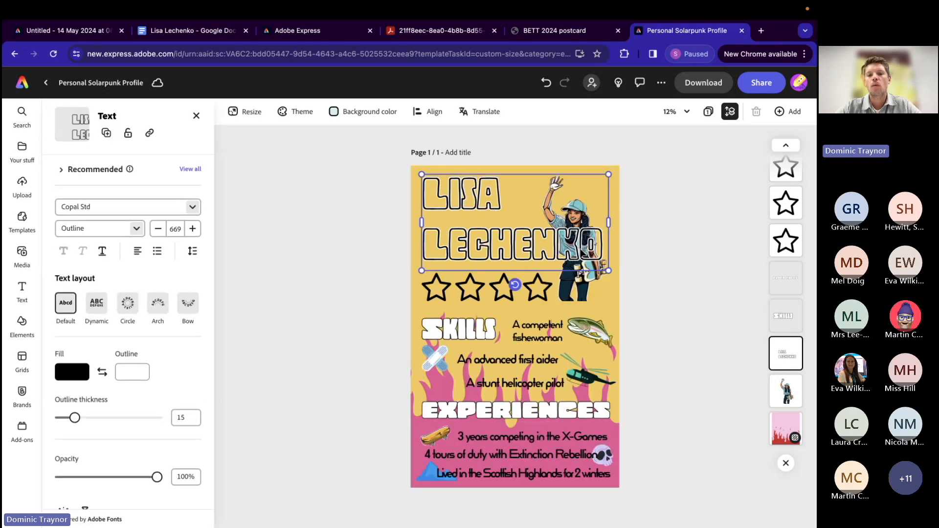
pyautogui.click(571, 294)
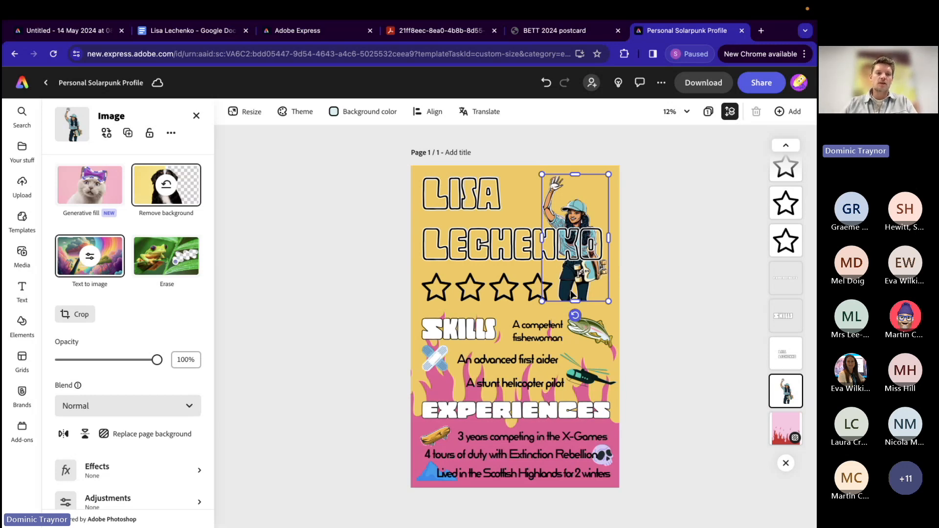
pyautogui.click(316, 338)
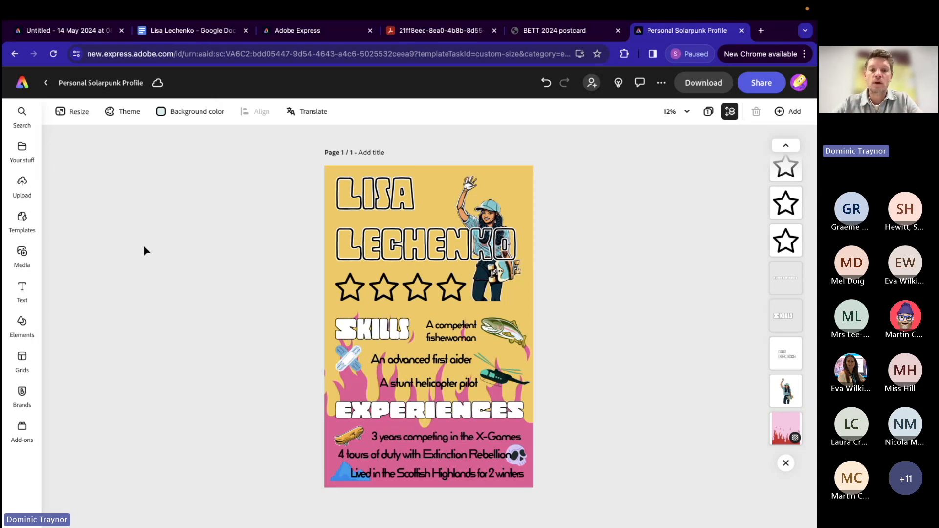
# Step: Return to the Adobe Express home page and start the Animate from audio quick action
pyautogui.click(22, 83)
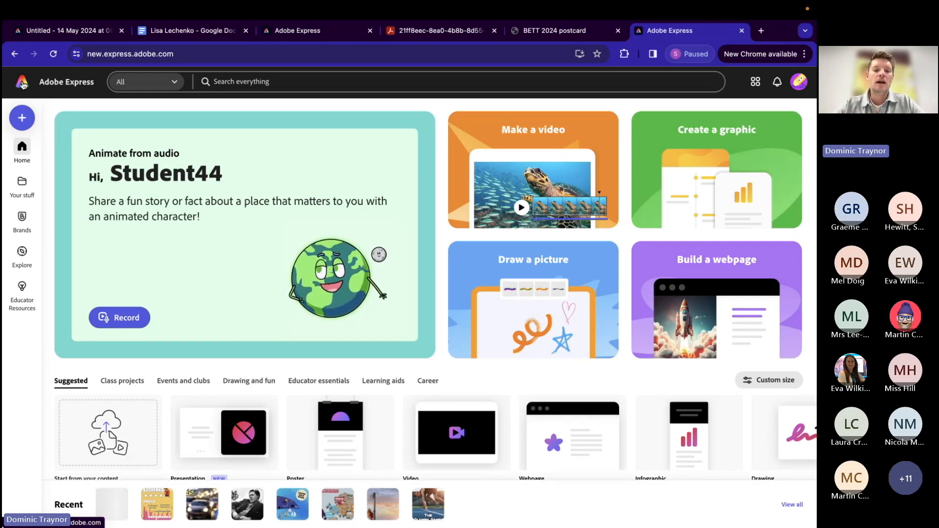
pyautogui.click(22, 119)
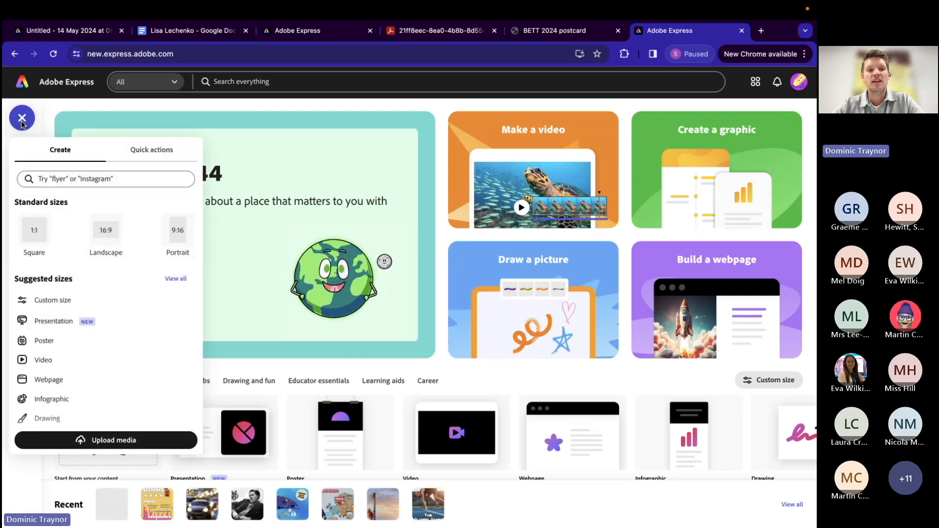
pyautogui.click(145, 152)
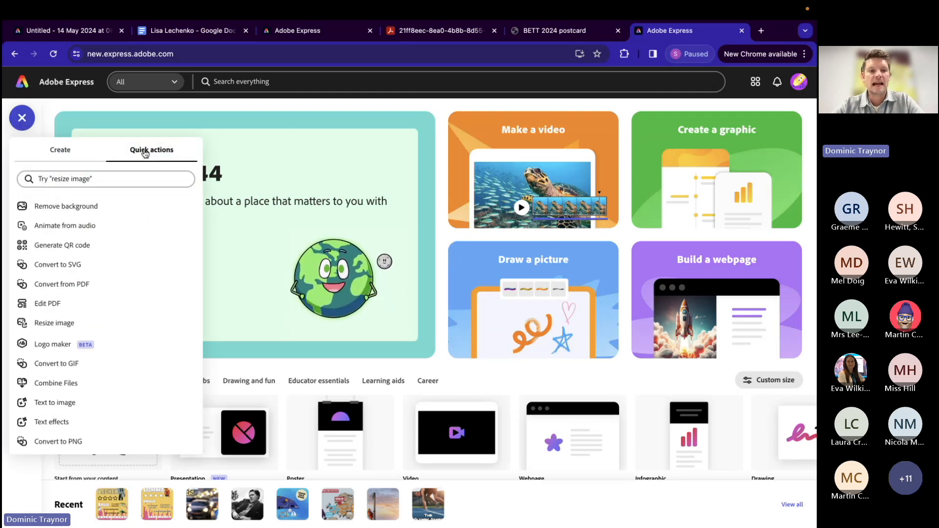
pyautogui.click(68, 227)
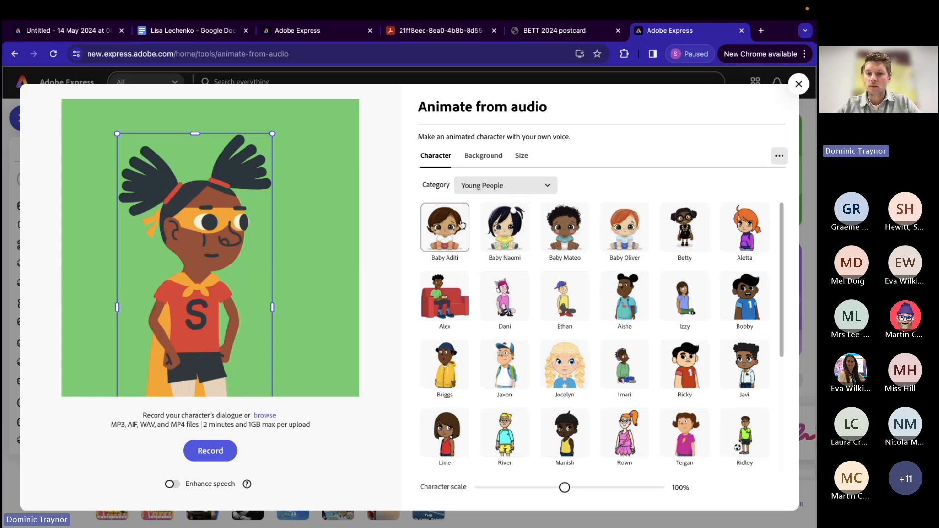
# Step: Browse the Young People characters, try Rown and Judy, and choose the masked superhero Sam
pyautogui.click(521, 188)
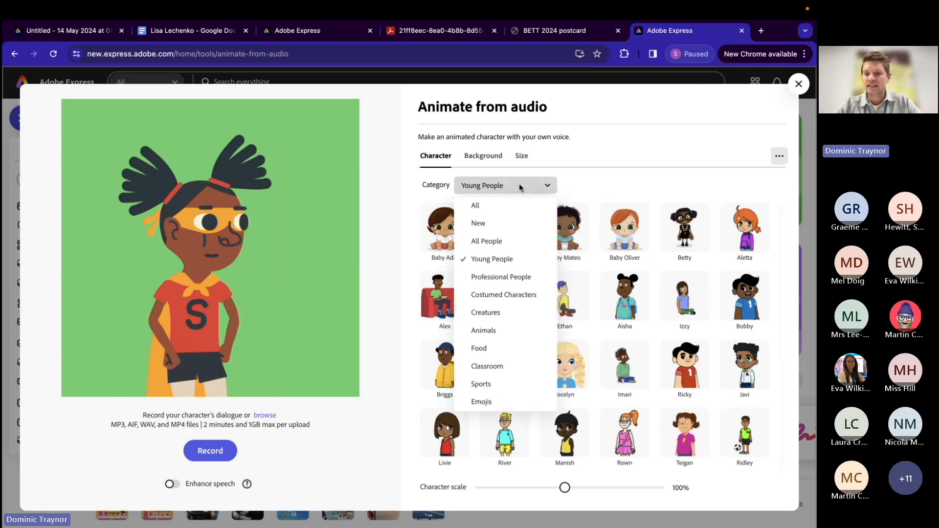
pyautogui.click(495, 256)
pyautogui.scroll(-1, 570, 366)
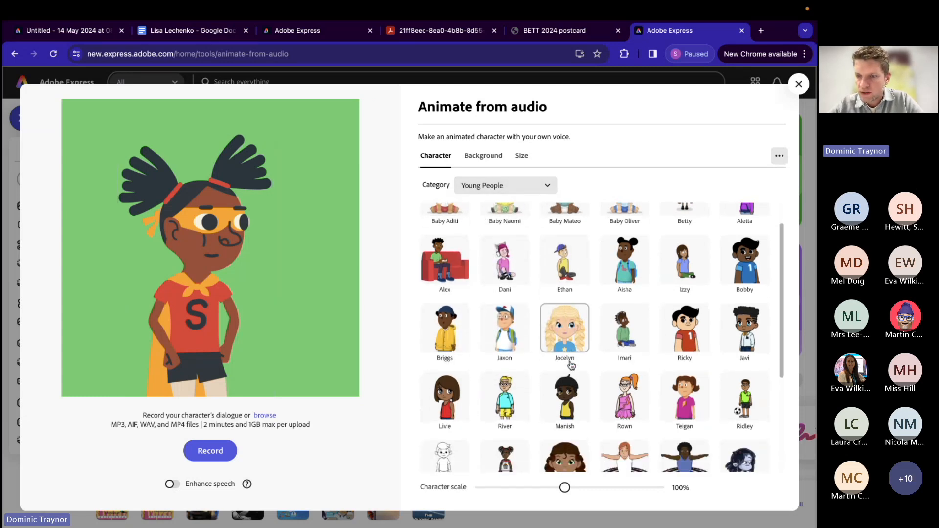
pyautogui.scroll(-2, 567, 392)
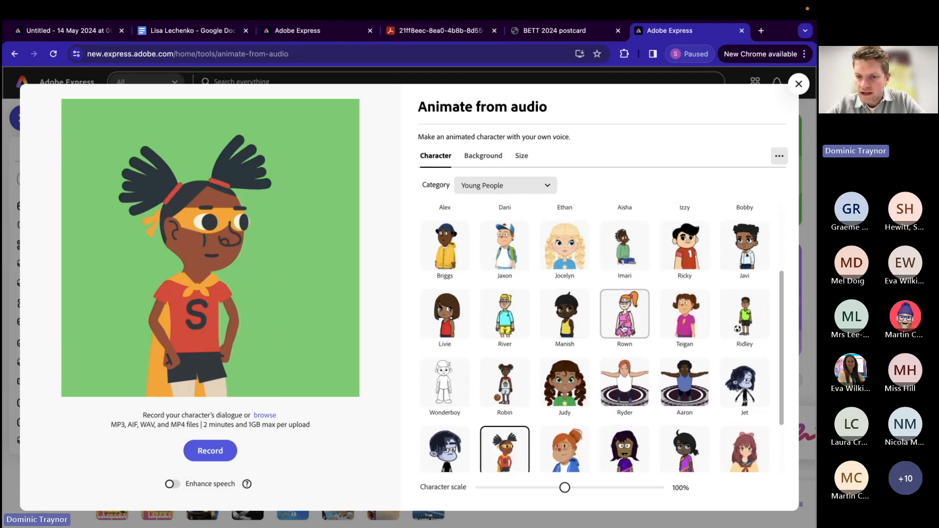
pyautogui.click(624, 329)
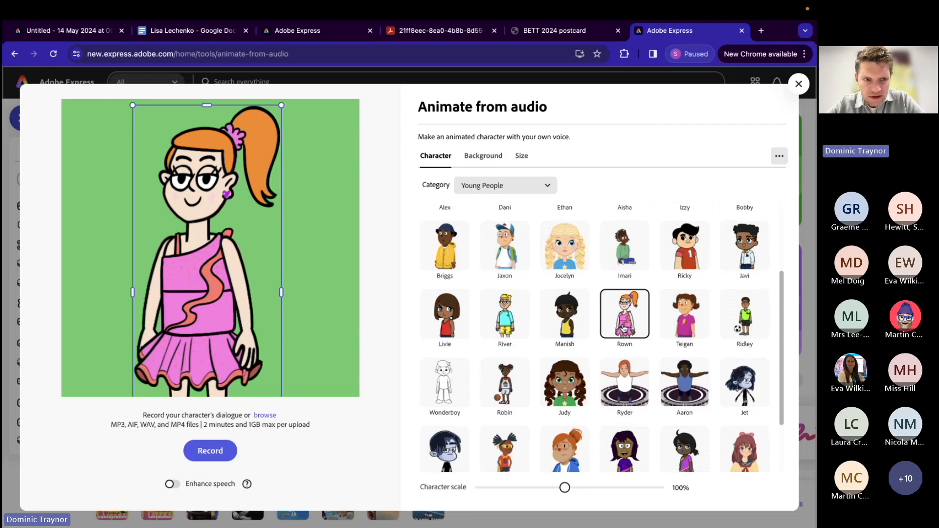
pyautogui.scroll(-1, 563, 387)
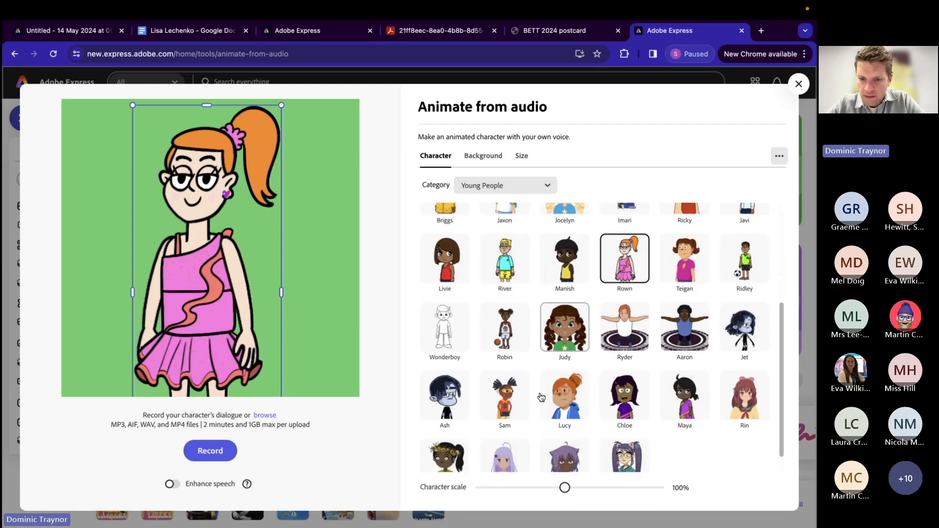
pyautogui.click(559, 337)
pyautogui.scroll(-1, 560, 337)
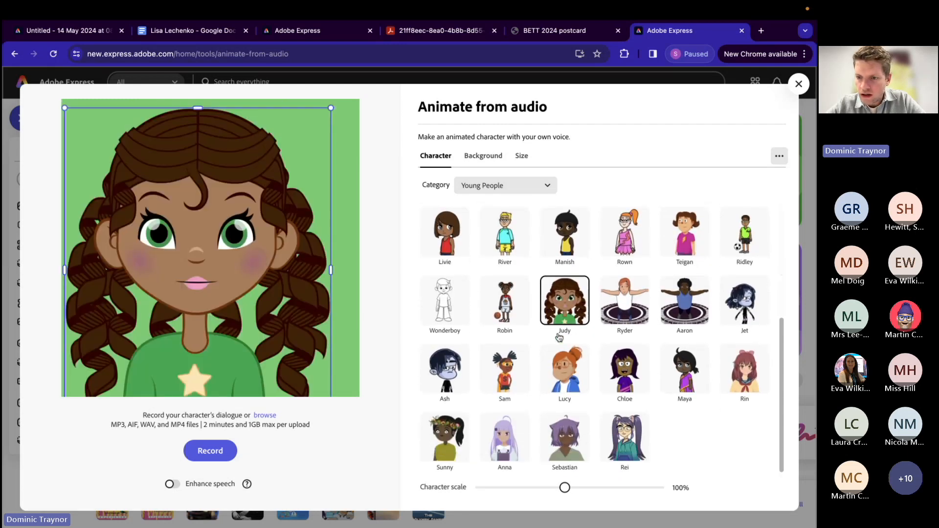
pyautogui.click(506, 381)
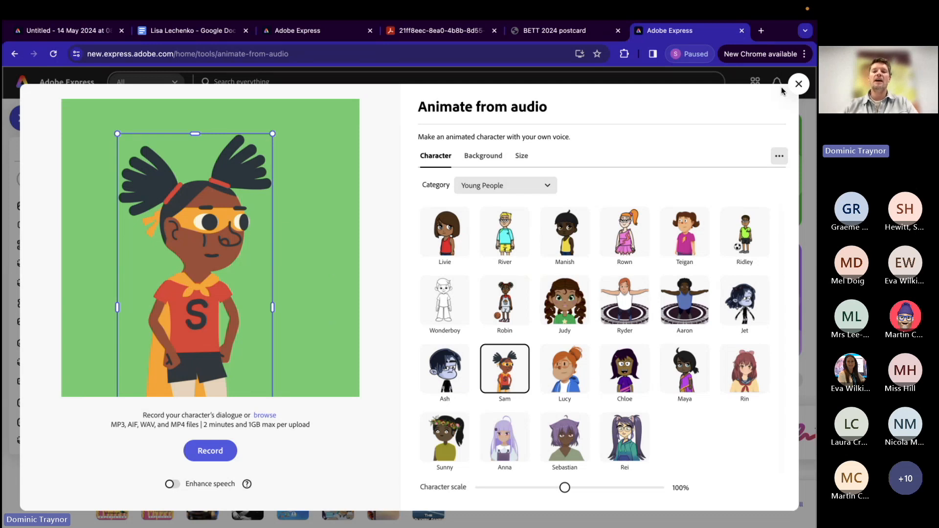
# Step: Show the background options for the animation and turn on Enhance speech
pyautogui.click(486, 156)
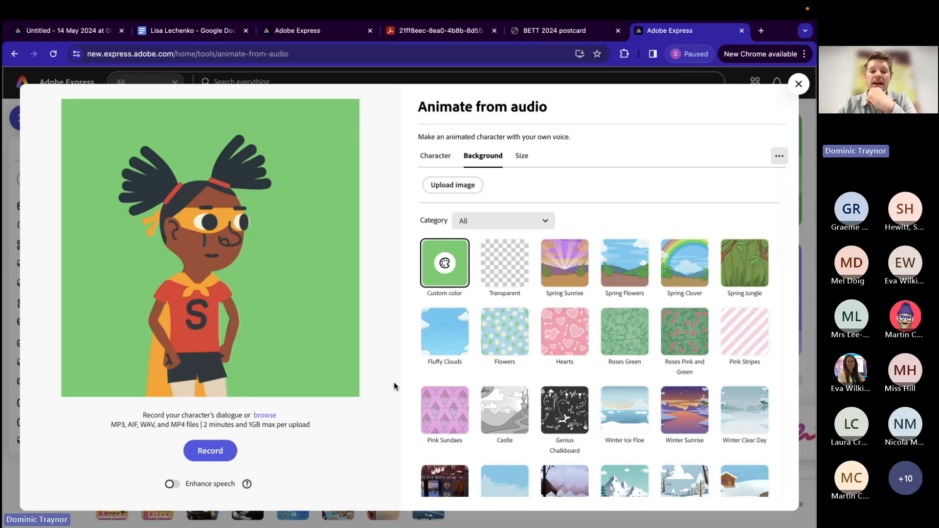
pyautogui.click(172, 484)
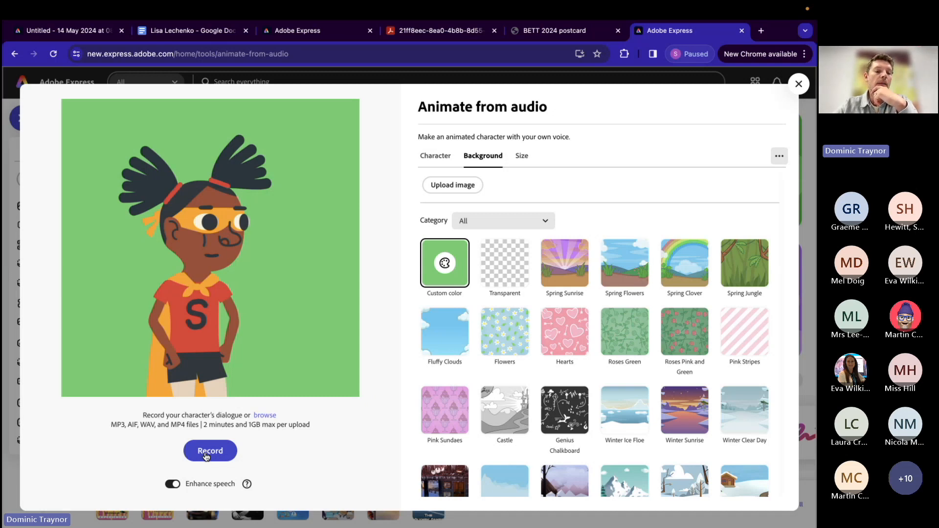
# Step: Highlight the character notes in Google Docs from "A competent fisherwoman" to "for 2 winters" and return to Animate from audio
pyautogui.click(184, 32)
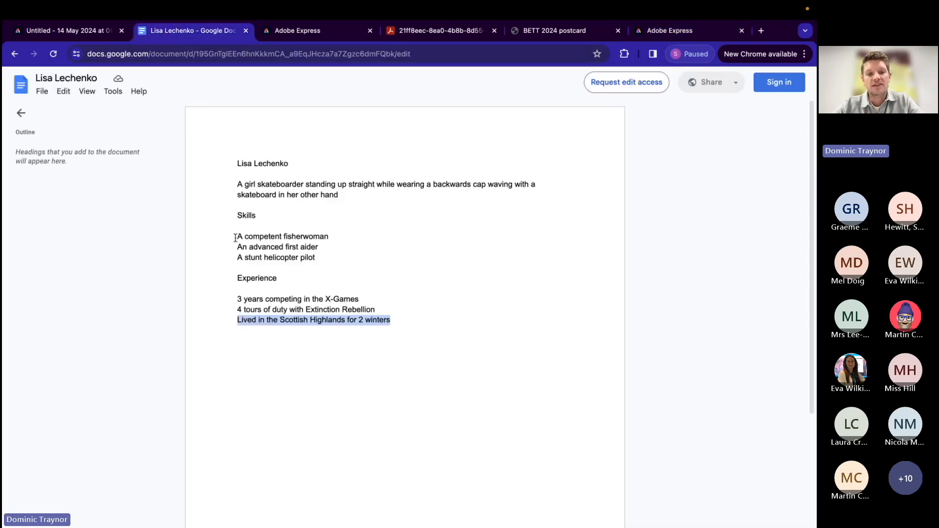
pyautogui.moveTo(235, 237); pyautogui.dragTo(398, 318)
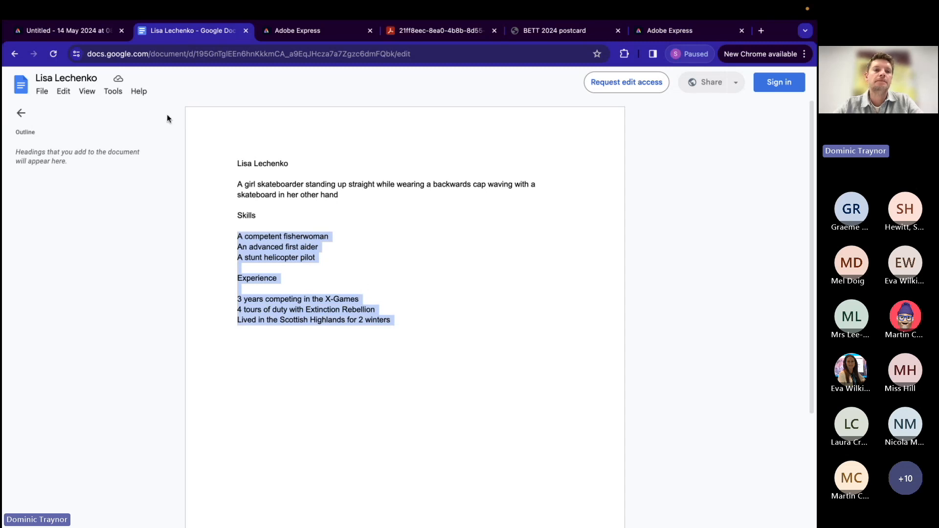
pyautogui.click(669, 32)
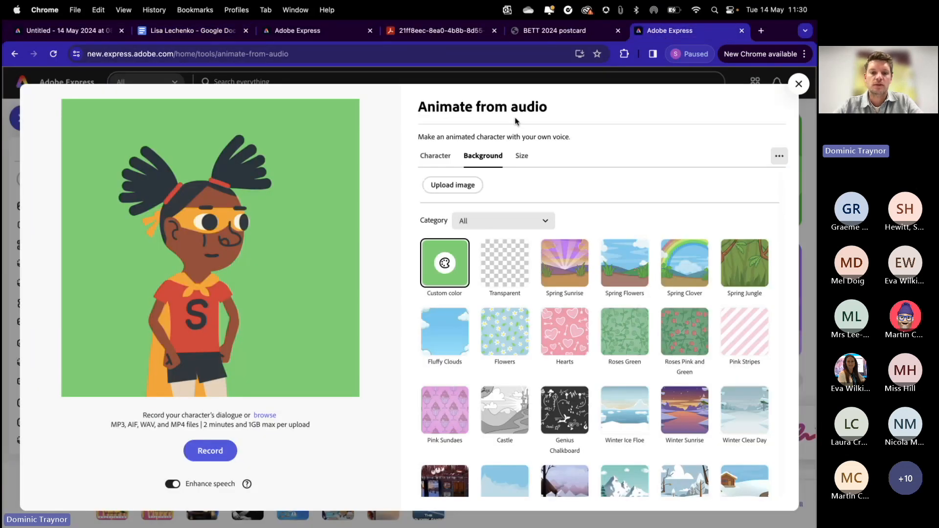
# Step: Record the character's dialogue while reading the highlighted notes in Google Docs, and finish the recording to generate the preview
pyautogui.click(208, 452)
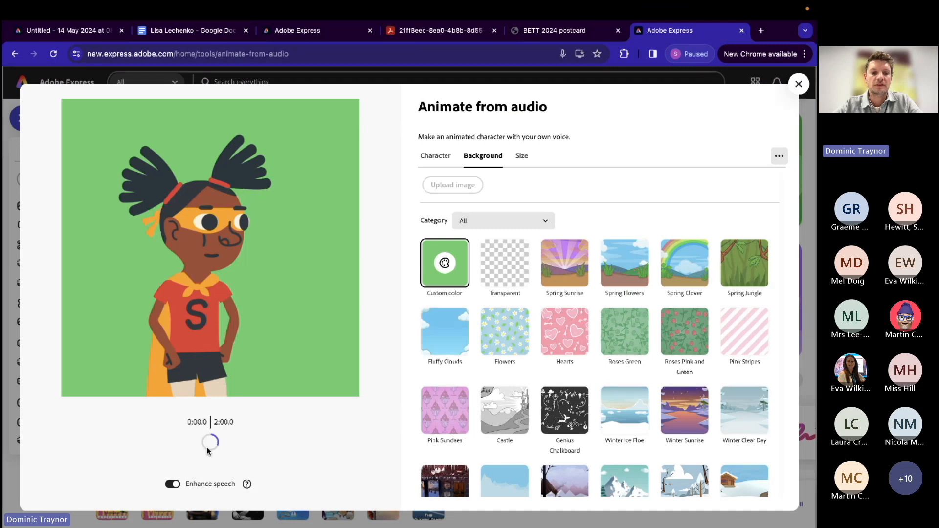
pyautogui.click(182, 35)
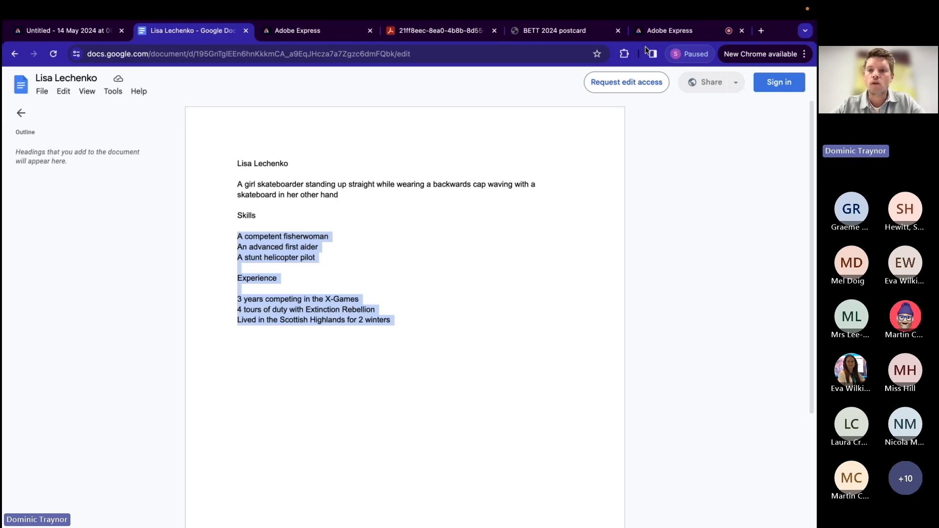
pyautogui.click(661, 35)
pyautogui.click(278, 454)
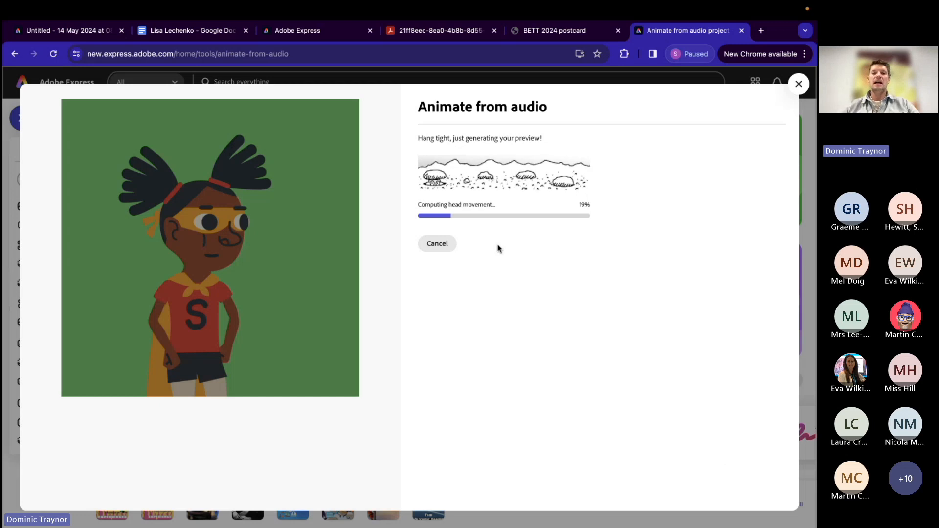
# Step: Download the generated character animation as an MP4 and close the Animate from audio project
pyautogui.click(591, 33)
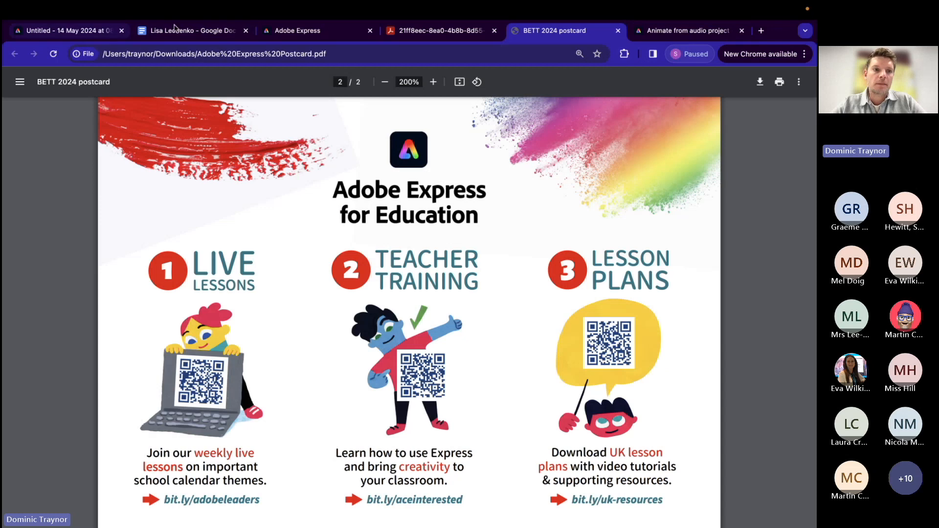
pyautogui.click(658, 31)
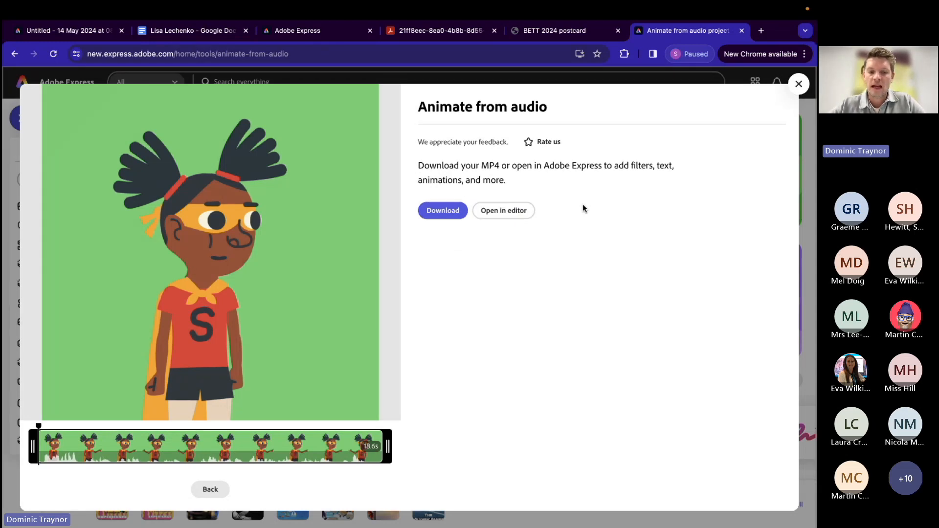
pyautogui.click(444, 211)
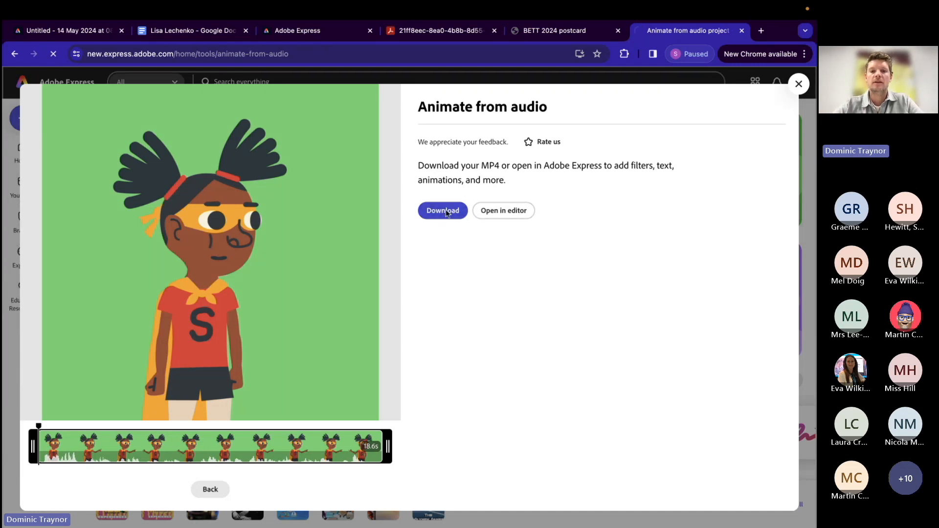
pyautogui.press('Return')
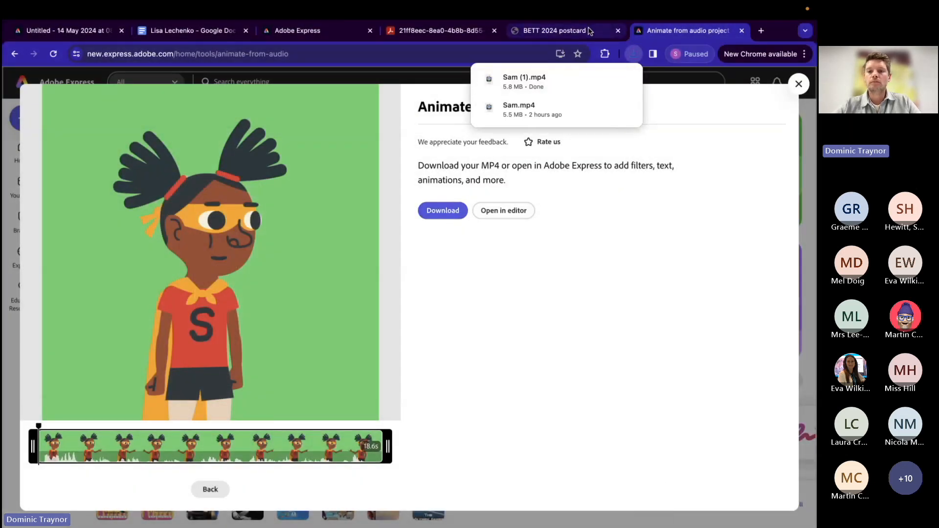
pyautogui.click(742, 30)
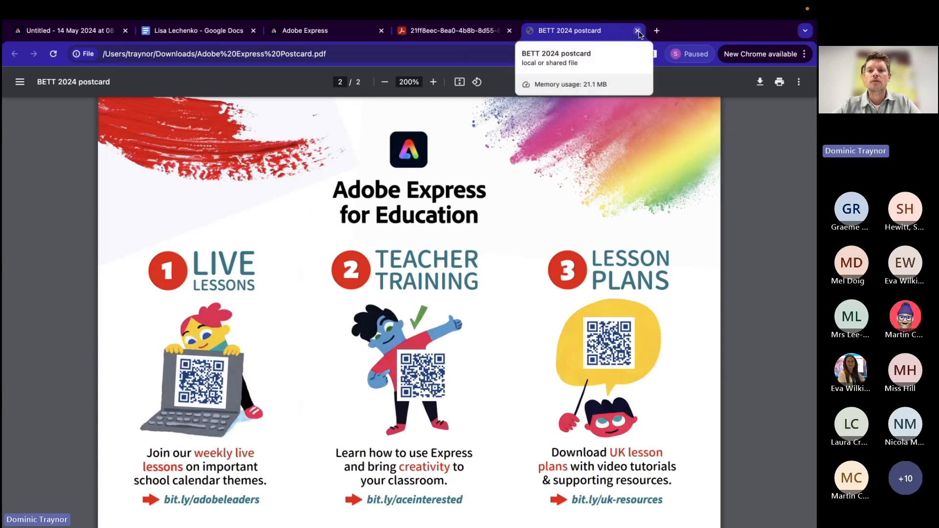
# Step: Return to the Adobe Express home page, open the recent Personal Solarpunk Profile project and close its search pane
pyautogui.click(39, 28)
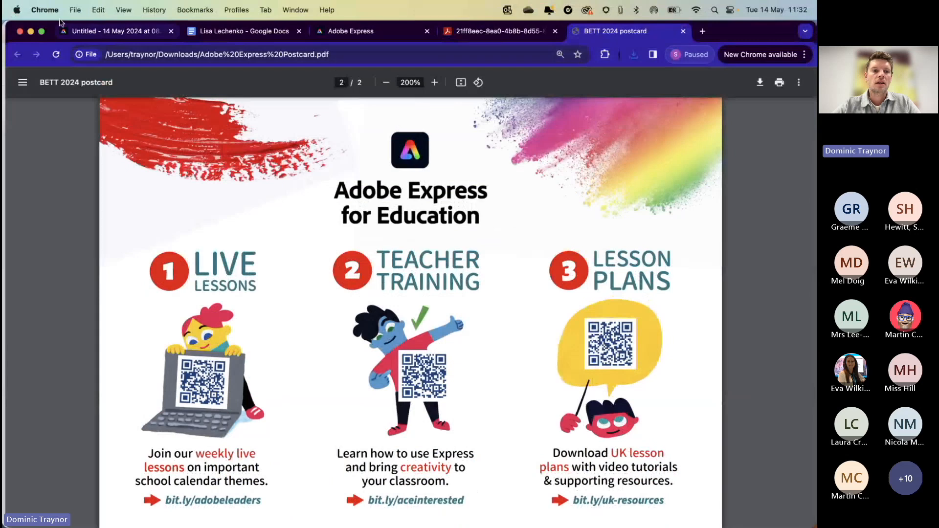
pyautogui.moveTo(49, 33); pyautogui.dragTo(49, 88)
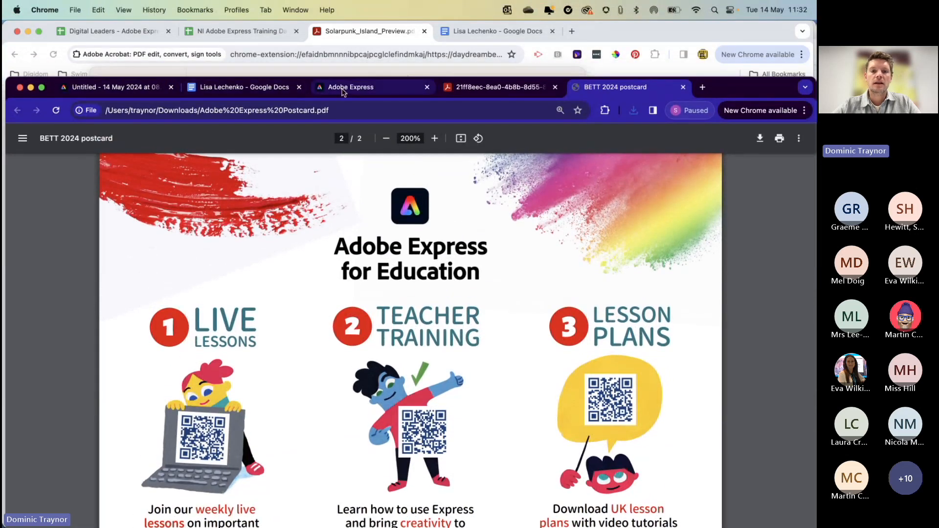
pyautogui.click(344, 89)
pyautogui.click(41, 88)
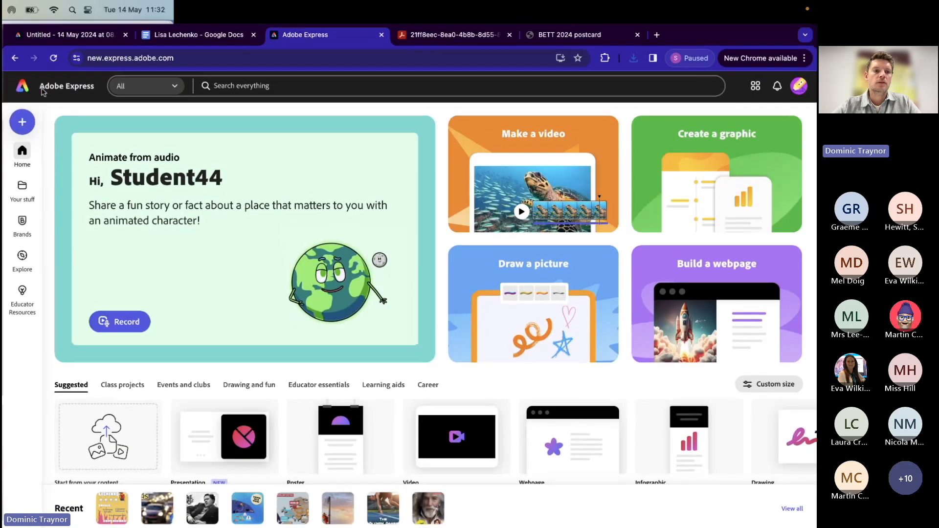
pyautogui.moveTo(153, 505)
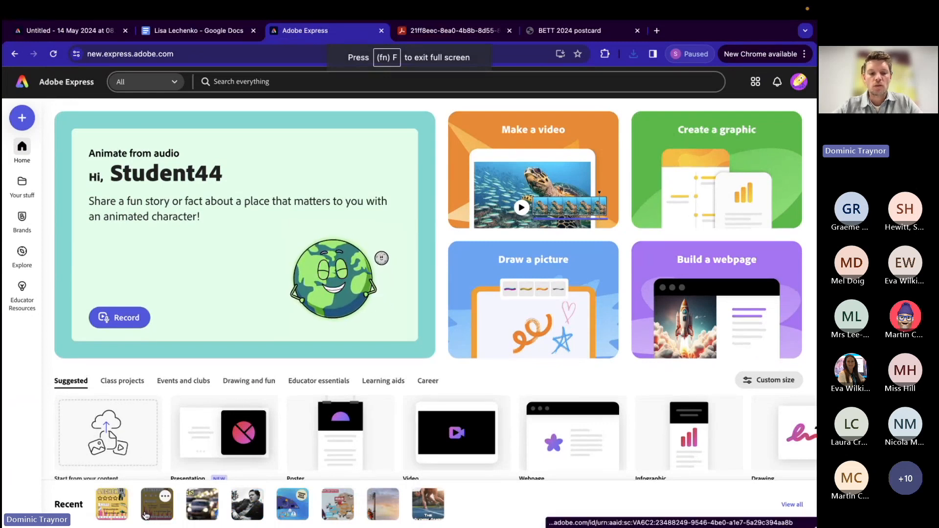
pyautogui.click(142, 514)
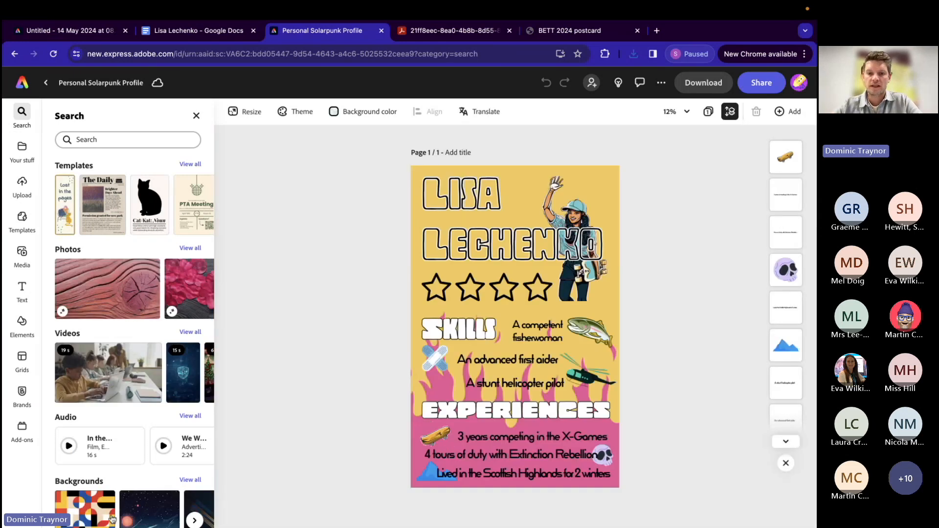
pyautogui.click(197, 116)
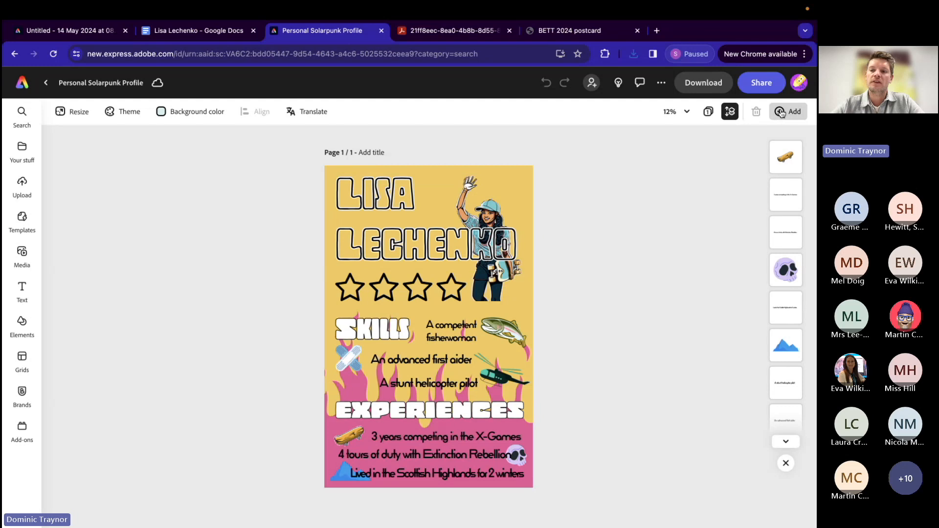
# Step: Duplicate the poster page and compare the original with its copy
pyautogui.click(781, 113)
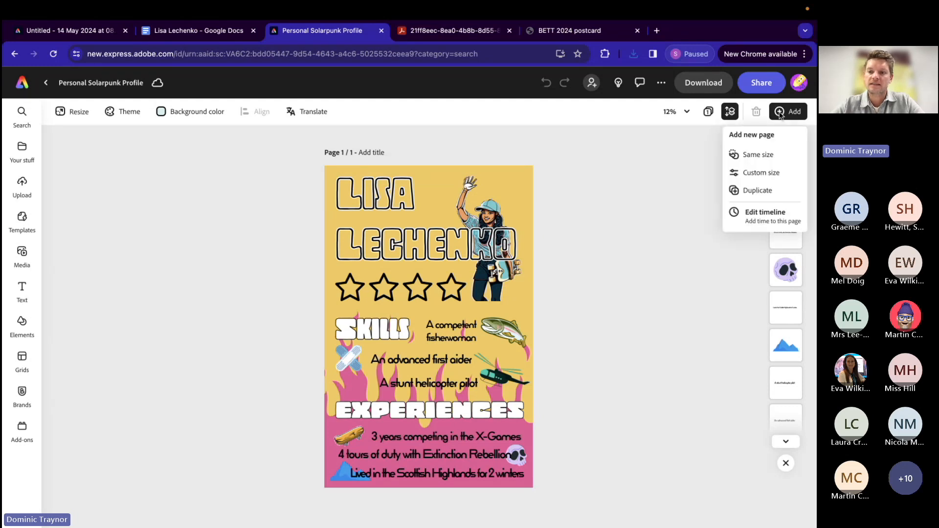
pyautogui.click(757, 191)
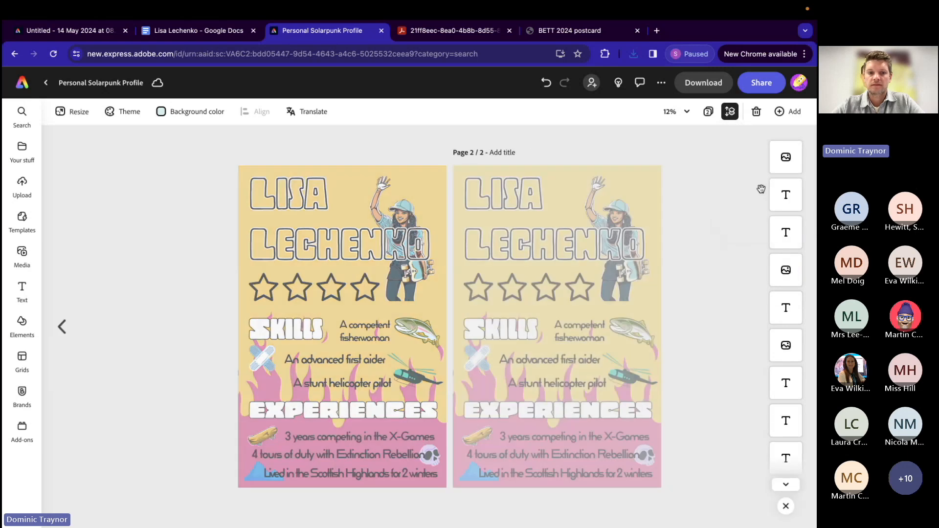
pyautogui.click(61, 333)
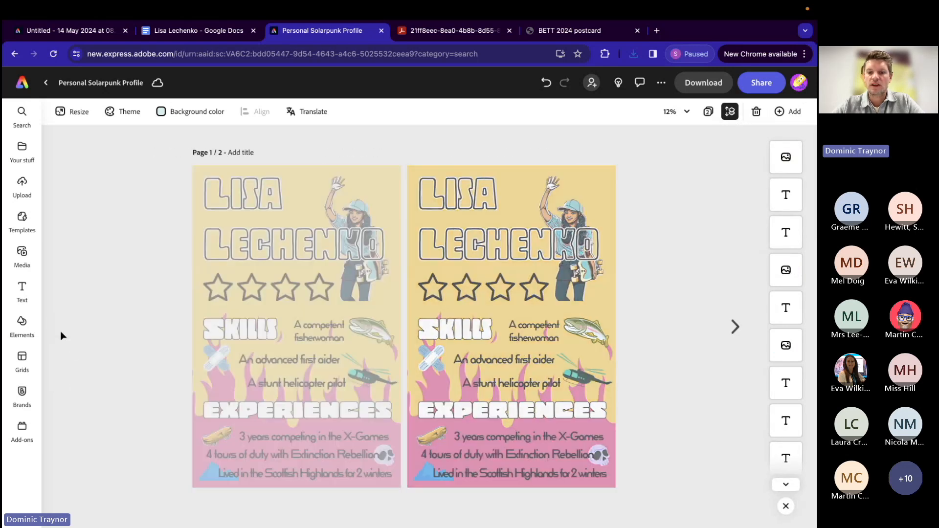
pyautogui.click(735, 336)
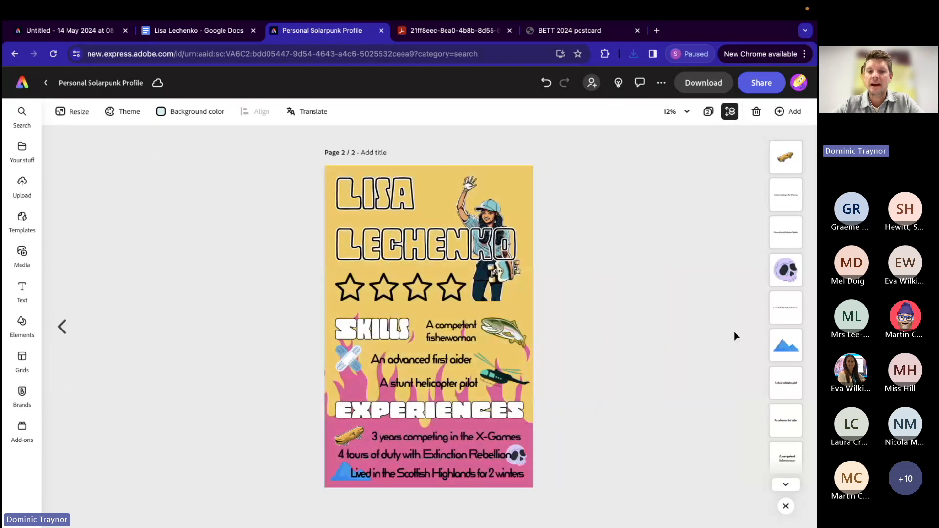
# Step: Title page 1 "AI Image" and page 2 "Animated version"
pyautogui.click(57, 327)
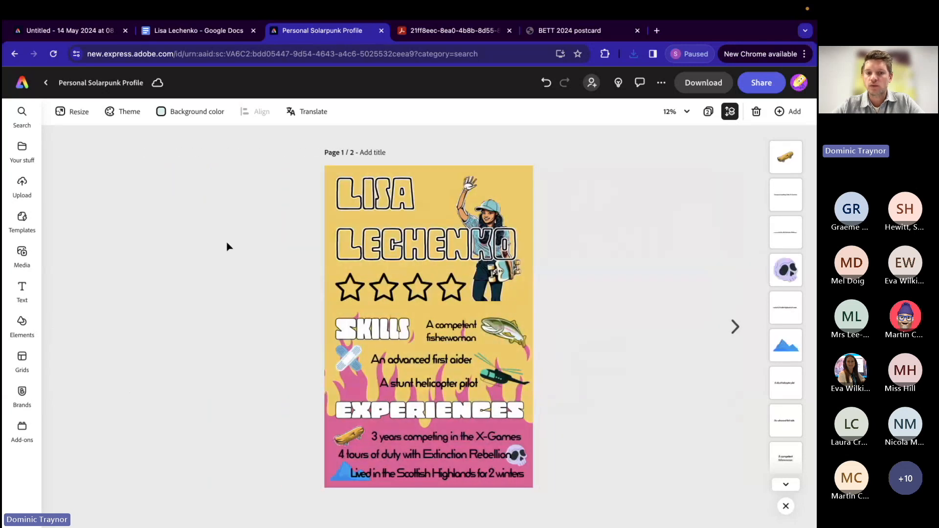
pyautogui.click(377, 154)
pyautogui.write('AI Inage')
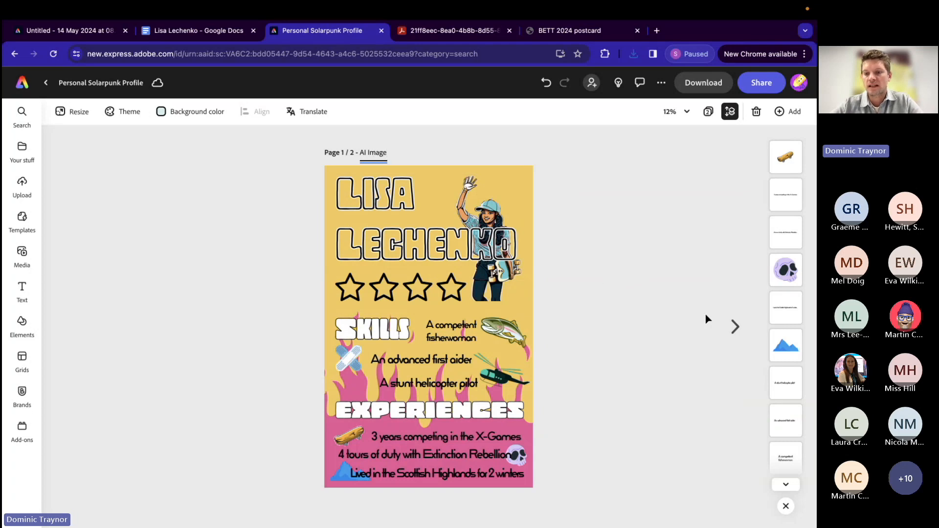
pyautogui.click(735, 326)
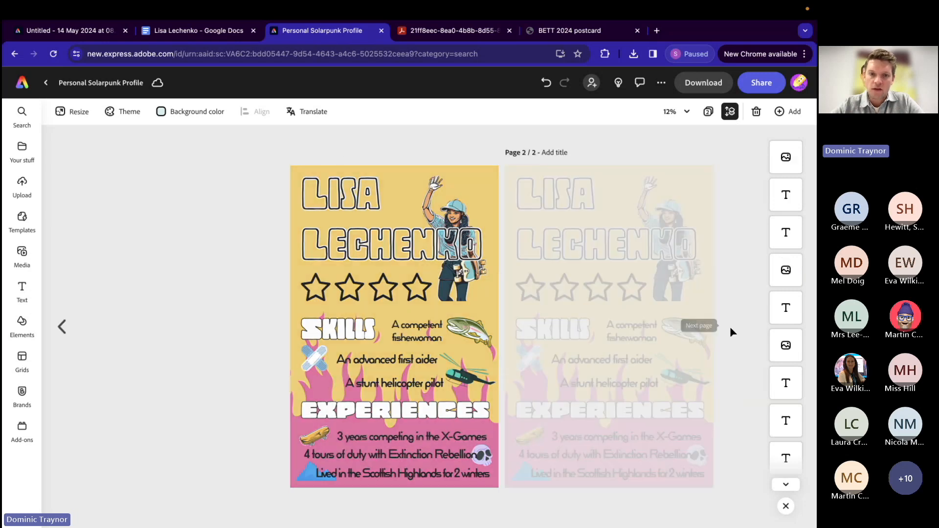
pyautogui.click(373, 154)
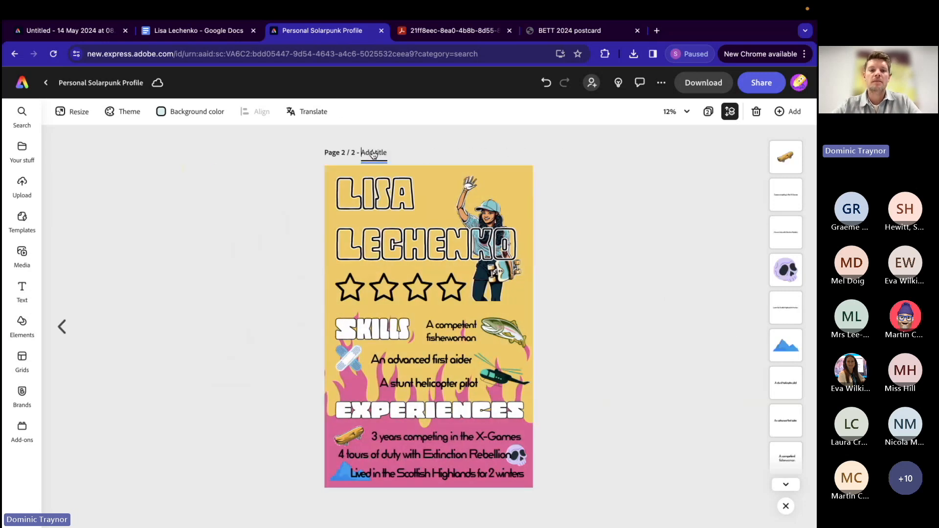
pyautogui.write('Animated version')
pyautogui.click(276, 283)
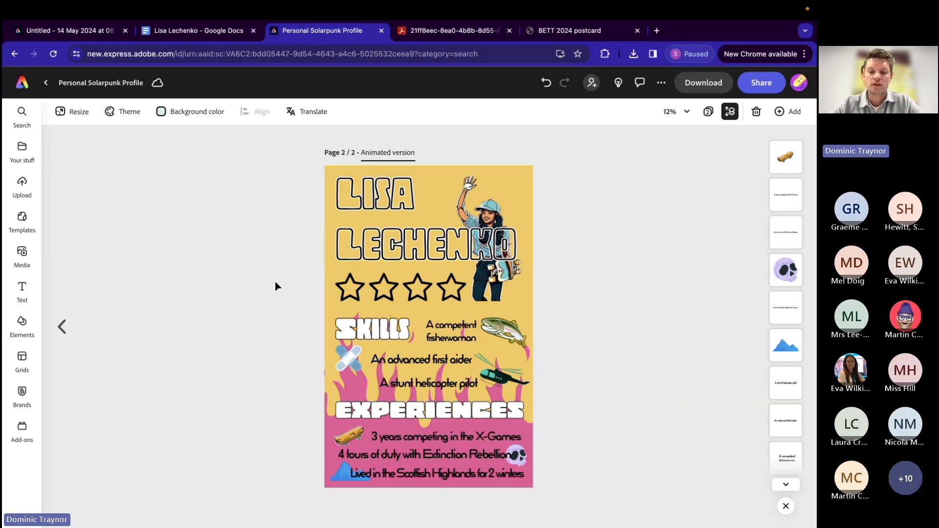
# Step: Delete the skateboarder image from the animated version page and upload the video Sam (1).mp4 from Downloads in its place
pyautogui.click(480, 295)
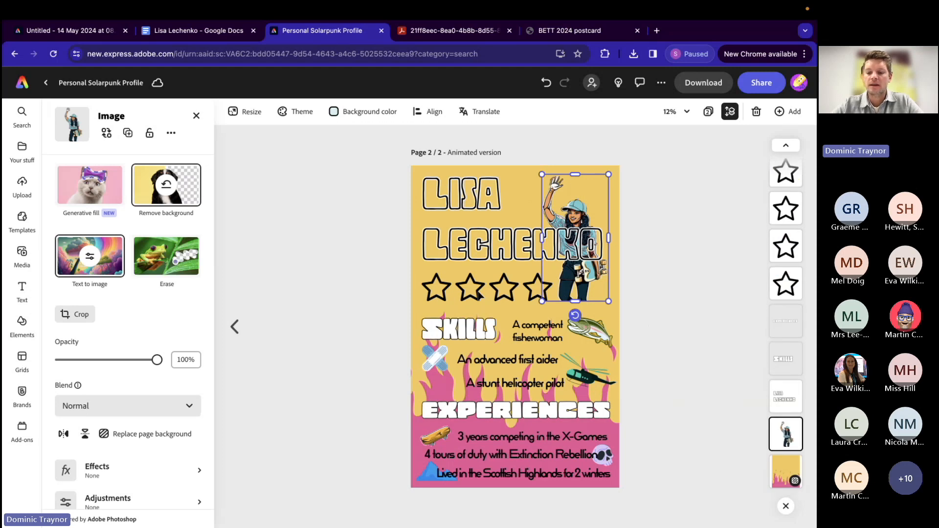
pyautogui.press('Delete')
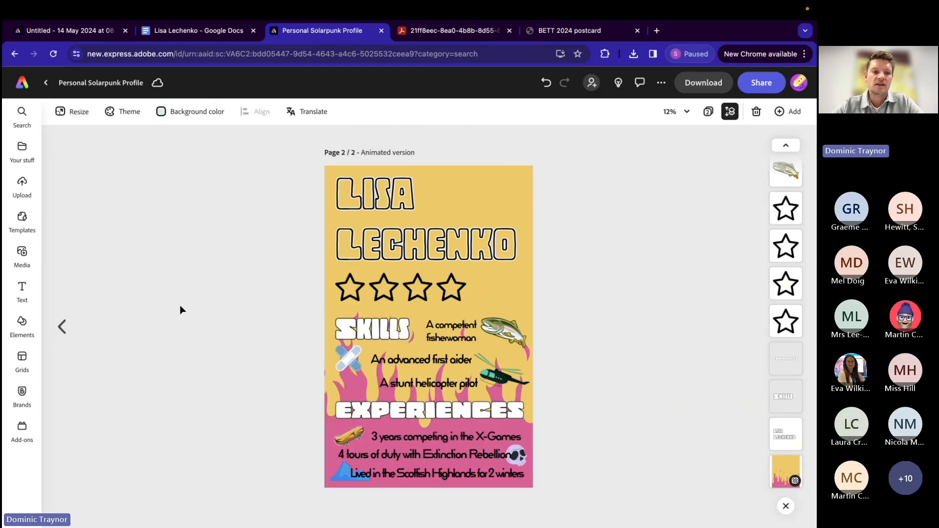
pyautogui.click(21, 254)
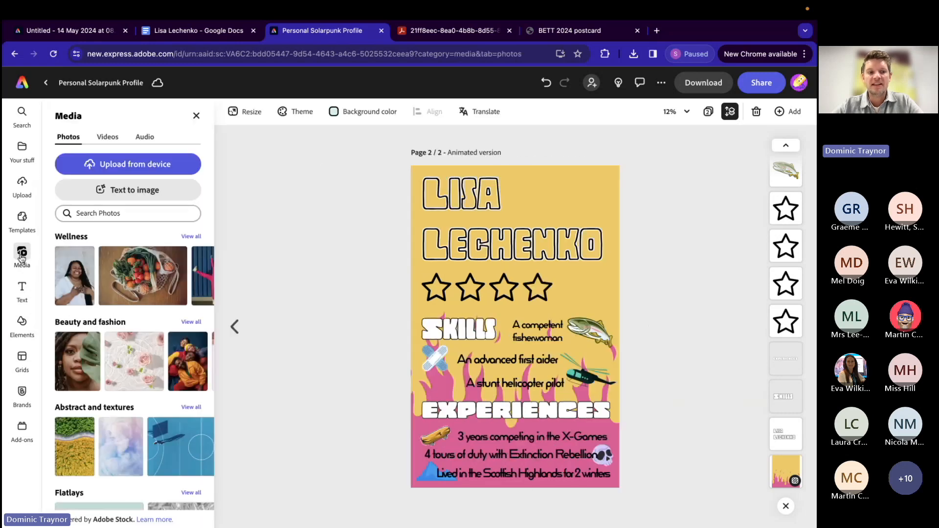
pyautogui.click(109, 140)
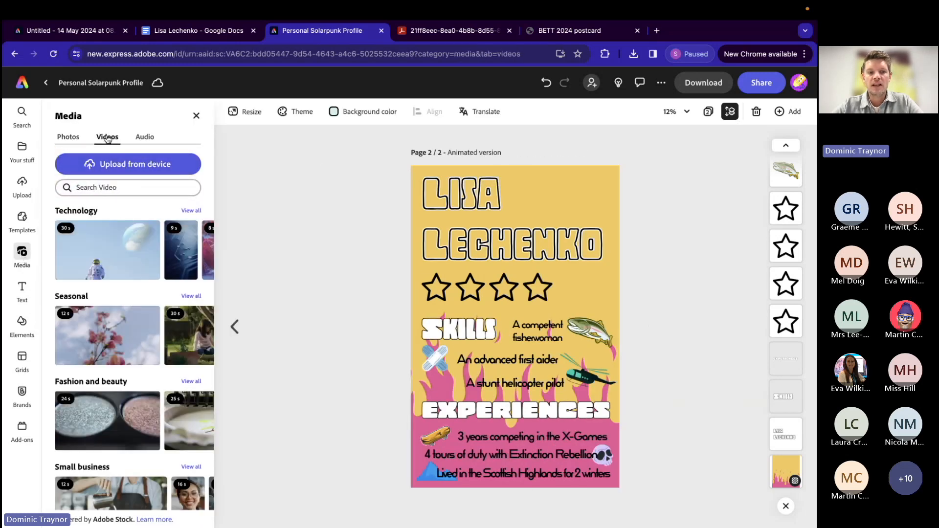
pyautogui.click(118, 170)
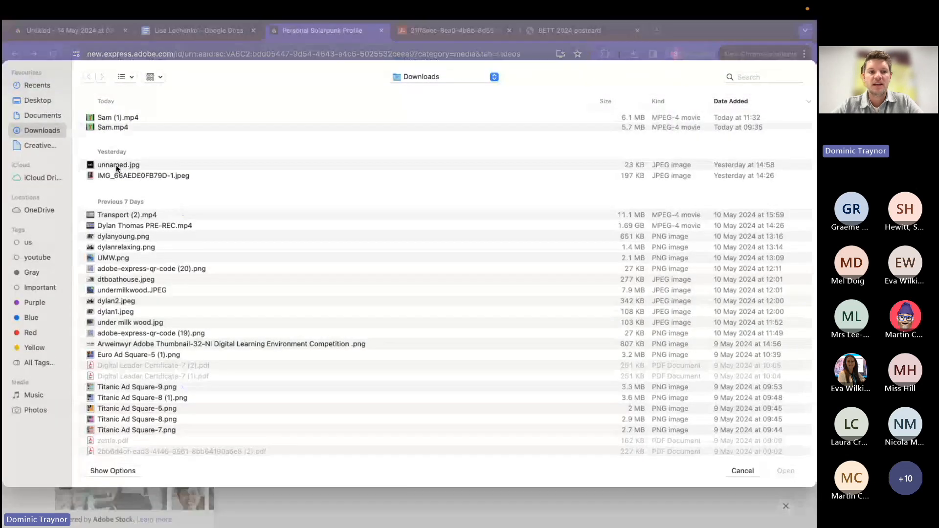
pyautogui.click(112, 118)
pyautogui.doubleClick(111, 119)
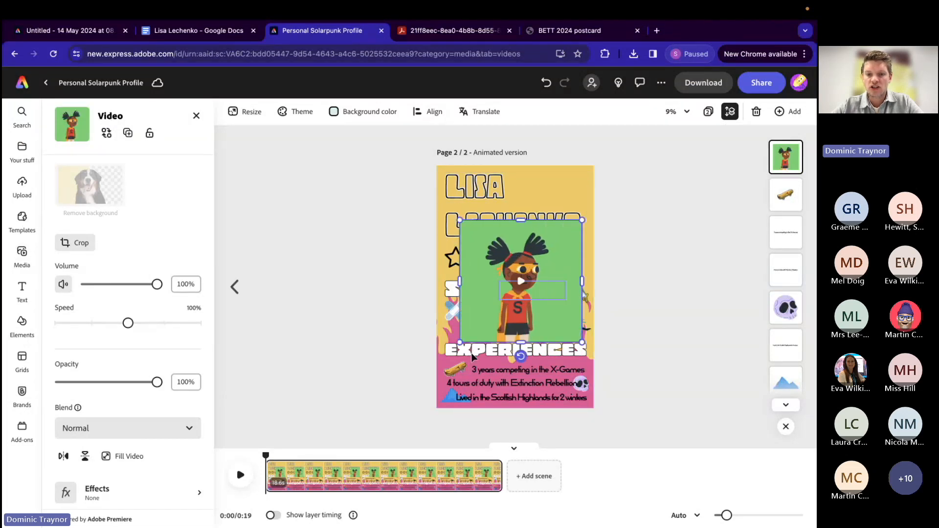
# Step: Preview the character video briefly, then flip it horizontally and remove its background
pyautogui.click(521, 282)
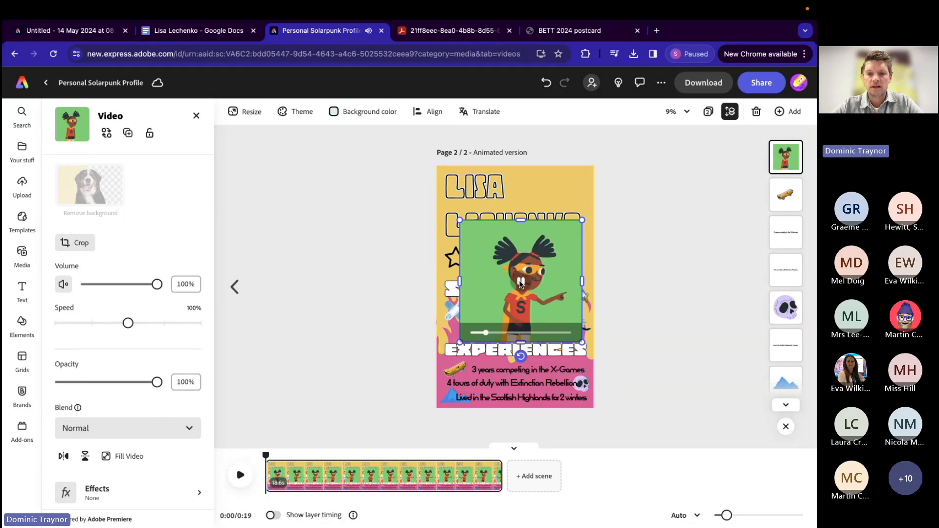
pyautogui.click(521, 282)
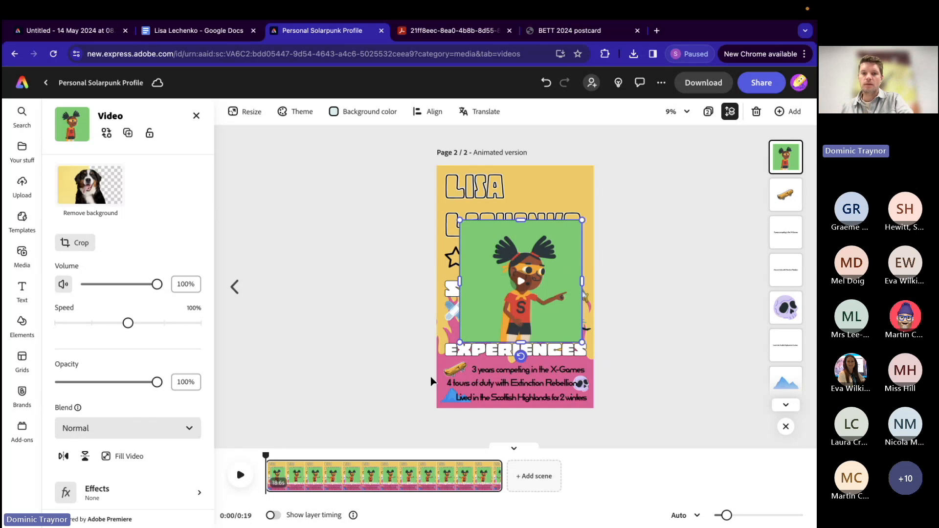
pyautogui.click(63, 456)
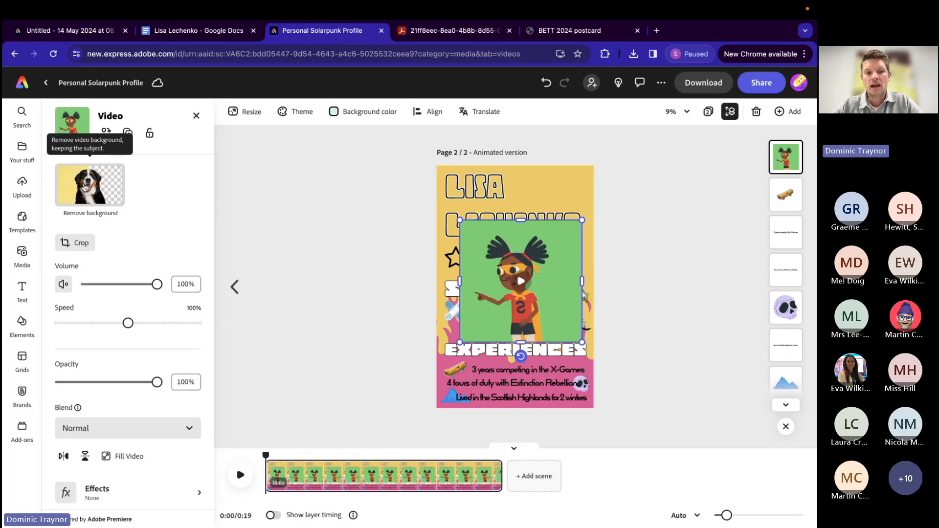
pyautogui.click(87, 187)
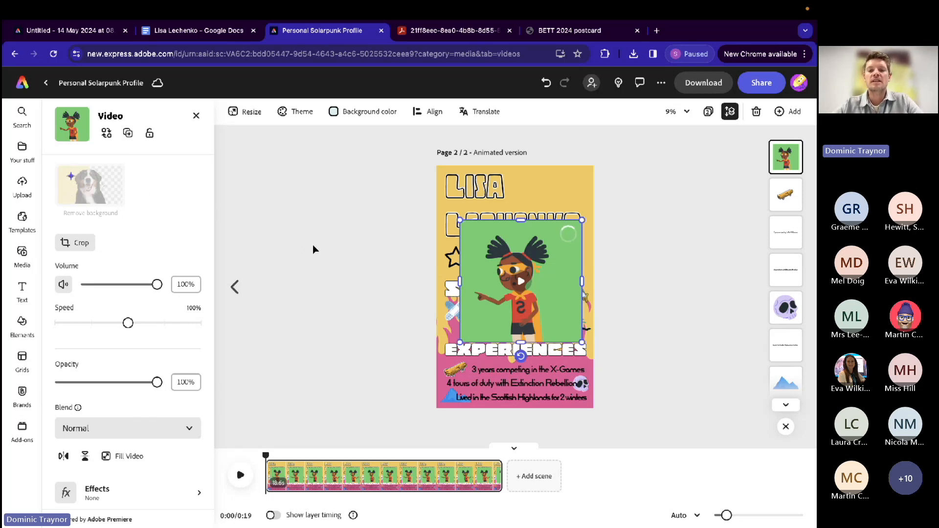
pyautogui.moveTo(486, 302)
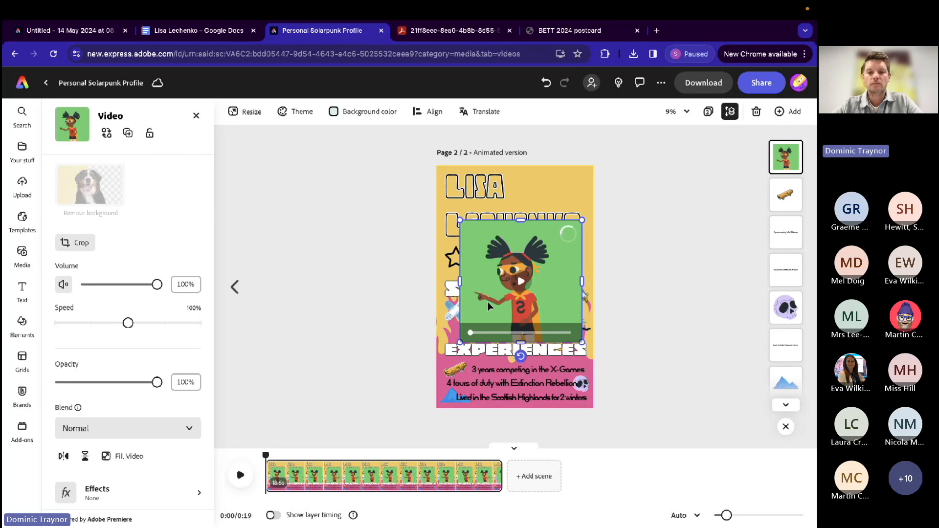
# Step: Move the character video to the poster's upper-right area, beside the name title, and scale it down slightly
pyautogui.moveTo(534, 305); pyautogui.dragTo(558, 252)
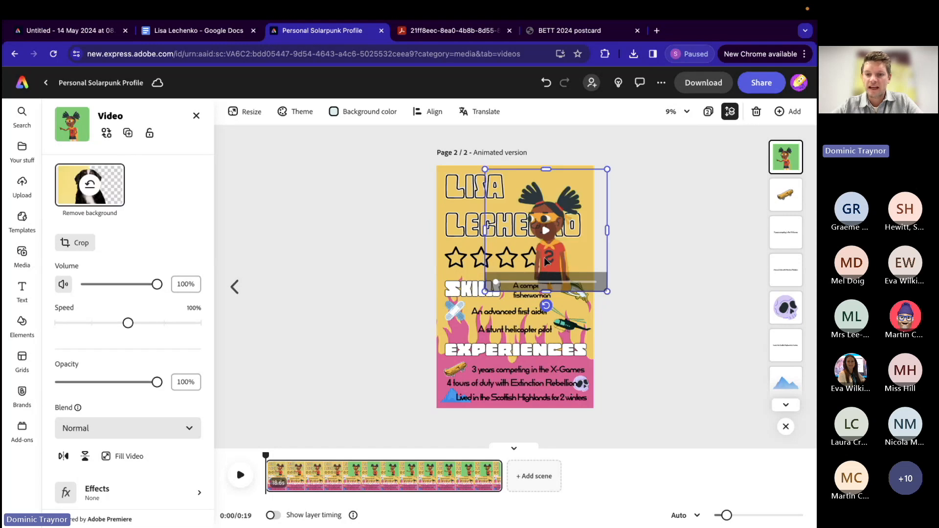
pyautogui.moveTo(559, 254); pyautogui.dragTo(560, 237)
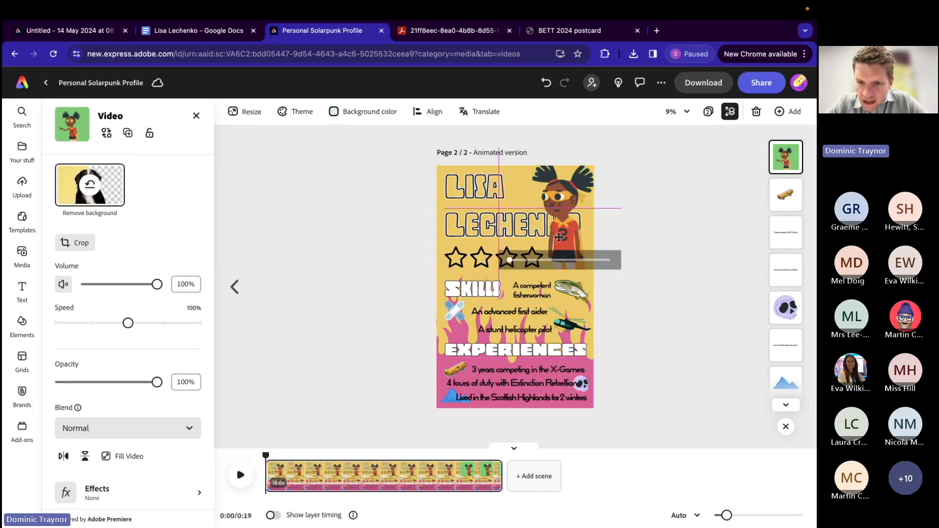
pyautogui.moveTo(619, 148); pyautogui.dragTo(609, 158)
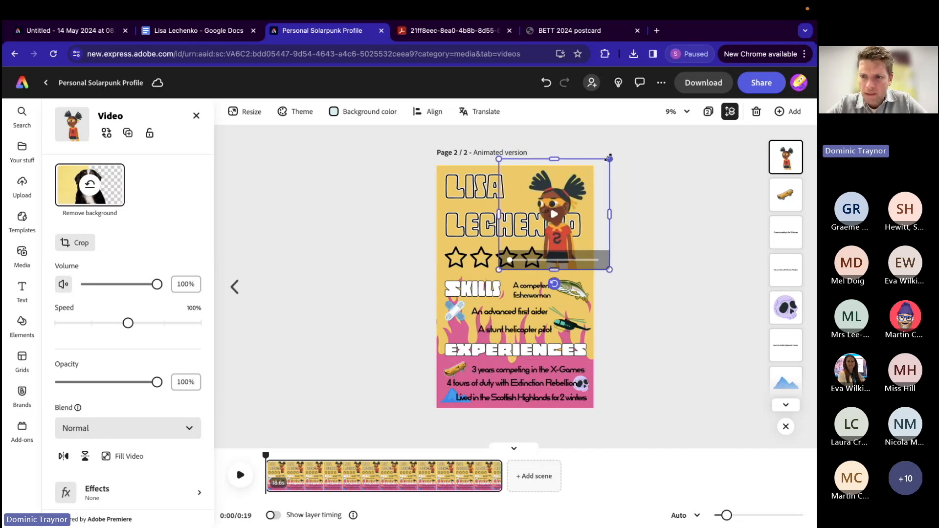
# Step: Send the character video to the back of the layer stack, behind the title and stars
pyautogui.rightClick(563, 198)
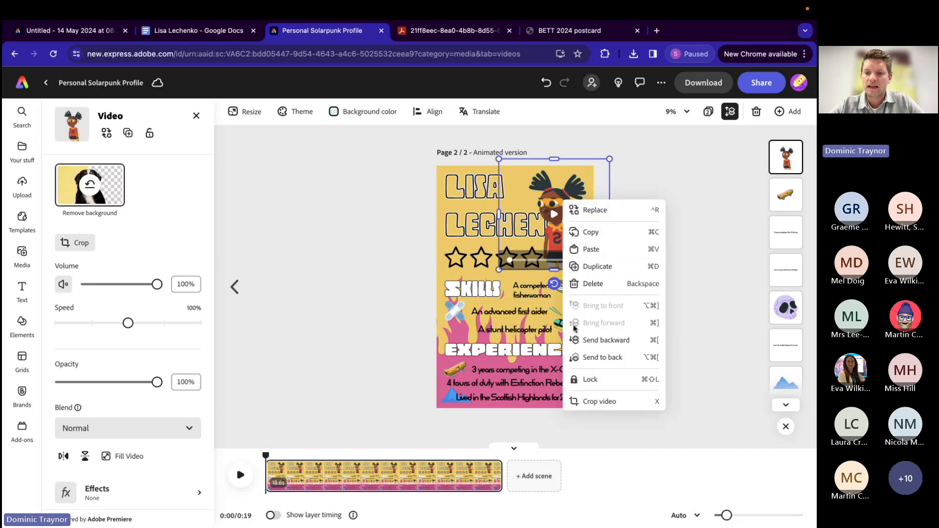
pyautogui.click(579, 359)
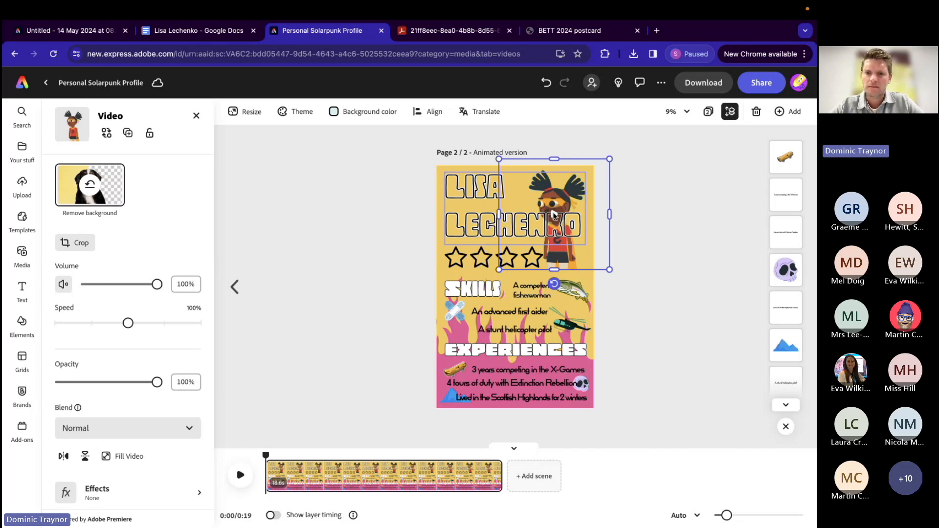
pyautogui.click(385, 261)
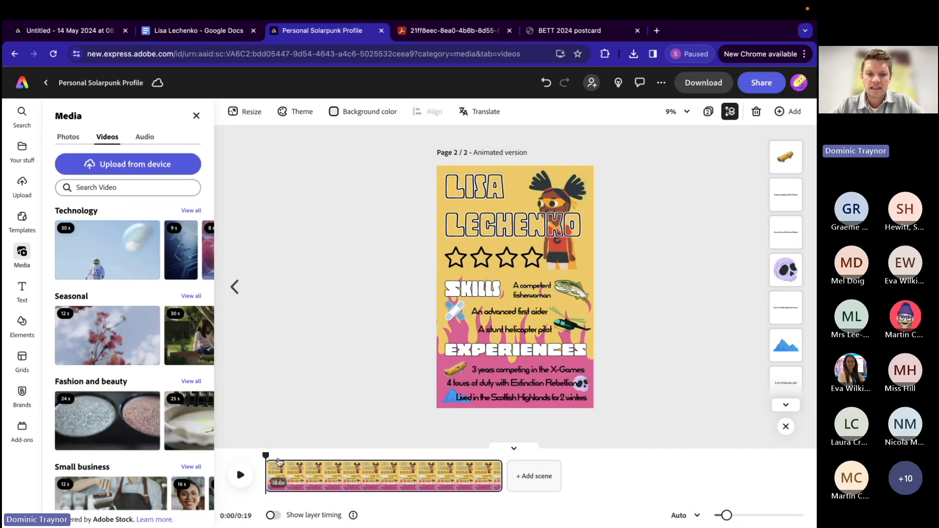
# Step: Shrink the name title, shift it towards the poster's left edge, and preview the page
pyautogui.click(503, 219)
pyautogui.moveTo(500, 215); pyautogui.dragTo(504, 224)
pyautogui.moveTo(446, 180); pyautogui.dragTo(468, 191)
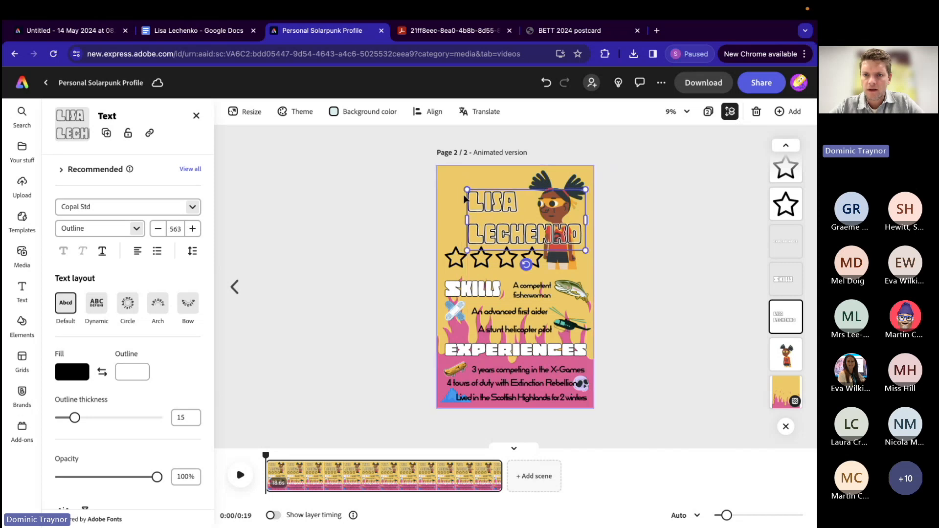
pyautogui.moveTo(508, 223); pyautogui.dragTo(488, 214)
pyautogui.click(240, 475)
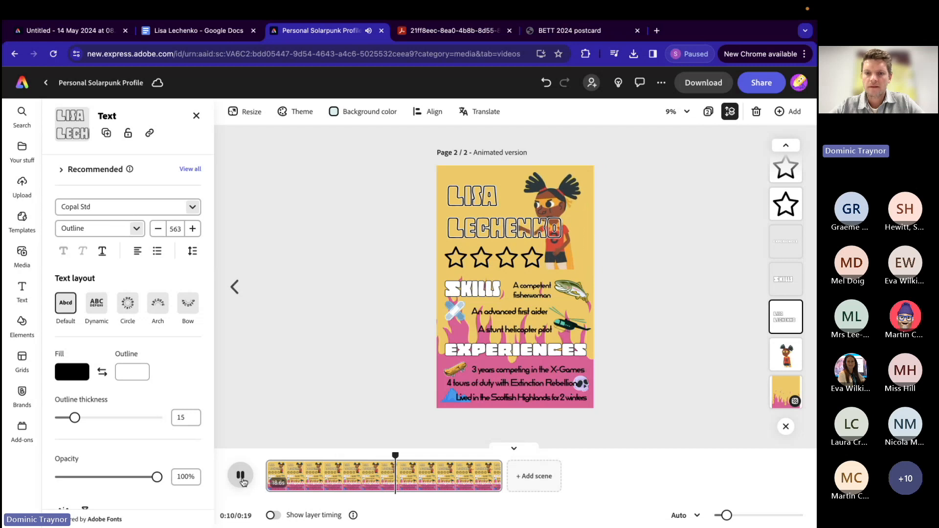
pyautogui.click(241, 477)
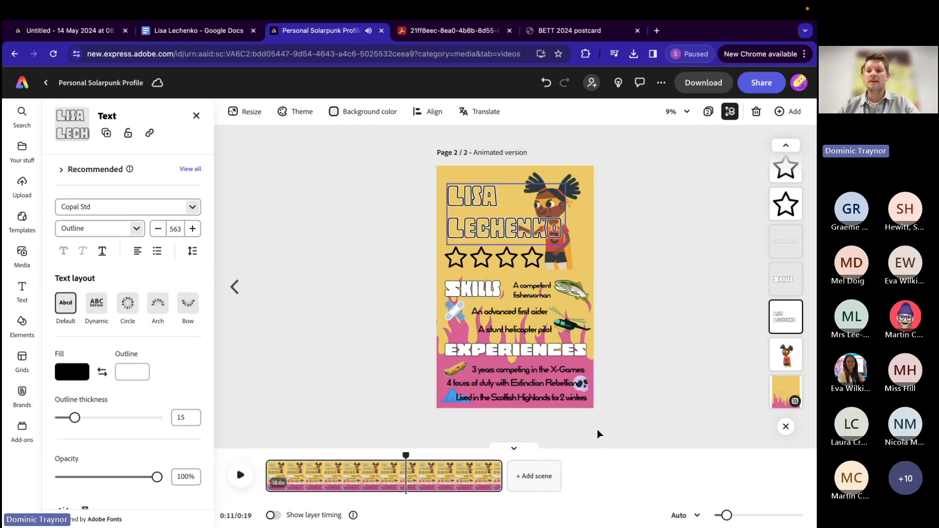
# Step: Shift the character video slightly right and move its layer in front of the name title
pyautogui.click(566, 264)
pyautogui.moveTo(565, 264); pyautogui.dragTo(570, 261)
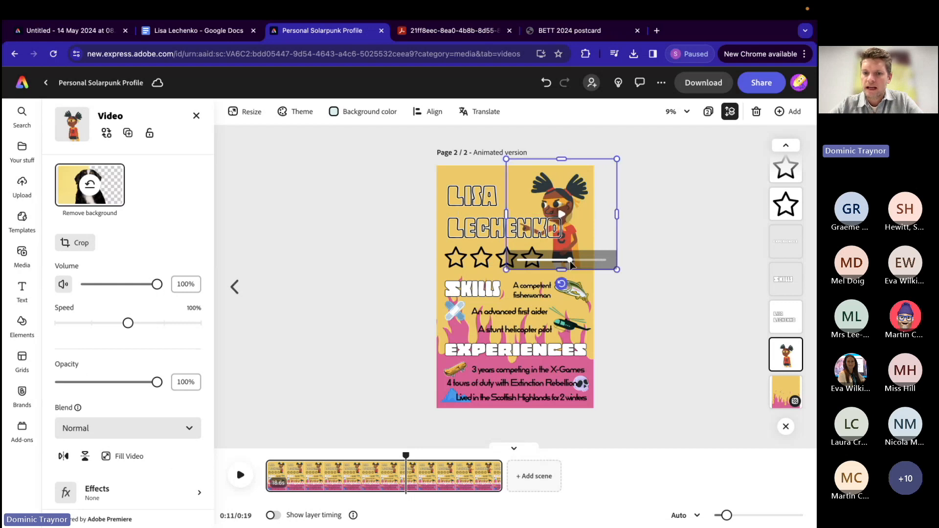
pyautogui.moveTo(786, 356); pyautogui.dragTo(785, 320)
pyautogui.click(708, 284)
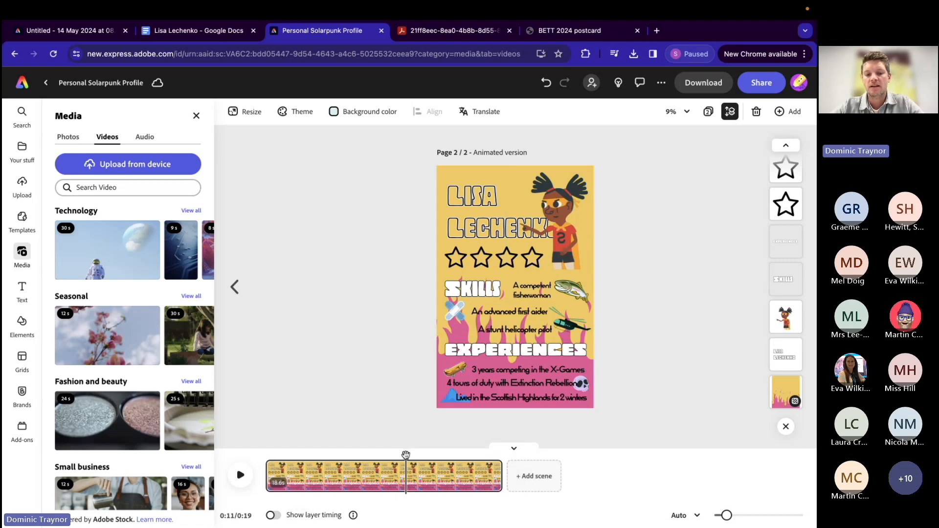
# Step: Turn on layer timing and play the scene from the start, setting the playhead at the 0:03 mark
pyautogui.moveTo(406, 455); pyautogui.dragTo(262, 480)
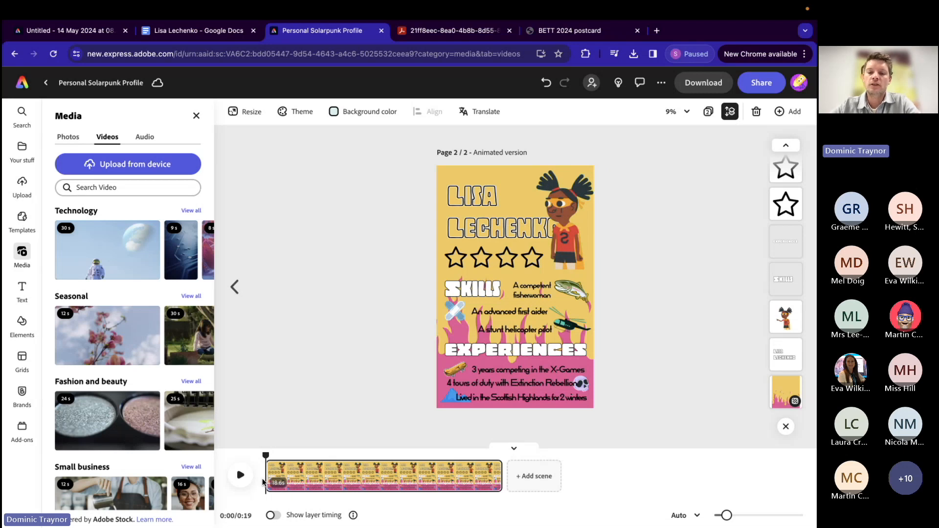
pyautogui.click(273, 516)
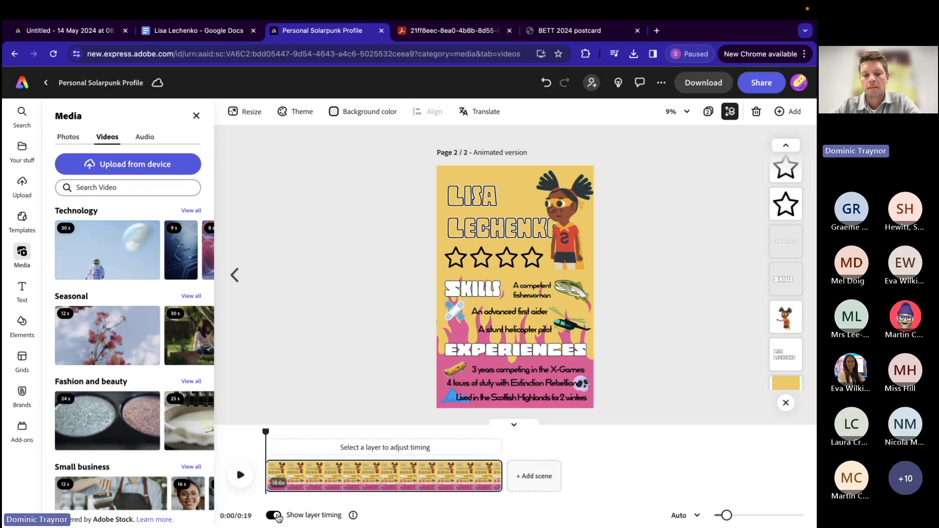
pyautogui.click(241, 483)
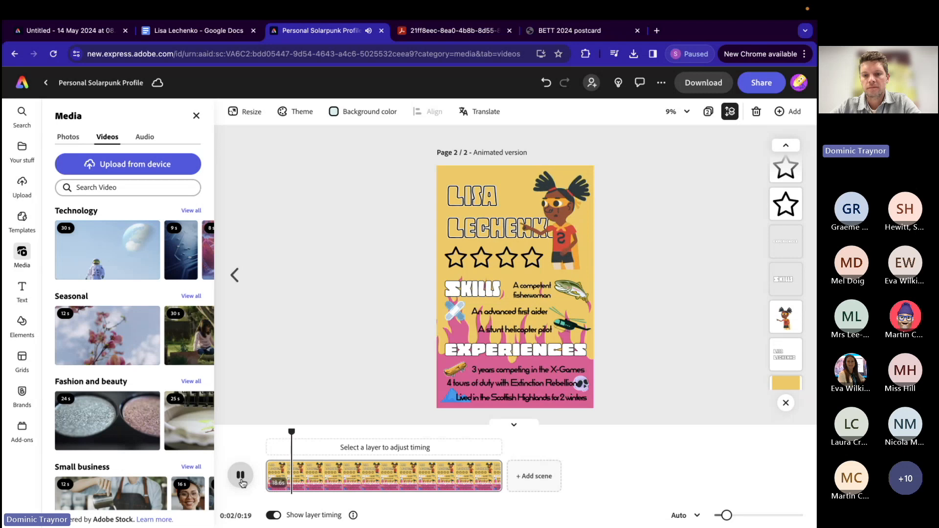
pyautogui.click(240, 477)
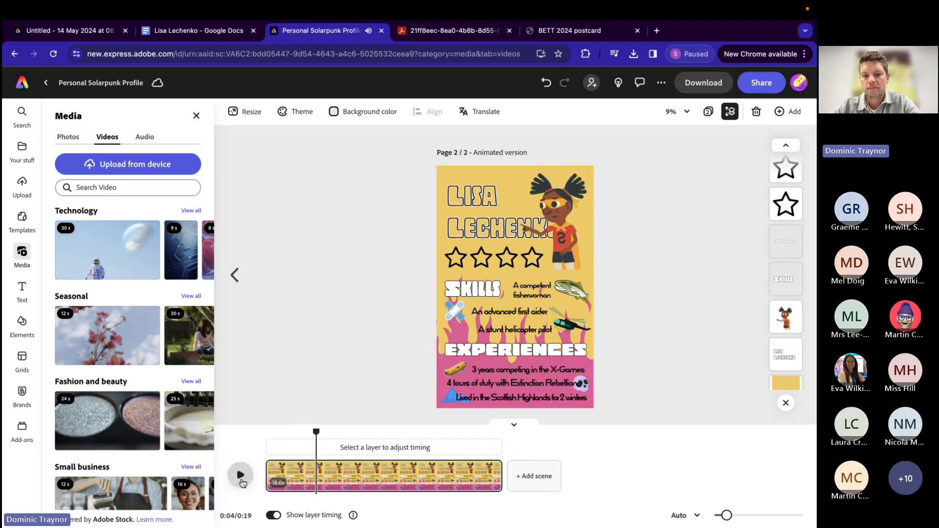
pyautogui.moveTo(317, 433); pyautogui.dragTo(295, 433)
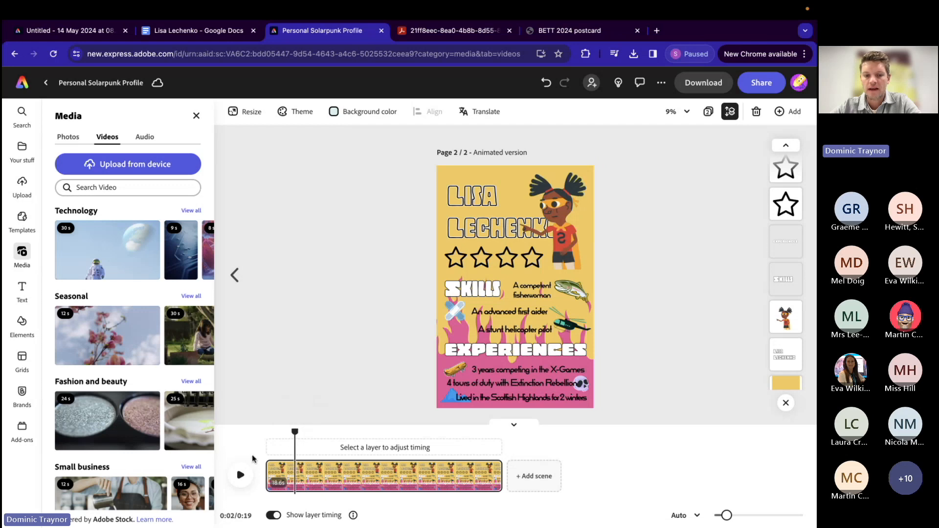
pyautogui.click(240, 476)
pyautogui.click(240, 476)
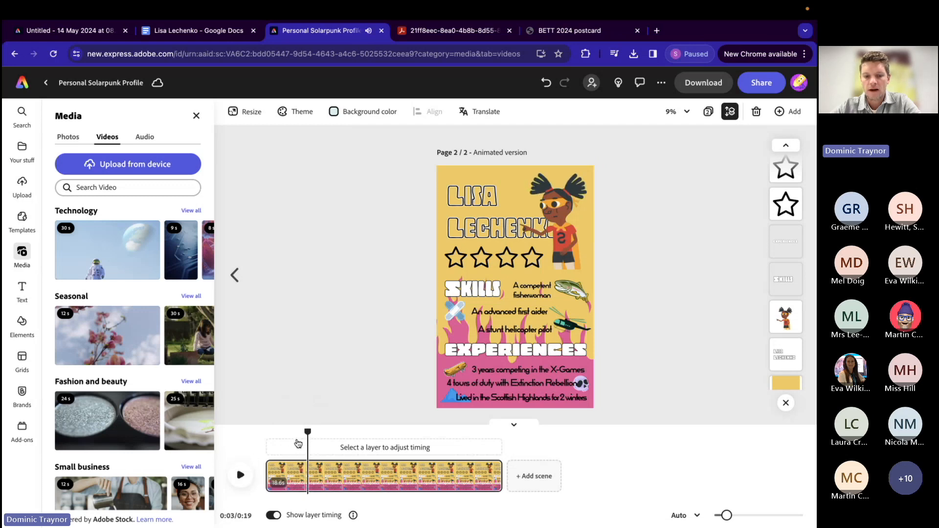
pyautogui.moveTo(307, 430); pyautogui.dragTo(301, 431)
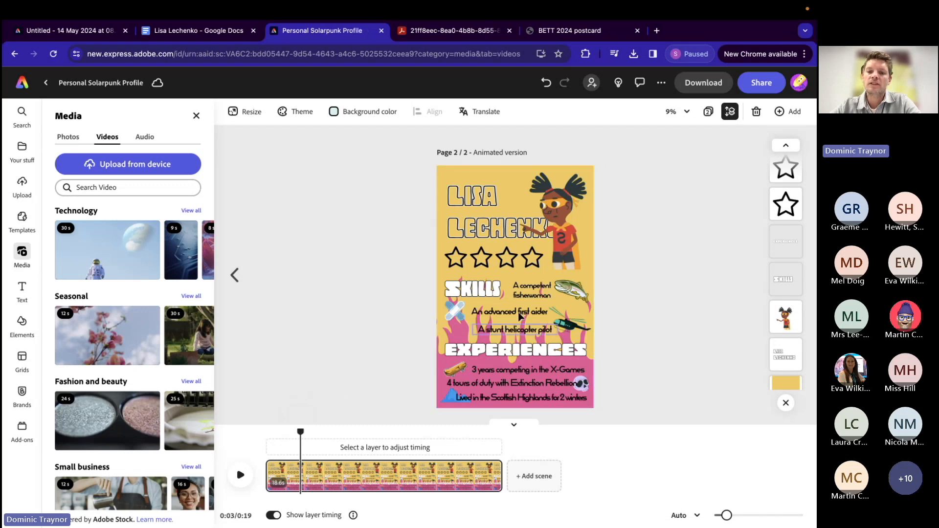
# Step: Trim the start of the fish image's layer to the 0:03 playhead, giving it a 15.9 s duration
pyautogui.click(576, 293)
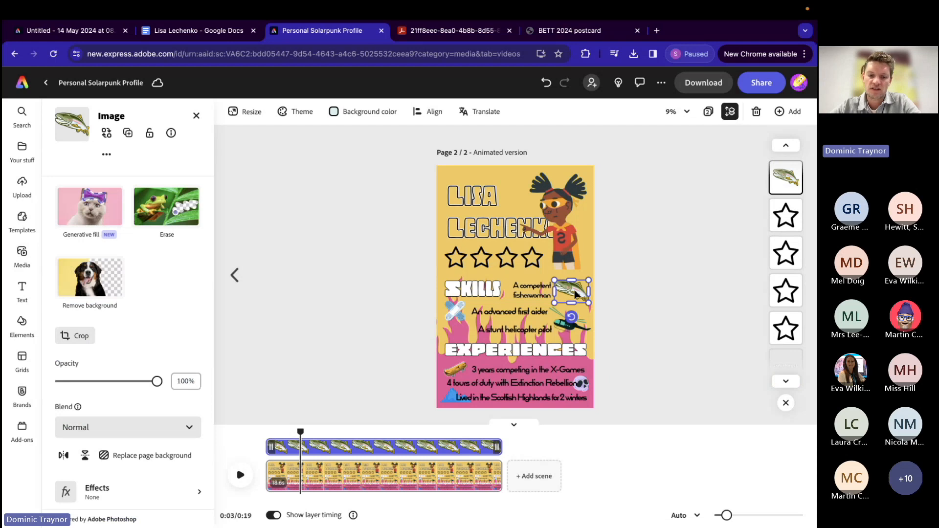
pyautogui.moveTo(278, 446); pyautogui.dragTo(300, 445)
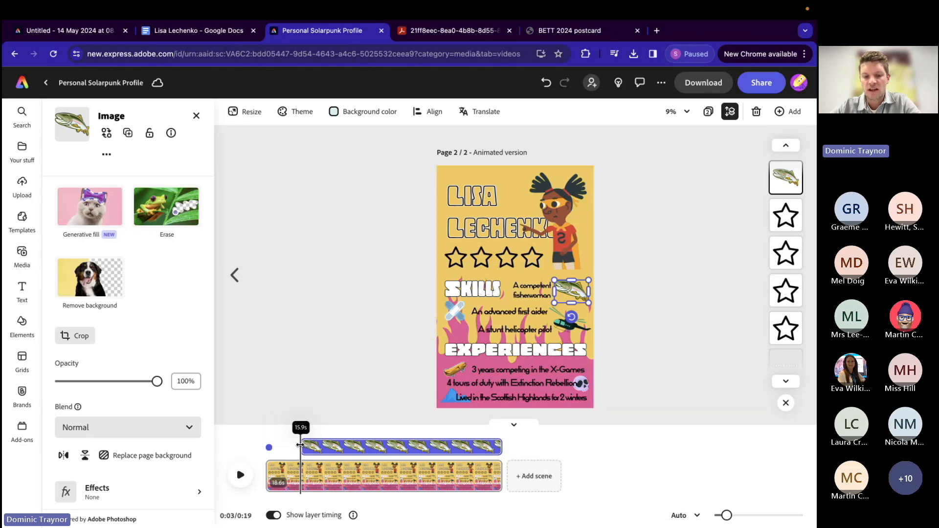
pyautogui.moveTo(300, 445); pyautogui.dragTo(301, 447)
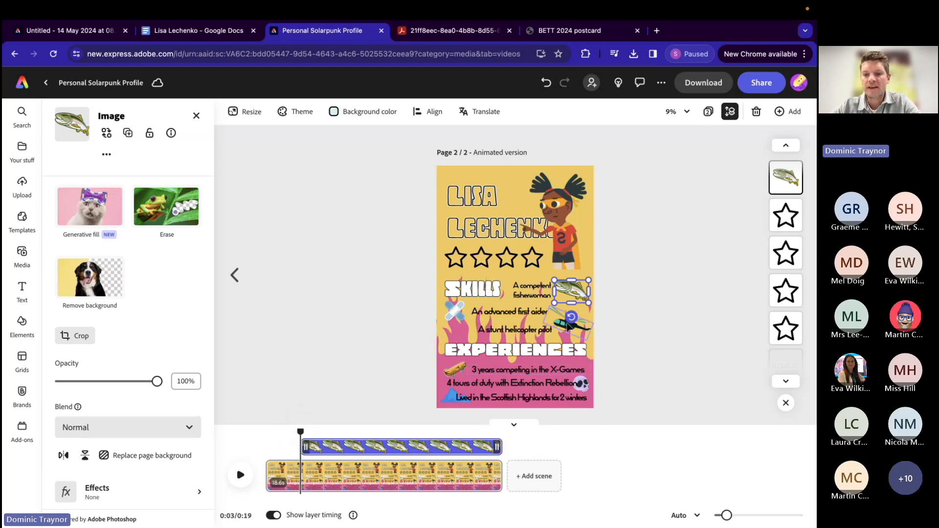
# Step: Give the fish image a Drift in animation with its direction set to left
pyautogui.scroll(-3, 114, 434)
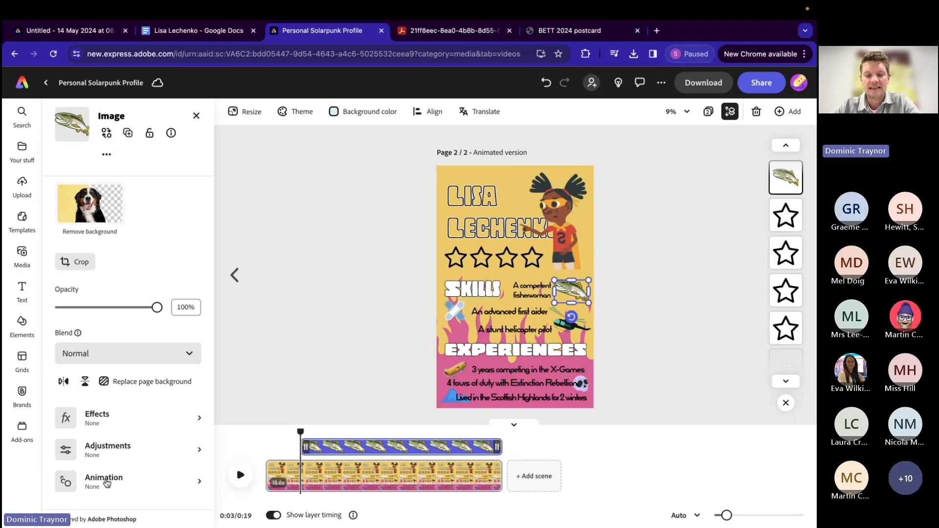
pyautogui.click(107, 484)
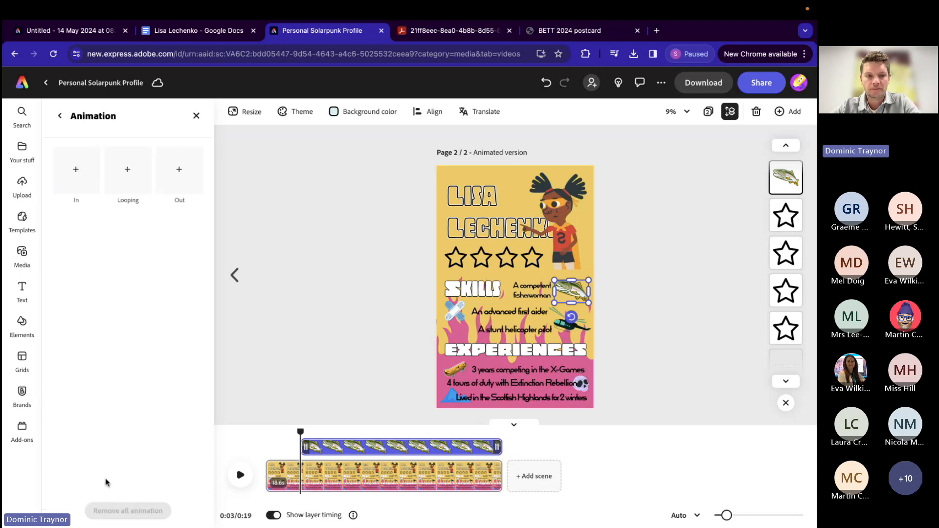
pyautogui.click(76, 174)
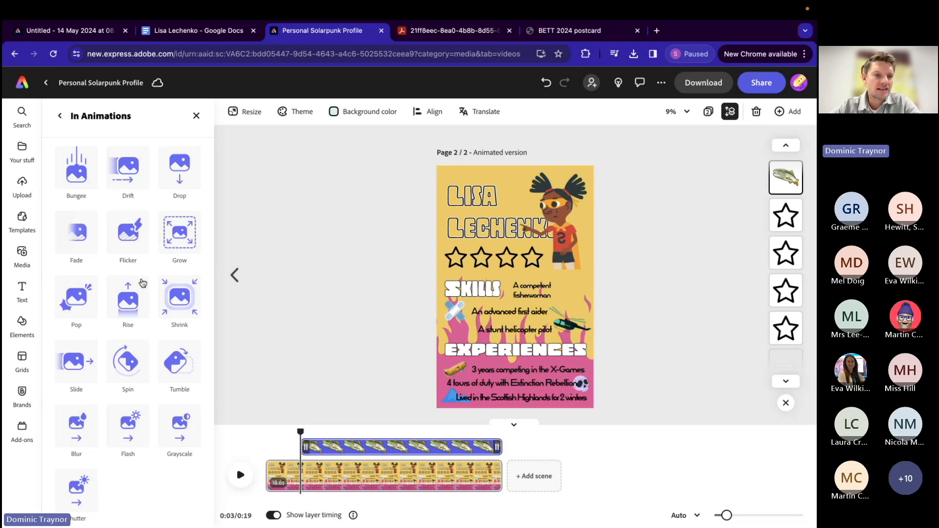
pyautogui.click(135, 175)
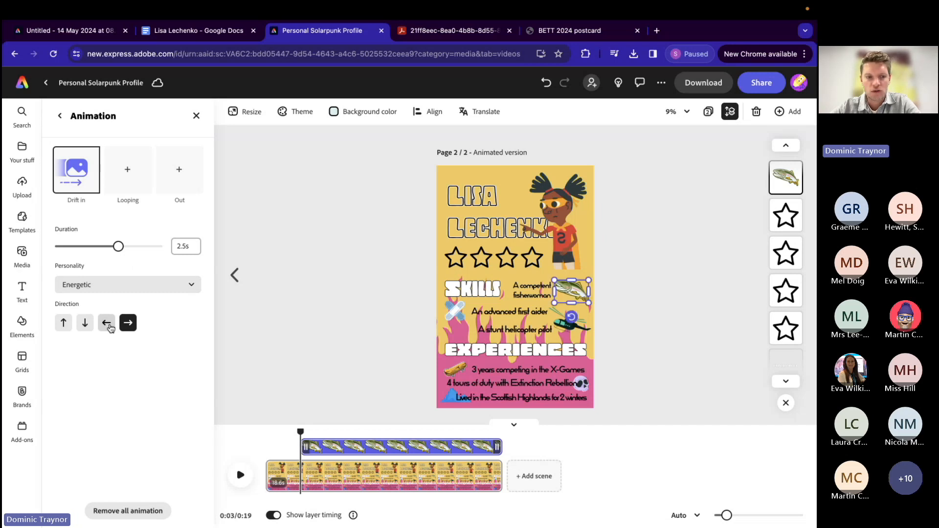
pyautogui.click(107, 324)
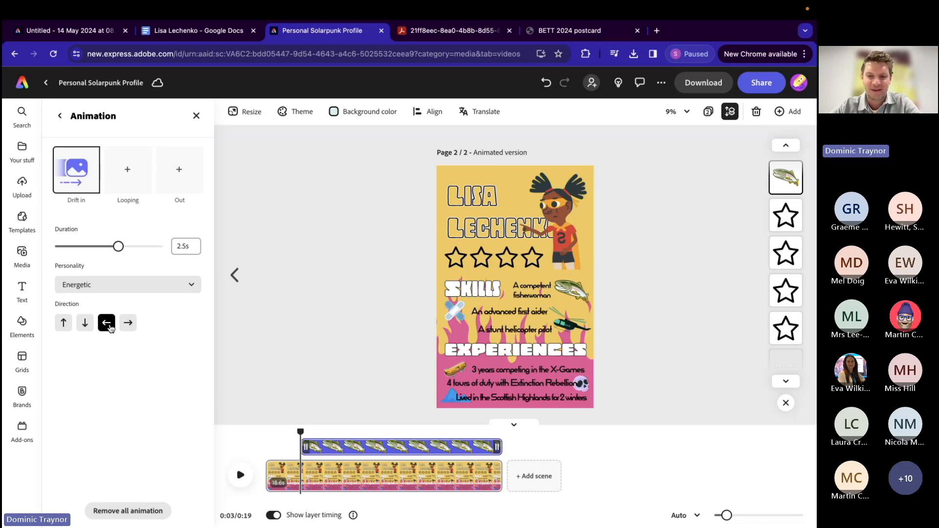
# Step: Add the Flicker looping animation to the fish image and deselect it
pyautogui.click(127, 175)
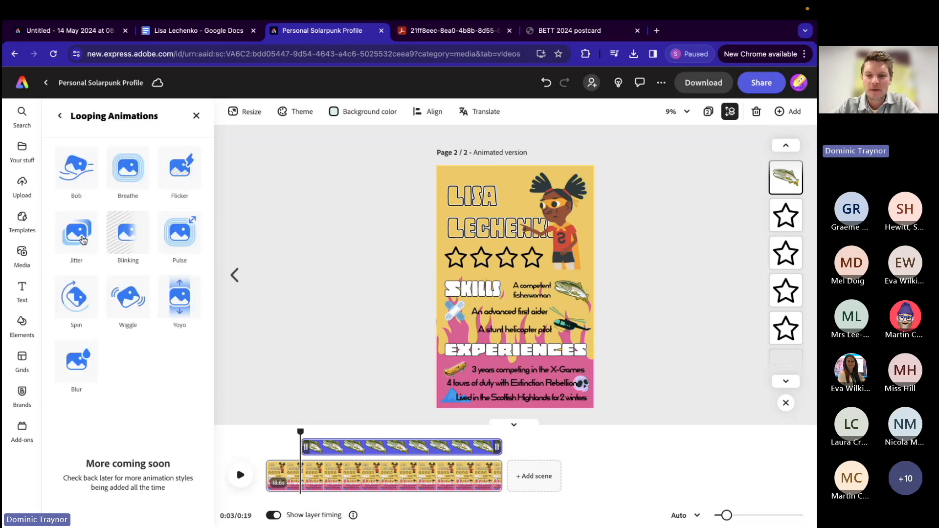
pyautogui.click(189, 166)
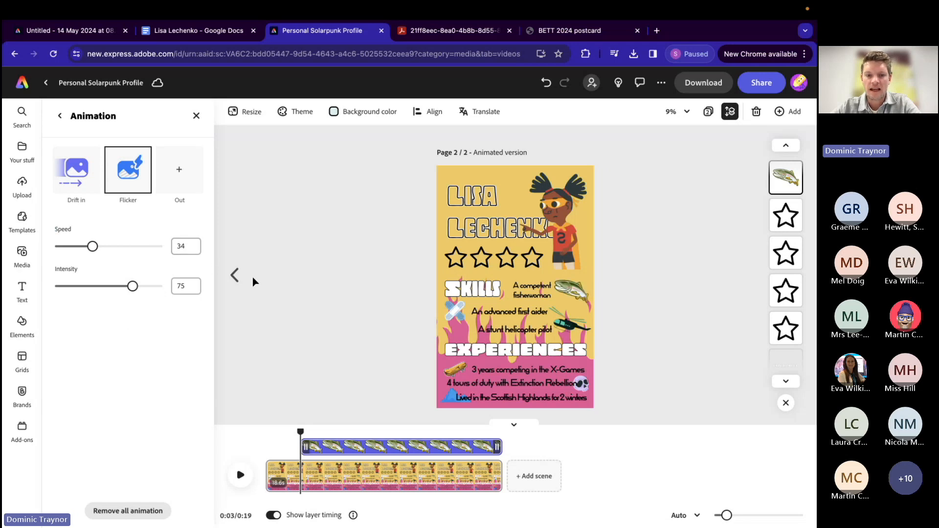
pyautogui.click(273, 287)
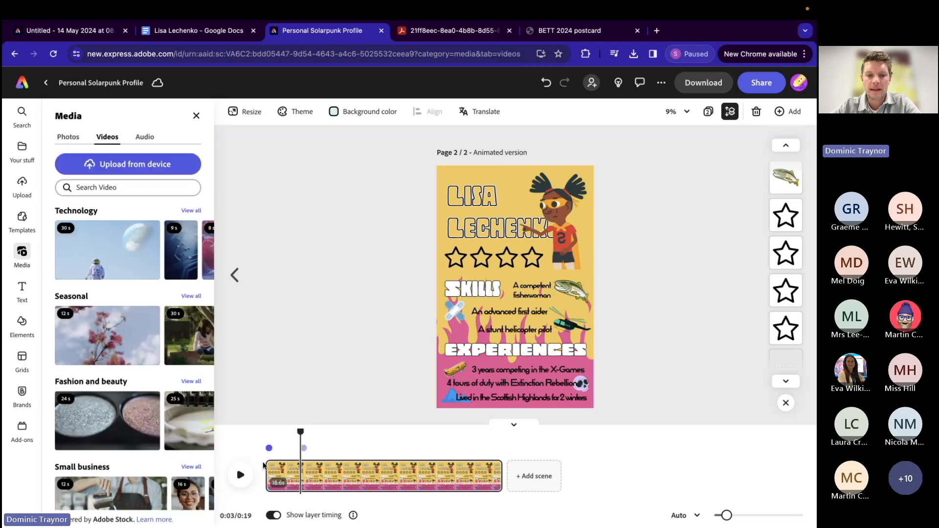
# Step: Play the scene on to 0:05 and trim the plasters image's layer to start there, with a 14.1 s duration
pyautogui.click(240, 476)
pyautogui.click(241, 479)
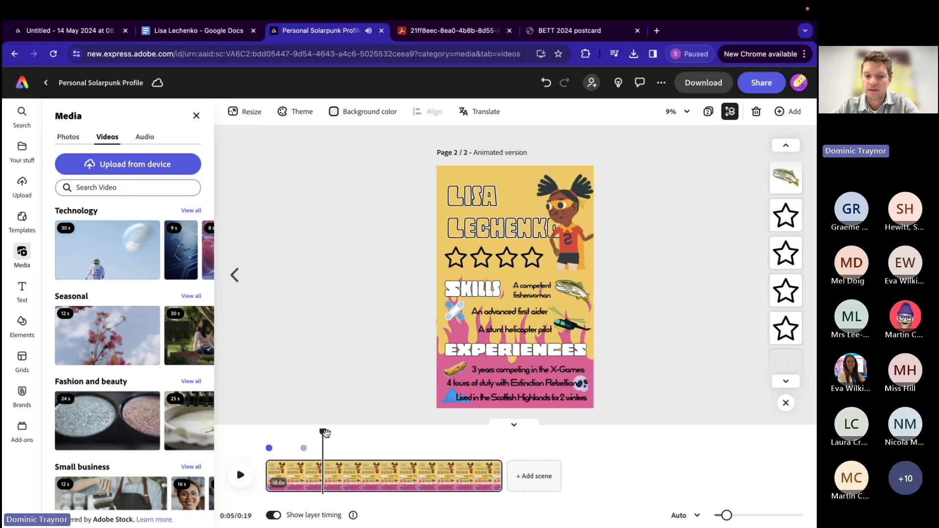
pyautogui.click(453, 309)
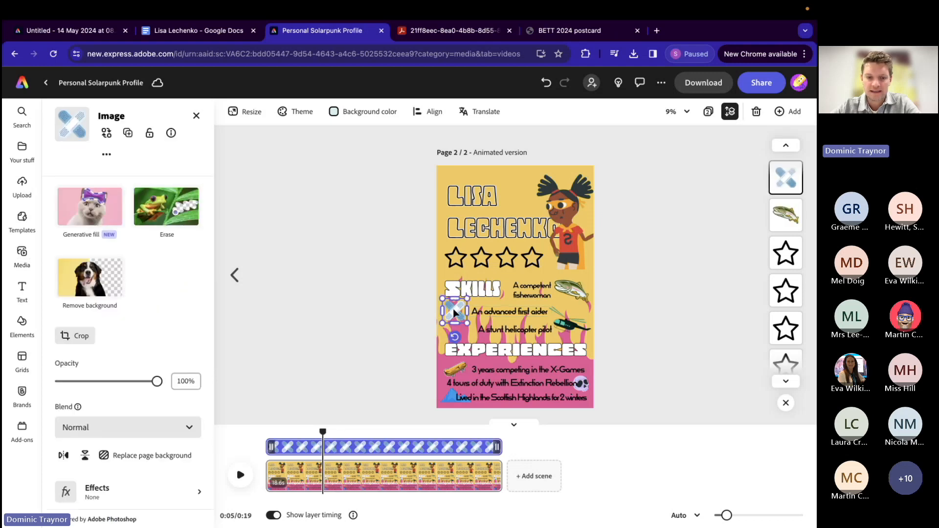
pyautogui.moveTo(271, 446); pyautogui.dragTo(322, 445)
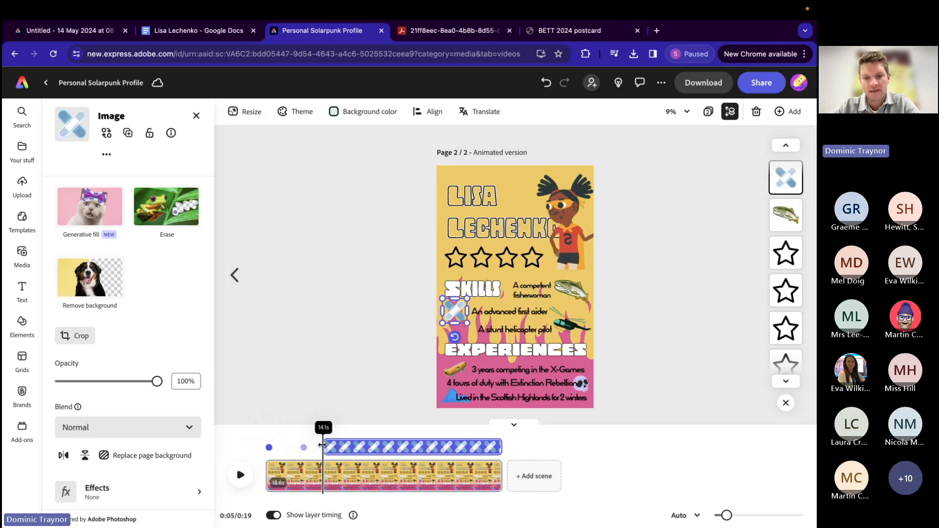
pyautogui.moveTo(322, 445); pyautogui.dragTo(322, 448)
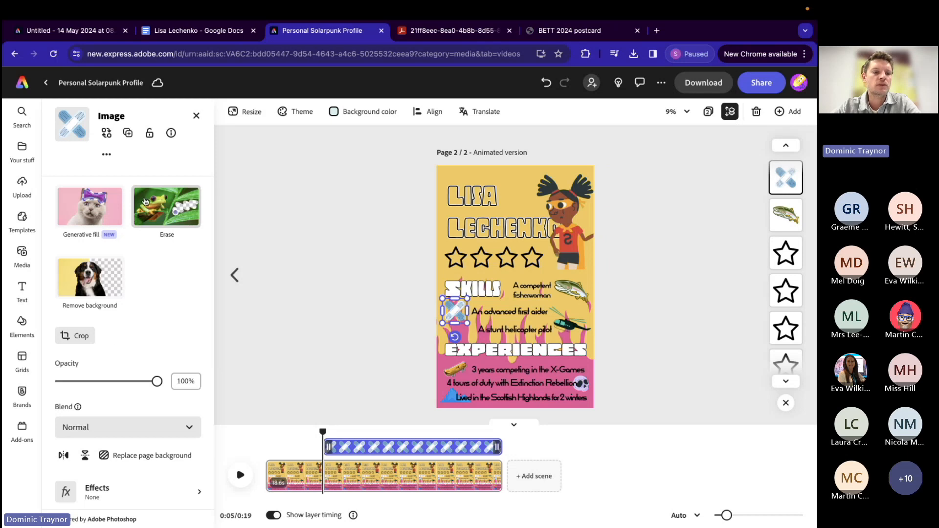
# Step: Give the plasters image a Fade in animation and a Spin looping animation
pyautogui.scroll(-3, 108, 413)
pyautogui.click(103, 482)
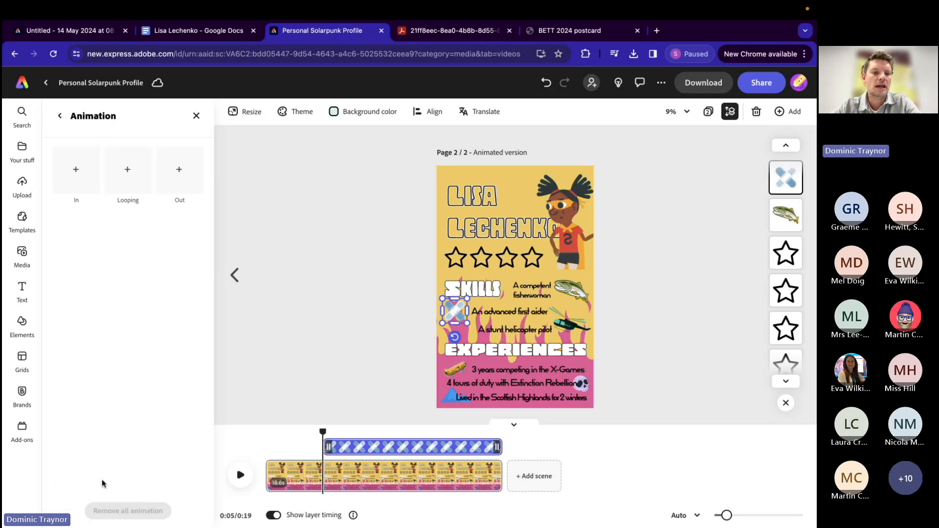
pyautogui.click(77, 176)
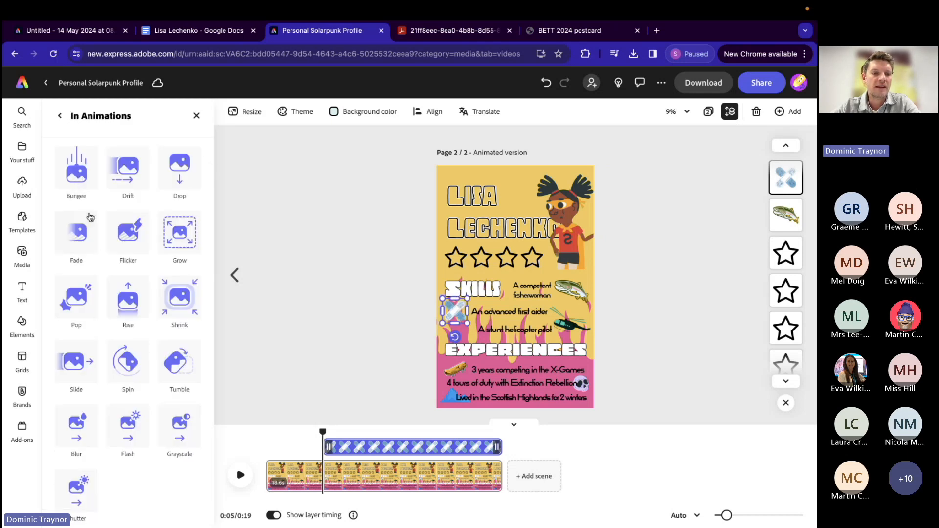
pyautogui.click(78, 238)
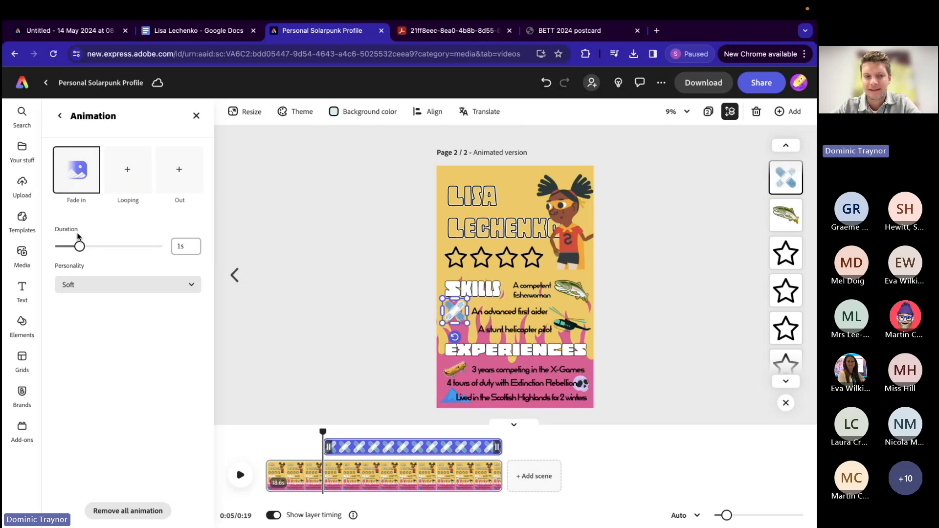
pyautogui.click(125, 177)
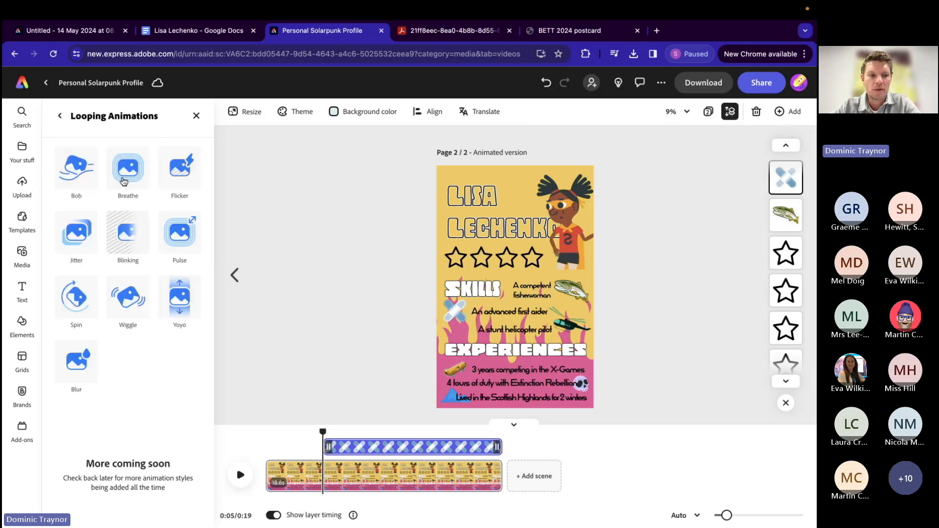
pyautogui.click(78, 310)
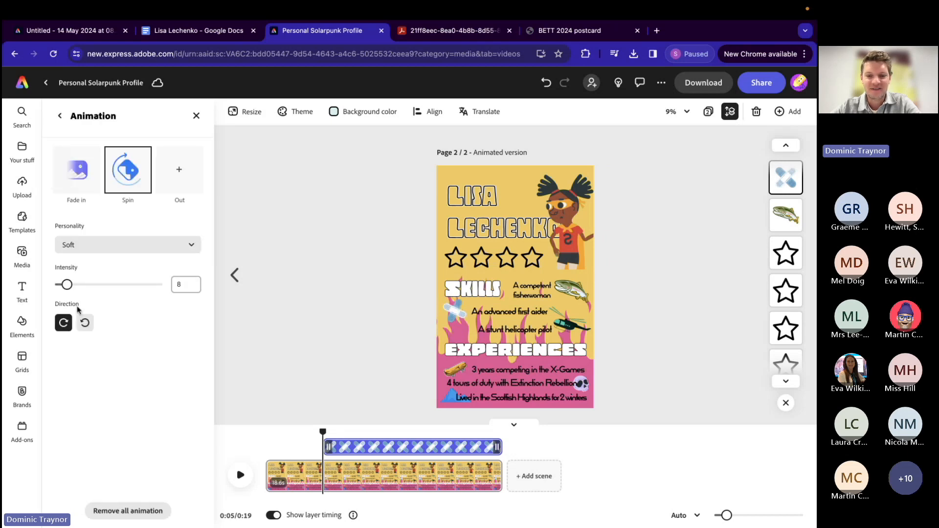
# Step: Play the scene on to 0:06 and trim the start of the helicopter image's layer to the playhead
pyautogui.click(241, 483)
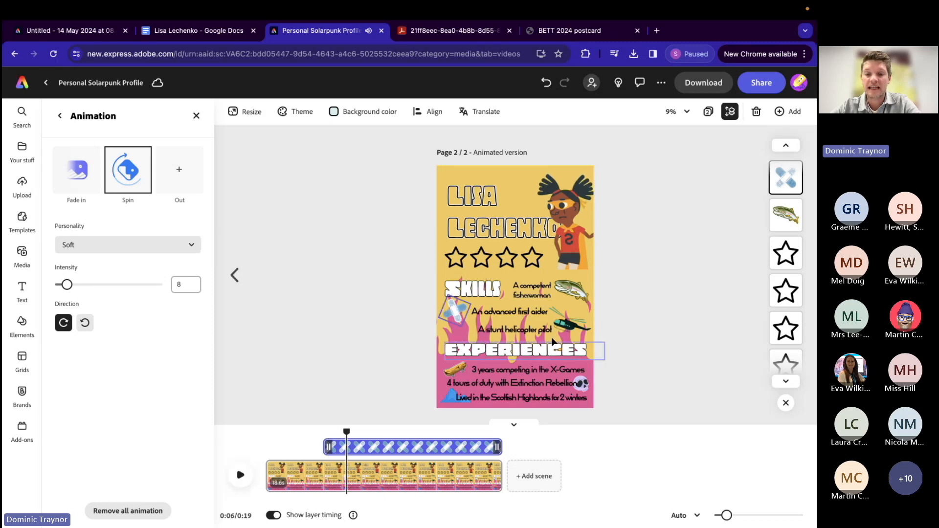
pyautogui.click(566, 329)
pyautogui.moveTo(281, 448); pyautogui.dragTo(346, 444)
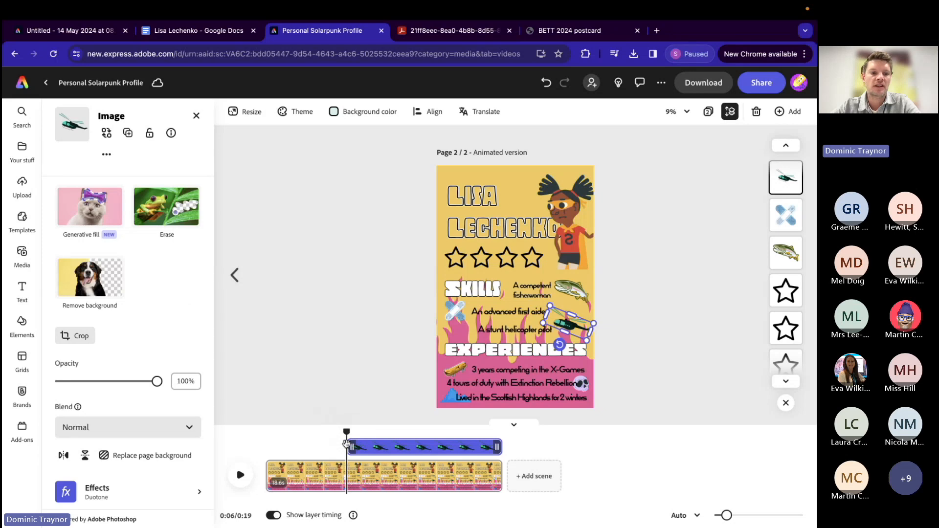
# Step: Give the helicopter image a Bungee in animation and a Jitter looping animation
pyautogui.scroll(-3, 100, 411)
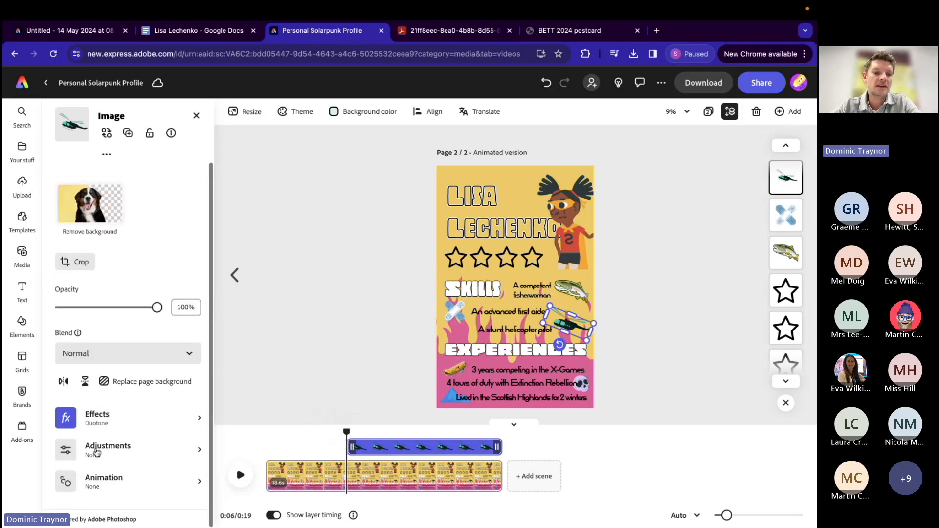
pyautogui.click(95, 480)
pyautogui.click(76, 169)
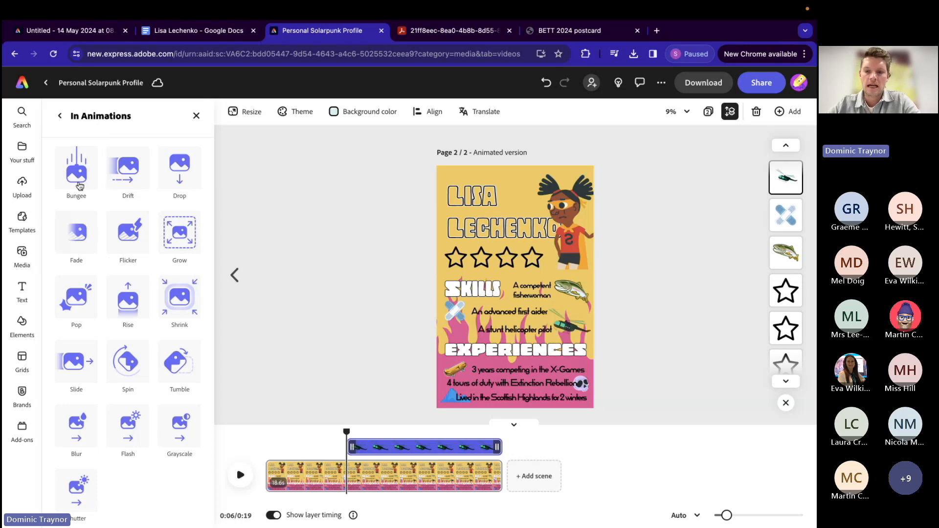
pyautogui.click(81, 186)
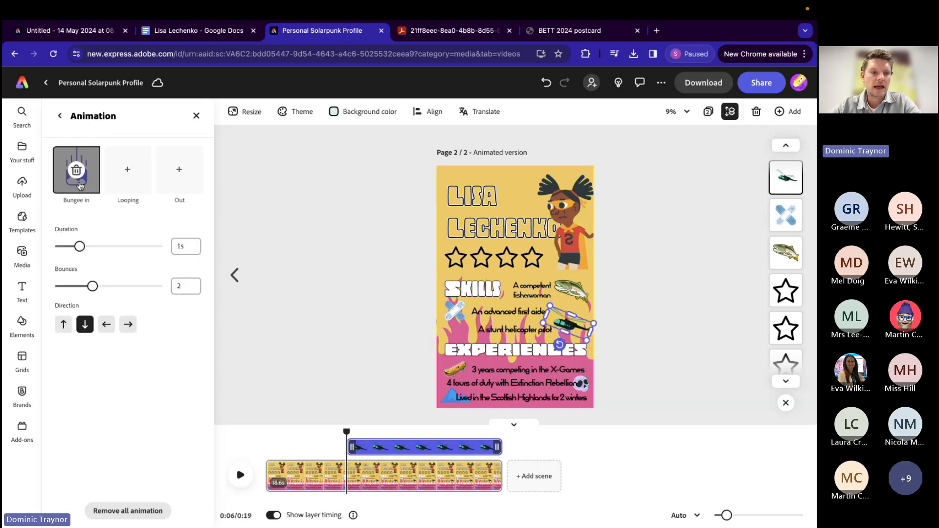
pyautogui.click(127, 174)
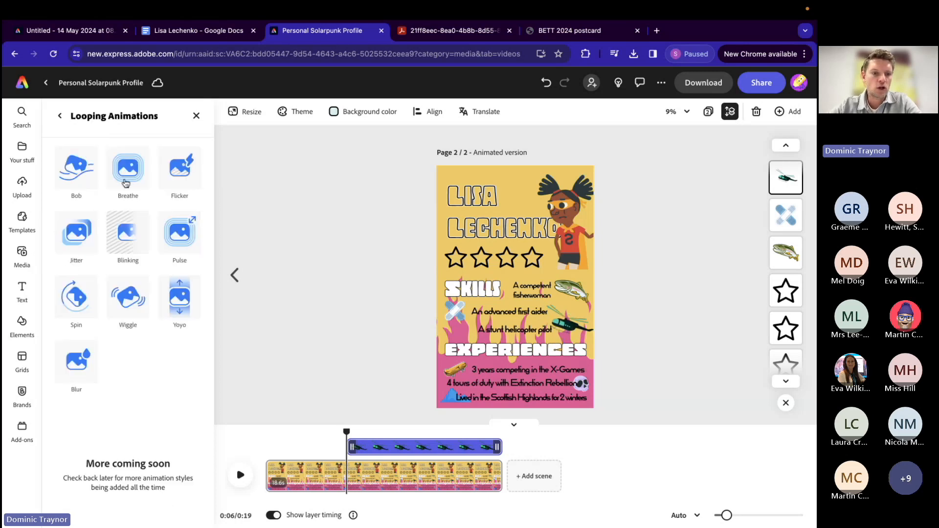
pyautogui.click(77, 233)
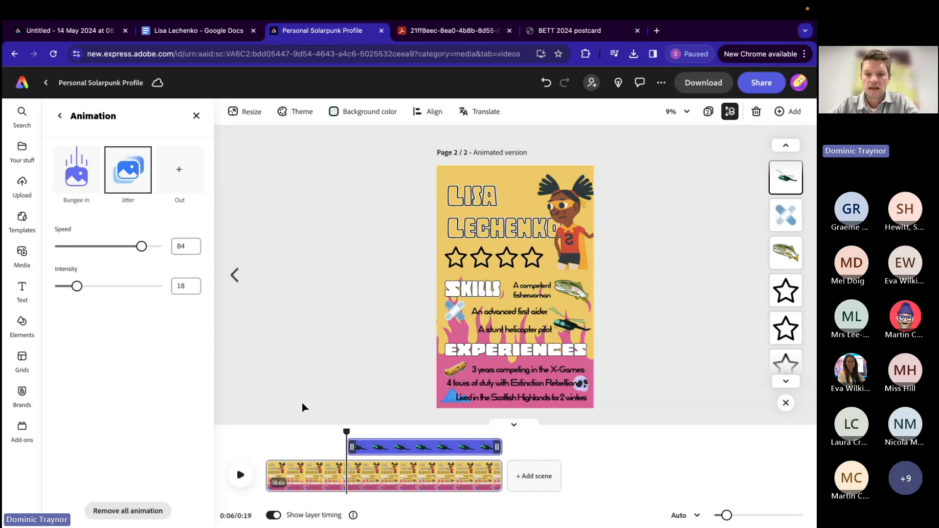
# Step: Play the scene on to 0:09 and trim the start of the skateboard image's layer to the playhead
pyautogui.click(241, 476)
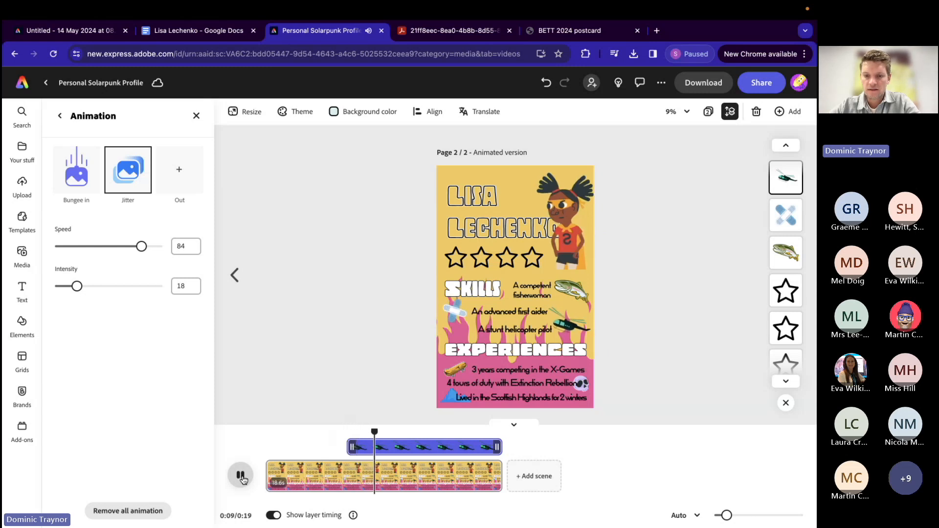
pyautogui.click(242, 475)
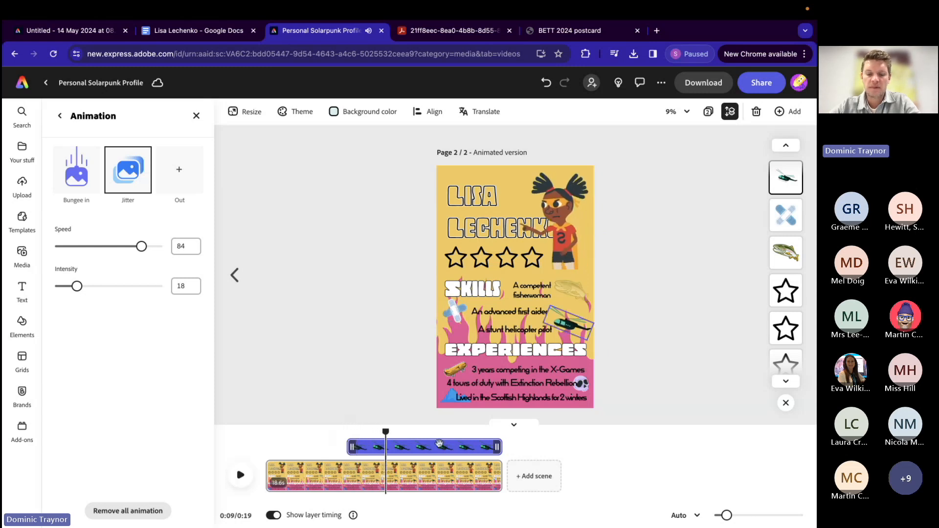
pyautogui.click(459, 373)
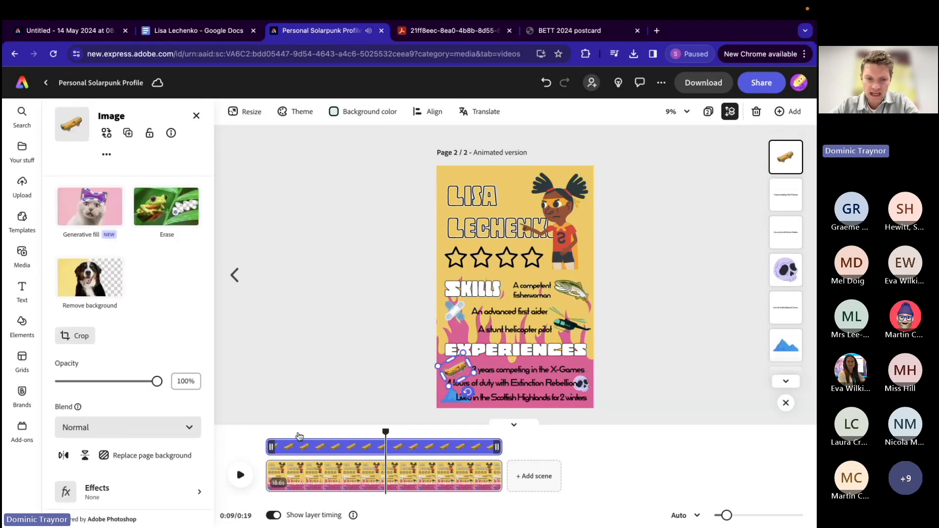
pyautogui.moveTo(273, 447); pyautogui.dragTo(388, 445)
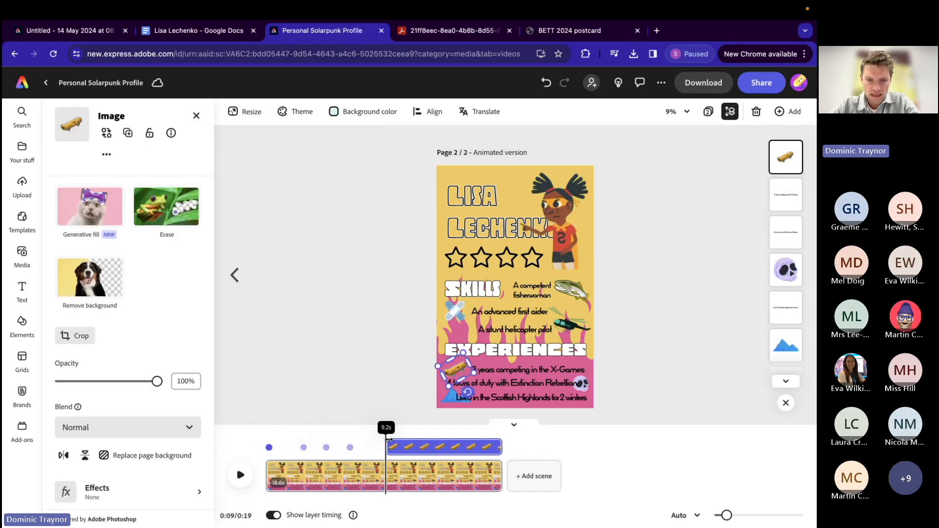
# Step: Give the skateboard image a Tumble in animation and a Pulse looping animation with speed 32 and intensity 12
pyautogui.scroll(-4, 130, 492)
pyautogui.click(126, 484)
pyautogui.click(75, 188)
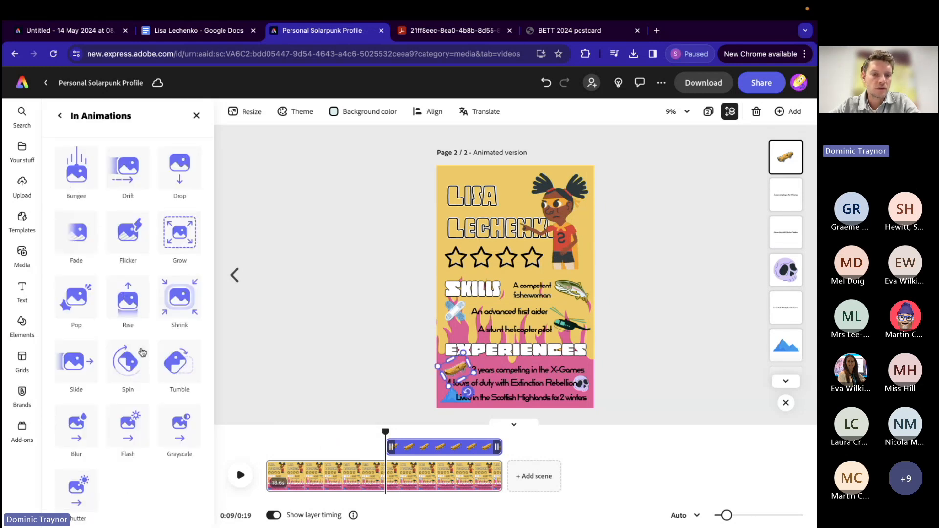
pyautogui.click(175, 362)
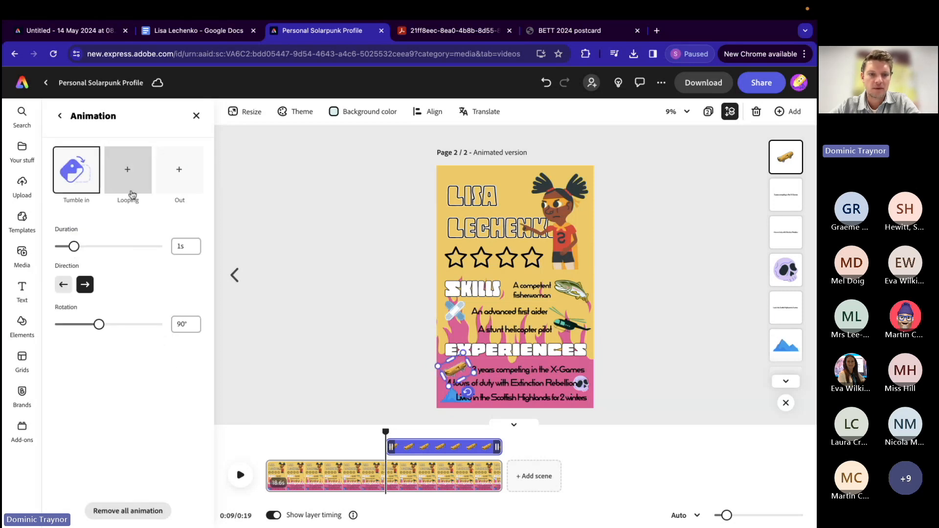
pyautogui.click(127, 171)
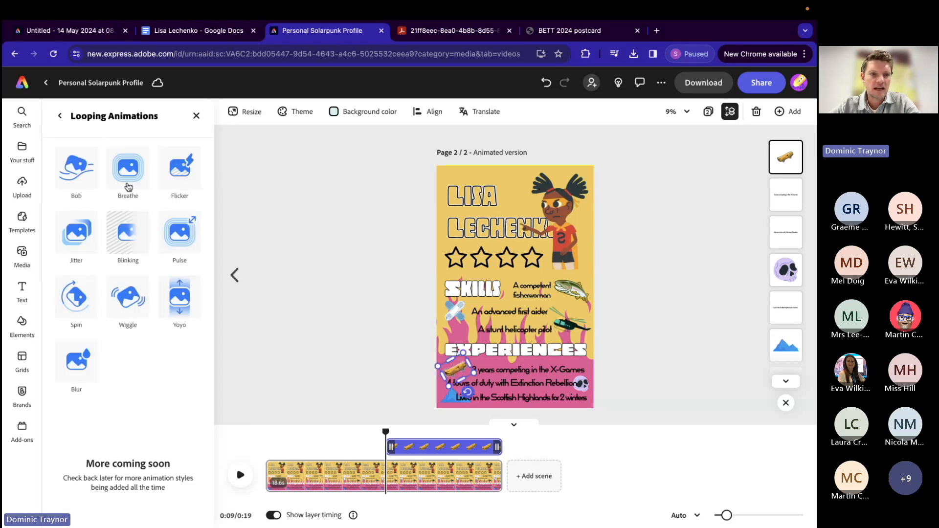
pyautogui.click(181, 244)
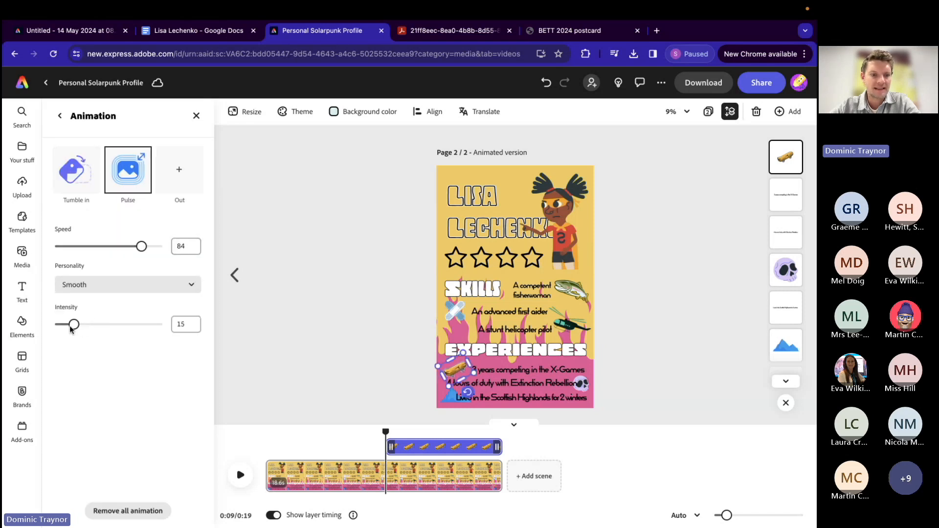
pyautogui.moveTo(142, 246); pyautogui.dragTo(76, 247)
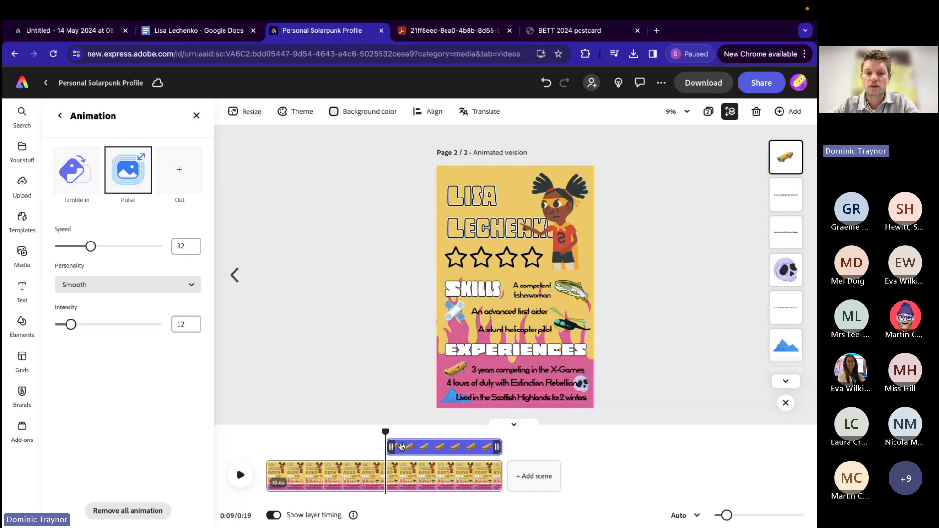
# Step: Play the scene on to 0:12 and trim the start of the skull image's layer to the playhead
pyautogui.click(239, 476)
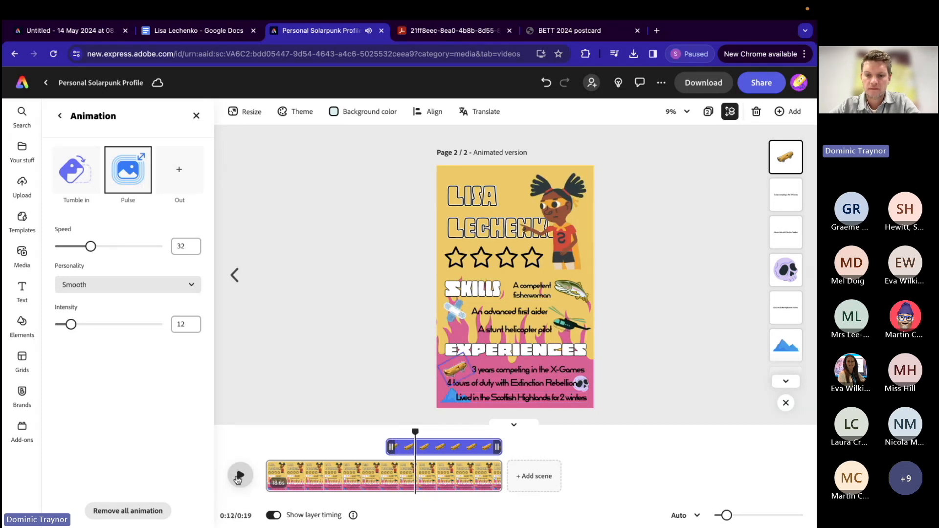
pyautogui.click(239, 475)
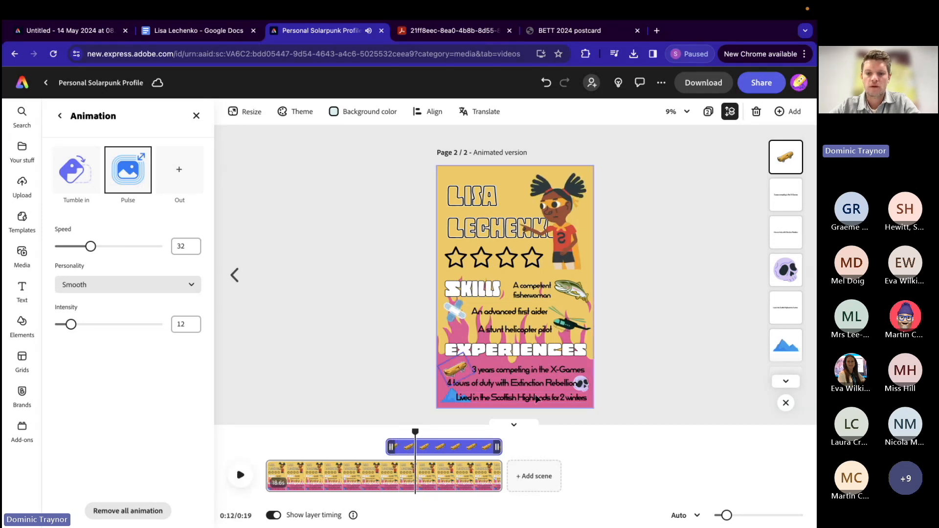
pyautogui.click(583, 385)
pyautogui.moveTo(268, 448); pyautogui.dragTo(413, 444)
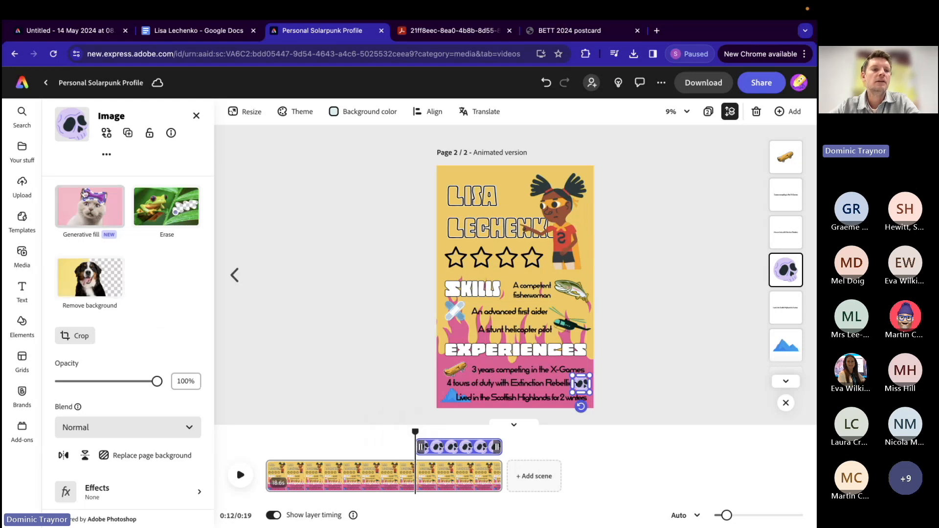
# Step: Give the skull image a Slide in animation with its direction set to left, plus a Blinking looping animation
pyautogui.scroll(-2, 98, 419)
pyautogui.click(99, 475)
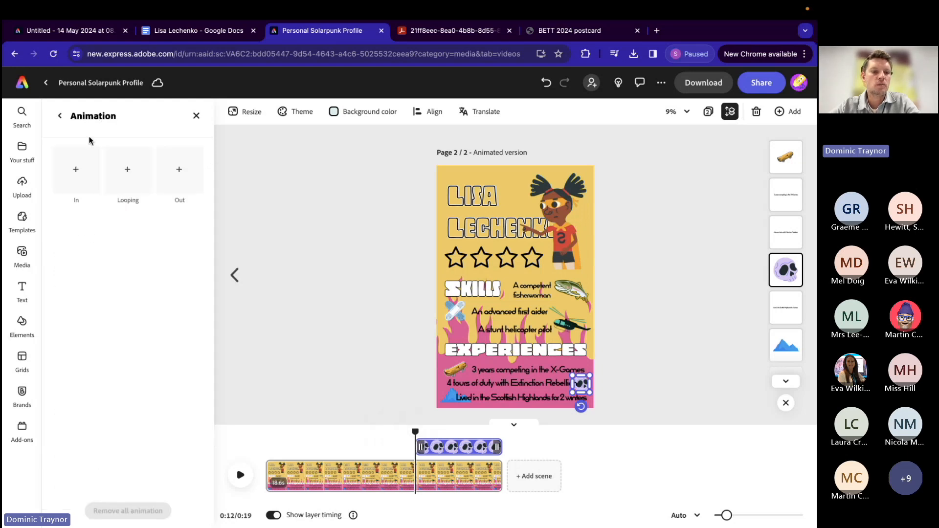
pyautogui.click(71, 176)
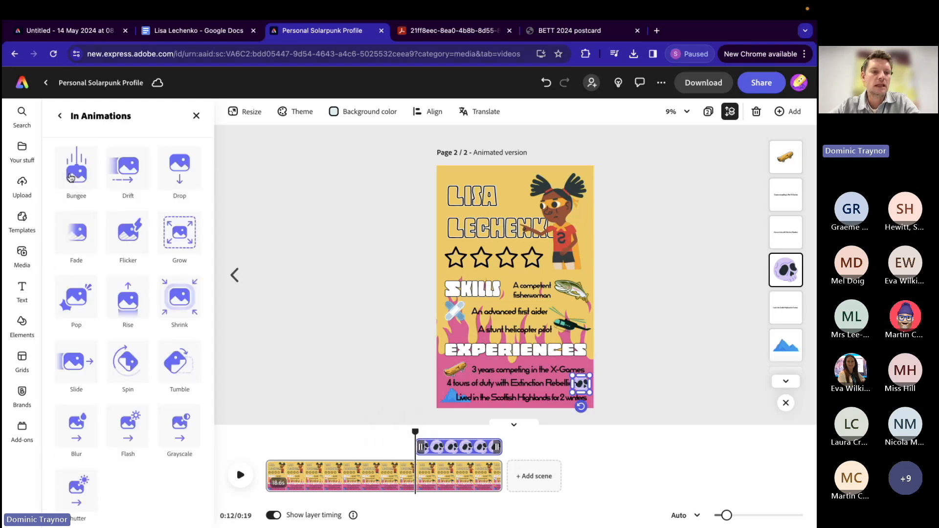
pyautogui.click(77, 365)
pyautogui.click(106, 323)
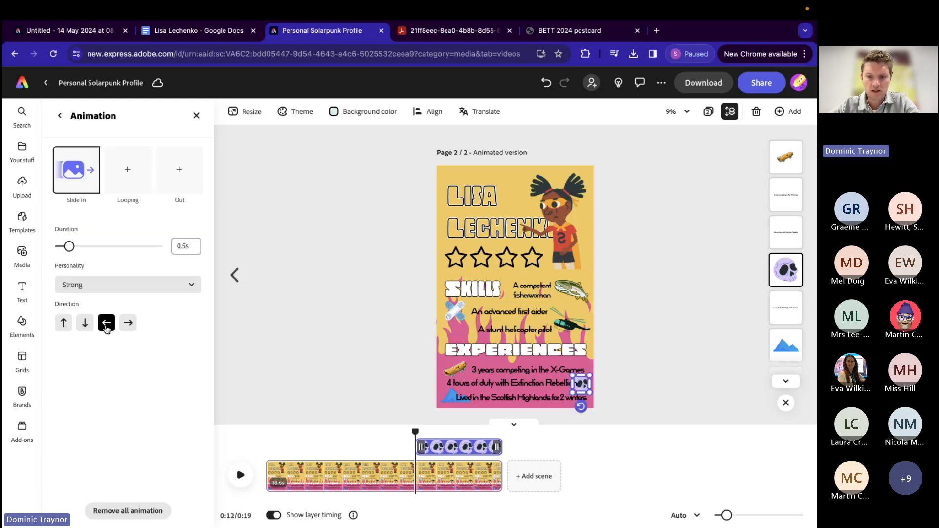
pyautogui.moveTo(89, 180)
pyautogui.click(122, 170)
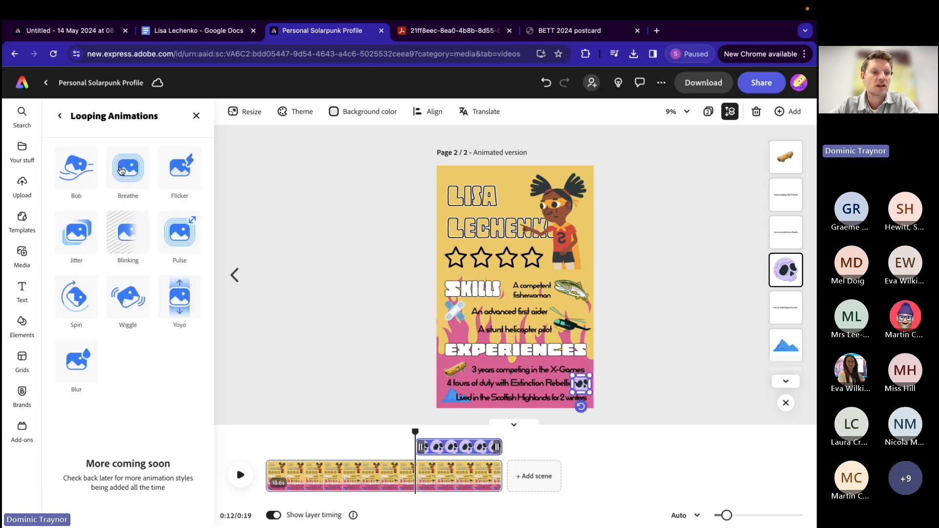
pyautogui.click(126, 243)
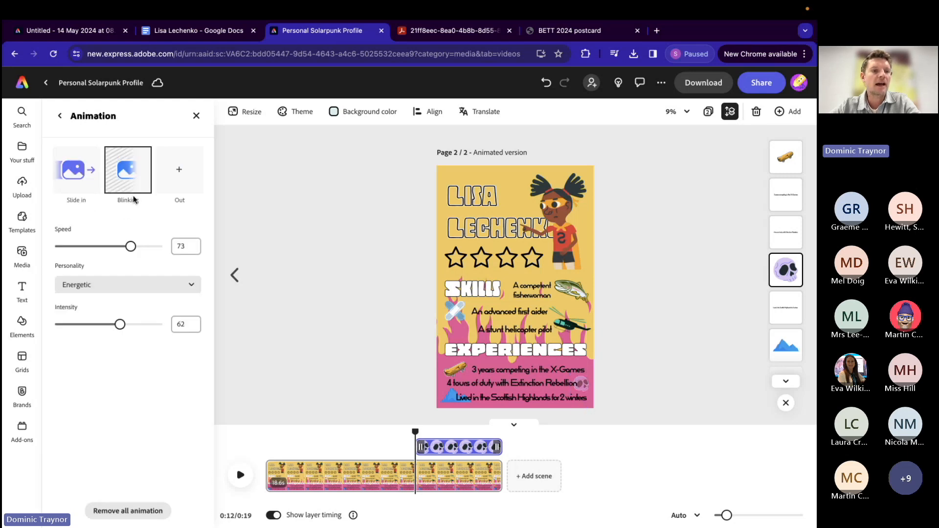
# Step: Play the scene on to 0:15 and trim the start of the mountain image's layer to the playhead
pyautogui.click(241, 481)
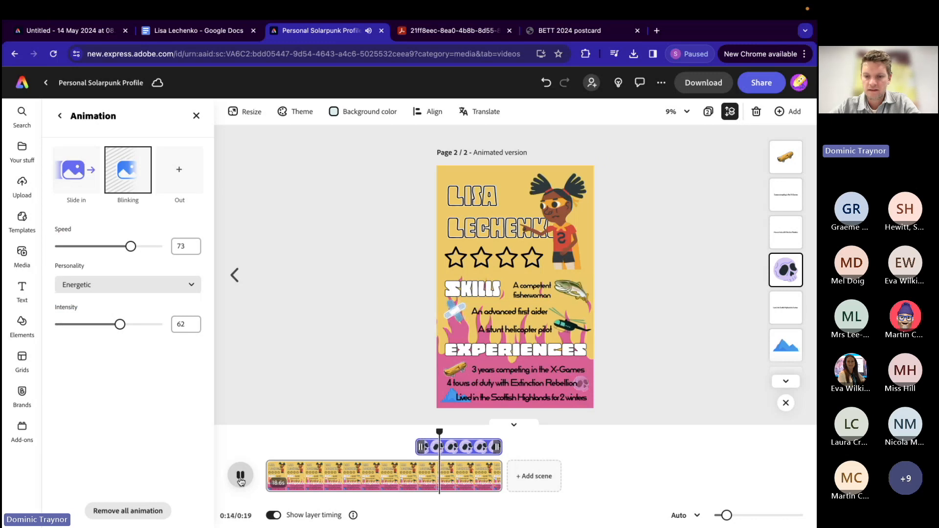
pyautogui.click(241, 480)
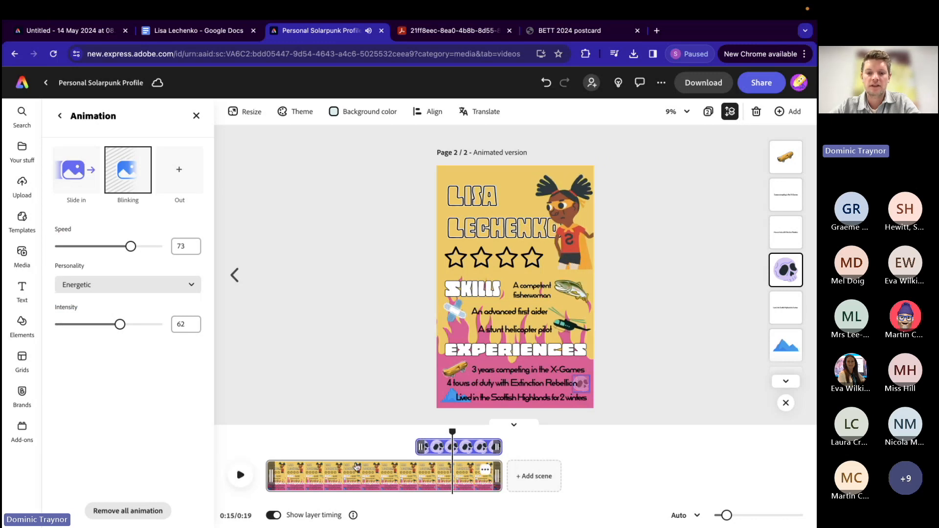
pyautogui.click(447, 400)
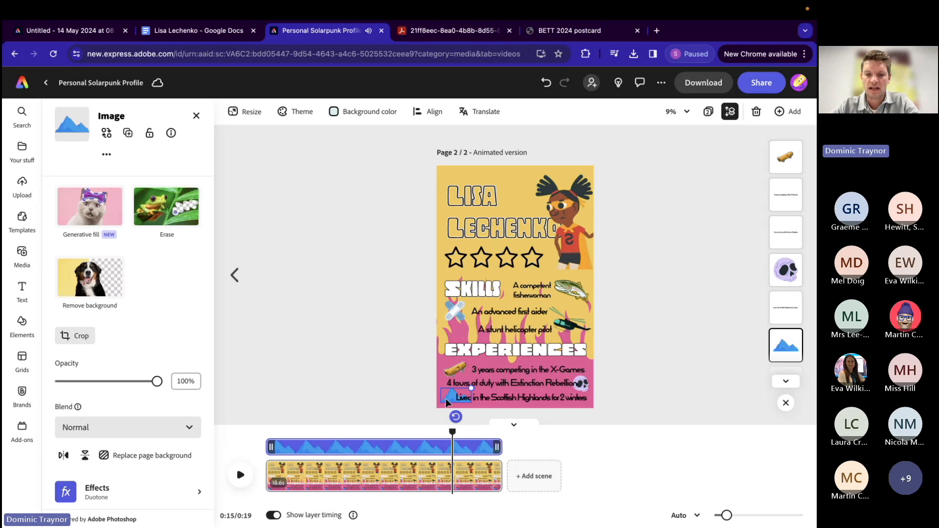
pyautogui.moveTo(271, 447); pyautogui.dragTo(459, 448)
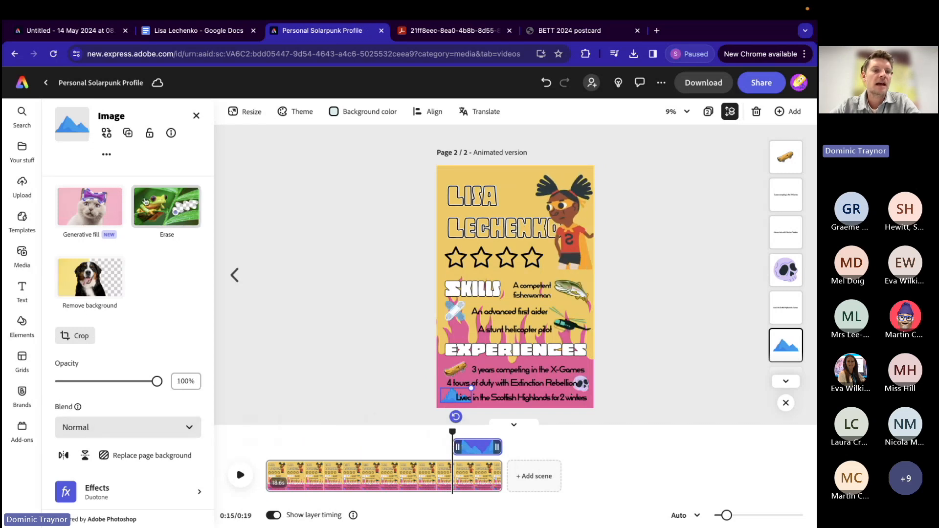
# Step: Give the mountain image a Fade in animation
pyautogui.scroll(-2, 115, 366)
pyautogui.click(97, 480)
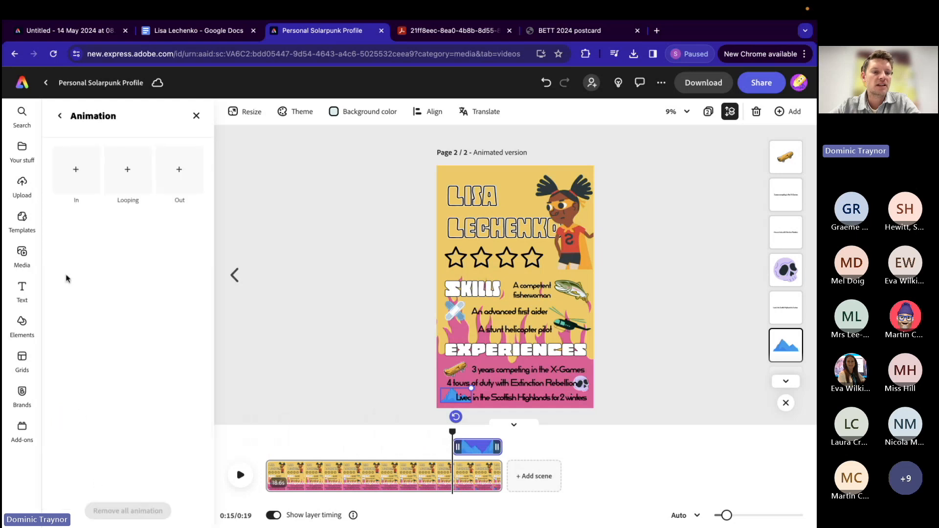
pyautogui.click(67, 171)
pyautogui.click(73, 245)
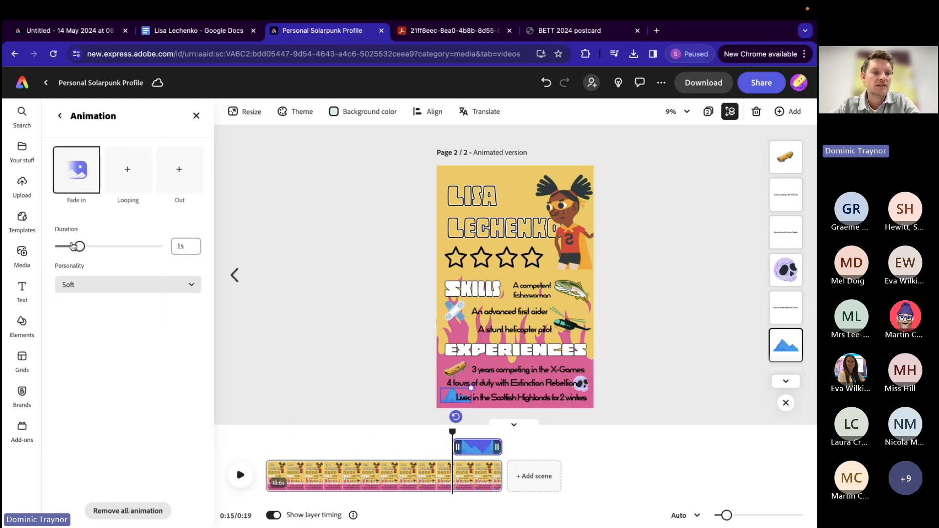
# Step: Add a Breathe looping animation to the mountain image and play the whole scene from 0:00
pyautogui.click(125, 169)
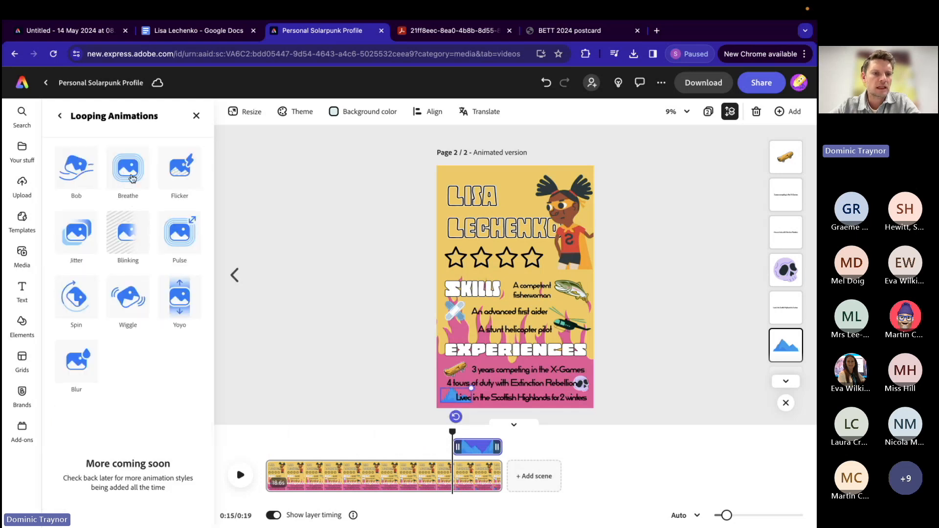
pyautogui.click(132, 176)
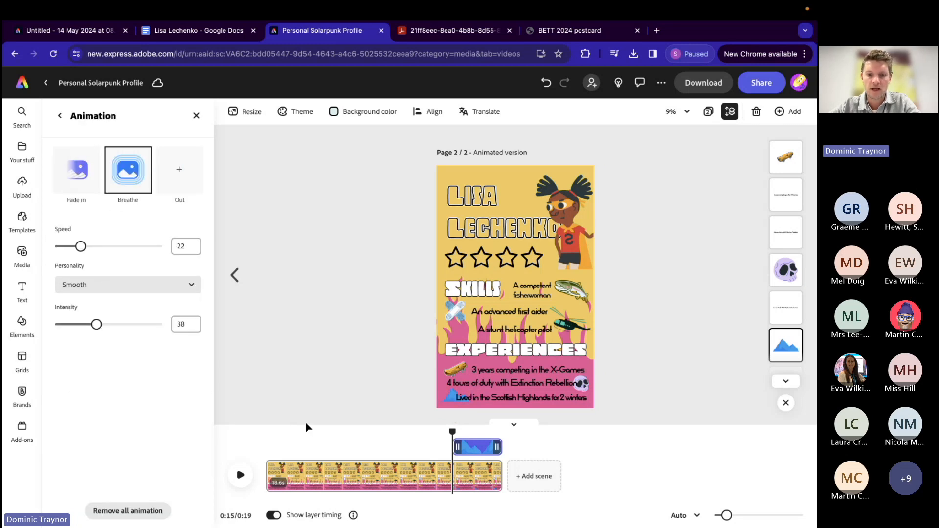
pyautogui.moveTo(453, 431); pyautogui.dragTo(263, 444)
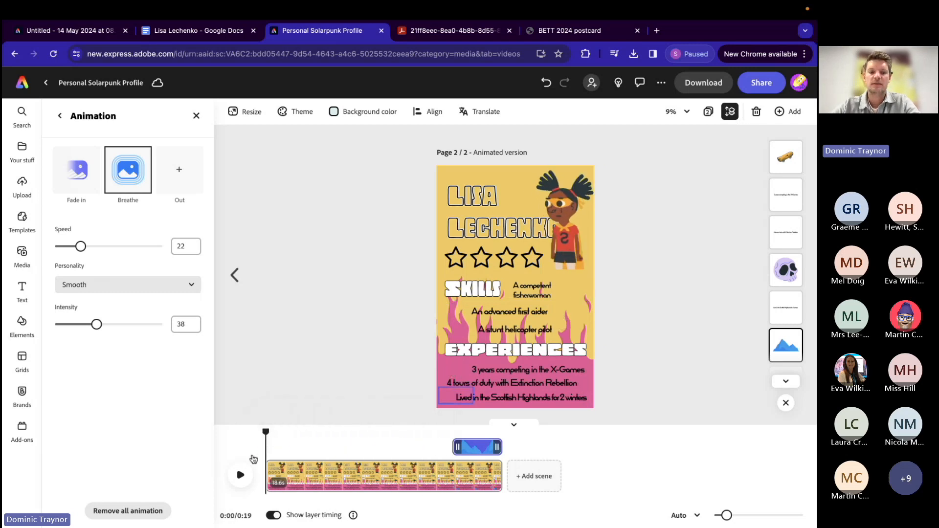
pyautogui.click(240, 476)
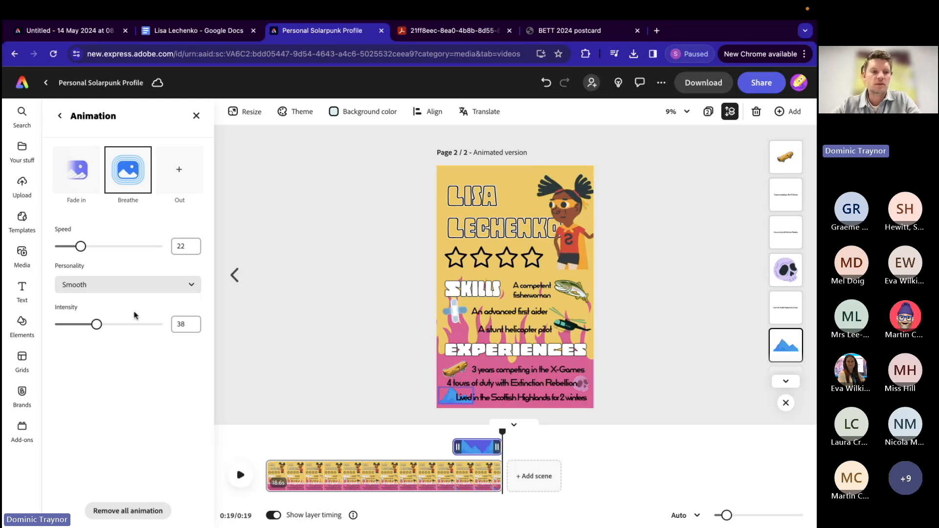
# Step: Search the stock audio library for "epic"
pyautogui.click(21, 255)
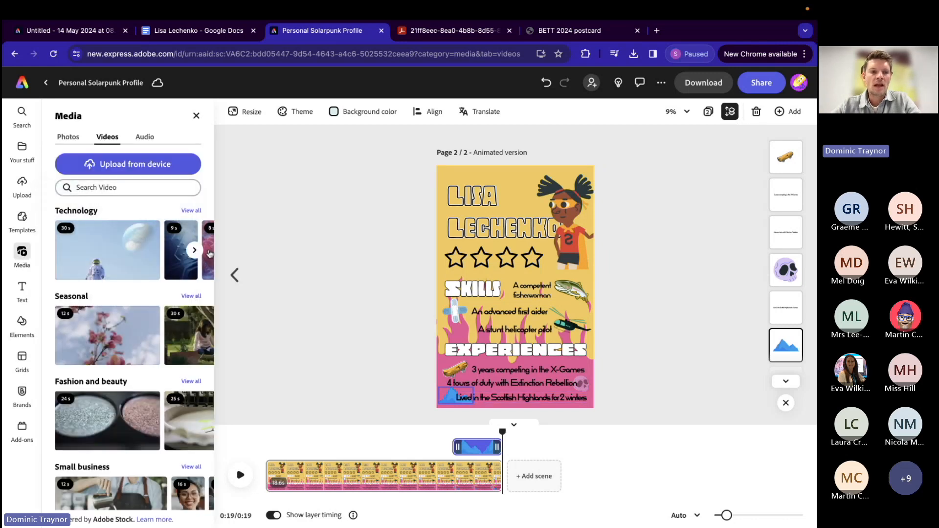
pyautogui.click(142, 139)
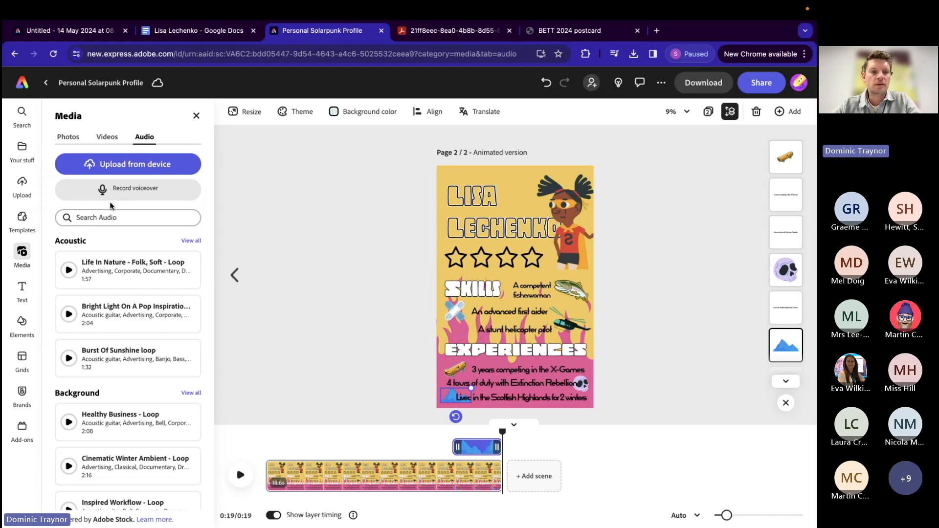
pyautogui.click(89, 217)
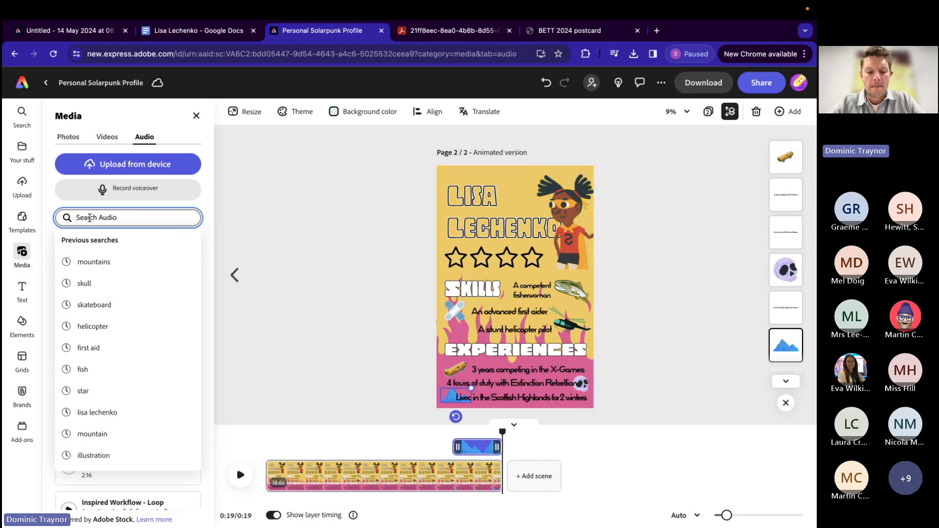
pyautogui.write('epic')
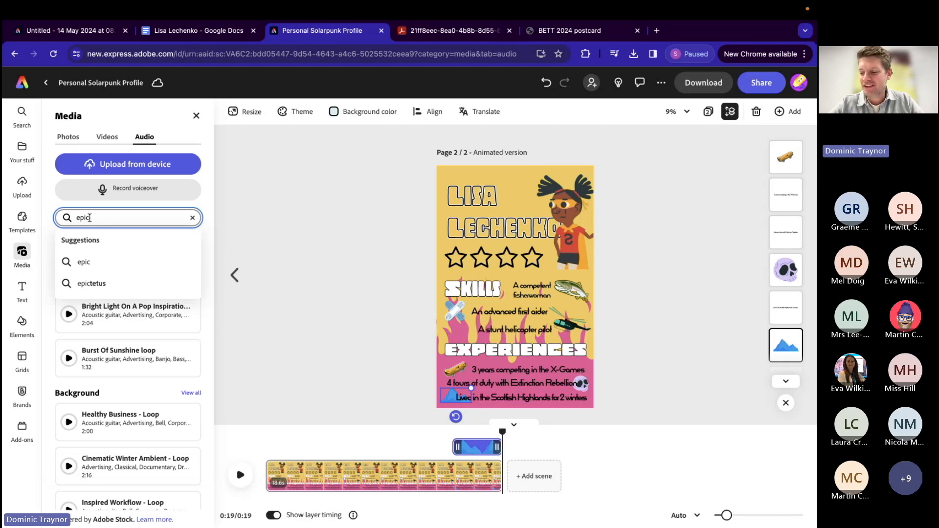
pyautogui.click(82, 263)
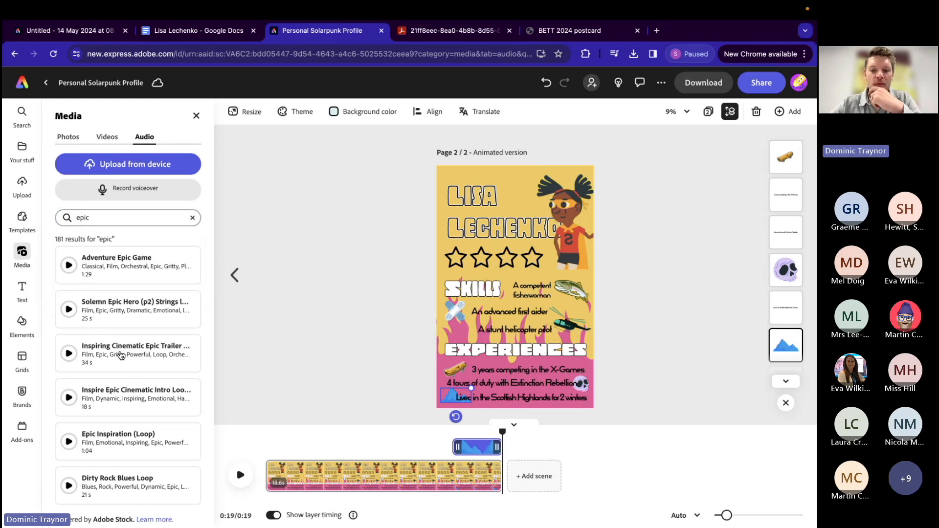
# Step: Browse and preview several of the epic tracks and add Epic Inspiration (Loop) to the animated page as background music
pyautogui.scroll(-15, 108, 448)
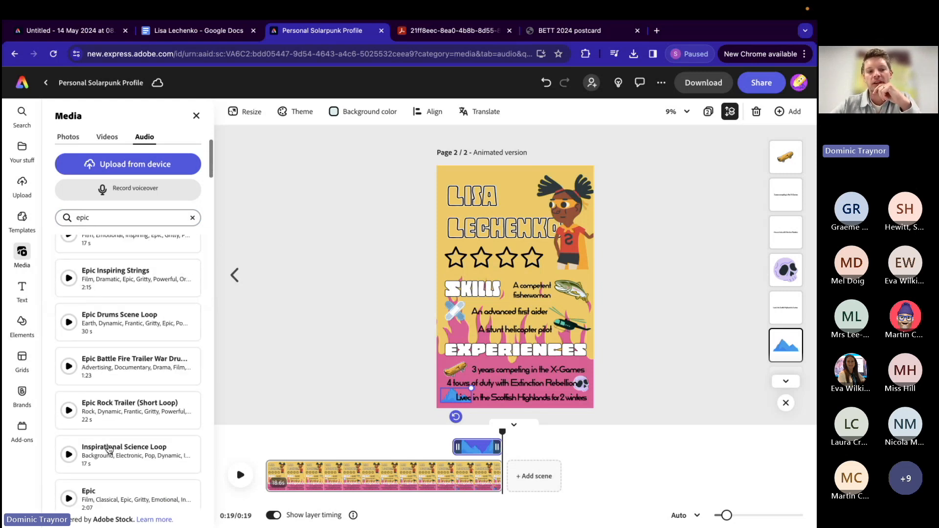
pyautogui.scroll(-15, 109, 449)
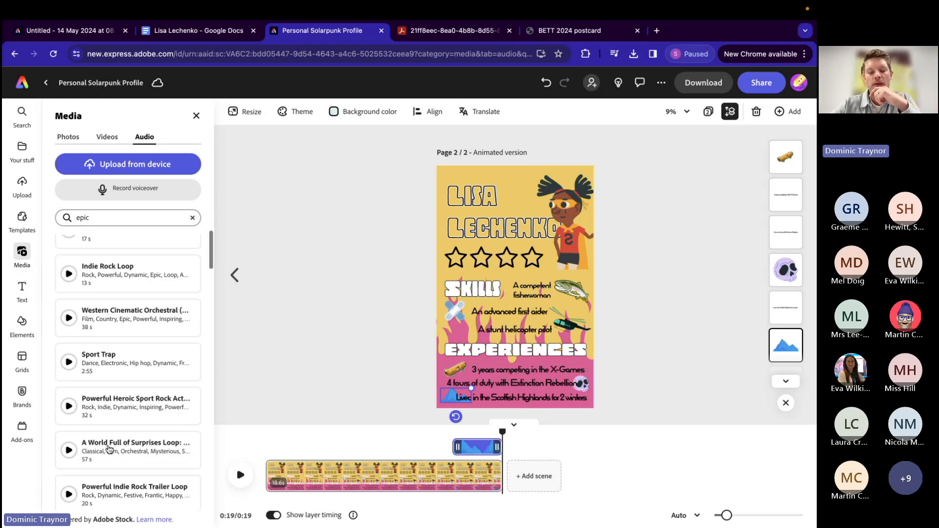
pyautogui.scroll(20, 109, 450)
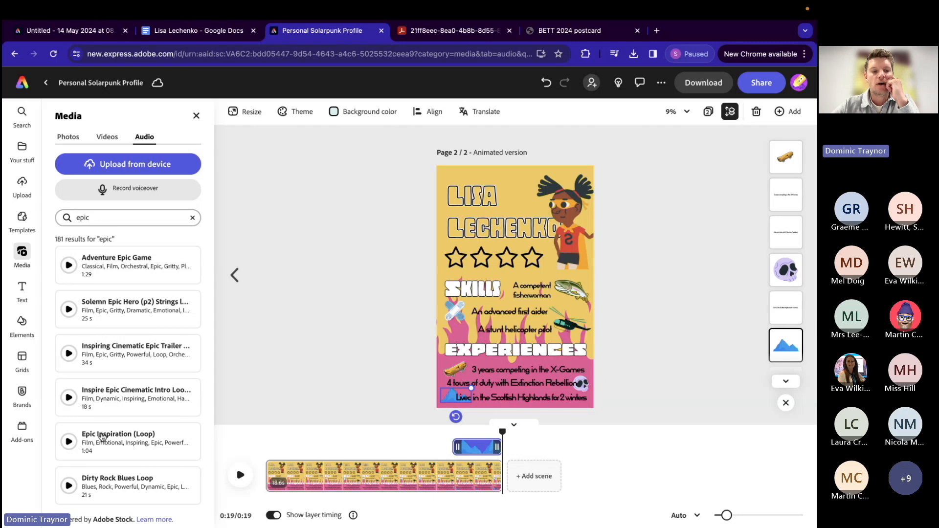
pyautogui.scroll(-1, 101, 492)
pyautogui.scroll(-5, 102, 492)
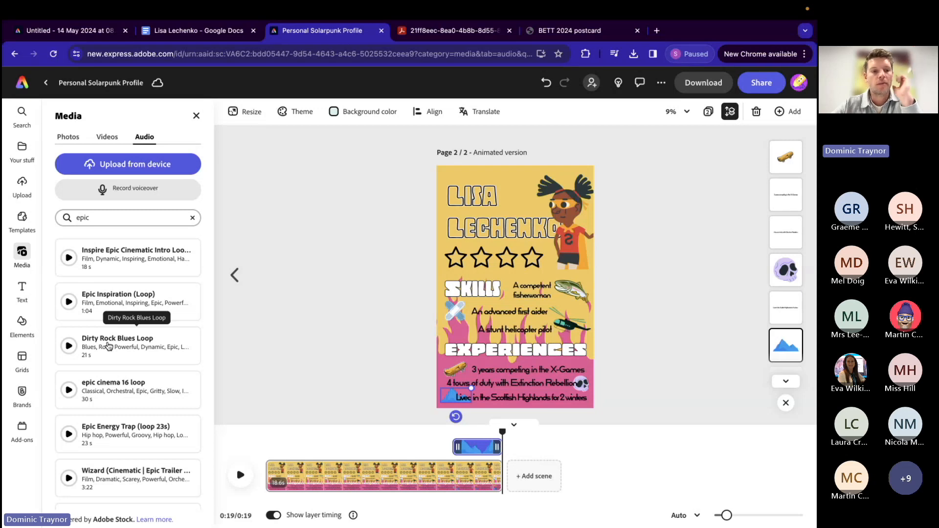
pyautogui.scroll(5, 106, 275)
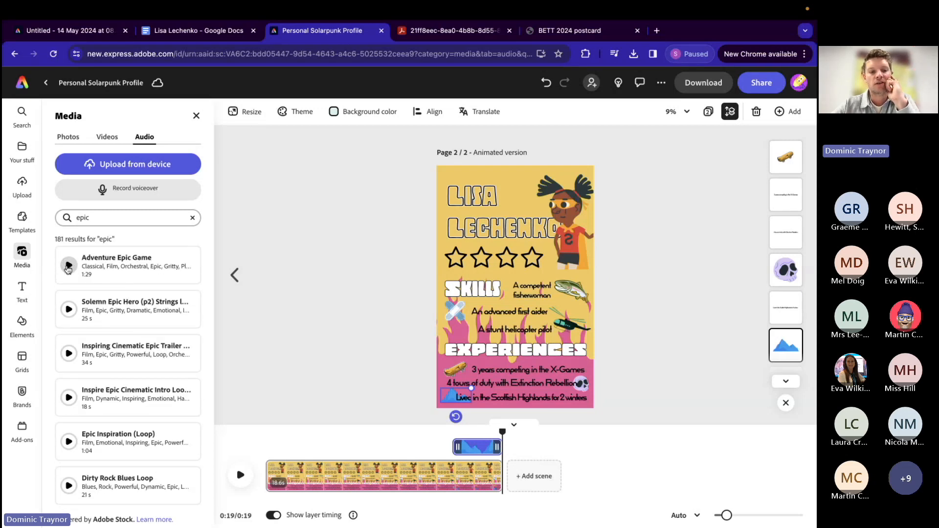
pyautogui.click(68, 267)
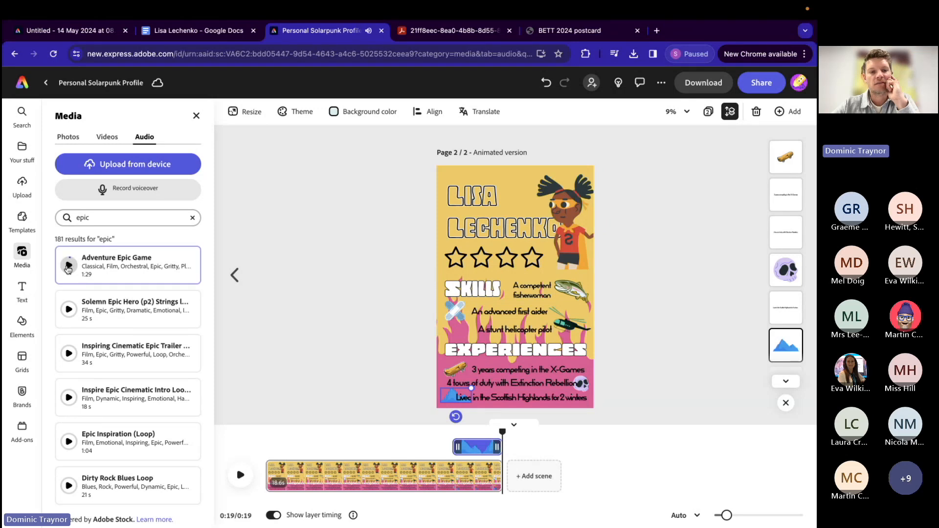
pyautogui.click(69, 312)
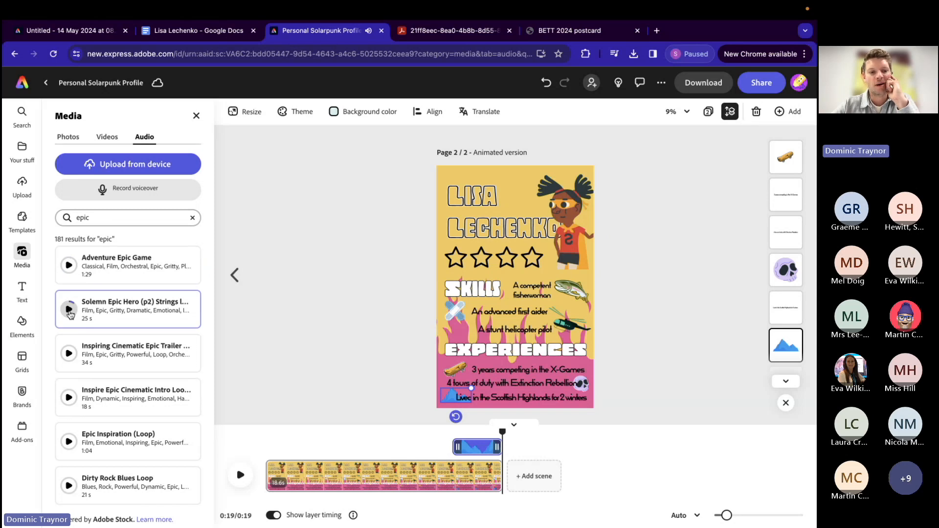
pyautogui.click(69, 354)
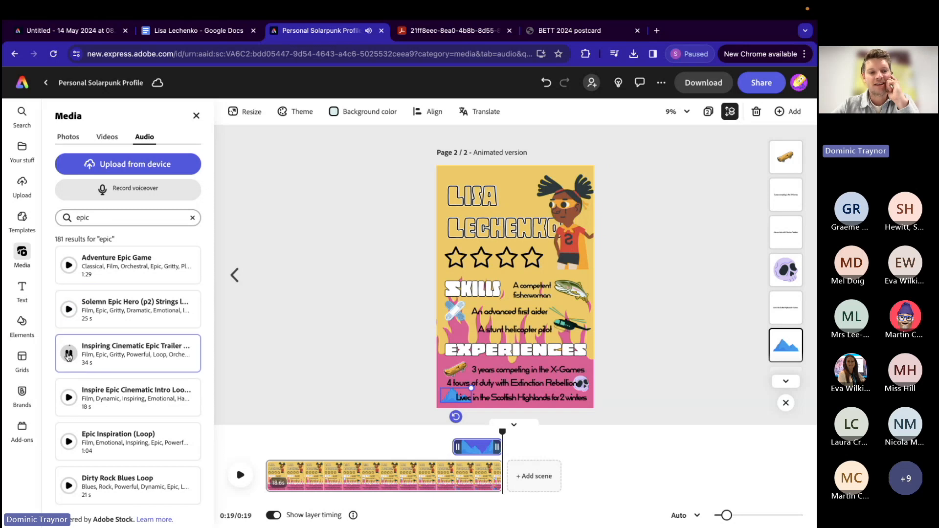
pyautogui.click(69, 442)
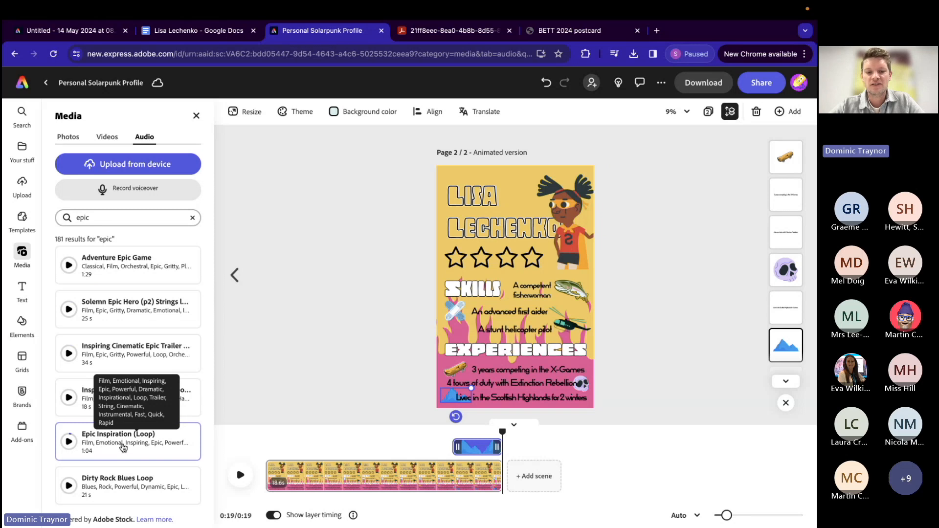
pyautogui.click(124, 446)
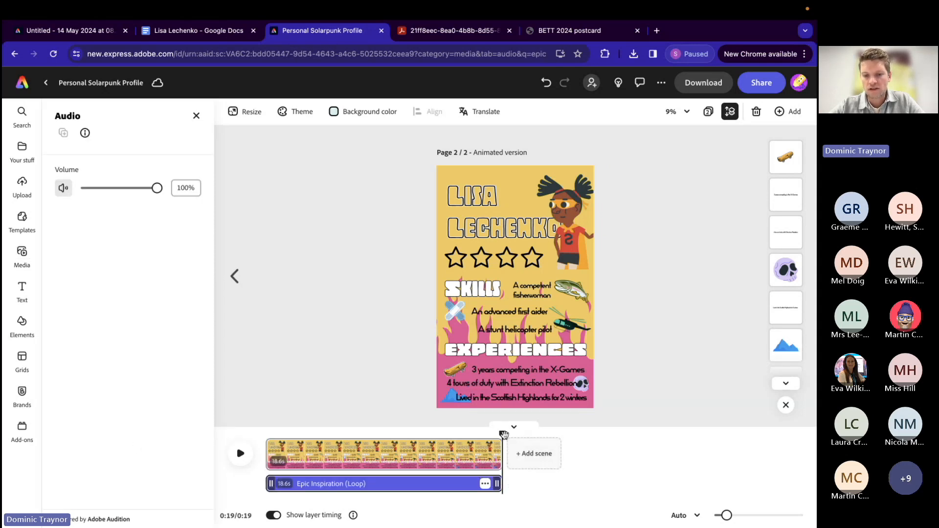
# Step: Play the opening of the scene from 0:00 to 0:02 to check how loud the music is
pyautogui.moveTo(503, 435); pyautogui.dragTo(266, 435)
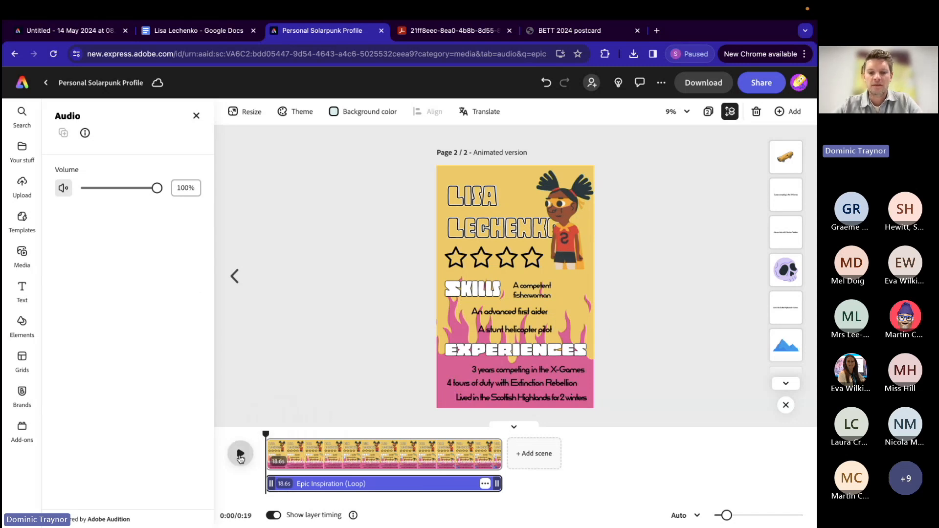
pyautogui.click(240, 454)
pyautogui.click(241, 454)
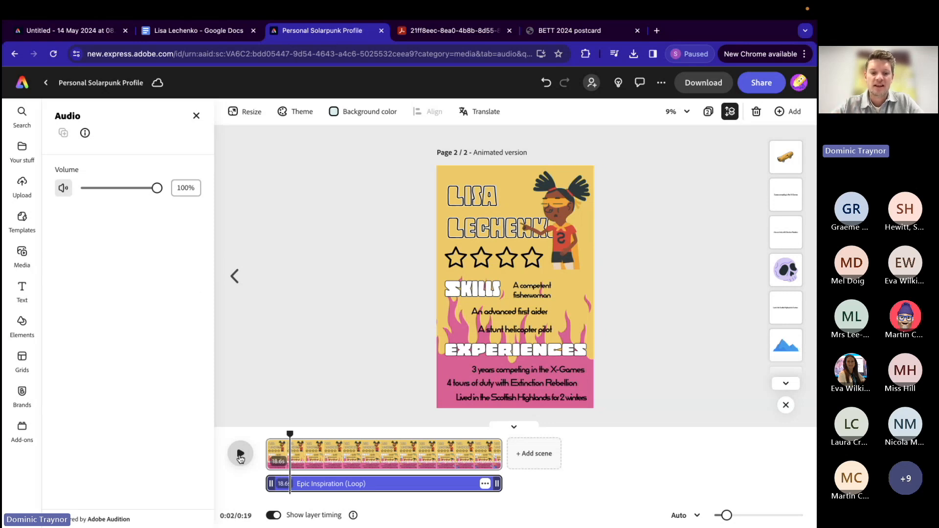
# Step: Lower the Epic Inspiration (Loop) music track's volume to 14% and replay the scene from the start
pyautogui.click(306, 485)
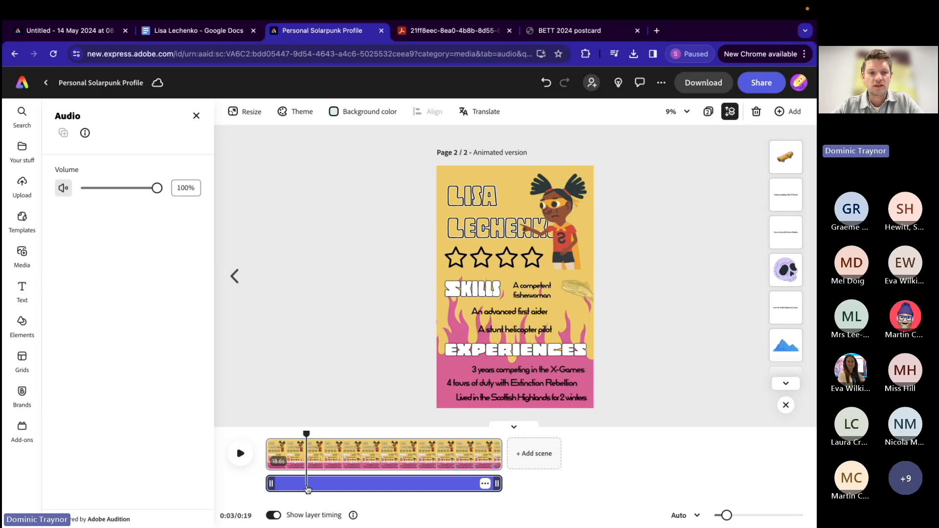
pyautogui.click(346, 484)
pyautogui.moveTo(157, 189); pyautogui.dragTo(93, 191)
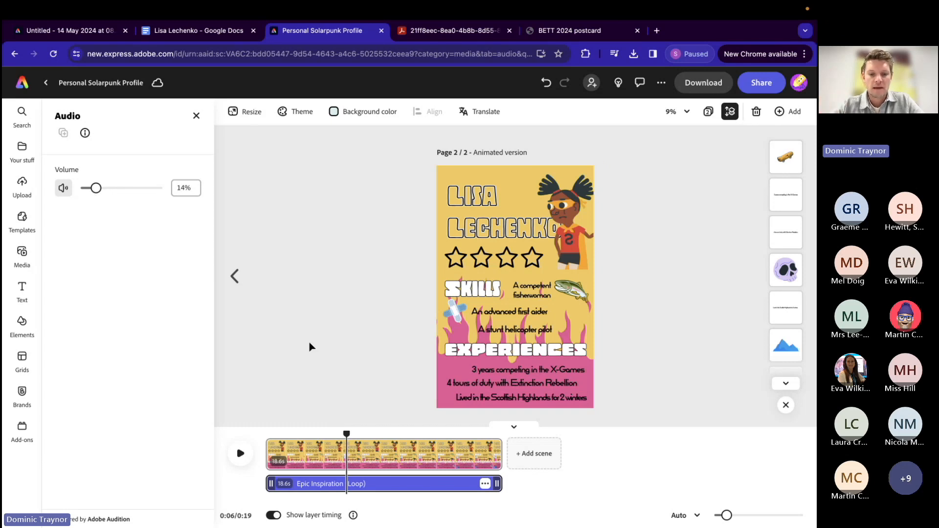
pyautogui.moveTo(347, 434); pyautogui.dragTo(266, 434)
pyautogui.click(241, 452)
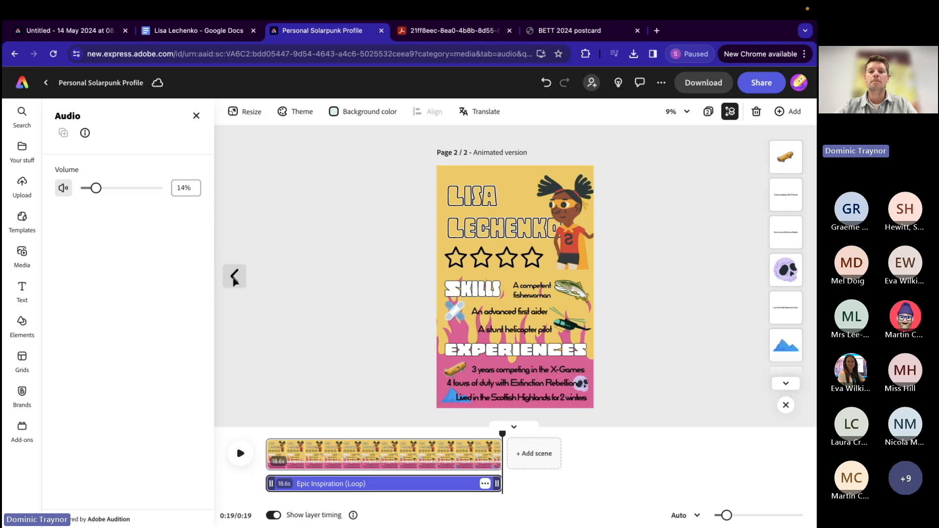
# Step: Download only page 1, the AI Image version, as a PNG and save it in the Downloads folder
pyautogui.click(234, 276)
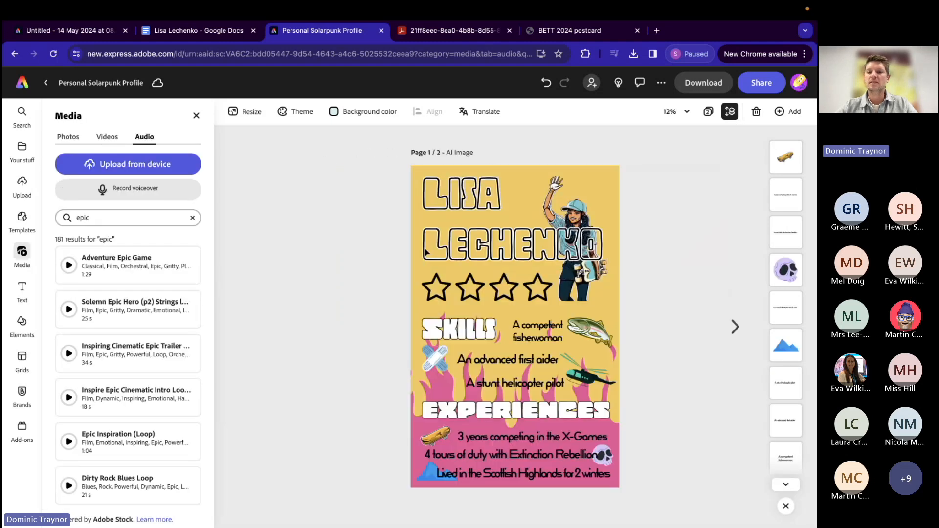
pyautogui.click(700, 84)
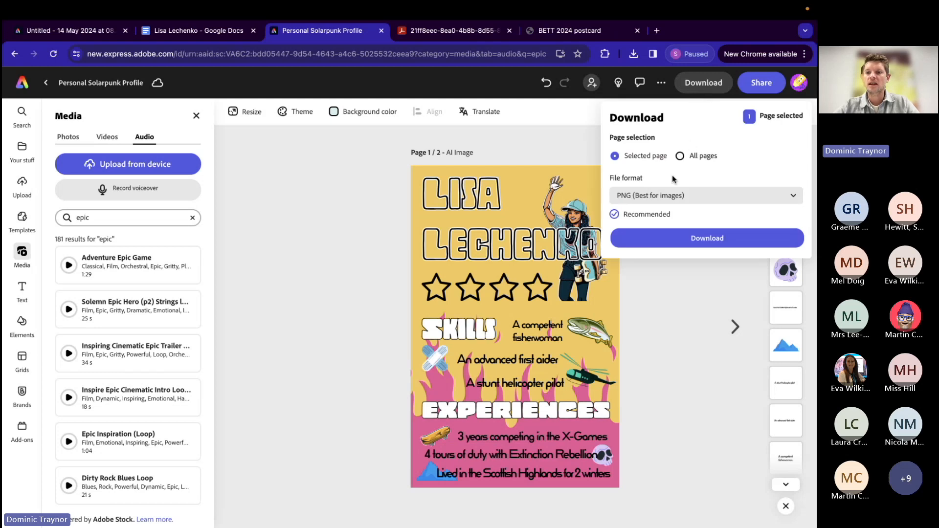
pyautogui.click(660, 236)
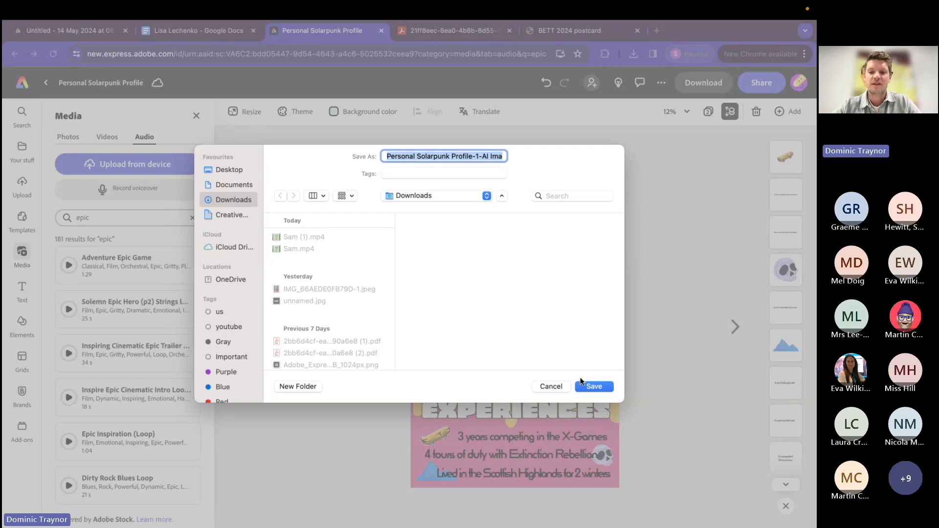
pyautogui.click(594, 387)
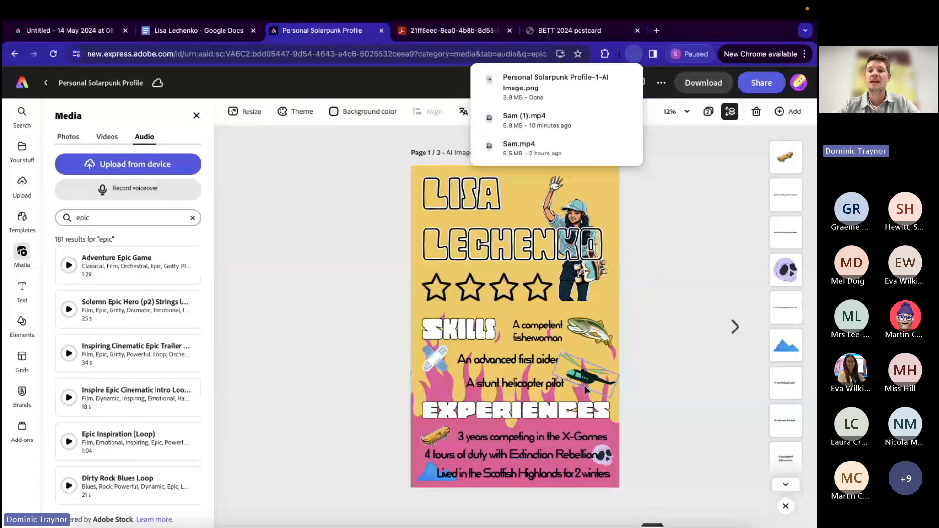
# Step: Publish both pages of the design to the web under the title "Personal Solarpunk Profile"
pyautogui.click(731, 326)
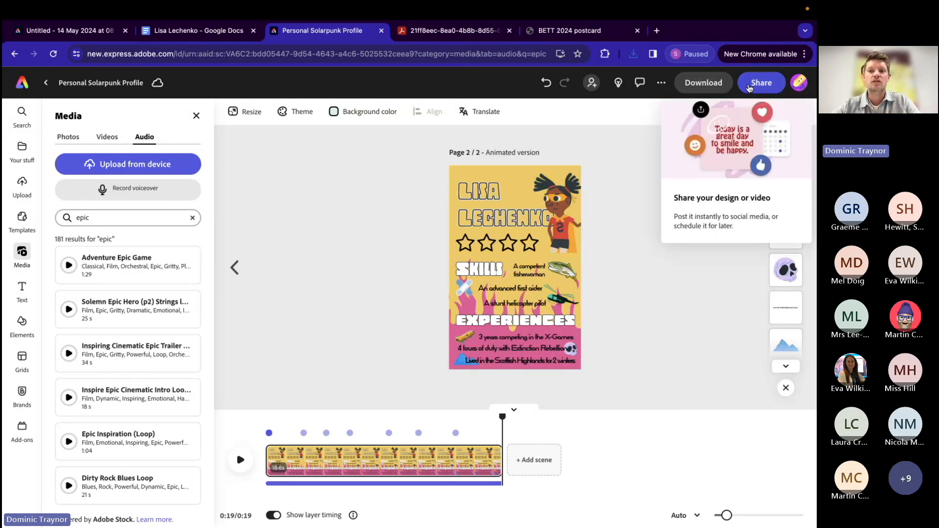
pyautogui.click(748, 87)
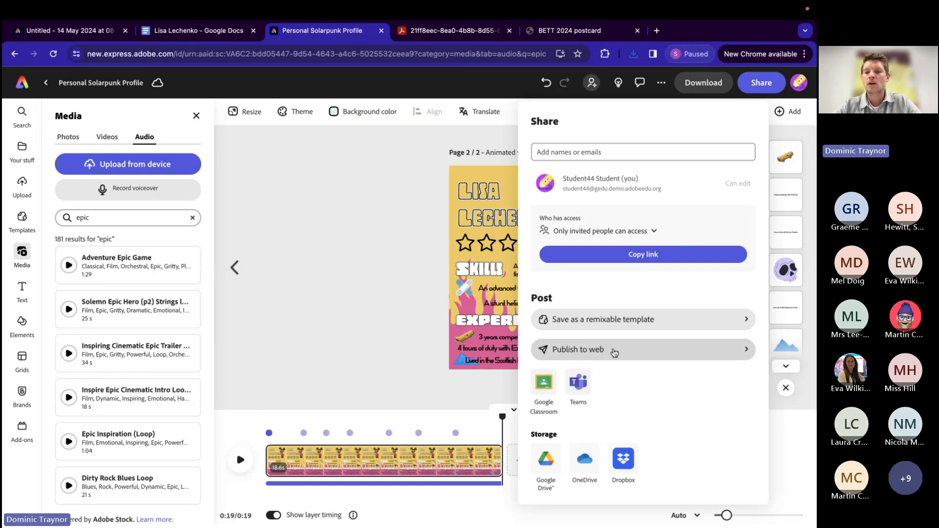
pyautogui.click(614, 352)
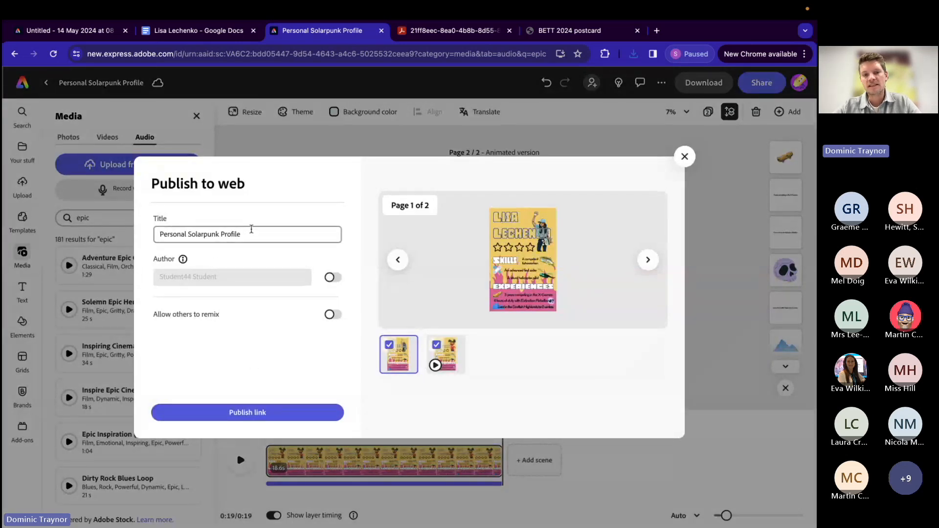
pyautogui.moveTo(156, 235); pyautogui.dragTo(284, 235)
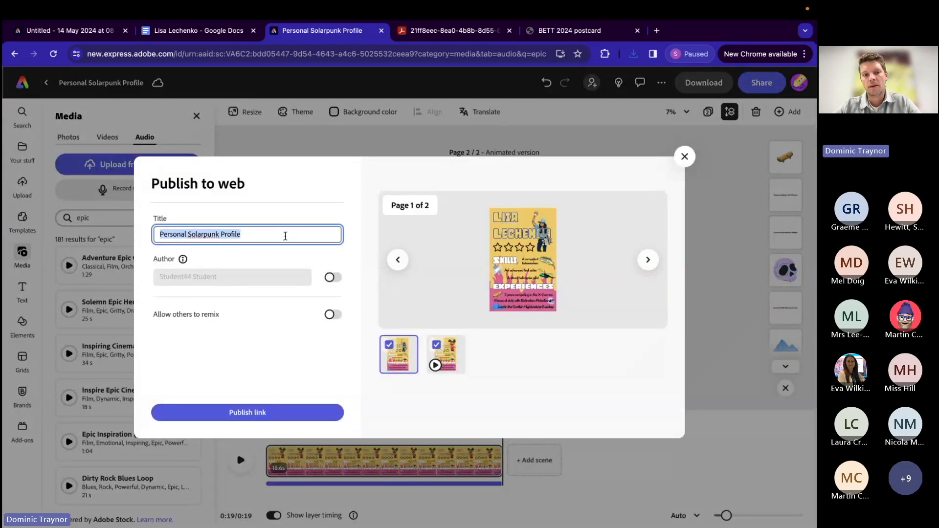
pyautogui.click(264, 411)
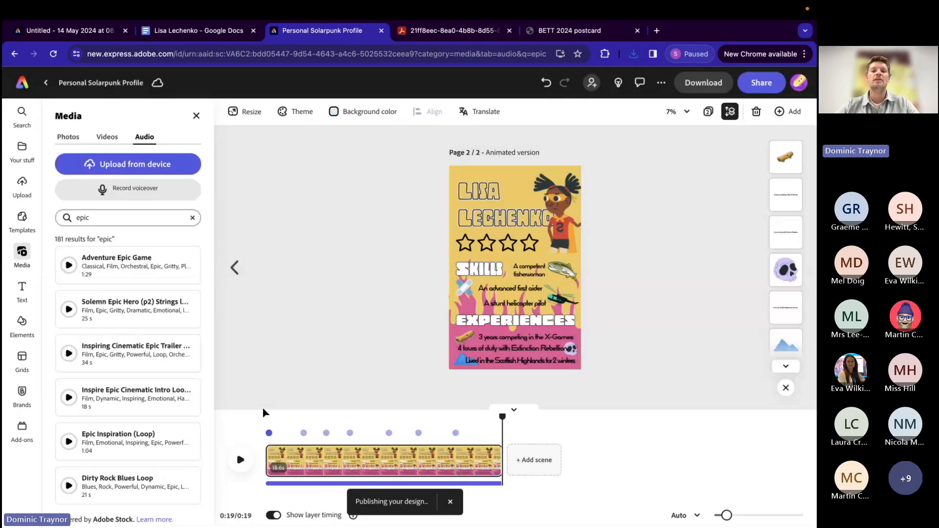
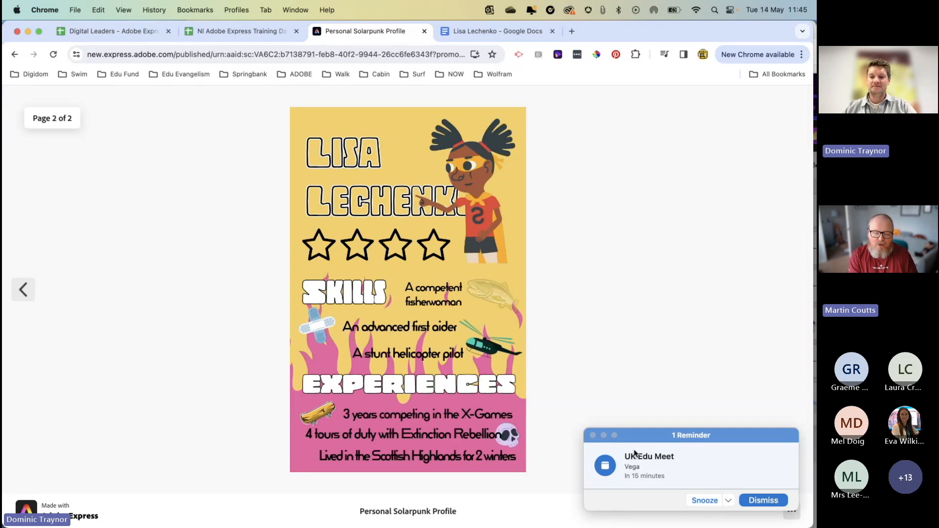
# Step: Dismiss all pending calendar reminders
pyautogui.click(593, 435)
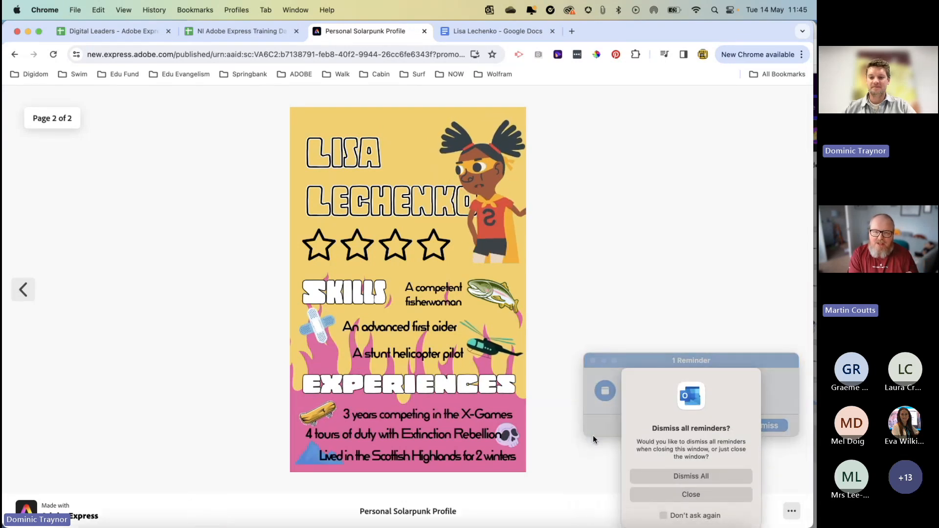
pyautogui.click(640, 478)
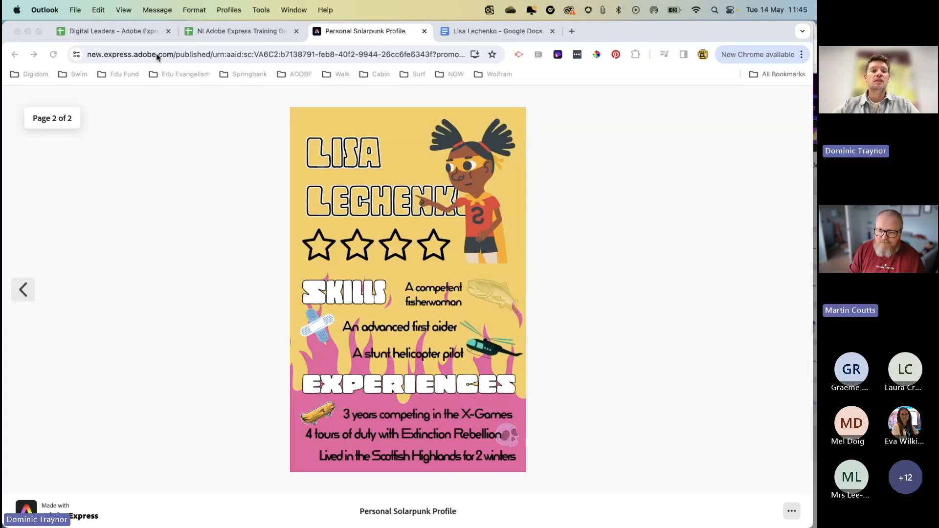
# Step: Go to new.express.adobe.com and create a blank square (1:1) design without using a template
pyautogui.click(173, 54)
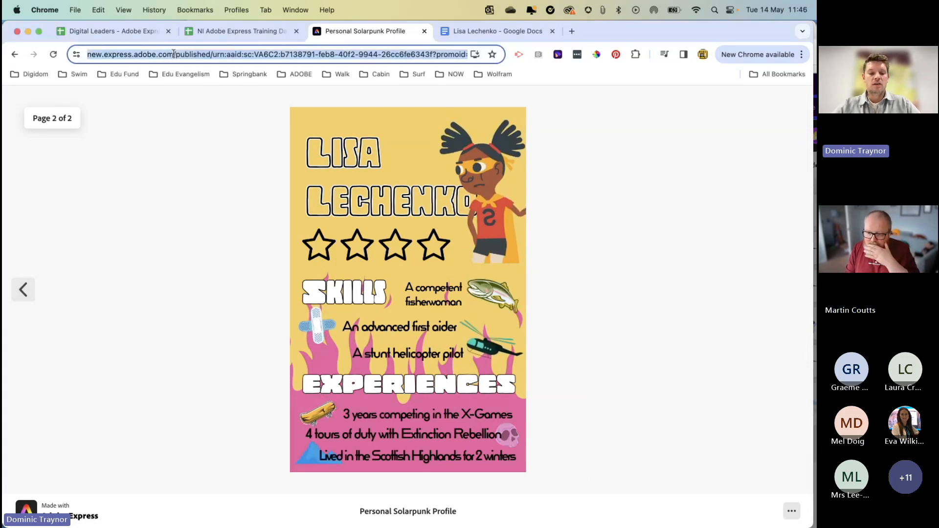
pyautogui.write('new')
pyautogui.press('Return')
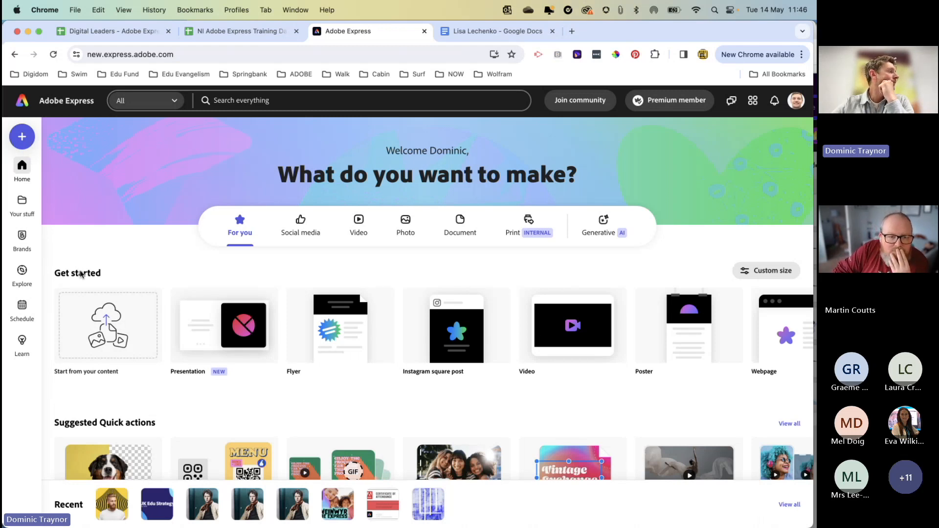
pyautogui.click(22, 137)
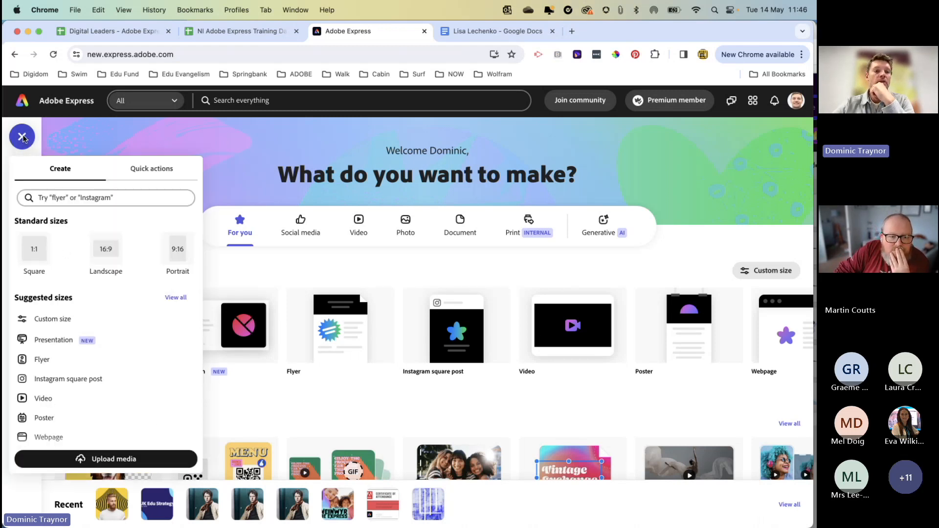
pyautogui.click(32, 252)
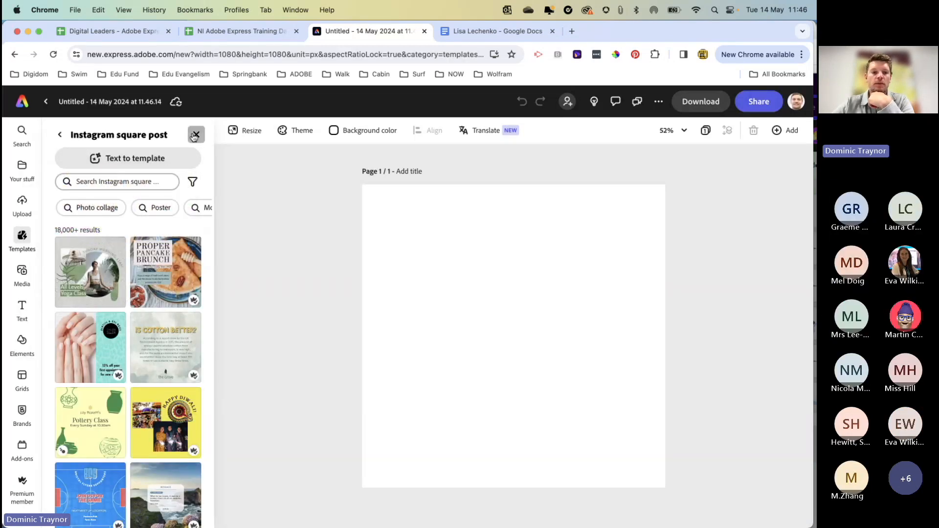
pyautogui.click(197, 134)
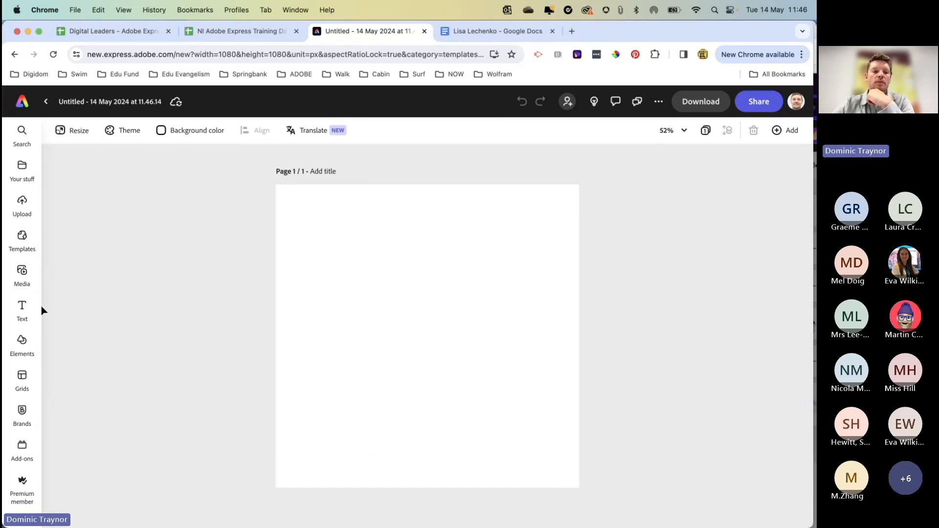
# Step: Add a square (1:1) text-to-image placeholder and enlarge it to nearly fill the page
pyautogui.click(21, 272)
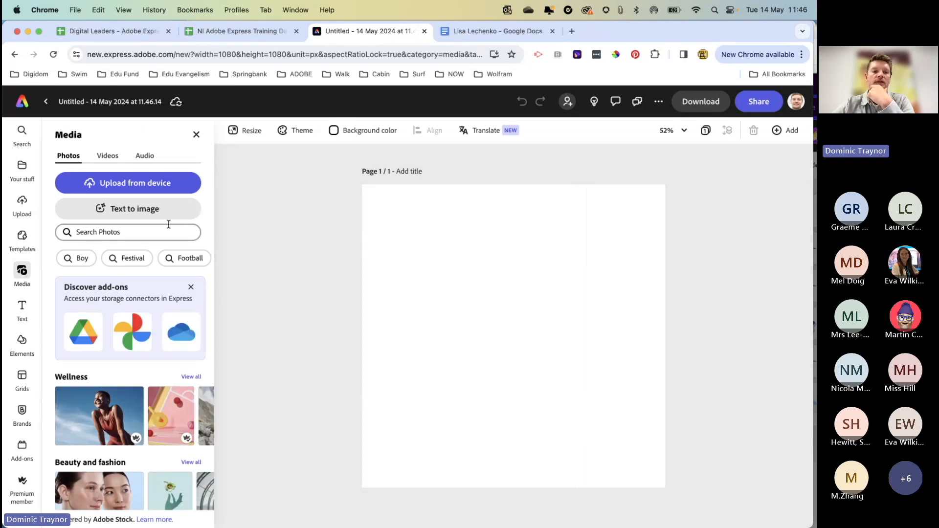
pyautogui.click(122, 212)
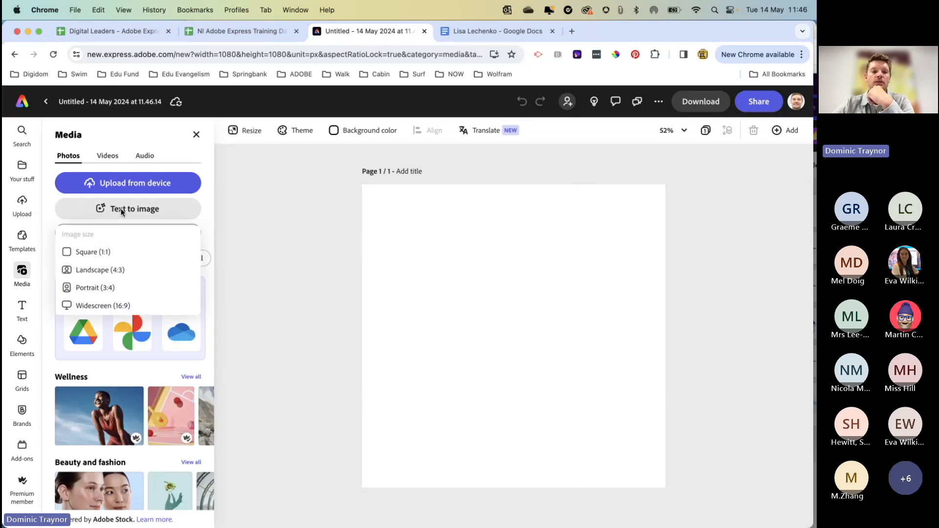
pyautogui.click(93, 252)
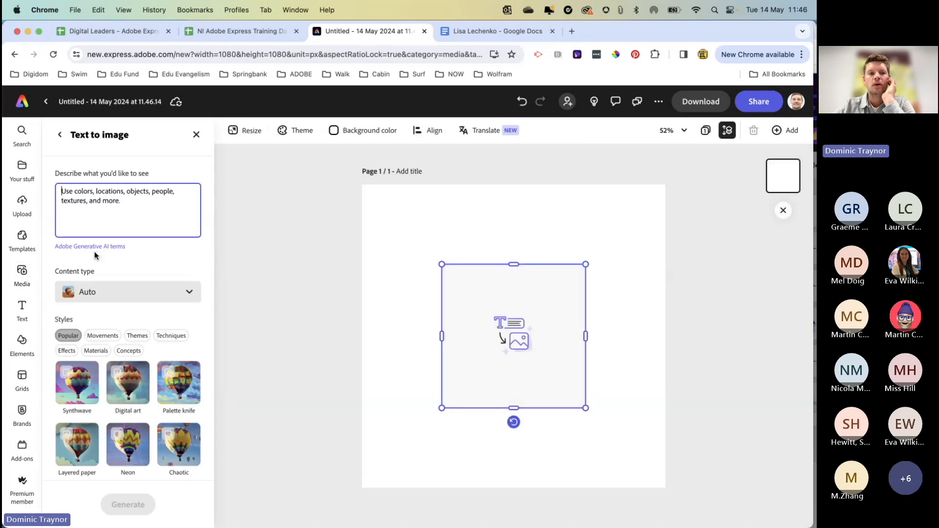
pyautogui.moveTo(585, 264); pyautogui.dragTo(649, 197)
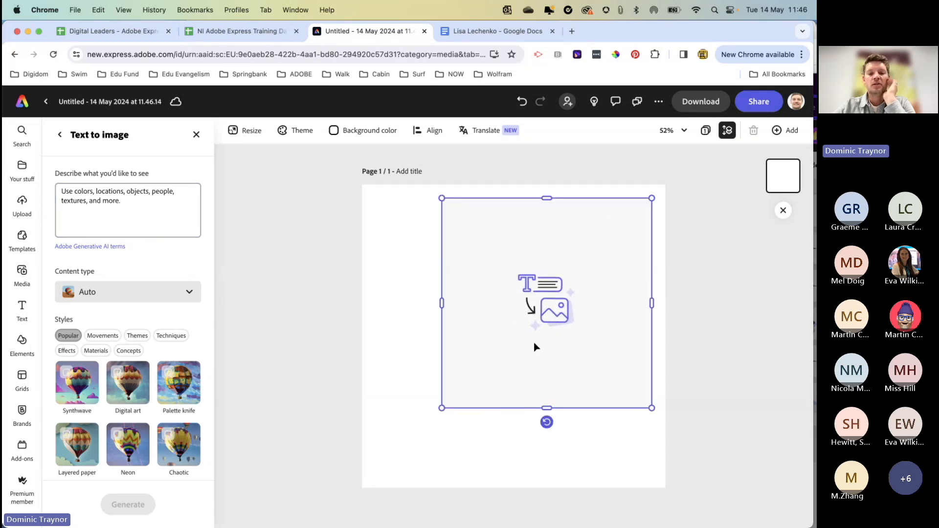
pyautogui.moveTo(448, 409); pyautogui.dragTo(376, 473)
# Step: Generate images from the prompt "medieval prince trapped in an ice cube in a forest with a fairy flying in the background"
pyautogui.click(78, 194)
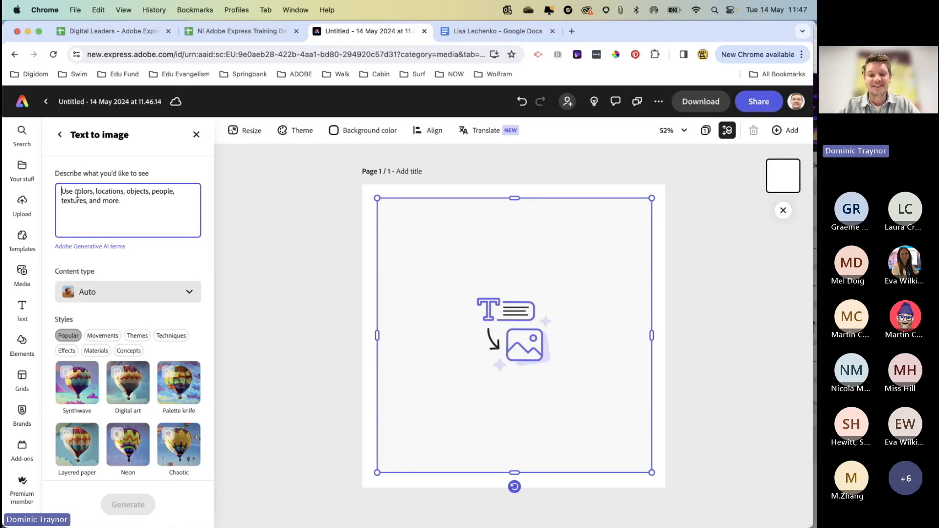
pyautogui.write('medieval prince trapped in an in')
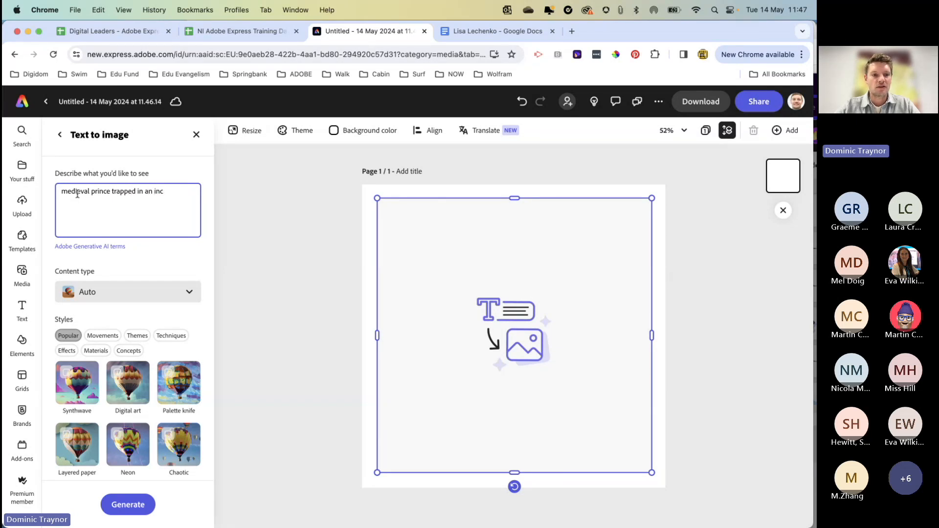
pyautogui.write('c')
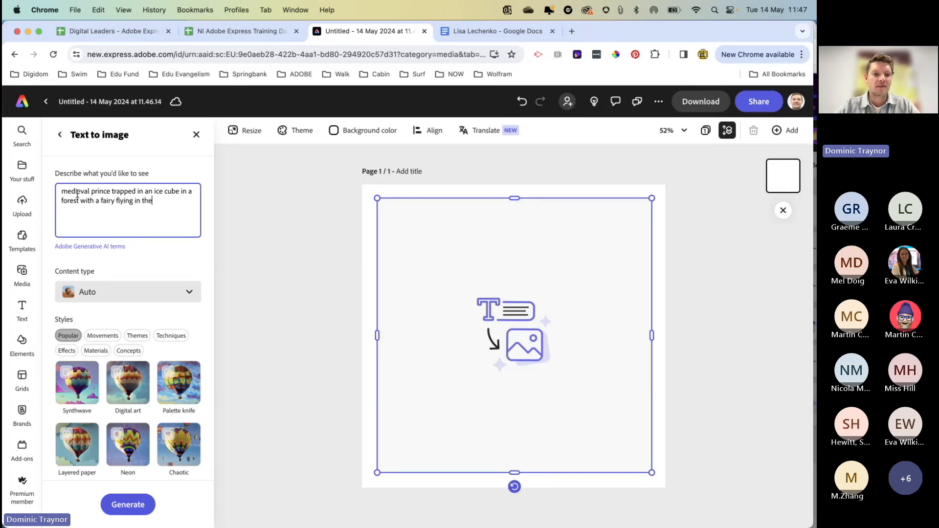
pyautogui.write('ckground')
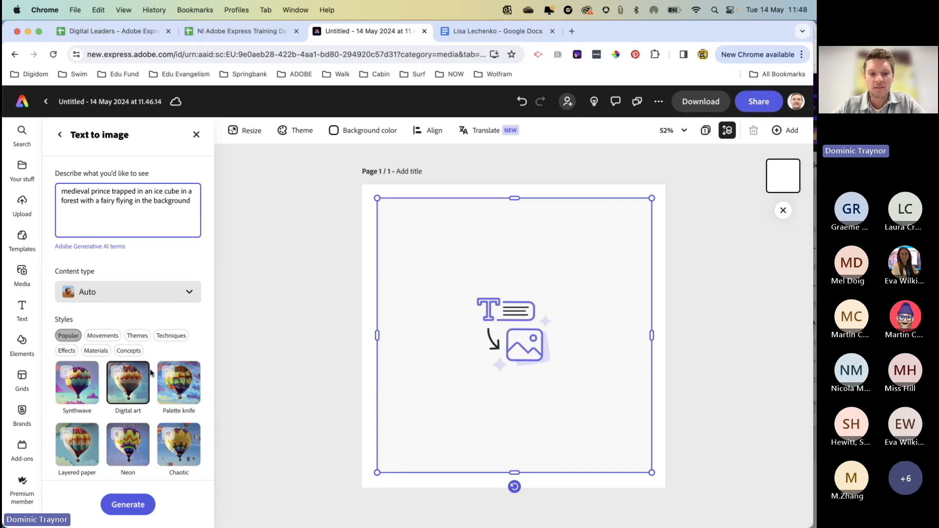
pyautogui.click(129, 505)
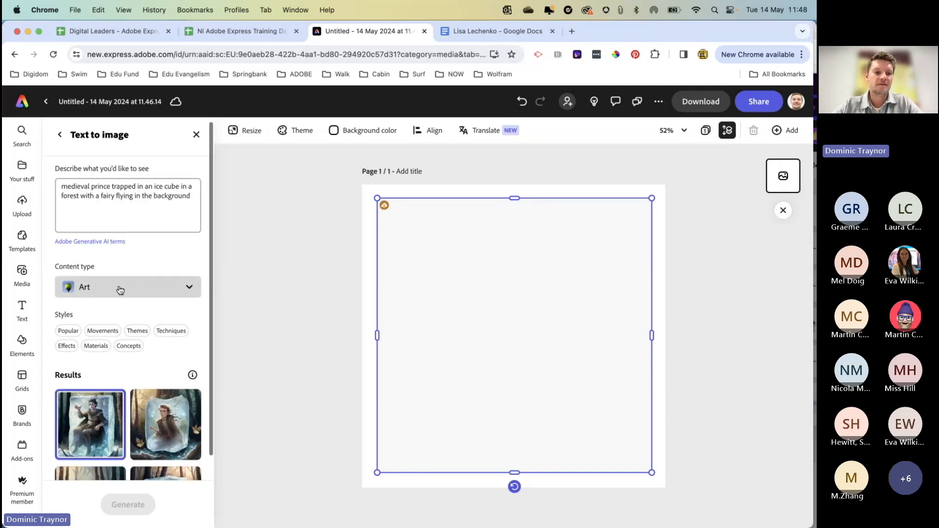
# Step: Try the third result, the crowned prince in ice, on the page and load more results to compare
pyautogui.scroll(-3, 122, 293)
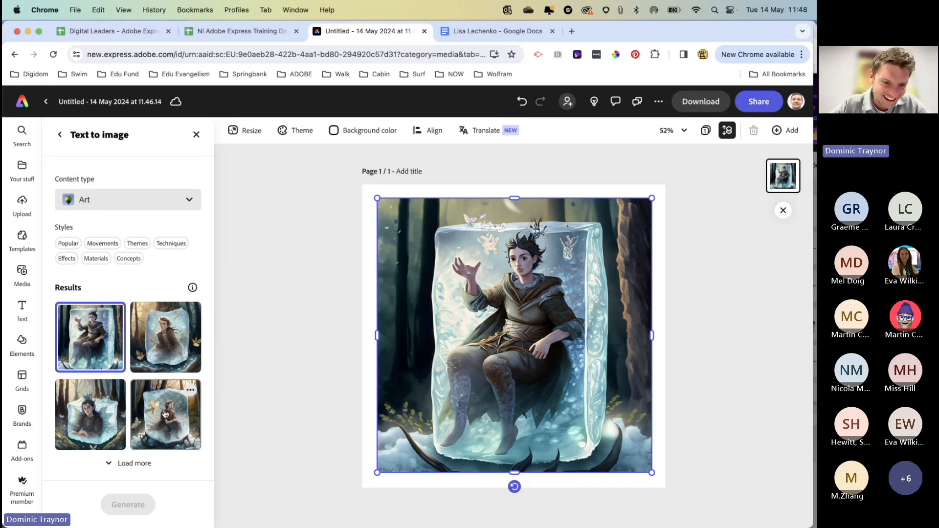
pyautogui.click(94, 425)
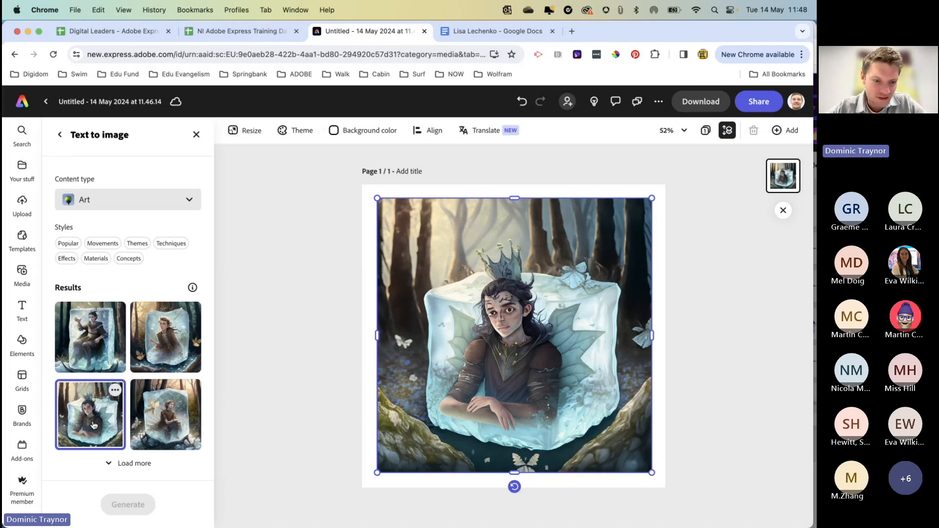
pyautogui.click(119, 463)
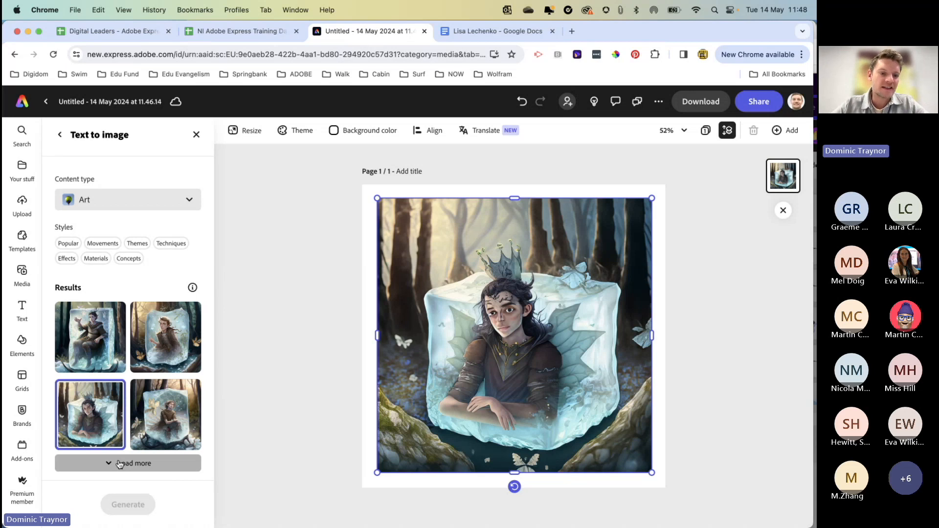
pyautogui.scroll(3, 142, 387)
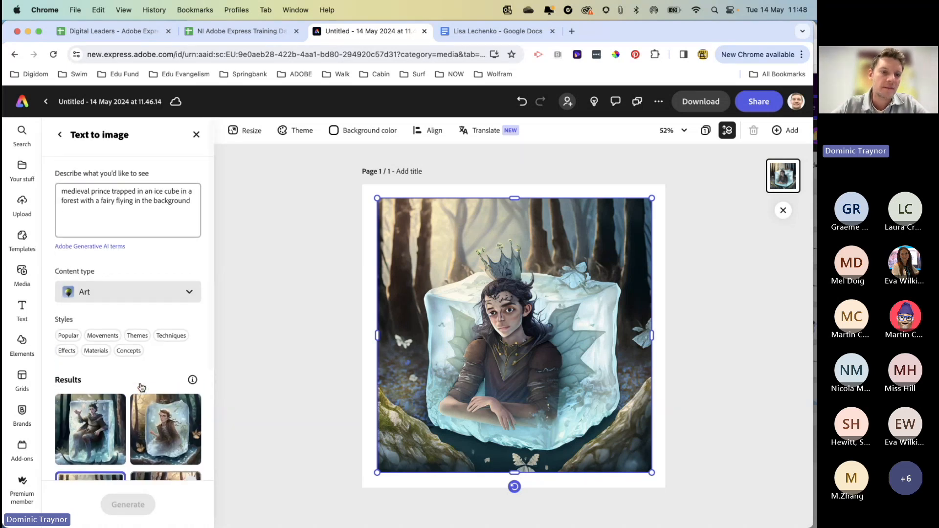
pyautogui.scroll(-5, 141, 387)
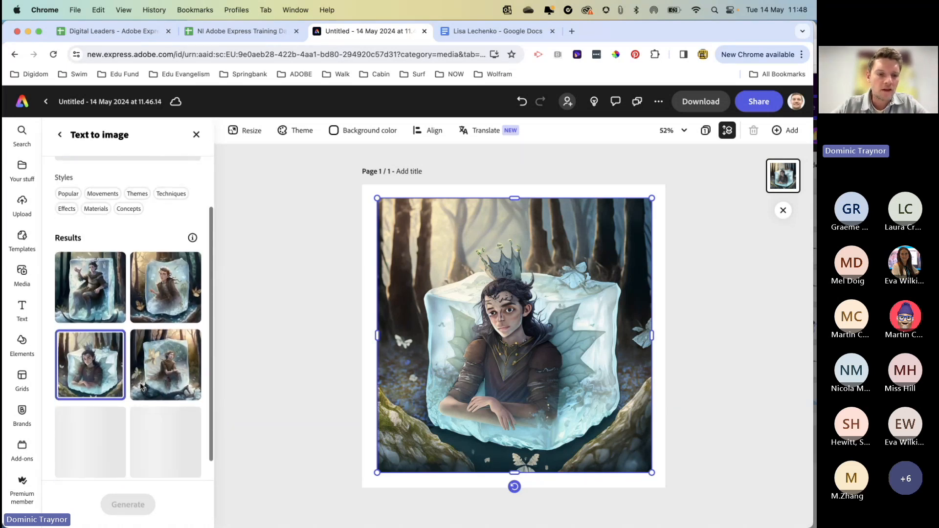
pyautogui.scroll(5, 141, 384)
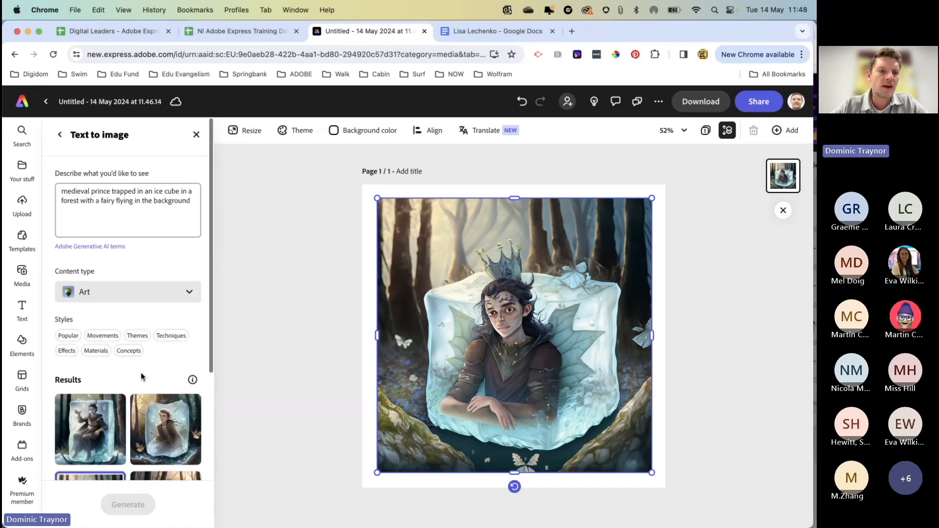
pyautogui.click(140, 208)
pyautogui.scroll(-10, 141, 202)
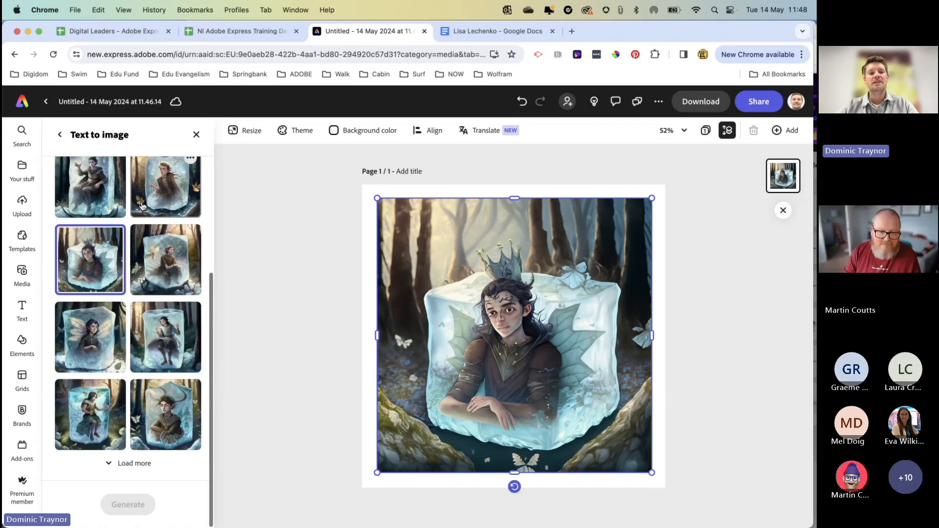
pyautogui.scroll(10, 142, 230)
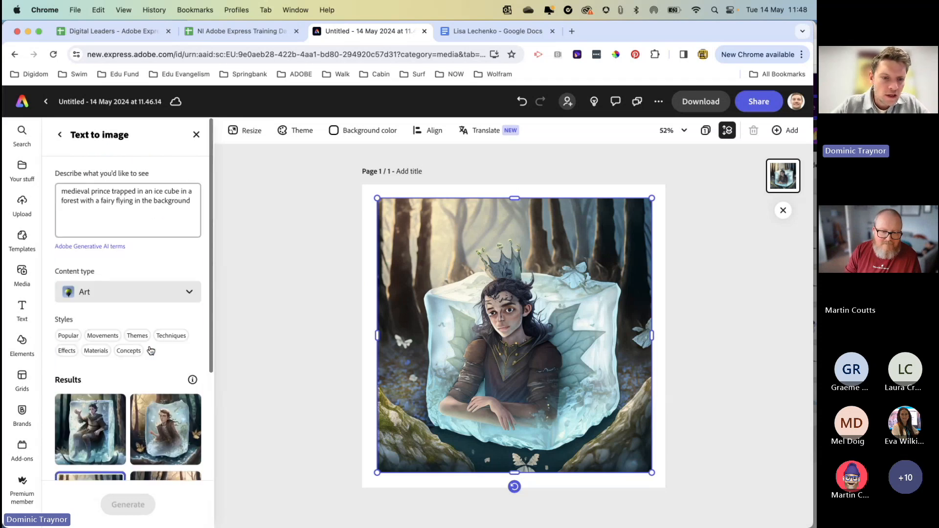
# Step: Insert "behind the ice cube" after "flying" in the image prompt, regenerate the images and load more results
pyautogui.click(133, 201)
pyautogui.write('behind')
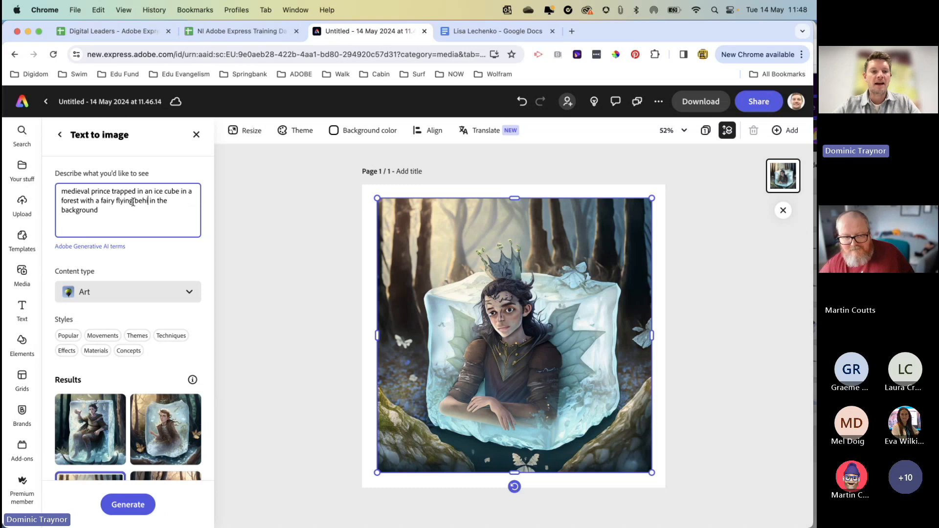
pyautogui.write(' the ice')
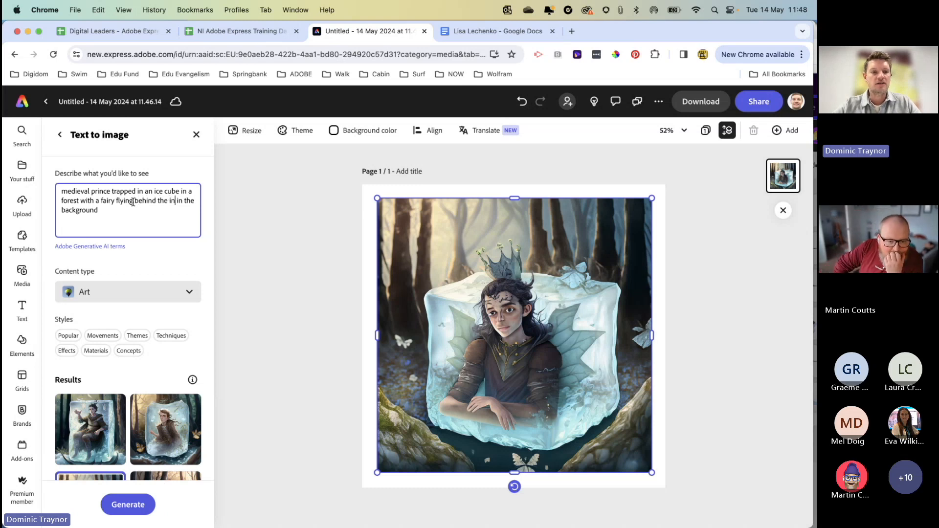
pyautogui.write(' cube')
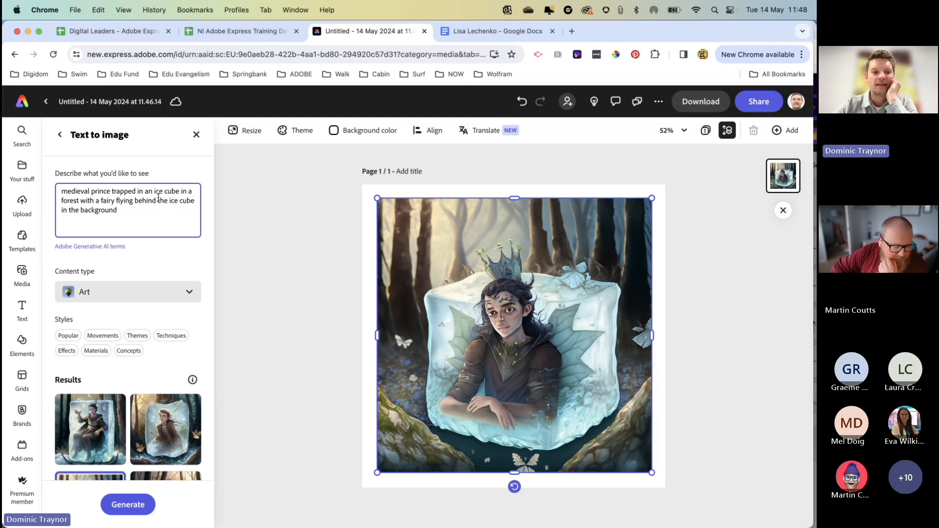
pyautogui.moveTo(120, 431)
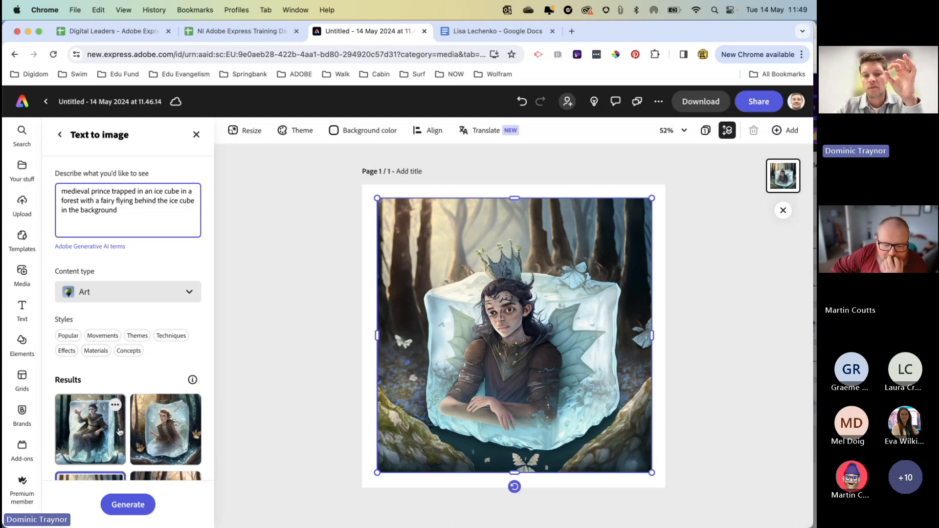
pyautogui.scroll(-3, 128, 470)
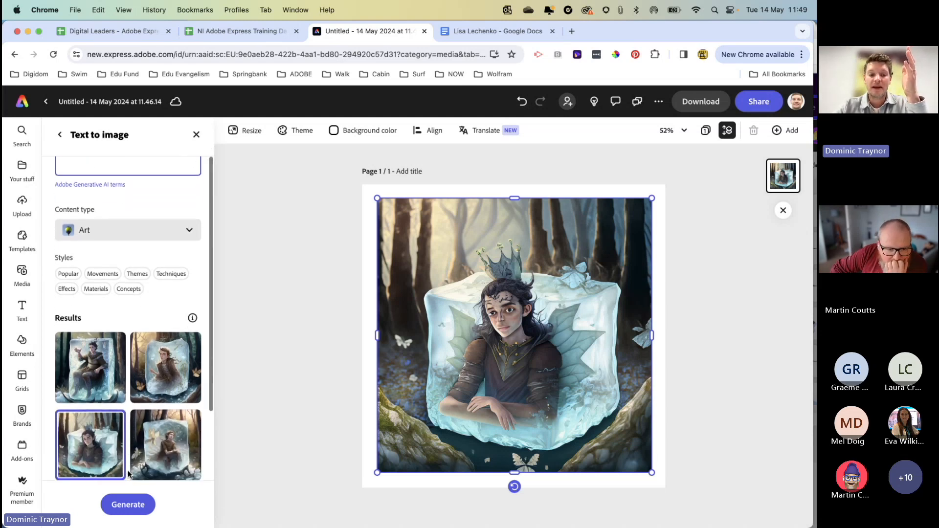
pyautogui.click(129, 507)
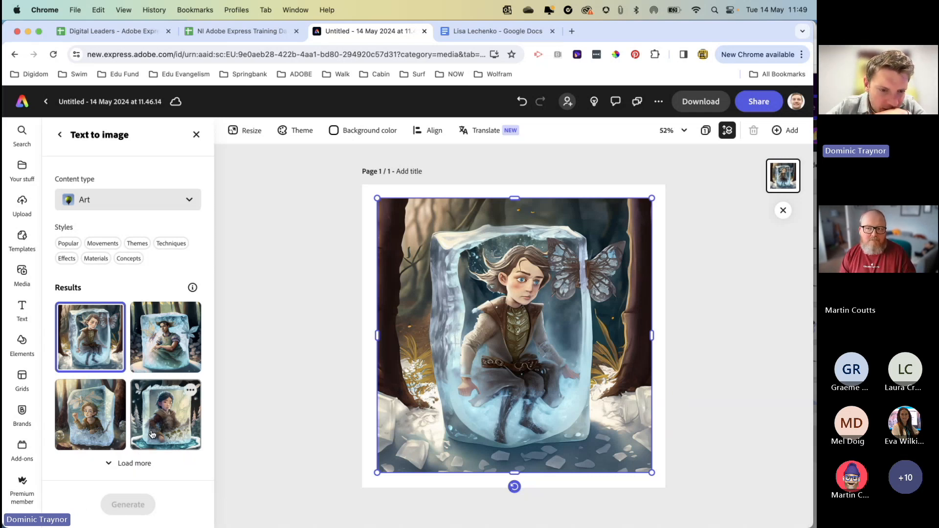
pyautogui.click(128, 463)
pyautogui.scroll(-5, 138, 417)
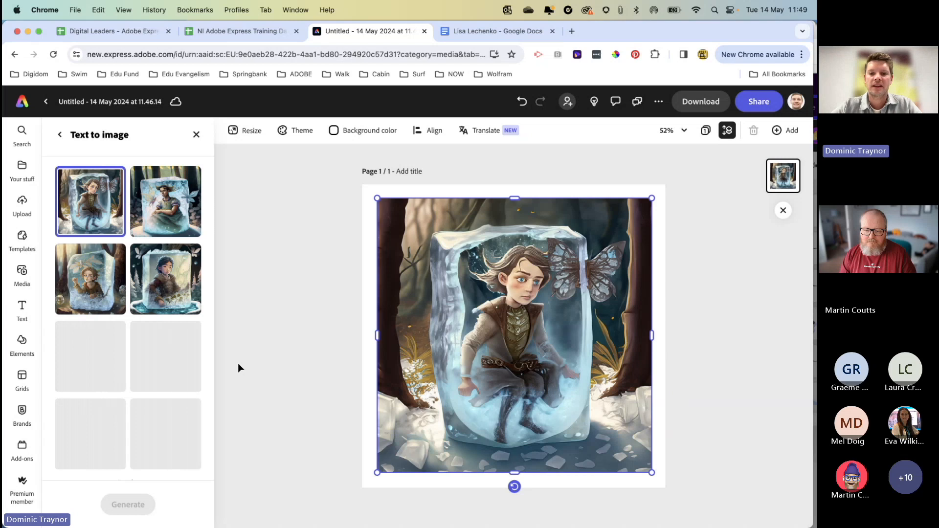
# Step: Select the generated ice cube image and enlarge it from two opposite corners to cover the whole square page
pyautogui.click(333, 386)
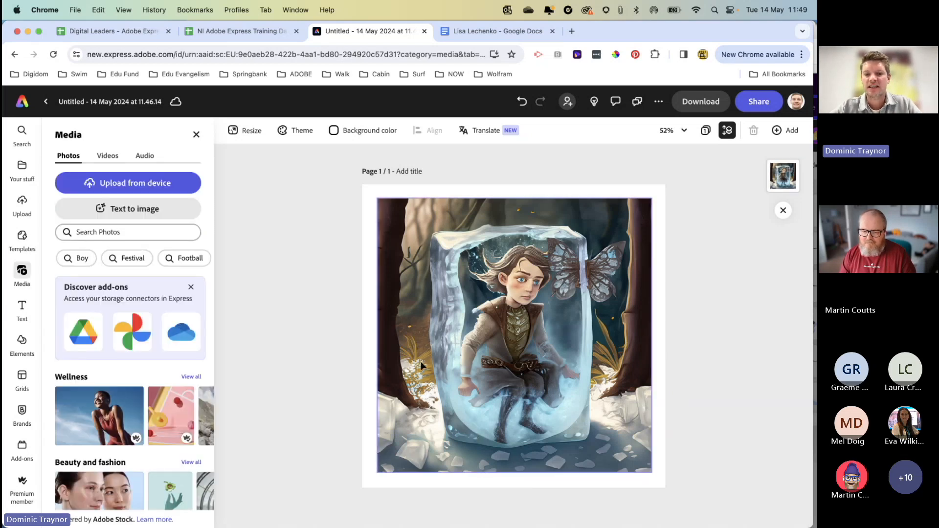
pyautogui.click(430, 360)
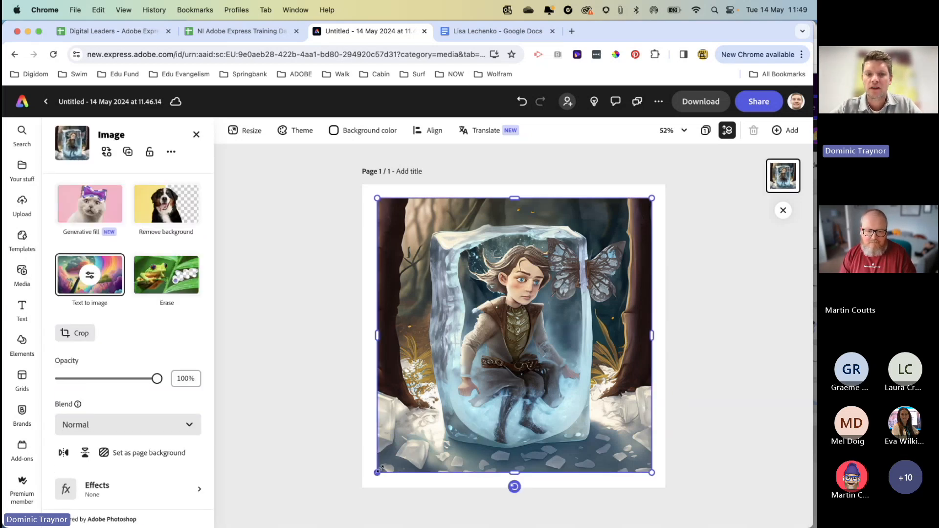
pyautogui.moveTo(378, 473); pyautogui.dragTo(362, 488)
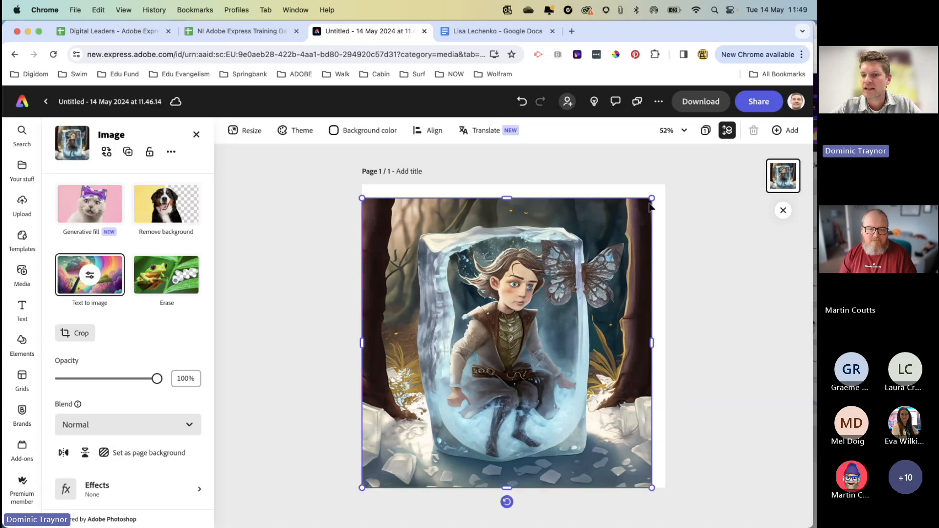
pyautogui.moveTo(652, 198); pyautogui.dragTo(665, 185)
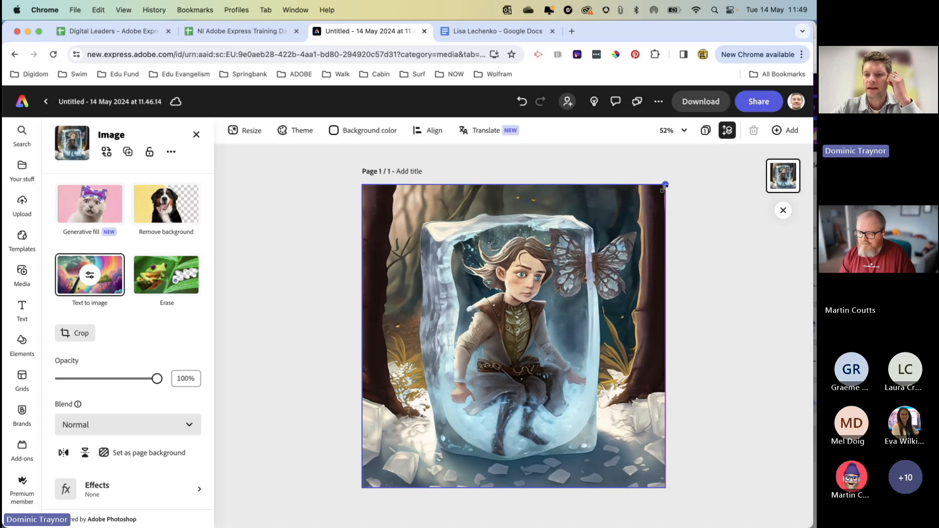
# Step: Use Generative fill with brush size 118 on the forest beside the ice cube's upper-left corner, generating "A fairy holding a magic wand"
pyautogui.click(88, 207)
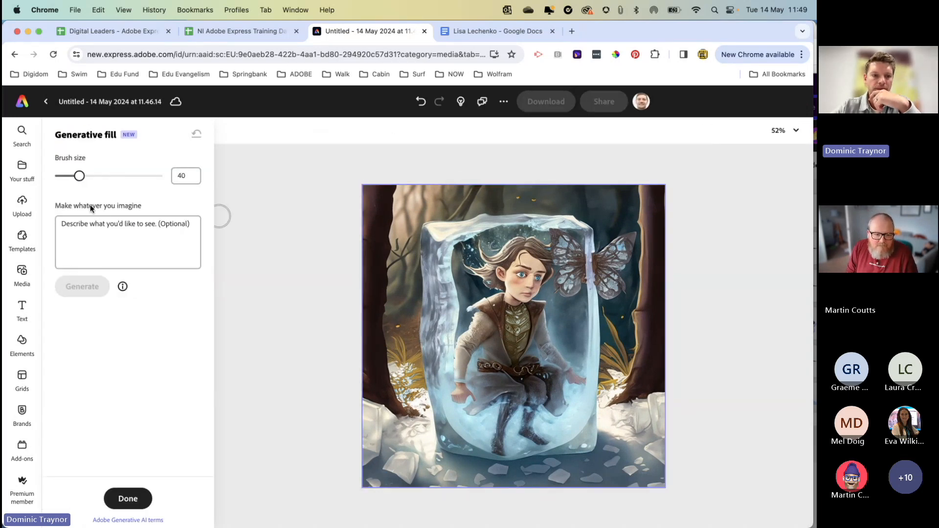
pyautogui.moveTo(81, 178); pyautogui.dragTo(118, 177)
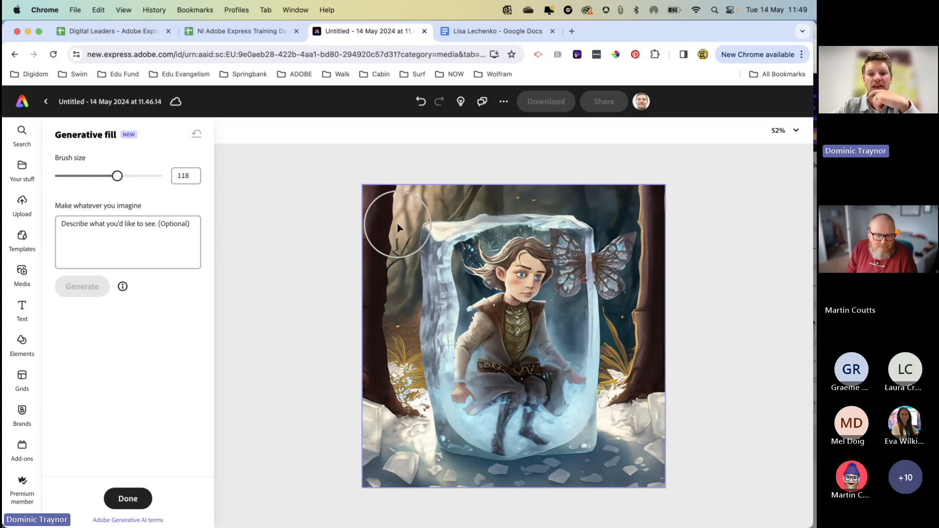
pyautogui.moveTo(405, 228)
pyautogui.mouseDown()
pyautogui.moveTo(415, 220)
pyautogui.moveTo(398, 257)
pyautogui.mouseUp()
pyautogui.click(80, 224)
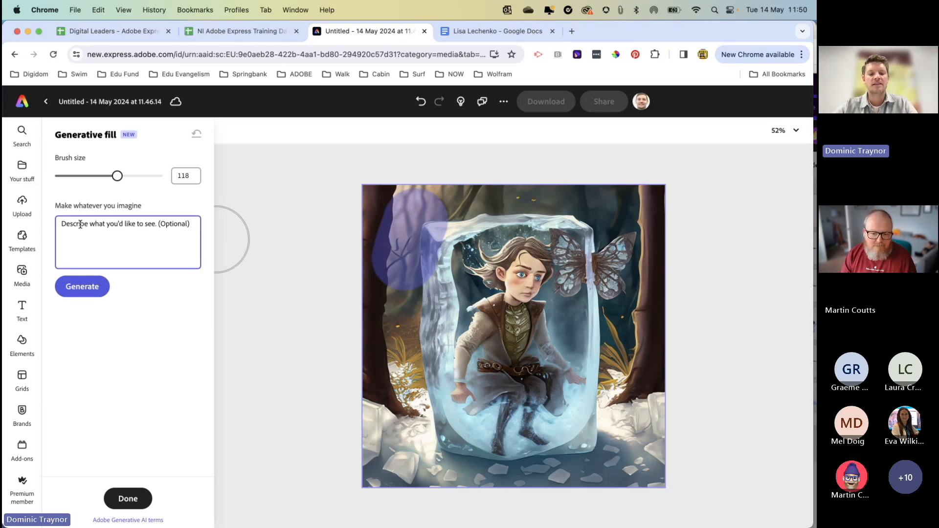
pyautogui.write('A fair')
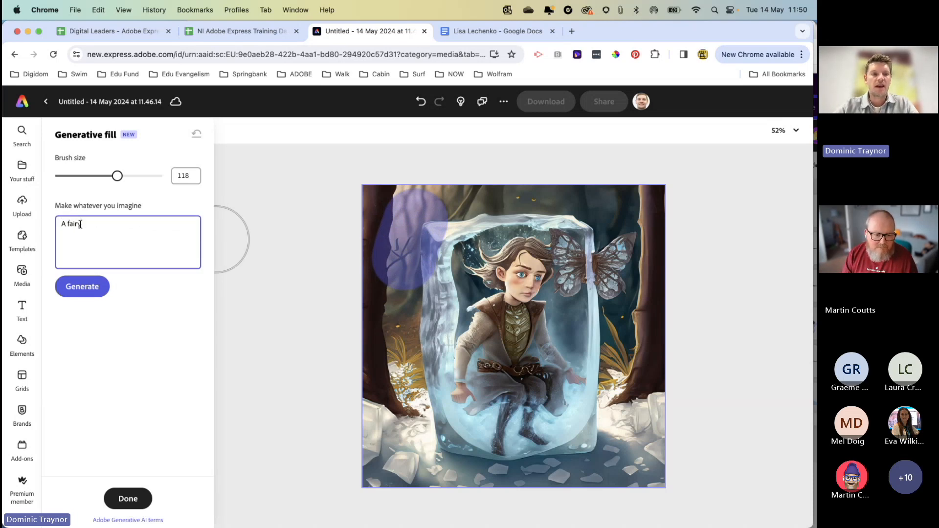
pyautogui.write('y holding a magic wand')
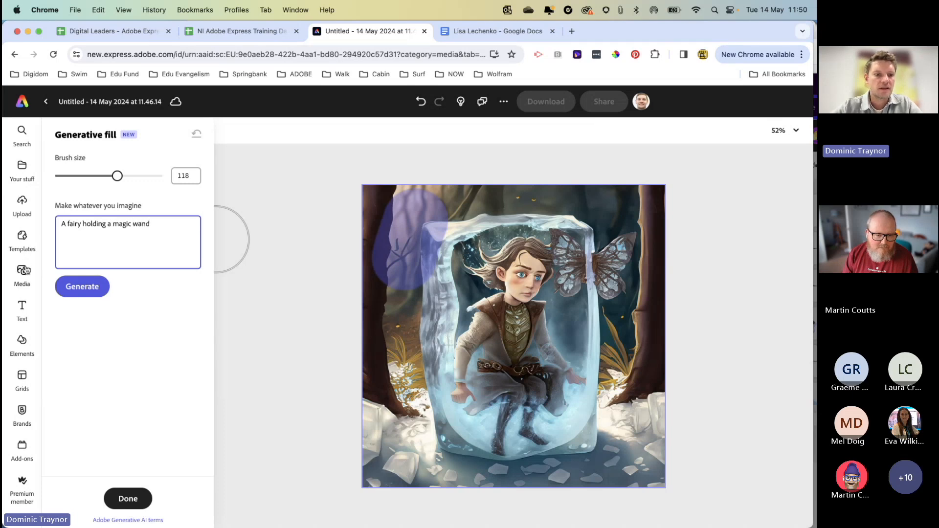
pyautogui.click(74, 292)
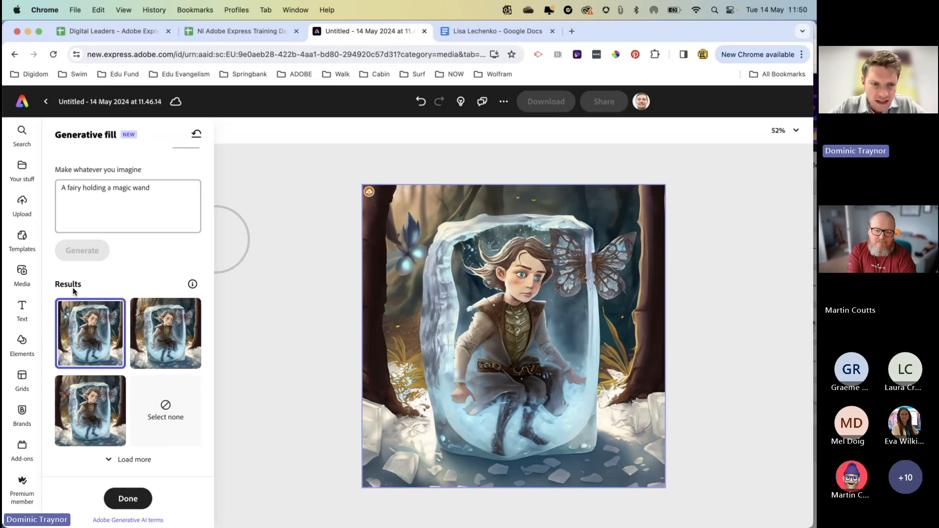
# Step: Try the second fairy fill result on the image and load more results
pyautogui.click(146, 340)
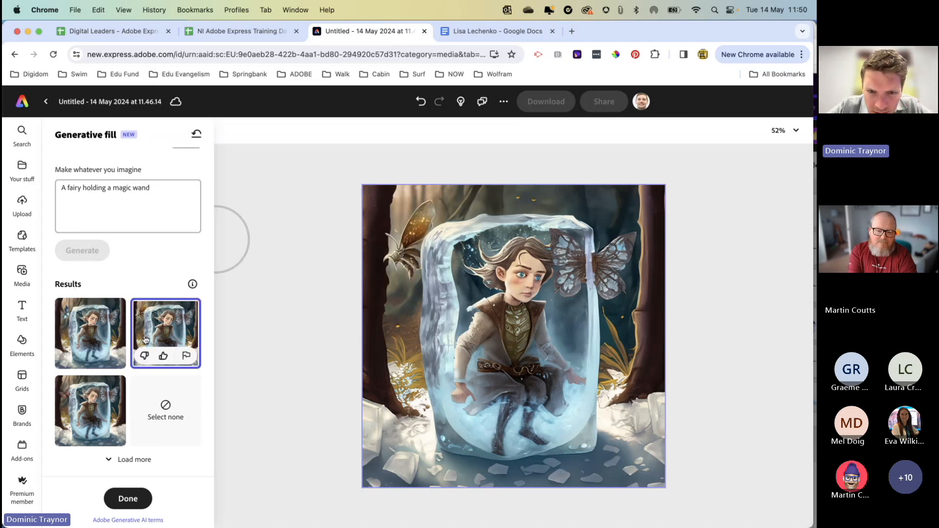
pyautogui.click(107, 459)
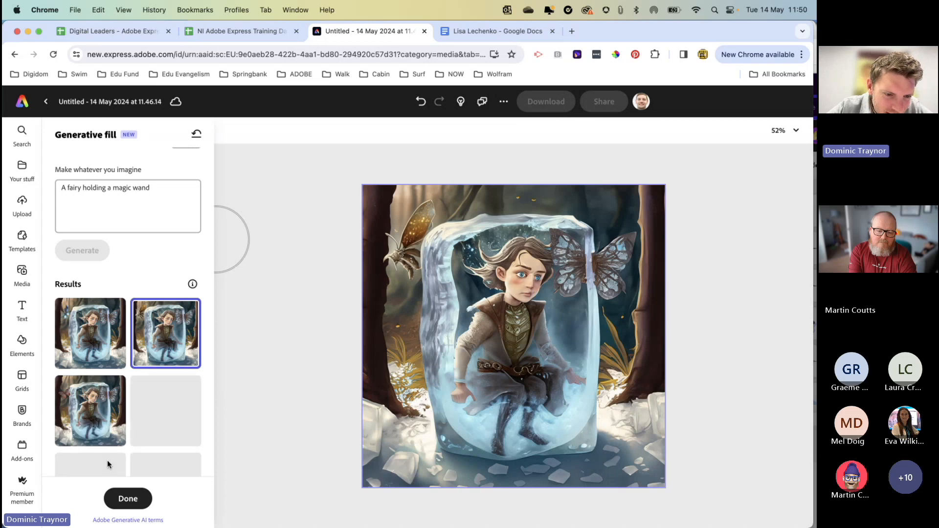
pyautogui.scroll(-3, 107, 459)
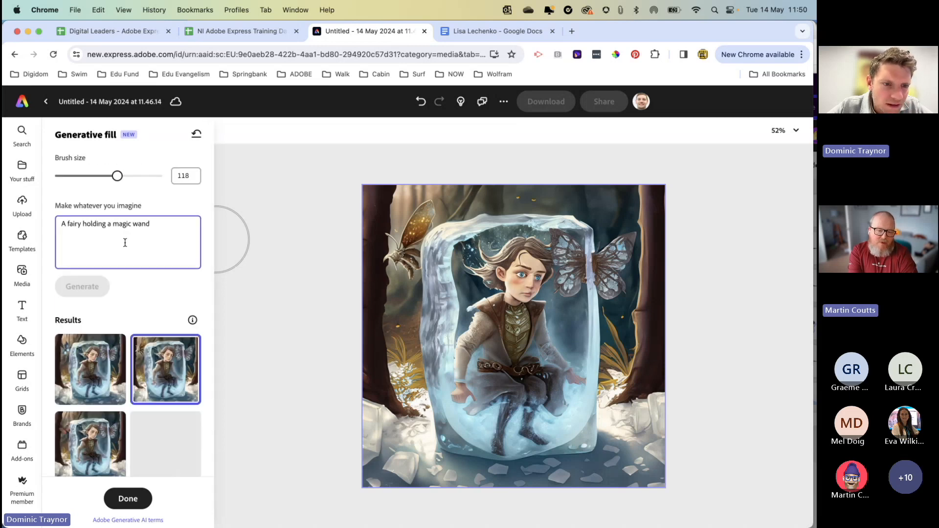
# Step: Reword the fill prompt as "A small young girl dressed as a fairy holding a magic wand" and regenerate the fill
pyautogui.doubleClick(73, 225)
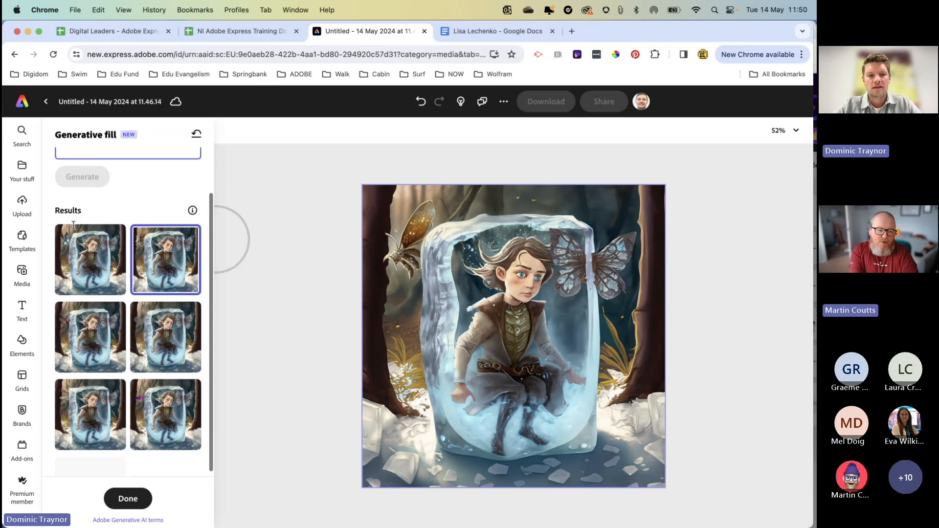
pyautogui.scroll(-2, 74, 225)
pyautogui.scroll(2, 73, 229)
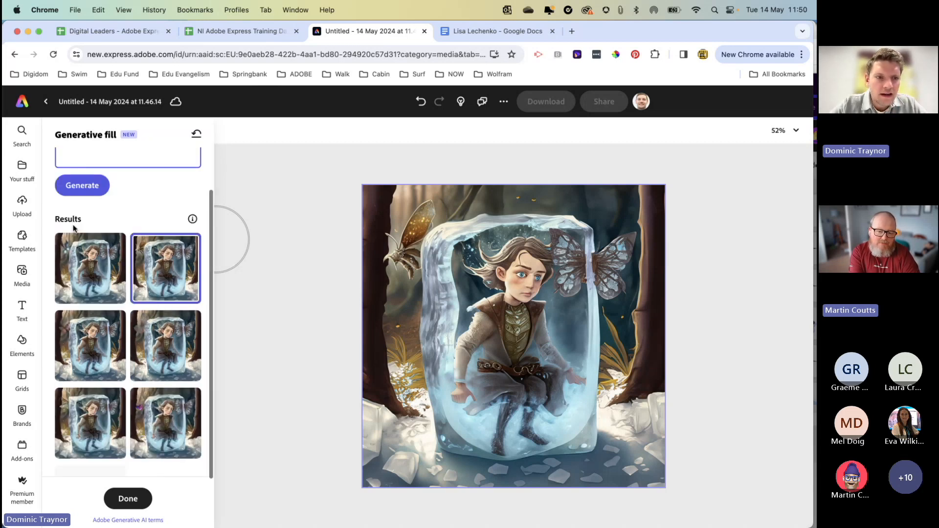
pyautogui.scroll(2, 112, 218)
pyautogui.click(85, 224)
pyautogui.write('young girl ')
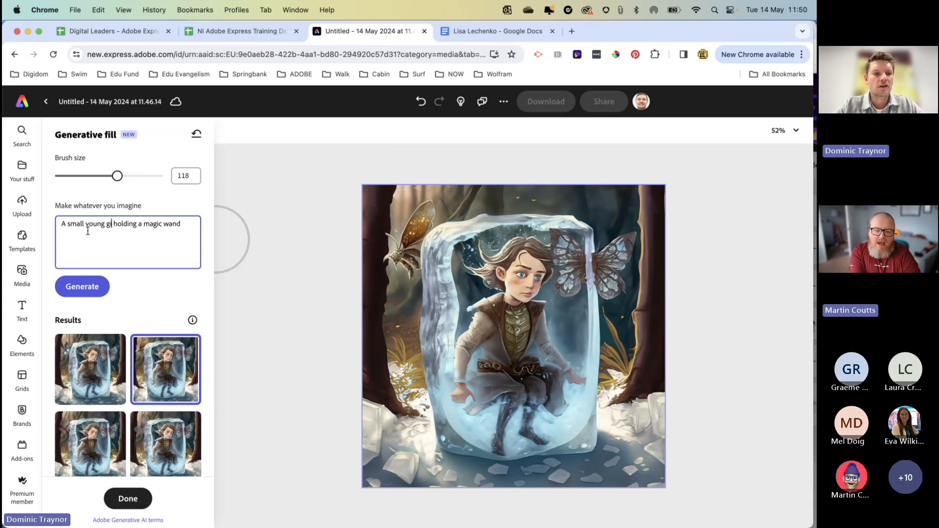
pyautogui.write('fair')
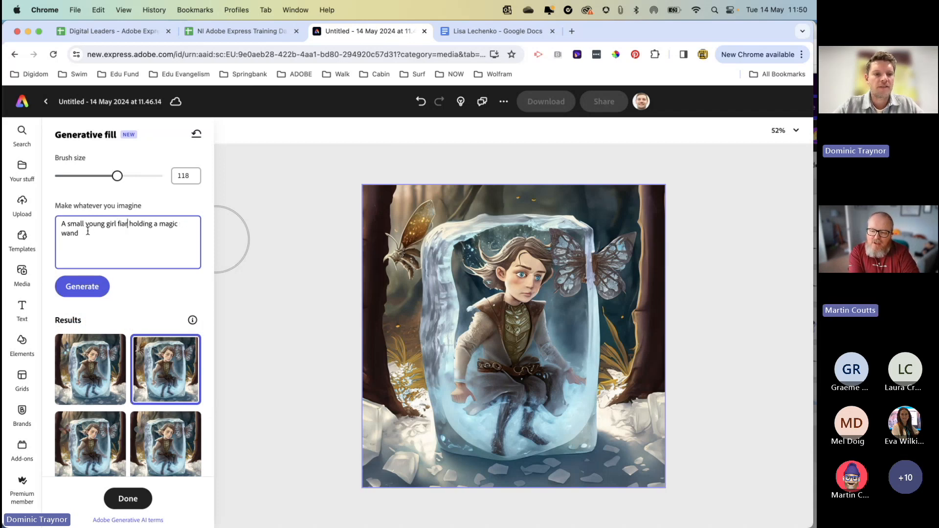
pyautogui.press('BackSpace')
pyautogui.press('BackSpace')
pyautogui.press('BackSpace')
pyautogui.press('BackSpace')
pyautogui.write('dressed as a ')
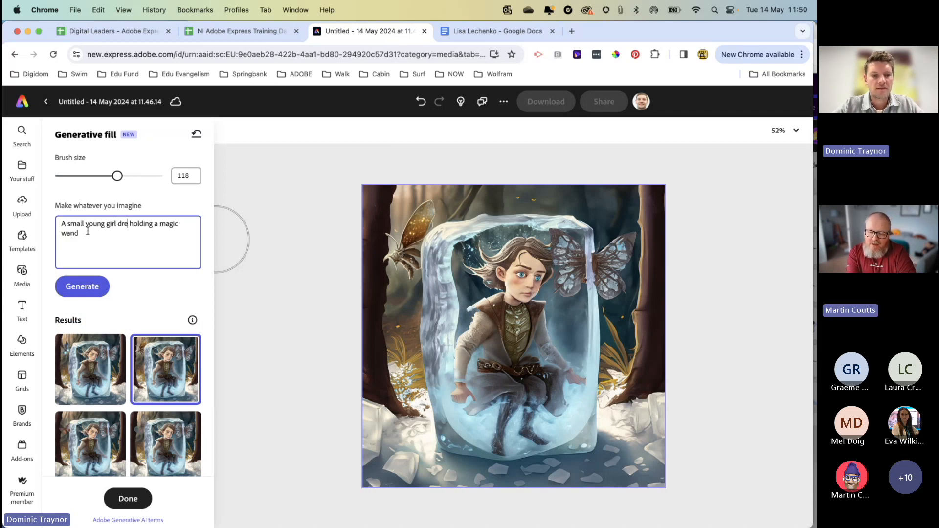
pyautogui.write('fairy')
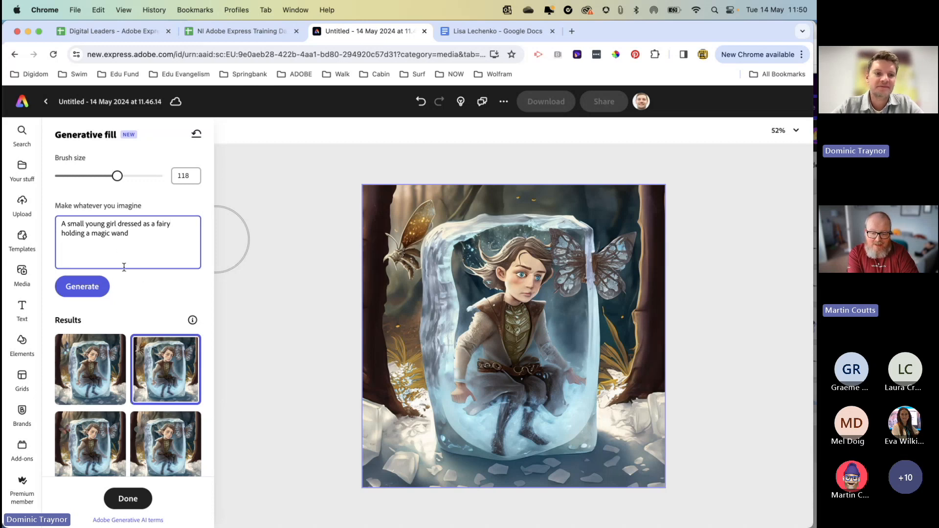
pyautogui.click(88, 291)
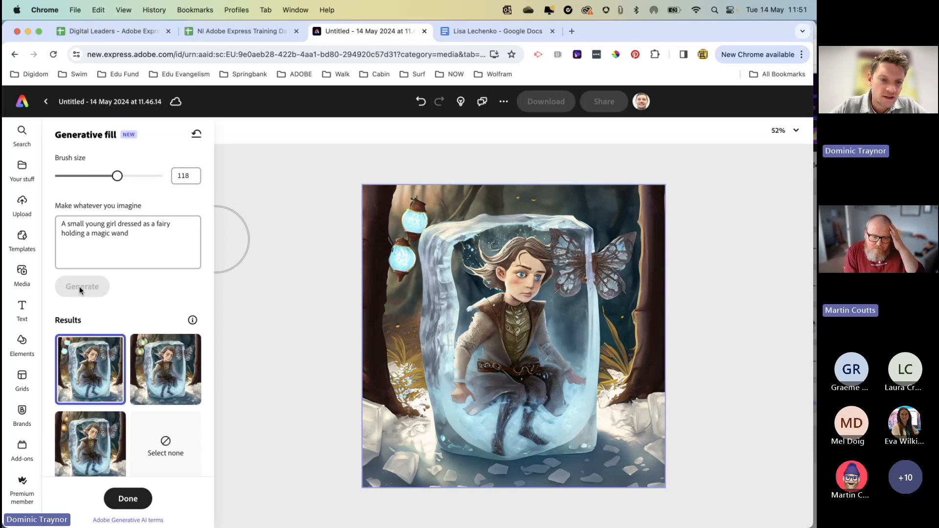
# Step: Try the second and third results of the young girl fairy fill on the image
pyautogui.click(149, 371)
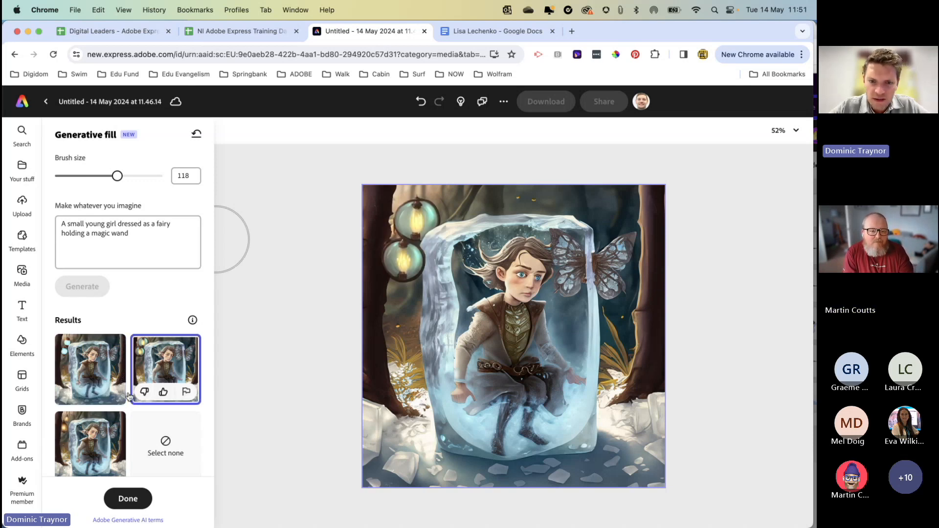
pyautogui.click(103, 431)
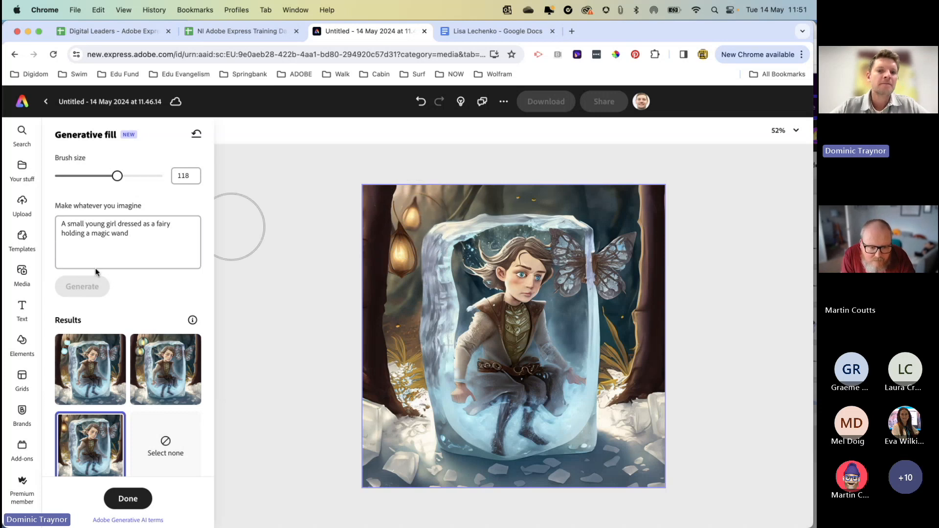
pyautogui.click(116, 229)
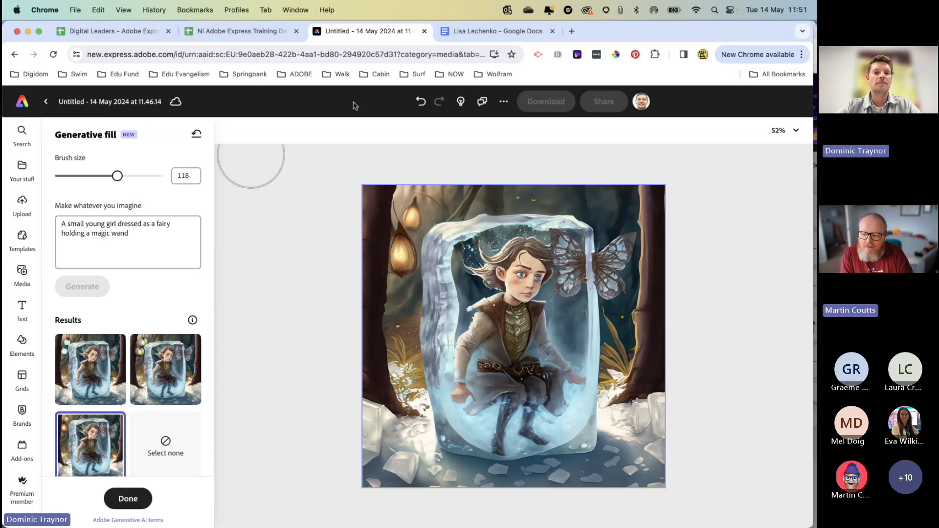
# Step: Undo all generated fairy fills to bring back the original ice cube image
pyautogui.click(420, 103)
pyautogui.click(419, 103)
pyautogui.click(420, 103)
pyautogui.click(419, 103)
pyautogui.click(419, 103)
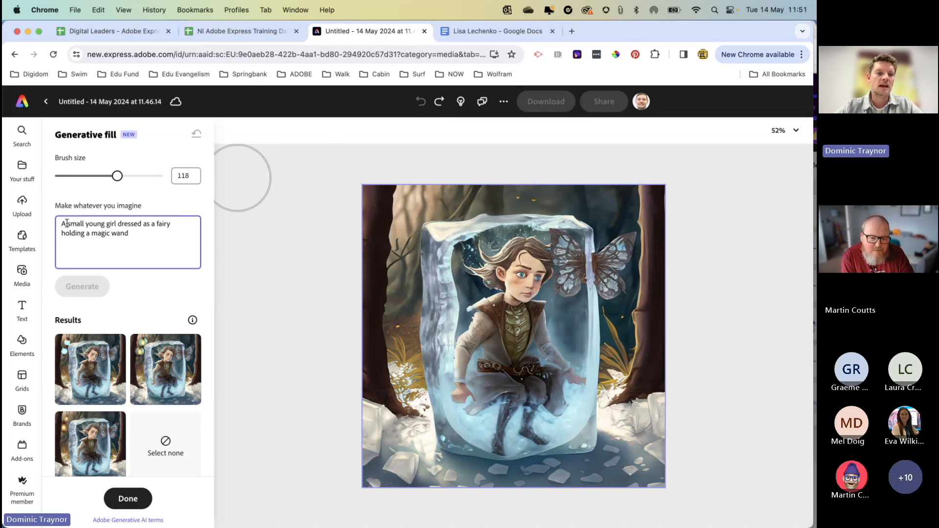
# Step: Generate a fill from the prompt "An angel" and try each of the three results on the image
pyautogui.tripleClick(141, 229)
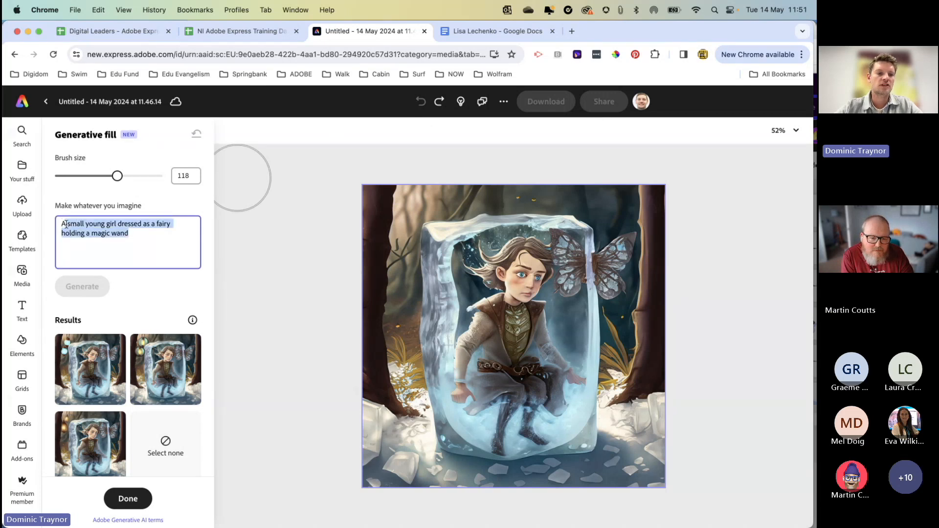
pyautogui.write('An angel')
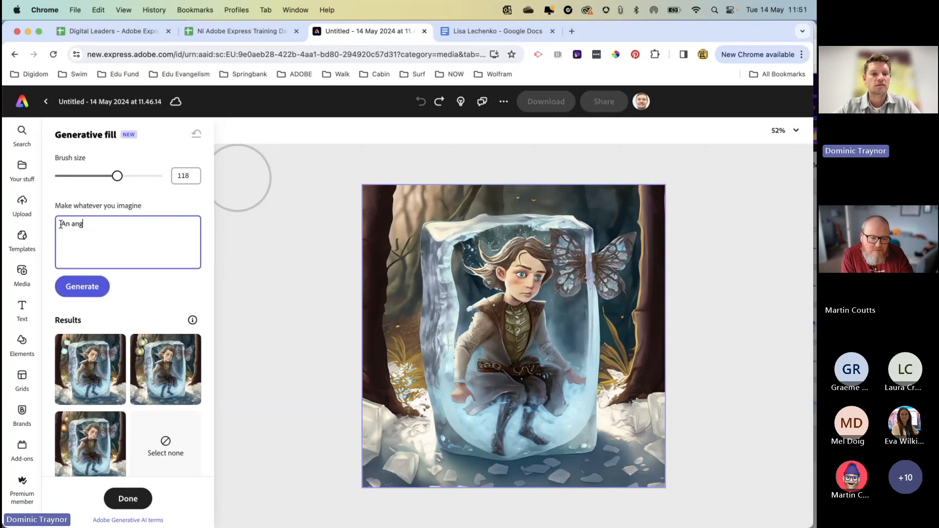
pyautogui.click(88, 287)
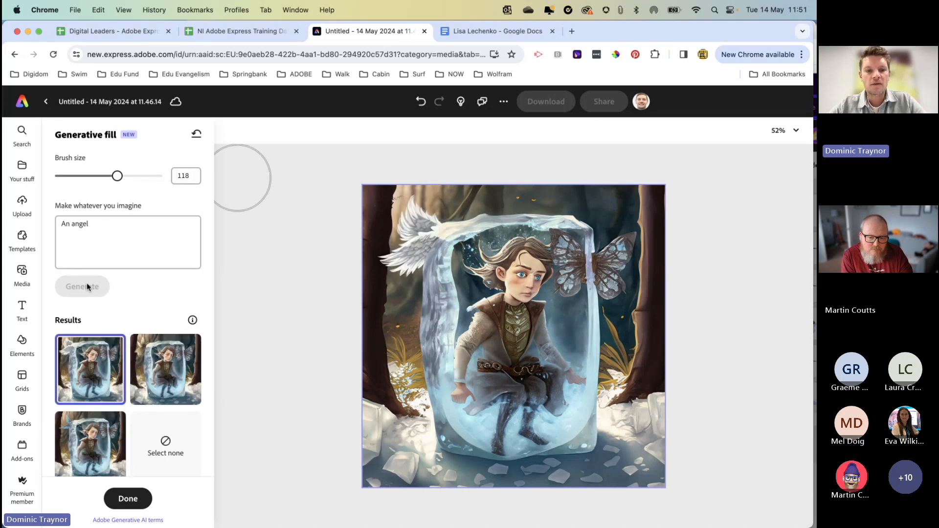
pyautogui.click(148, 378)
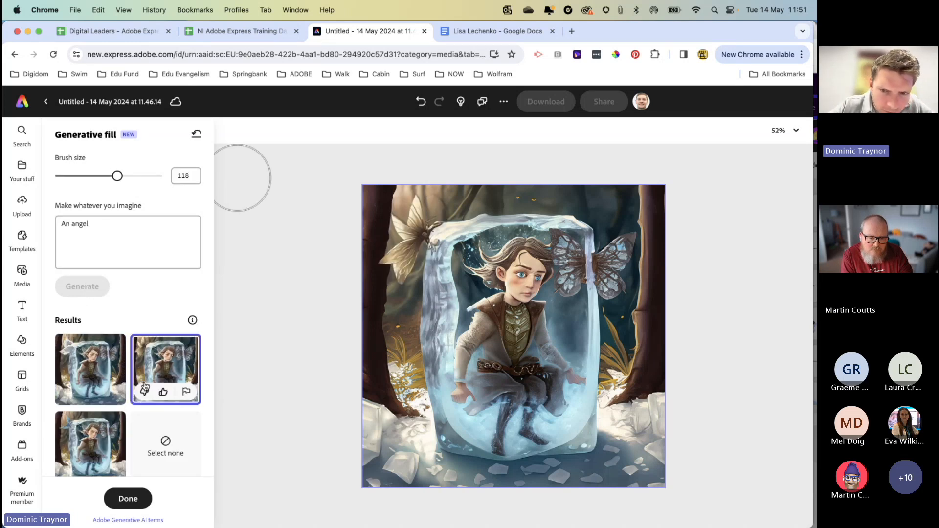
pyautogui.click(87, 370)
pyautogui.click(73, 446)
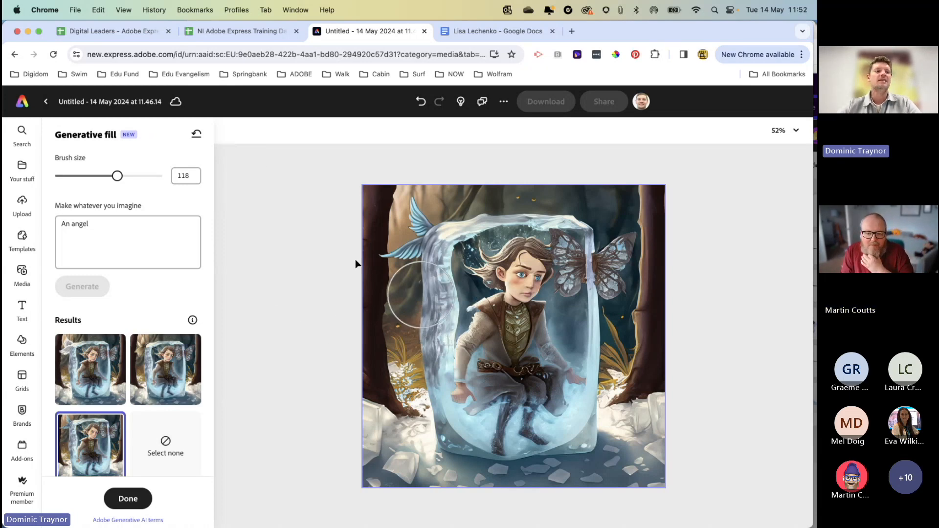
# Step: Reset the generative fill and delete the ice cube image from the page
pyautogui.click(196, 134)
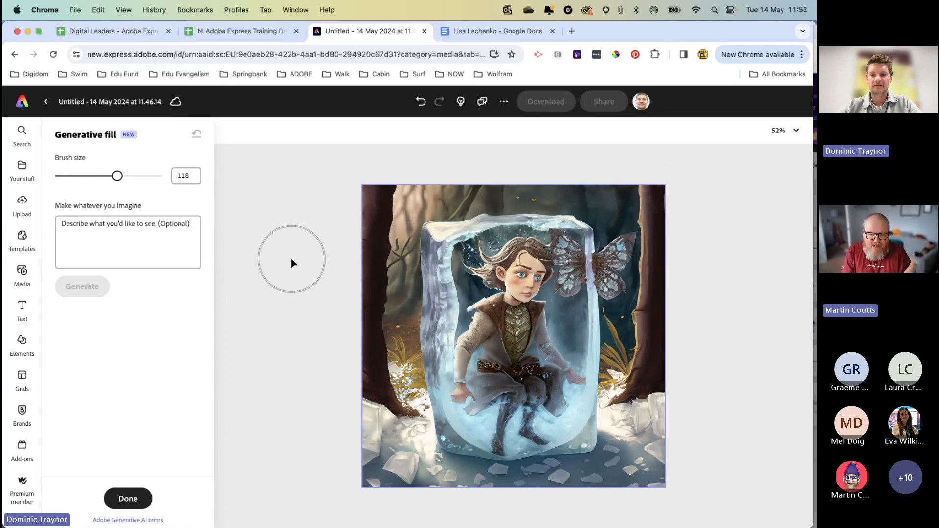
pyautogui.click(129, 504)
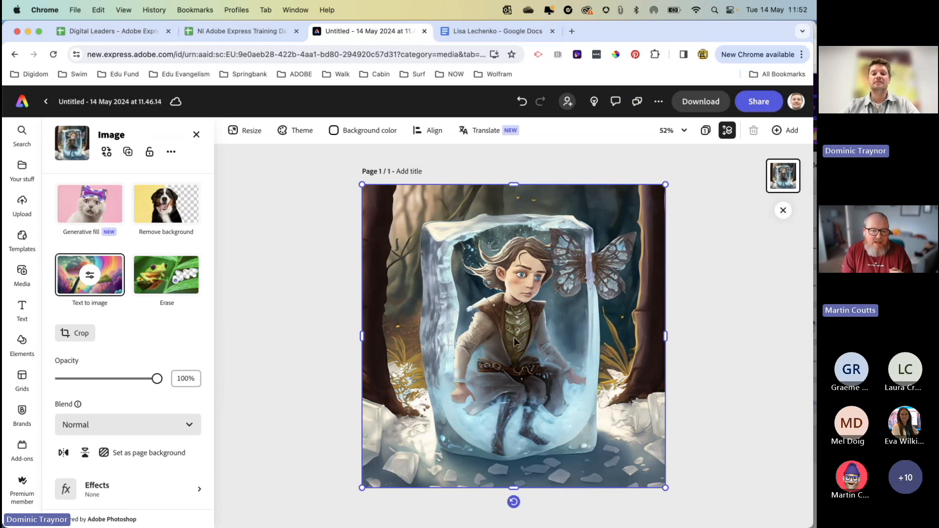
pyautogui.press('Delete')
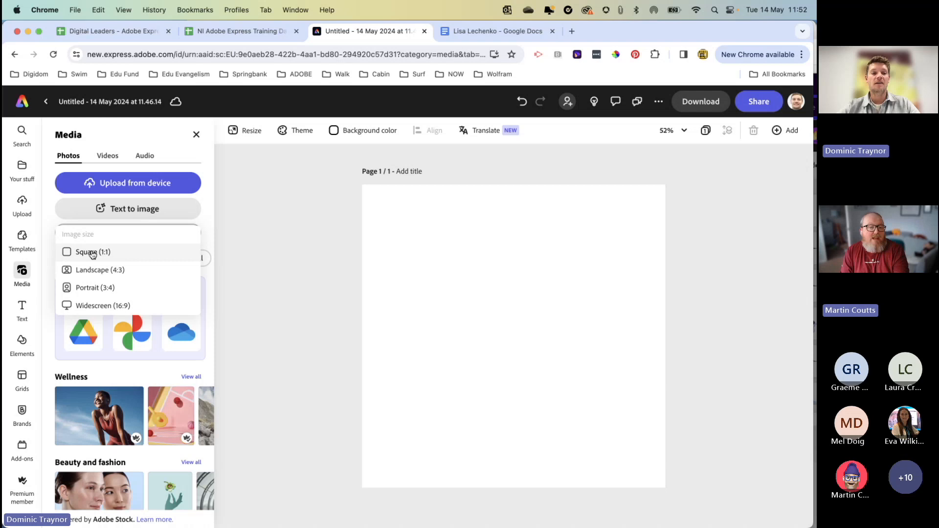
# Step: Start a square (1:1) text-to-image and begin its prompt with "a young boy rowing a boat in the middle of a stormy sea with a"
pyautogui.click(92, 253)
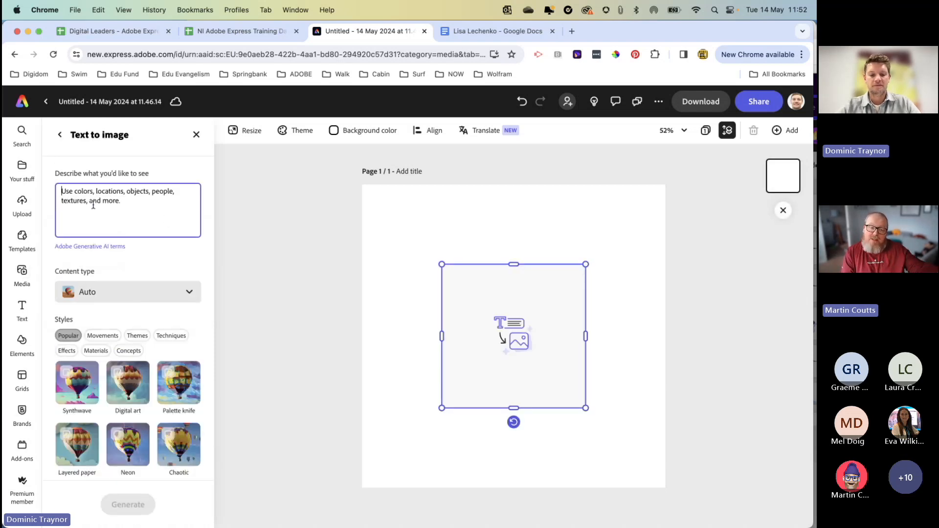
pyautogui.write('a young boy')
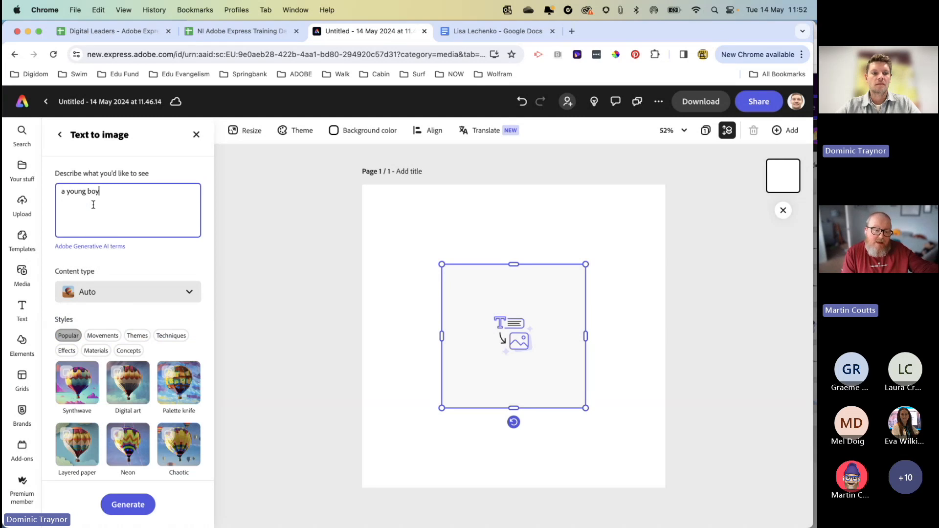
pyautogui.write(' rowing a boart in the midle')
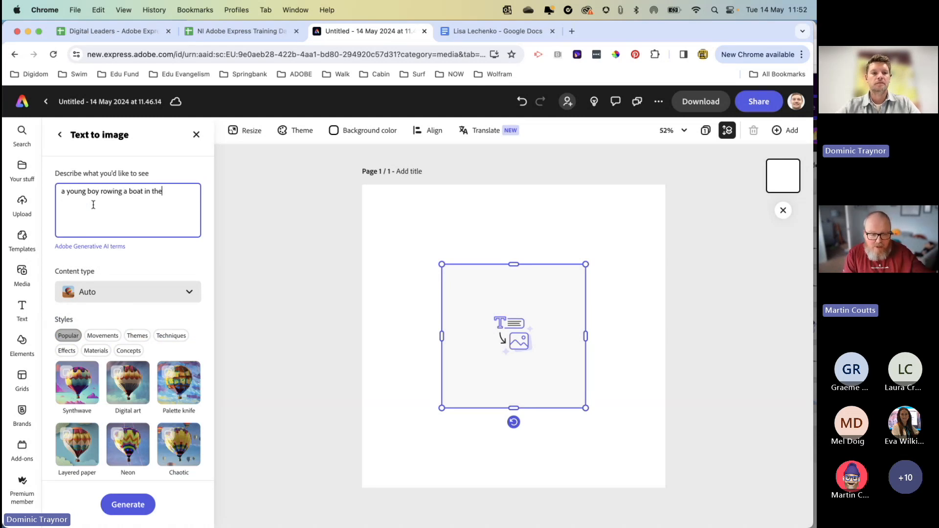
pyautogui.press('BackSpace')
pyautogui.press('BackSpace')
pyautogui.press('BackSpace')
pyautogui.write('dle')
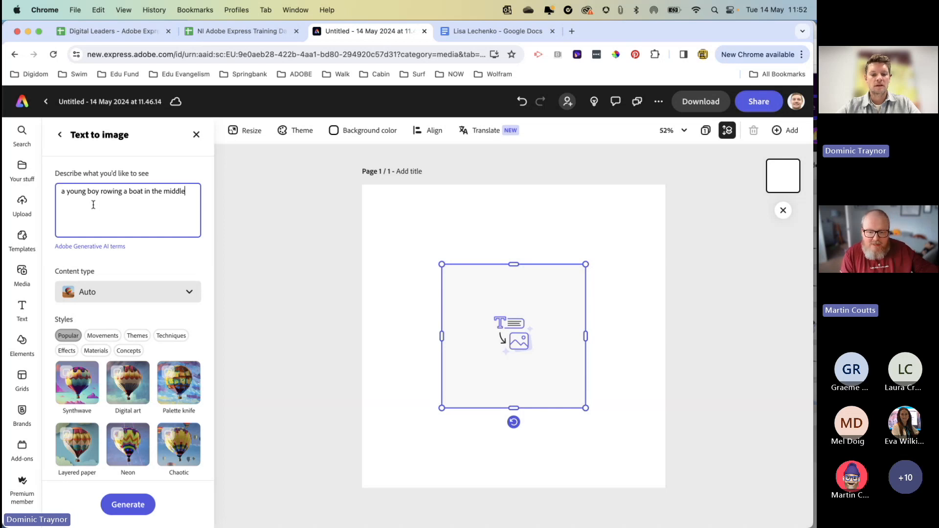
pyautogui.write(' of astormy')
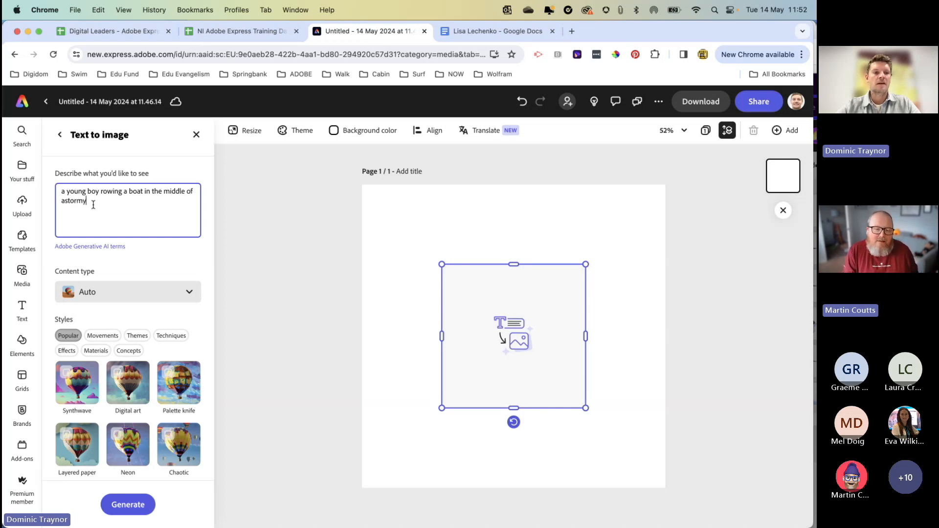
pyautogui.press('BackSpace')
pyautogui.press('BackSpace')
pyautogui.press('BackSpace')
pyautogui.press('BackSpace')
pyautogui.press('BackSpace')
pyautogui.press('BackSpace')
pyautogui.write(' st')
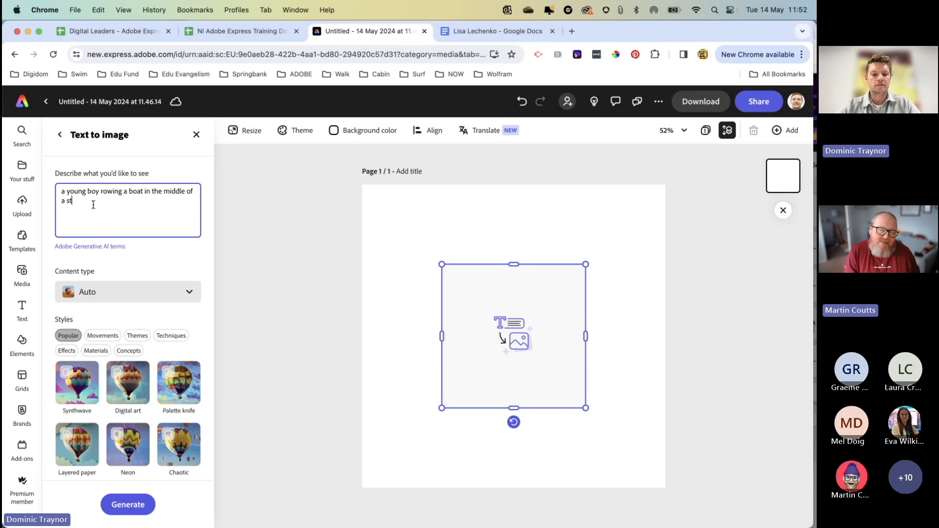
pyautogui.write('ormy sea with a')
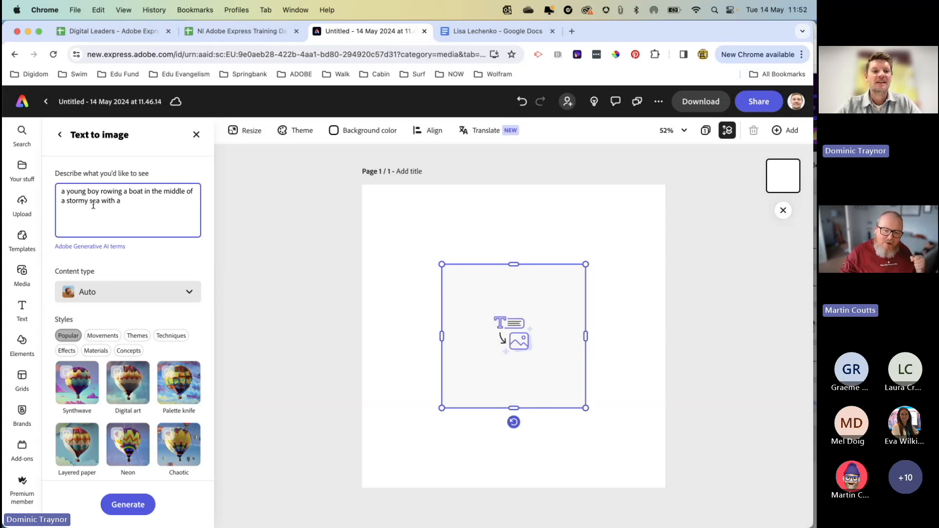
# Step: Complete the image prompt with "whale swimming underwater underneath the boat"
pyautogui.write('whale swimming underwater')
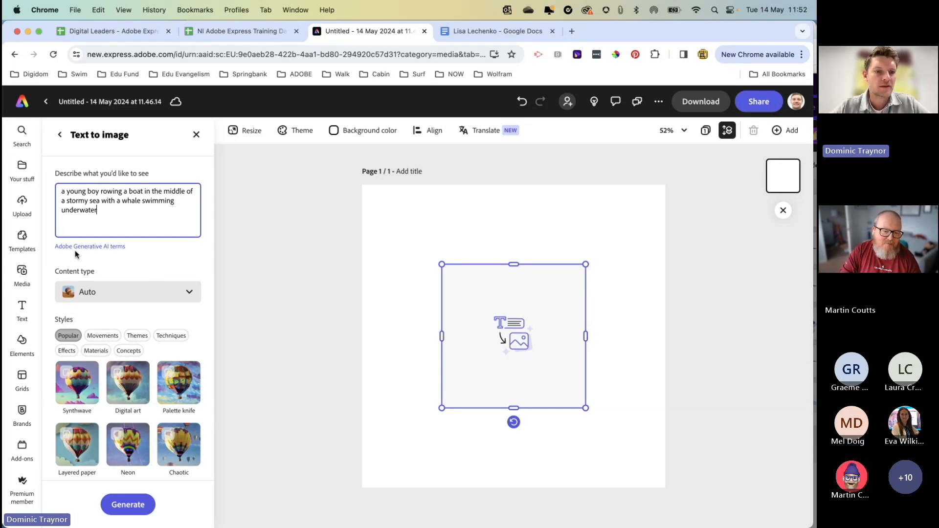
pyautogui.write('underneath the boat')
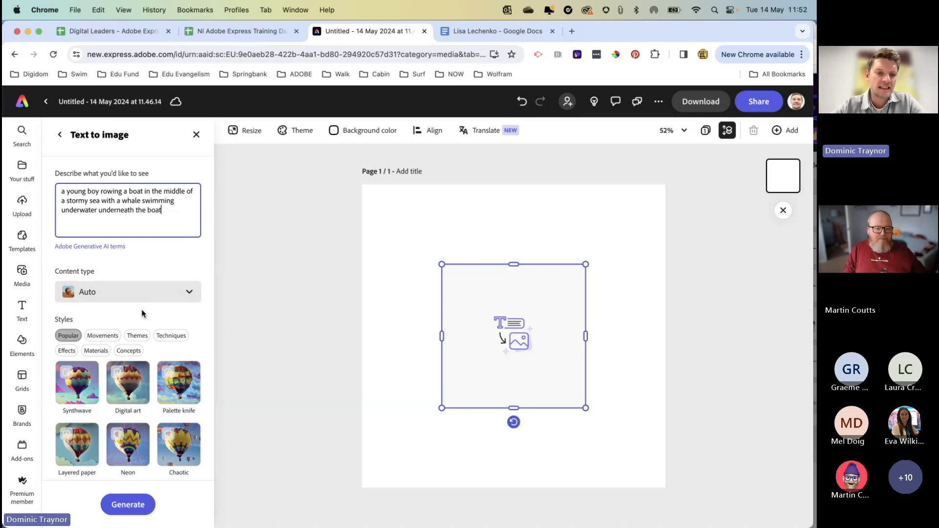
# Step: Set the content type to Art, choose the Linocut technique style and generate the images
pyautogui.click(138, 293)
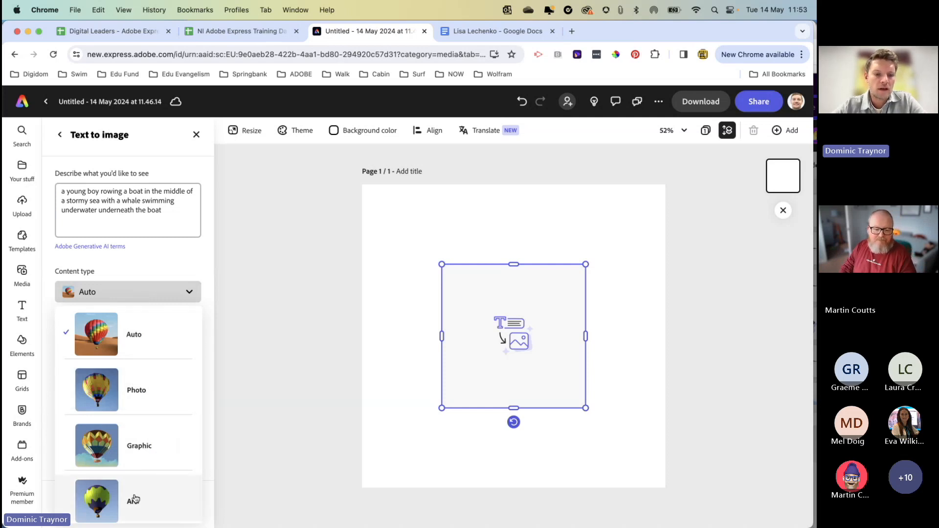
pyautogui.click(134, 500)
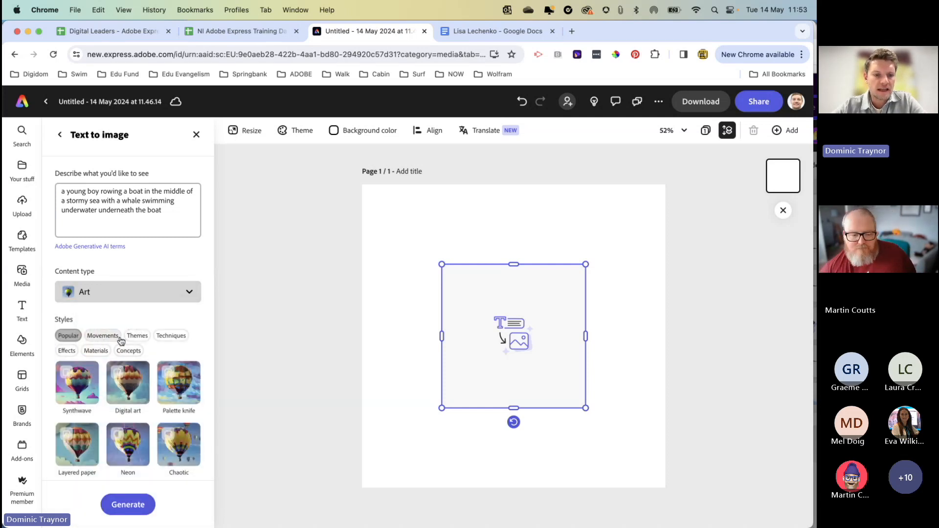
pyautogui.click(170, 336)
pyautogui.scroll(-2, 137, 395)
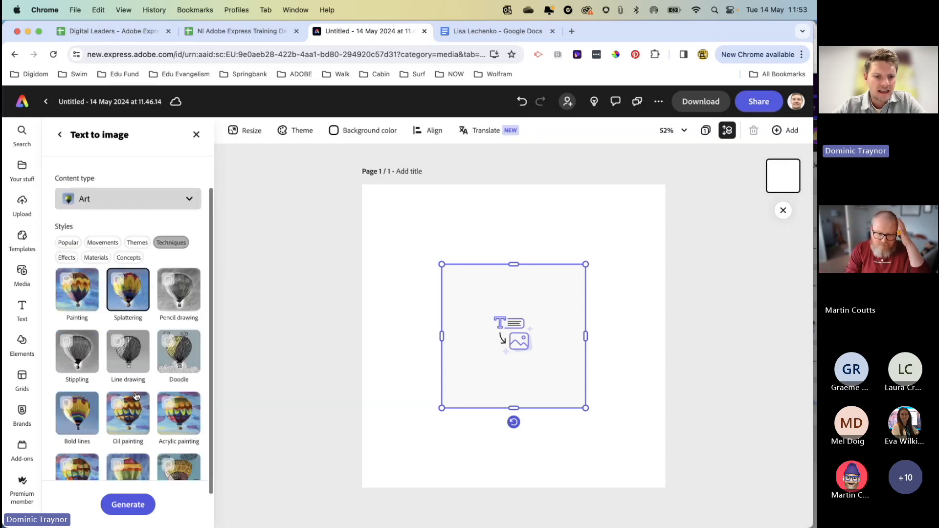
pyautogui.scroll(-1, 136, 395)
pyautogui.click(180, 439)
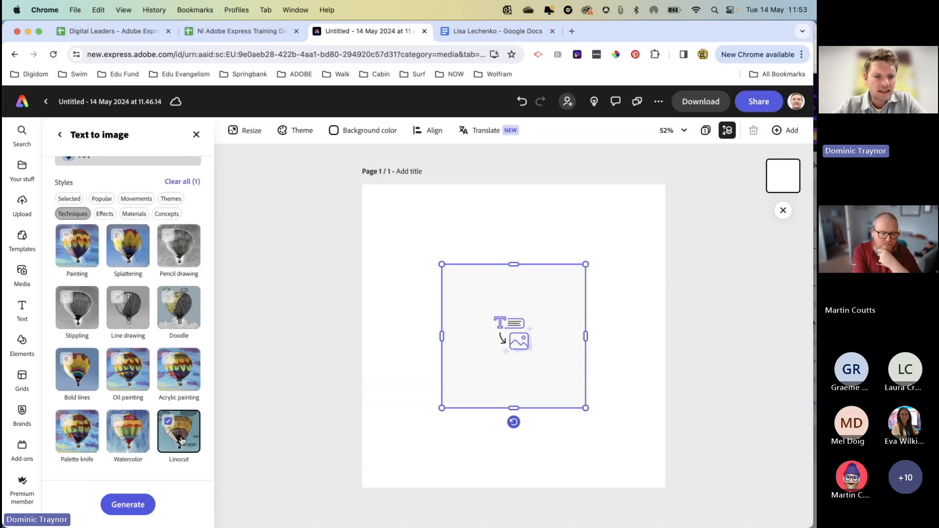
pyautogui.click(131, 505)
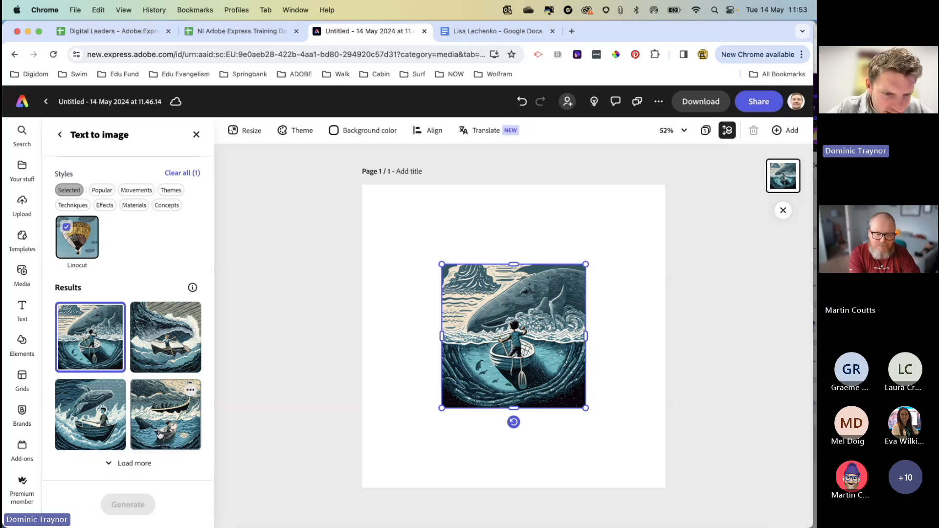
# Step: Use the third result, with the whale above the boy's boat, and enlarge it to fill the whole page
pyautogui.click(98, 421)
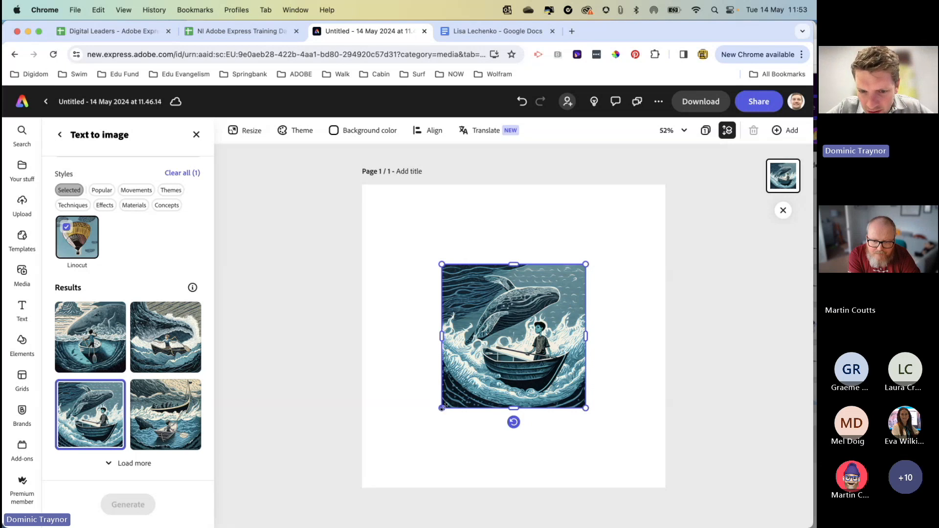
pyautogui.moveTo(442, 407); pyautogui.dragTo(362, 487)
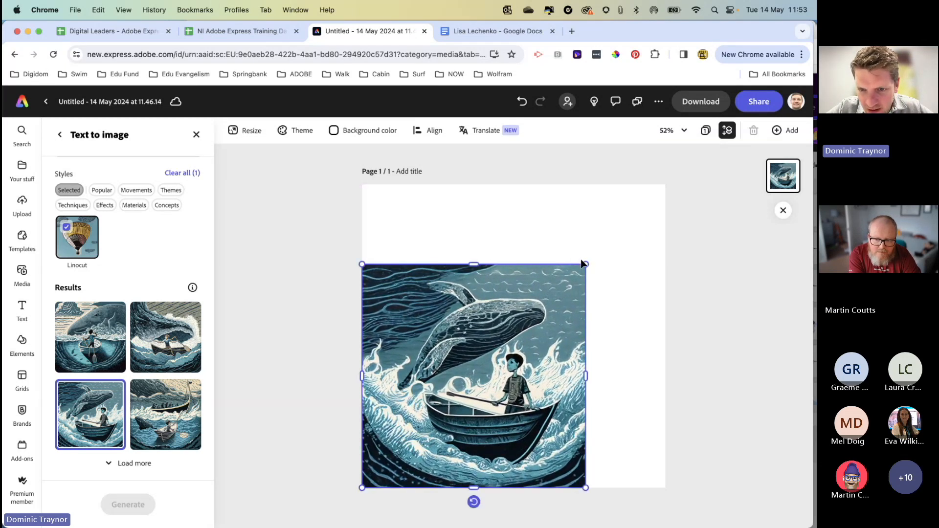
pyautogui.moveTo(585, 263); pyautogui.dragTo(659, 177)
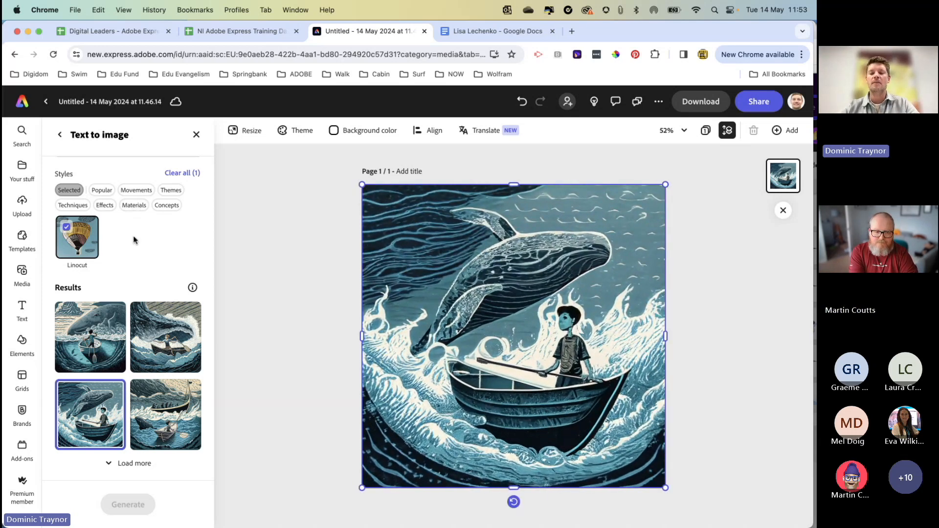
# Step: Deselect the image and dismiss the Discover add-ons suggestion
pyautogui.click(238, 293)
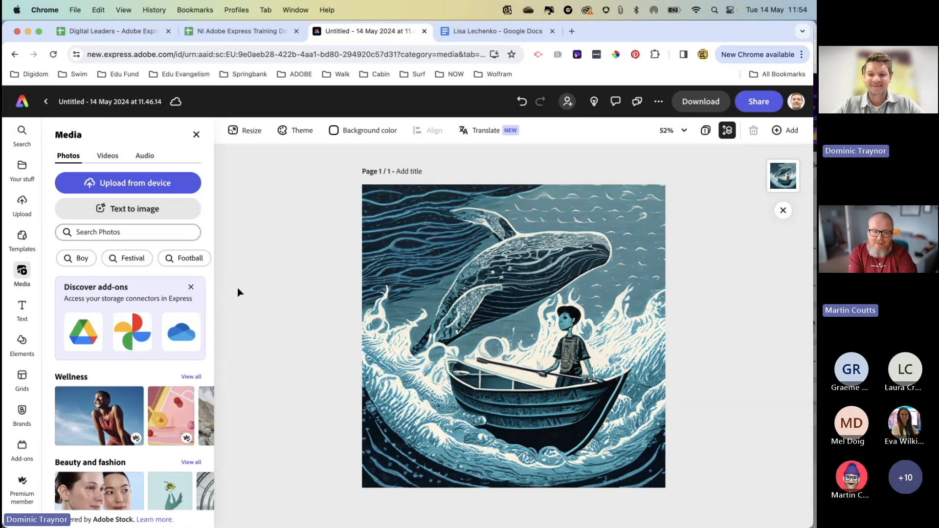
pyautogui.click(191, 287)
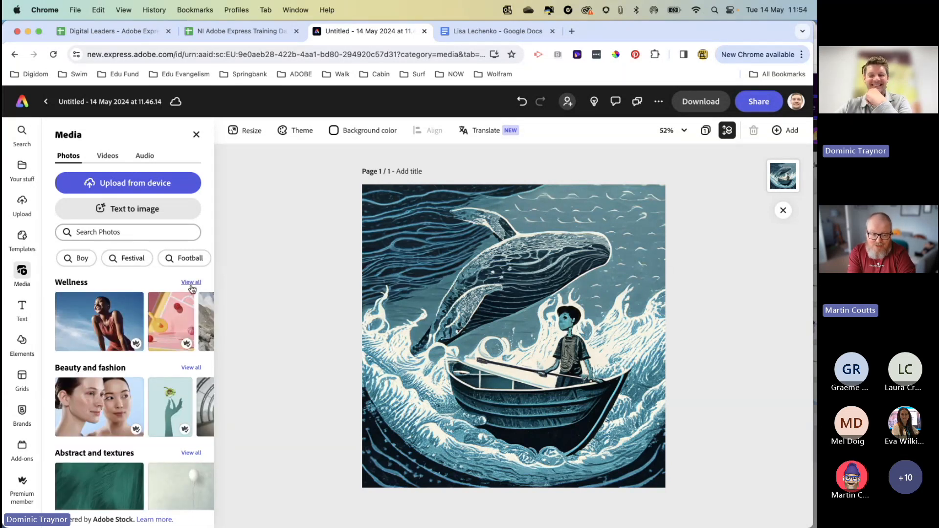